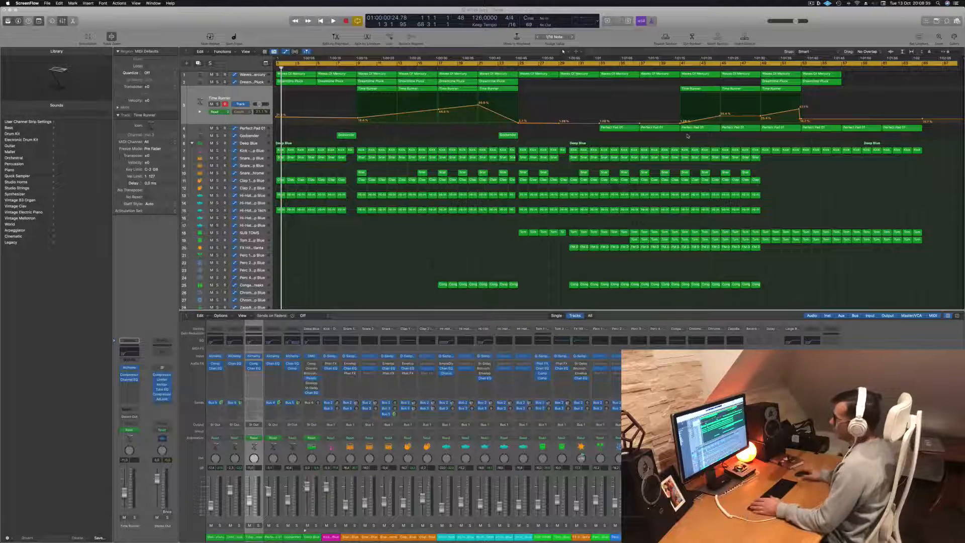
Play the arrangement from the beginning, select the Deep Blue drum track and briefly solo its kick
{"action": "left_click", "coordinate": [390, 267]}
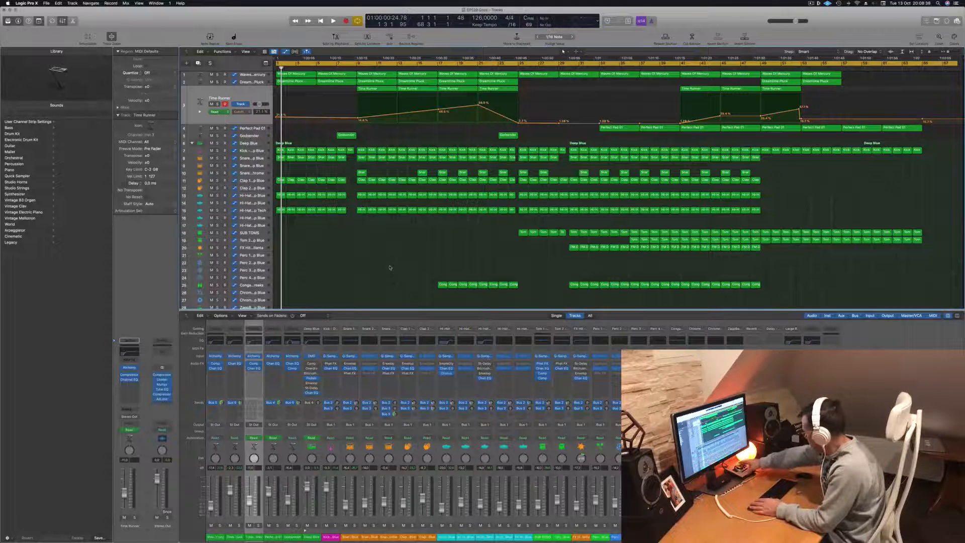
{"action": "key", "text": "space"}
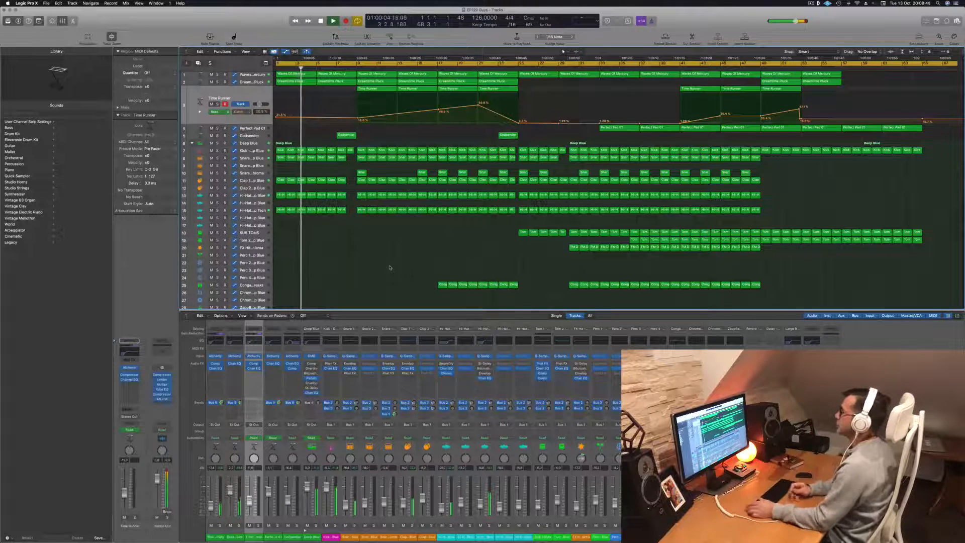
{"action": "left_click", "coordinate": [253, 143]}
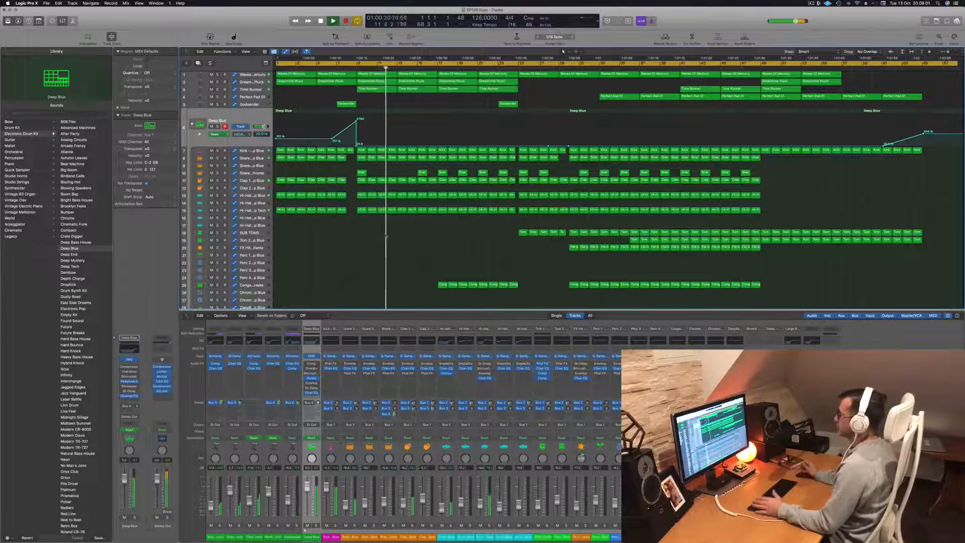
{"action": "left_click", "coordinate": [217, 150]}
{"action": "left_click", "coordinate": [217, 151]}
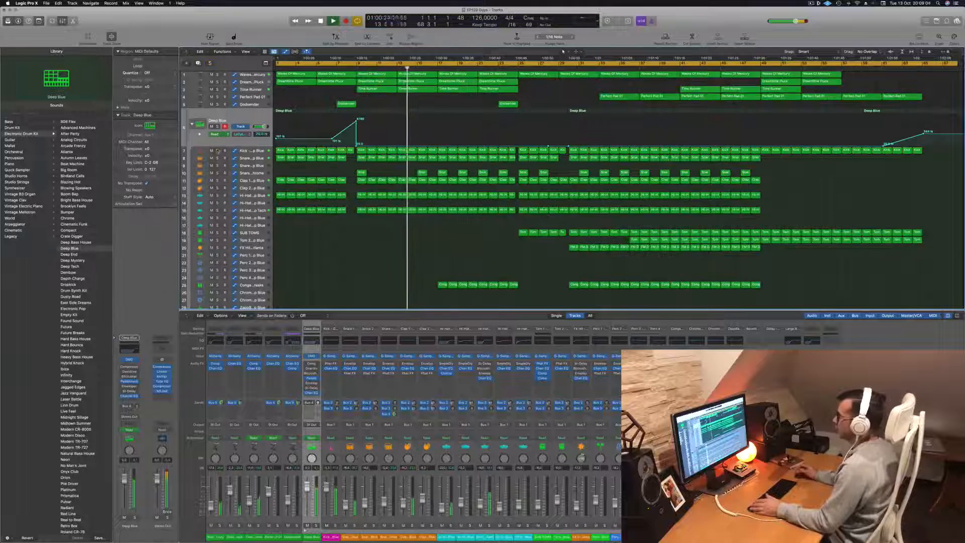
Solo the Waves Of Mercury, Dreamtime Pluck and Time Runner tracks one after another during playback, unsoloing each
{"action": "left_click", "coordinate": [217, 74]}
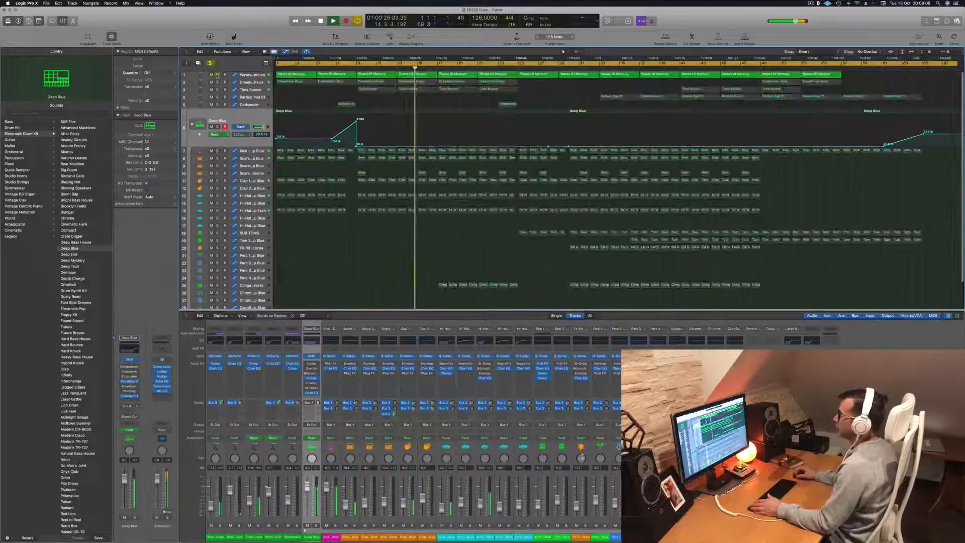
{"action": "left_click", "coordinate": [218, 74]}
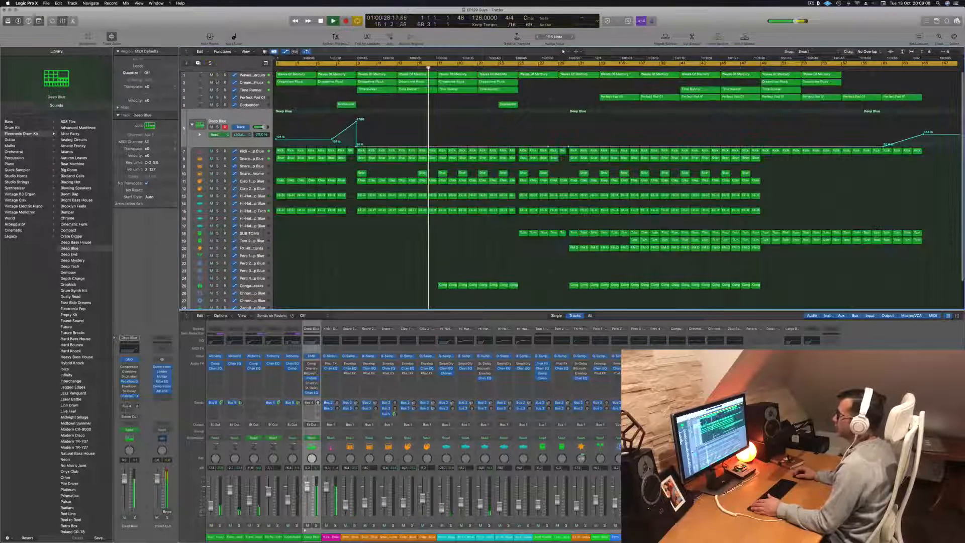
{"action": "left_click", "coordinate": [217, 80]}
{"action": "left_click", "coordinate": [218, 97]}
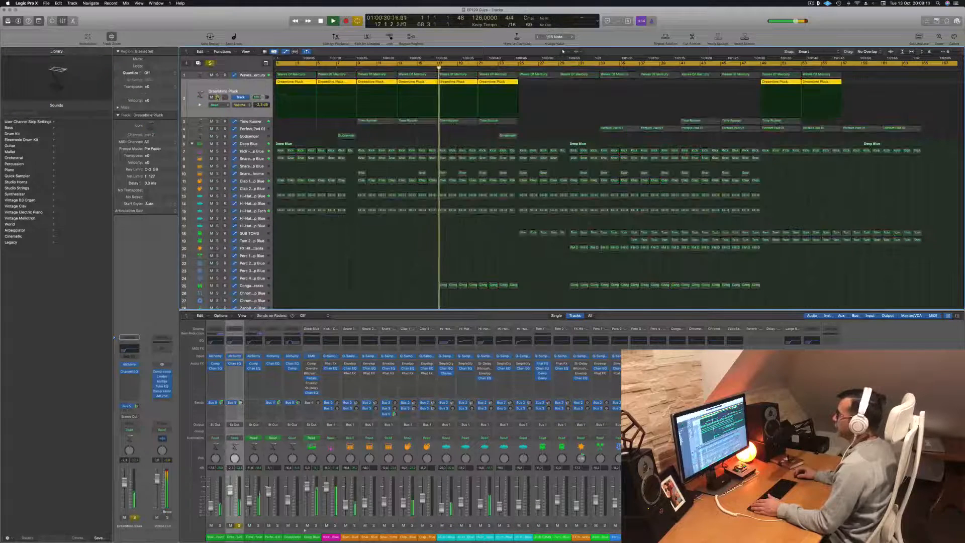
{"action": "left_click", "coordinate": [218, 97]}
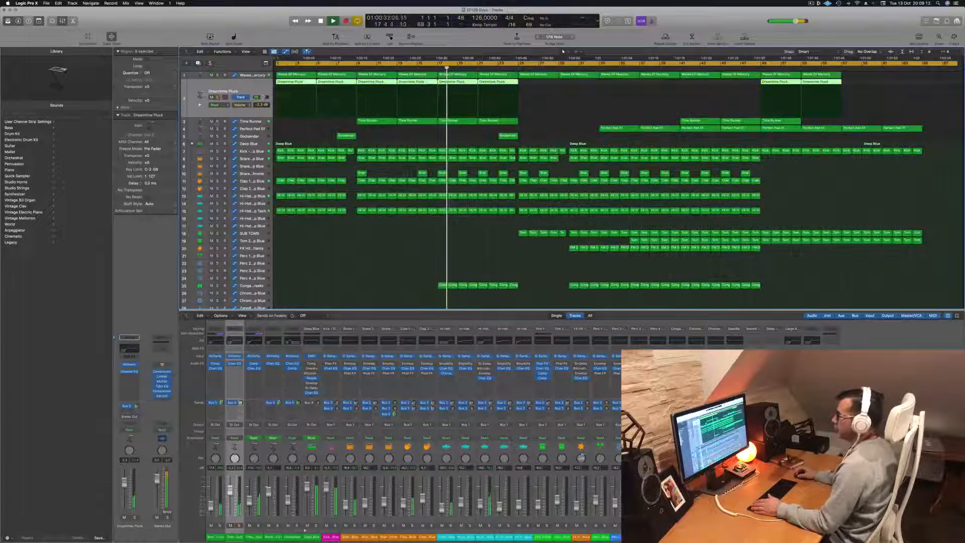
{"action": "left_click", "coordinate": [217, 121]}
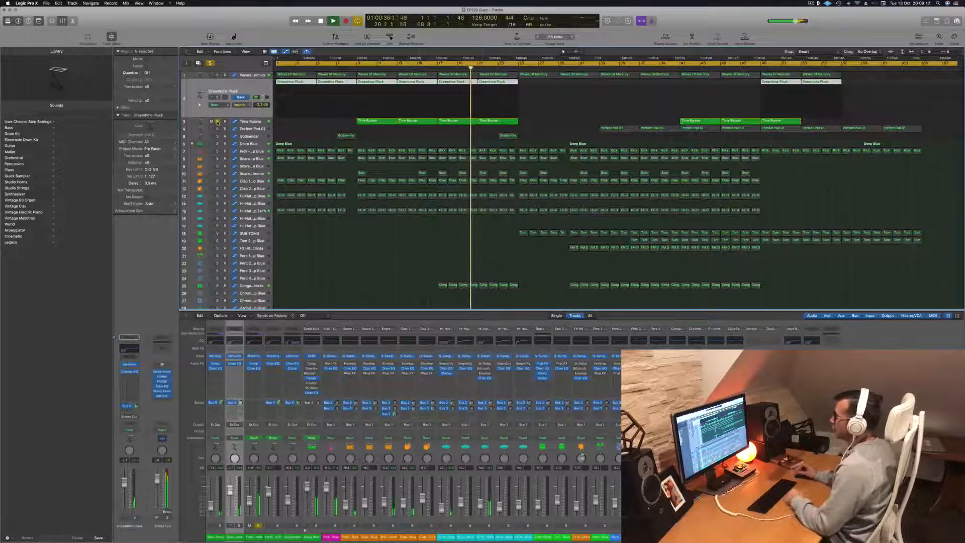
{"action": "left_click", "coordinate": [217, 122]}
Select the Time Runner track and the Godsender track in turn to inspect their regions and automation during playback
{"action": "left_click", "coordinate": [249, 121]}
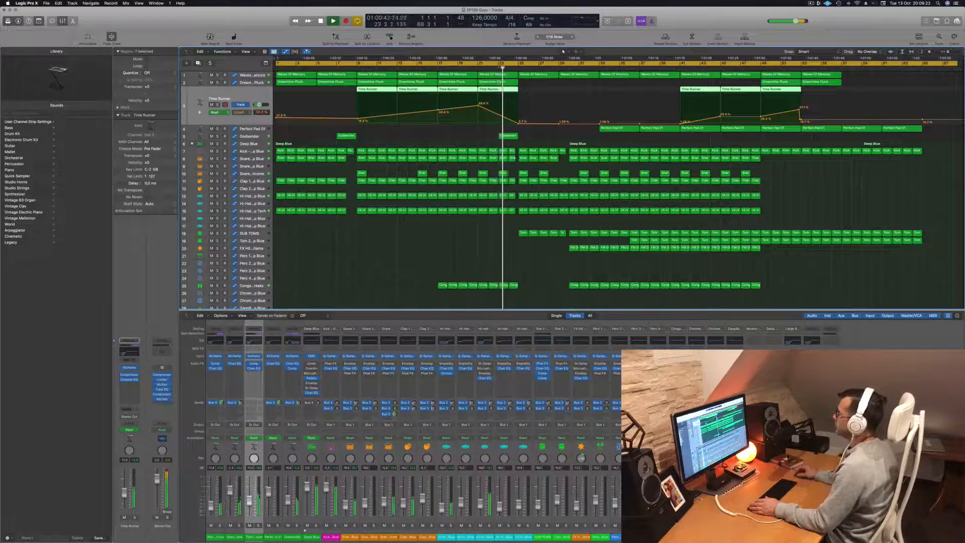
{"action": "left_click", "coordinate": [250, 136]}
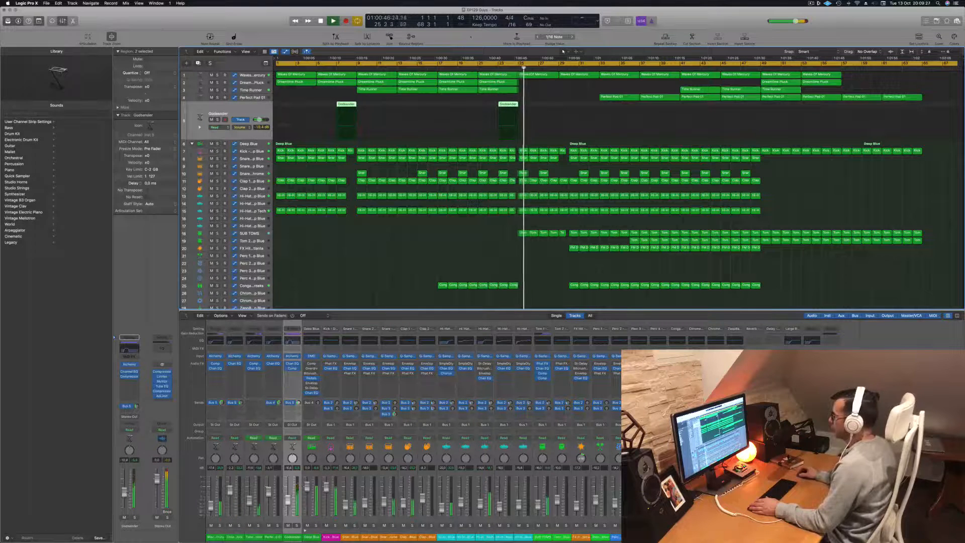
{"action": "key", "text": "comma"}
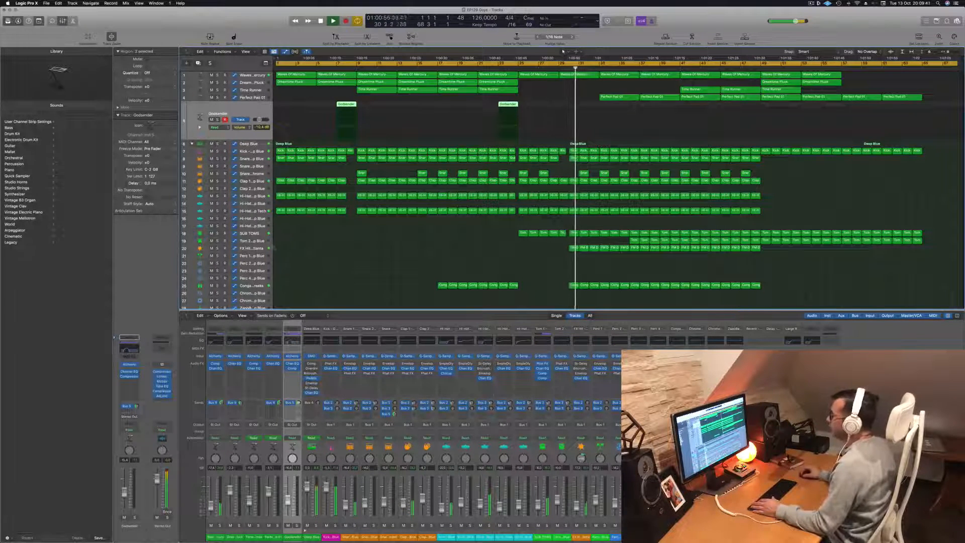
Solo the SUB TOMS track, open its first region in the Piano Roll and replay from that region's start
{"action": "left_click", "coordinate": [262, 234]}
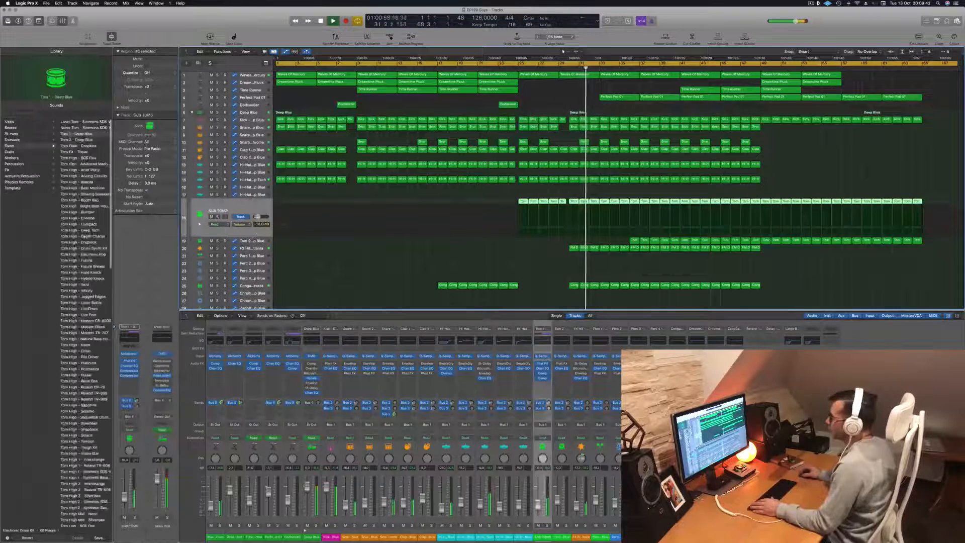
{"action": "left_click", "coordinate": [217, 217]}
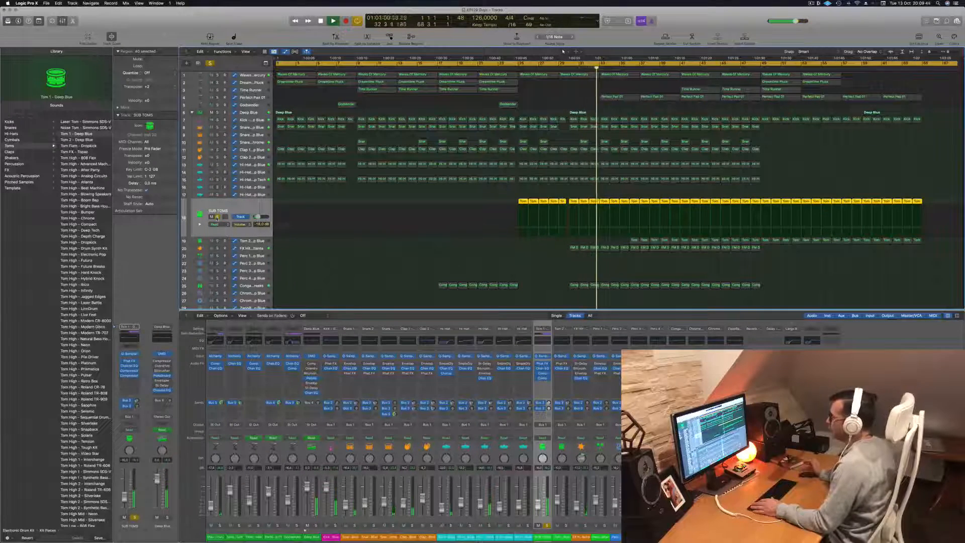
{"action": "left_click", "coordinate": [523, 202]}
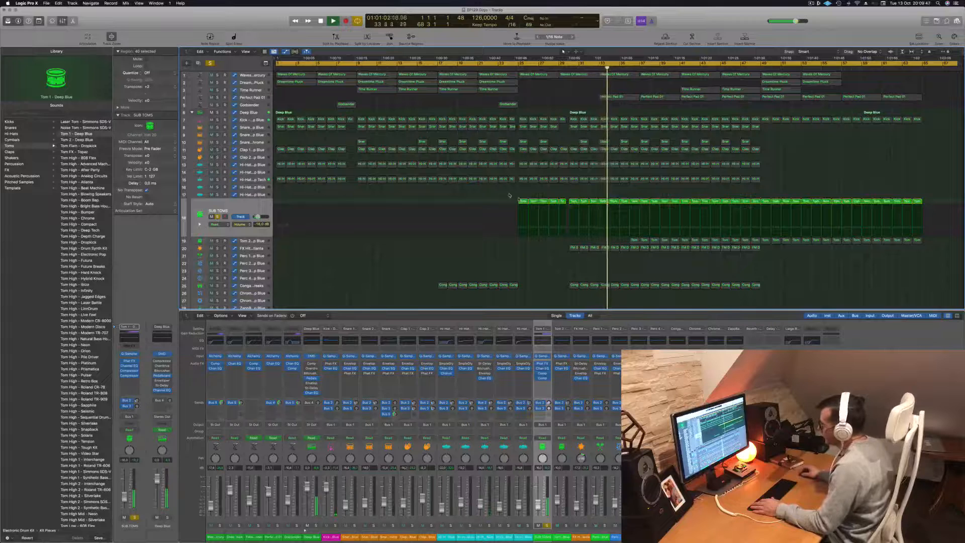
{"action": "double_click", "coordinate": [522, 201]}
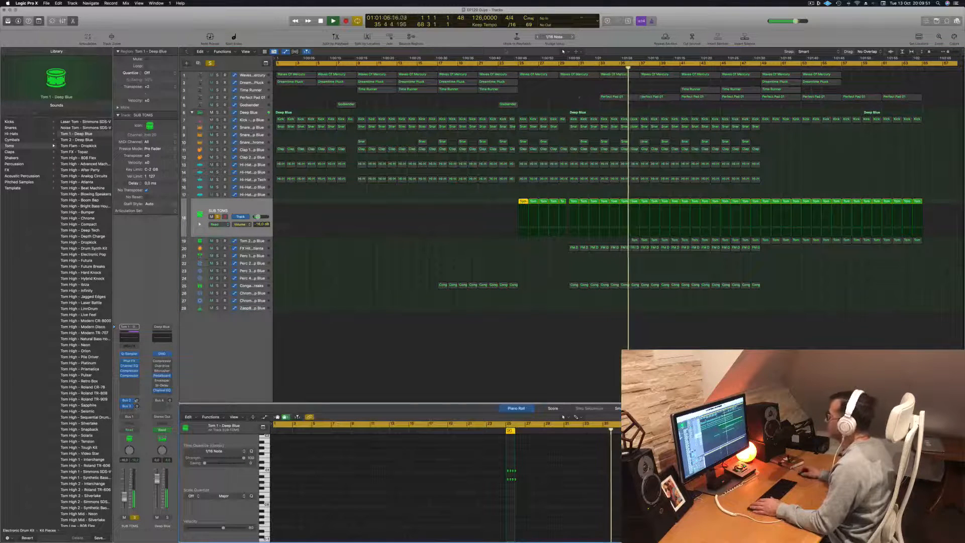
{"action": "left_click", "coordinate": [516, 70]}
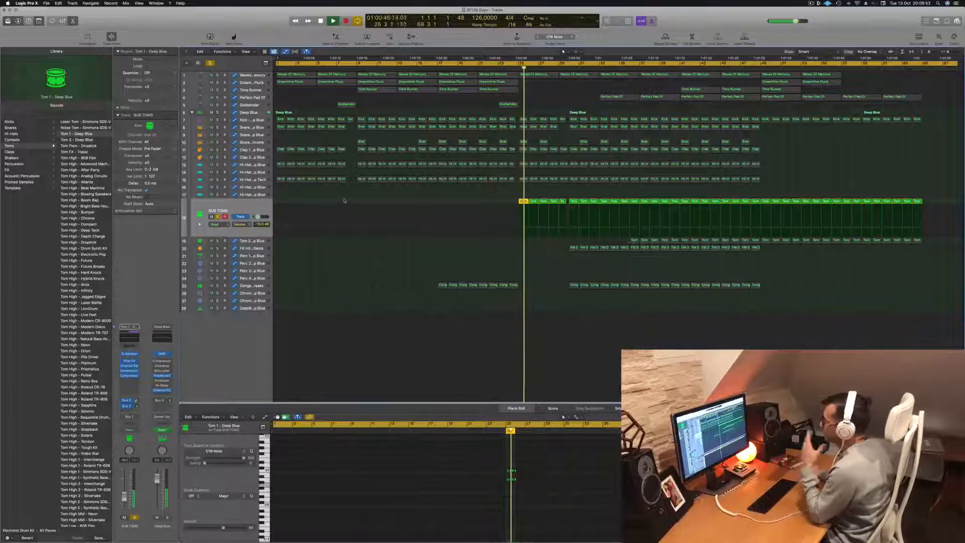
Clear the SUB TOMS solo and listen to the Perfect Pad 01 track from about bar 37 with its automation shown
{"action": "key", "text": "super+a"}
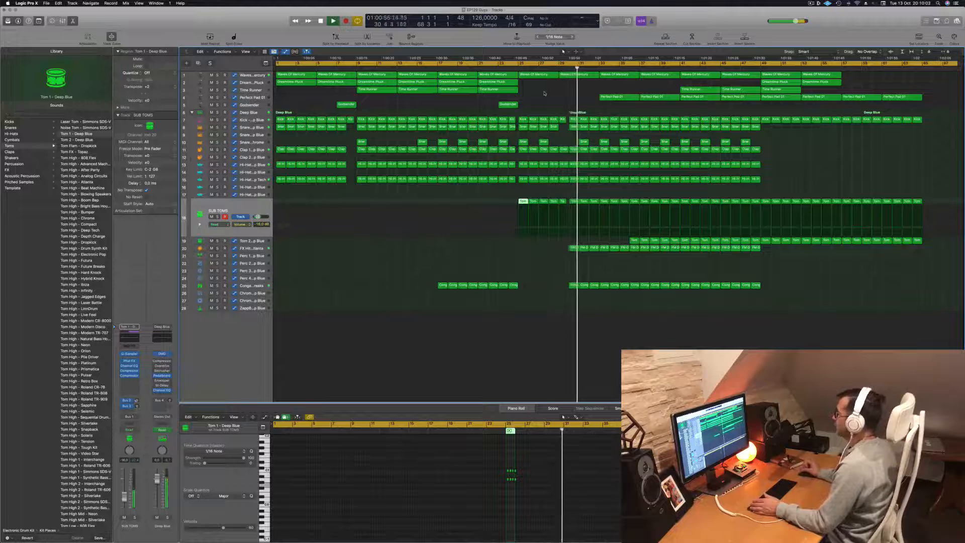
{"action": "left_click", "coordinate": [294, 98]}
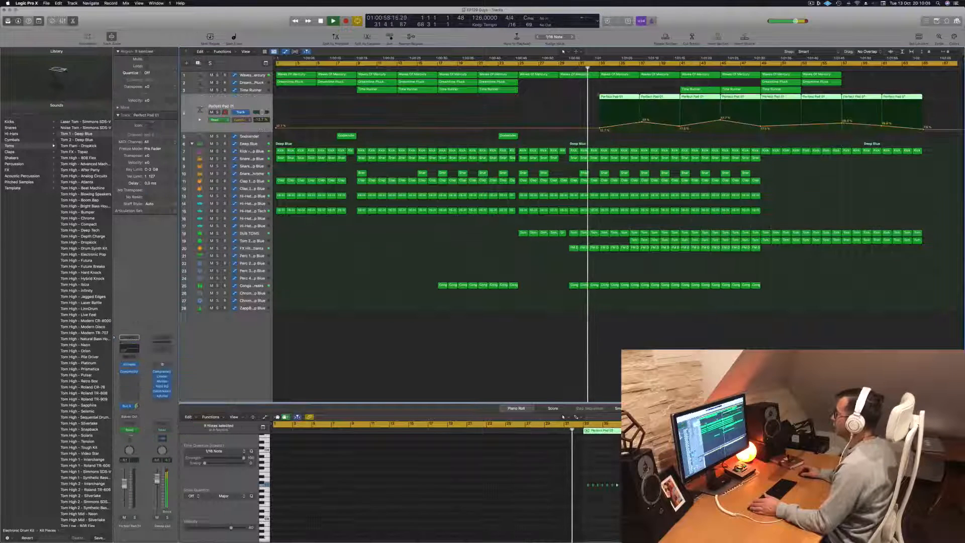
{"action": "left_click", "coordinate": [639, 70]}
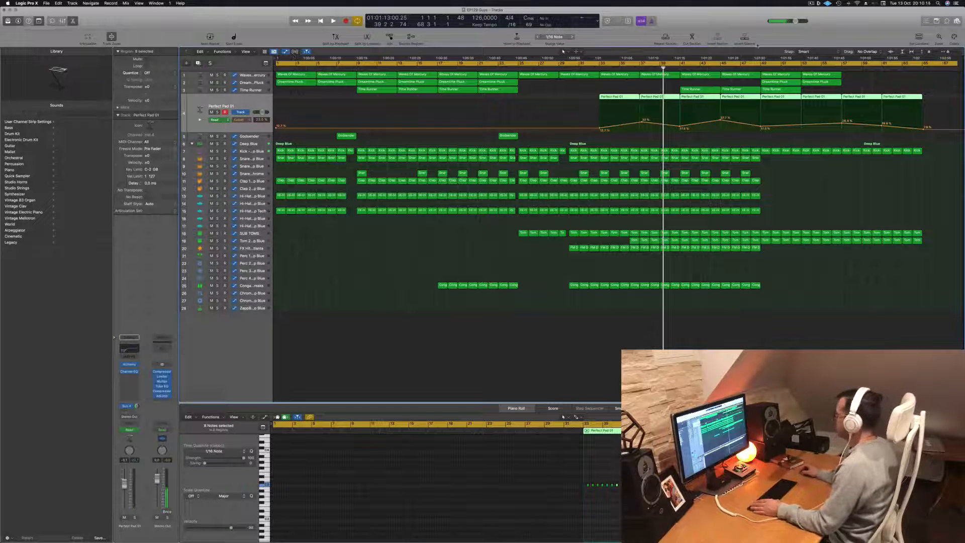
Set the cycle range to bars 1–9 and repeat that section three times across all tracks
{"action": "left_click_drag", "start_coordinate": [956, 64], "coordinate": [354, 96]}
{"action": "key", "text": "ctrl+super+r"}
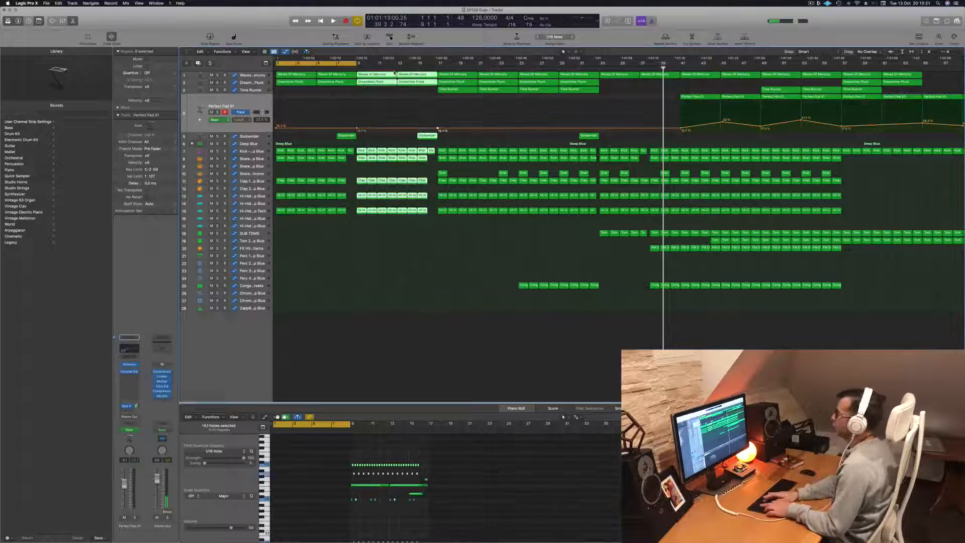
{"action": "key", "text": "ctrl+super+r"}
{"action": "key", "text": "ctrl+super+r"}
{"action": "key", "text": "space"}
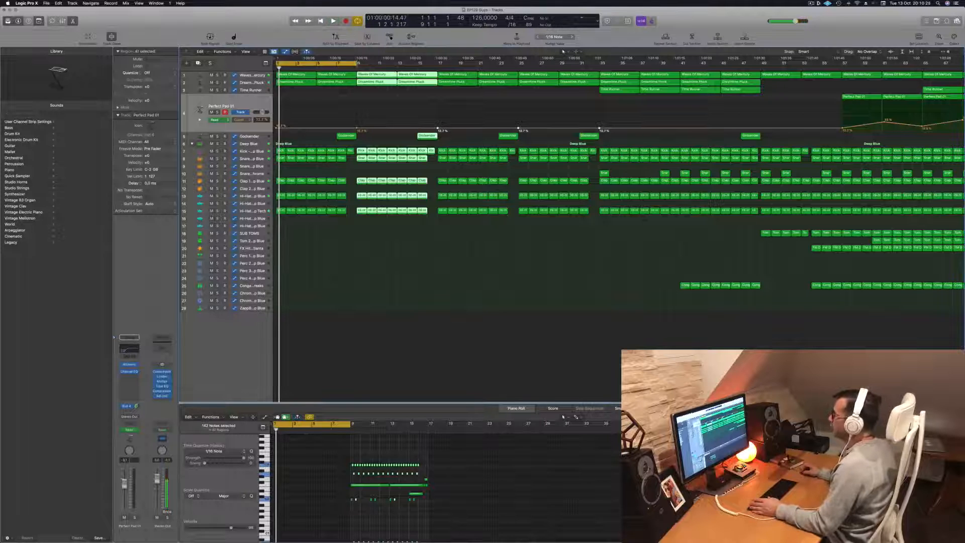
Extend the cycle range to bars 1–33, select the Waves Of Mercury track and check playback from the start
{"action": "left_click_drag", "start_coordinate": [358, 64], "coordinate": [598, 65]}
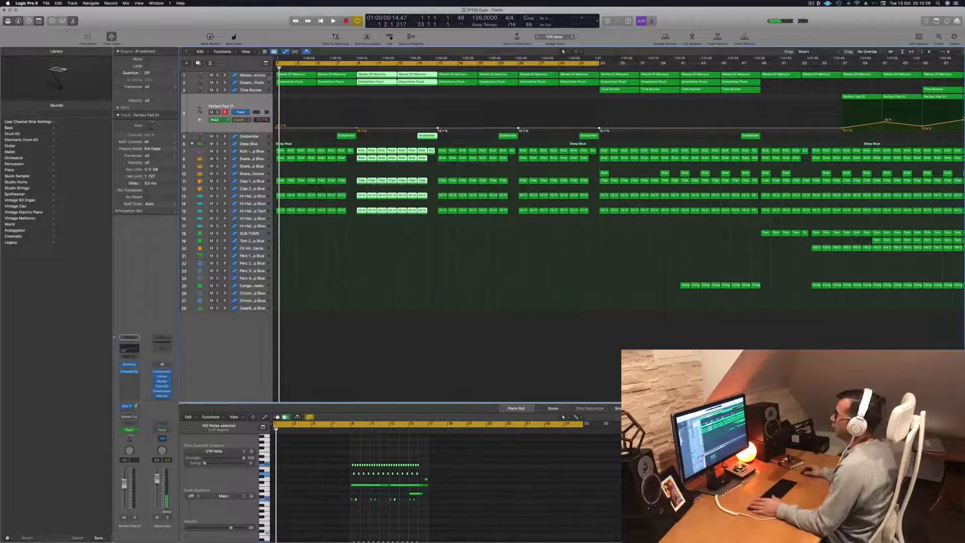
{"action": "left_click", "coordinate": [245, 76]}
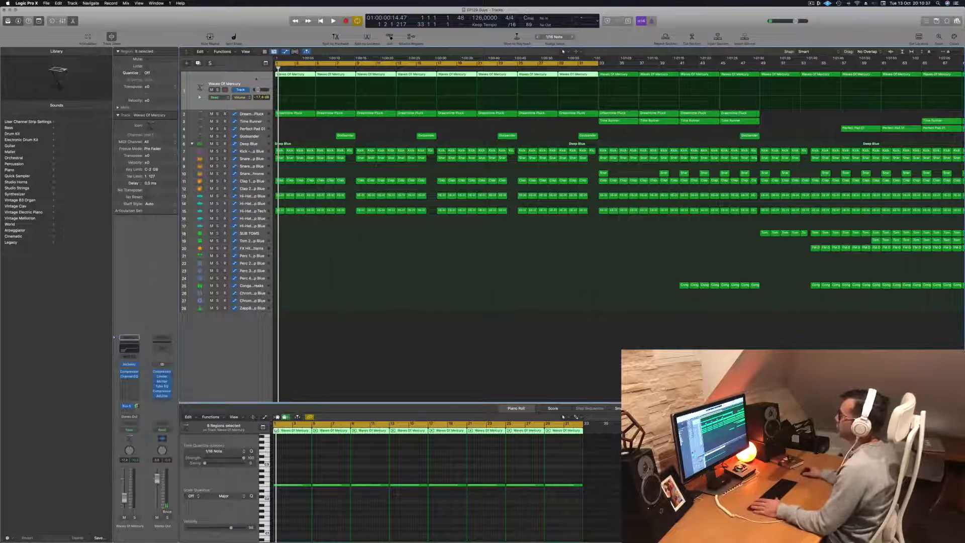
{"action": "key", "text": "space"}
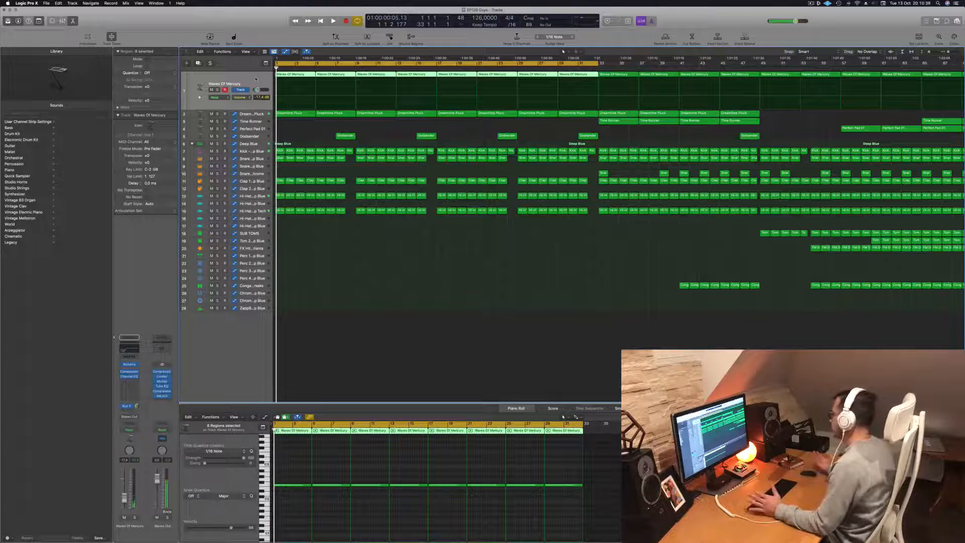
{"action": "key", "text": "space"}
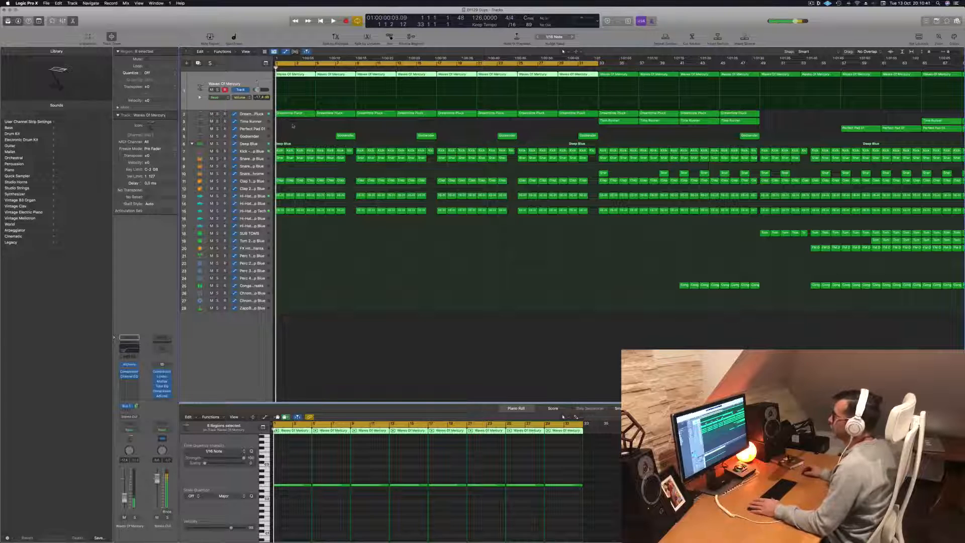
Delete the first two Waves Of Mercury regions, clearing bars 1–9 of that track
{"action": "left_click", "coordinate": [292, 76]}
{"action": "key", "text": "Delete"}
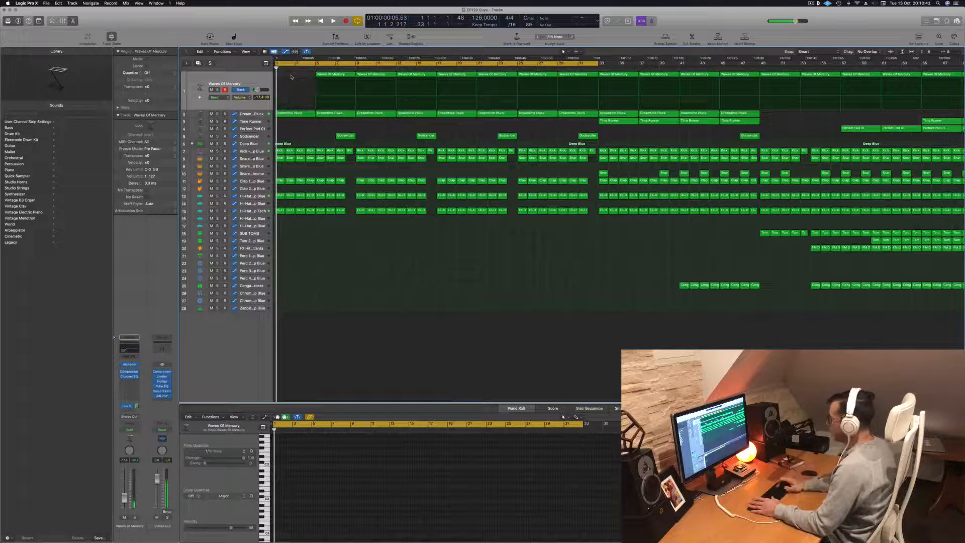
{"action": "left_click", "coordinate": [330, 67]}
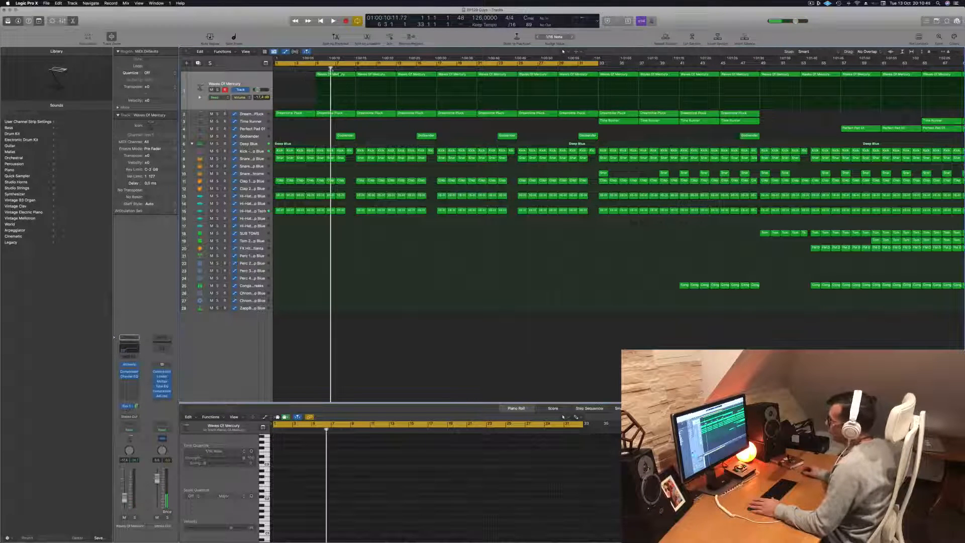
{"action": "left_click", "coordinate": [340, 78]}
{"action": "key", "text": "Delete"}
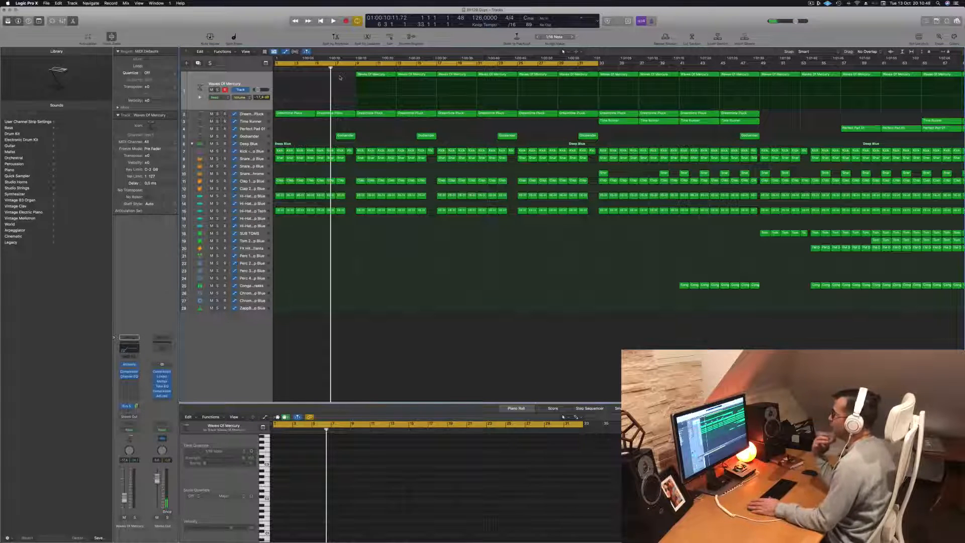
Listen from the beginning and delete the first two Dreamtime Pluck regions in bars 1–9
{"action": "key", "text": "Return"}
{"action": "key", "text": "space"}
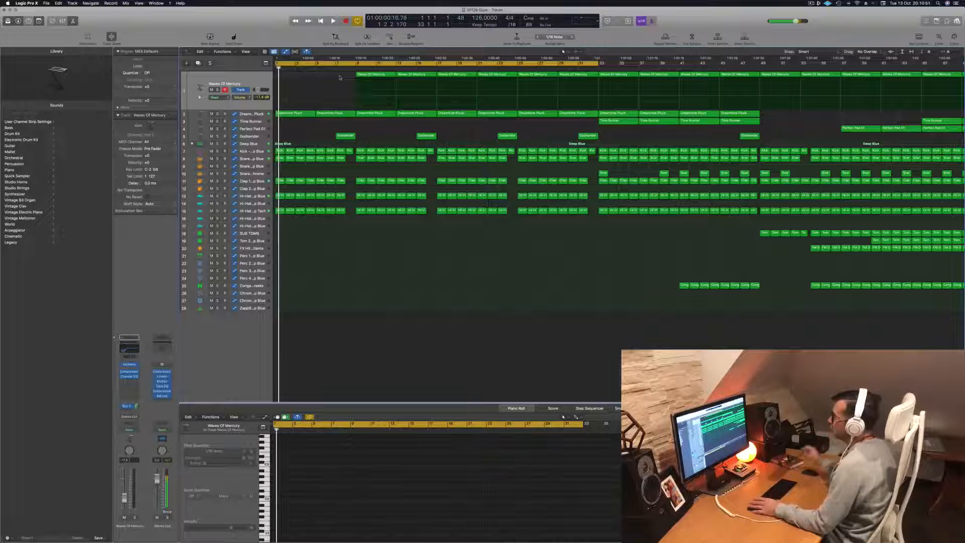
{"action": "key", "text": "Return"}
{"action": "left_click_drag", "start_coordinate": [299, 119], "coordinate": [327, 116]}
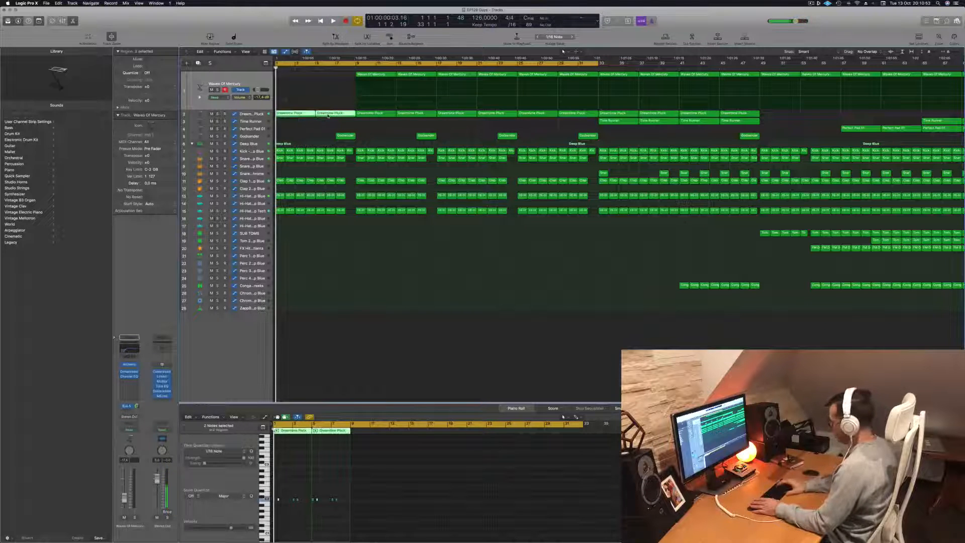
{"action": "key", "text": "Delete"}
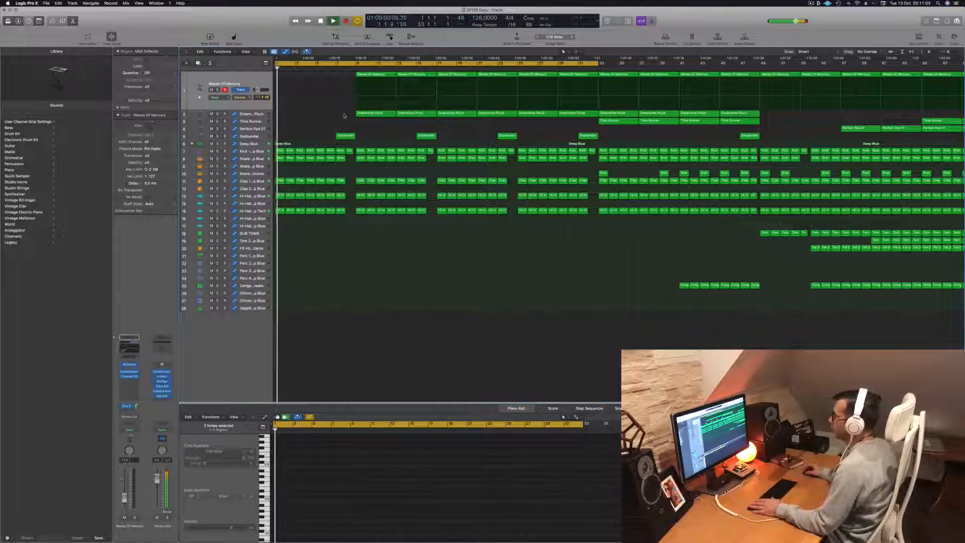
Move the Waves Of Mercury region from bar 9 to bar 1 and replay the arrangement from the start
{"action": "left_click", "coordinate": [244, 114]}
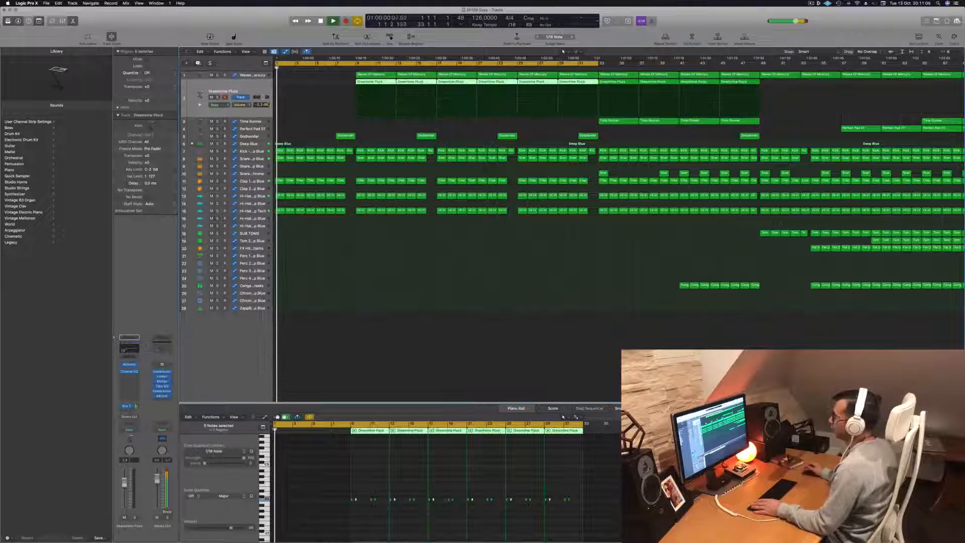
{"action": "left_click", "coordinate": [376, 75]}
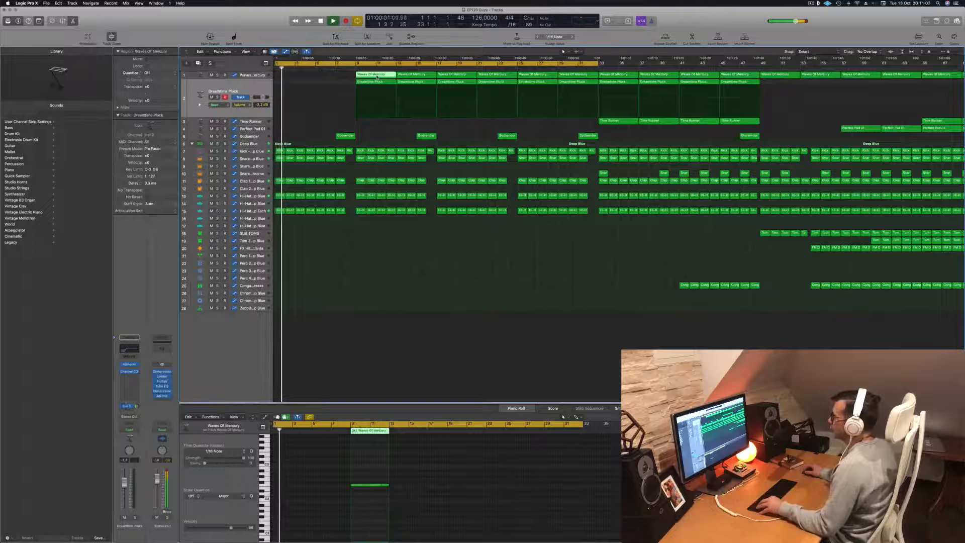
{"action": "left_click_drag", "start_coordinate": [376, 76], "coordinate": [262, 135]}
{"action": "key", "text": "Return"}
{"action": "left_click", "coordinate": [253, 117]}
{"action": "key", "text": "Return"}
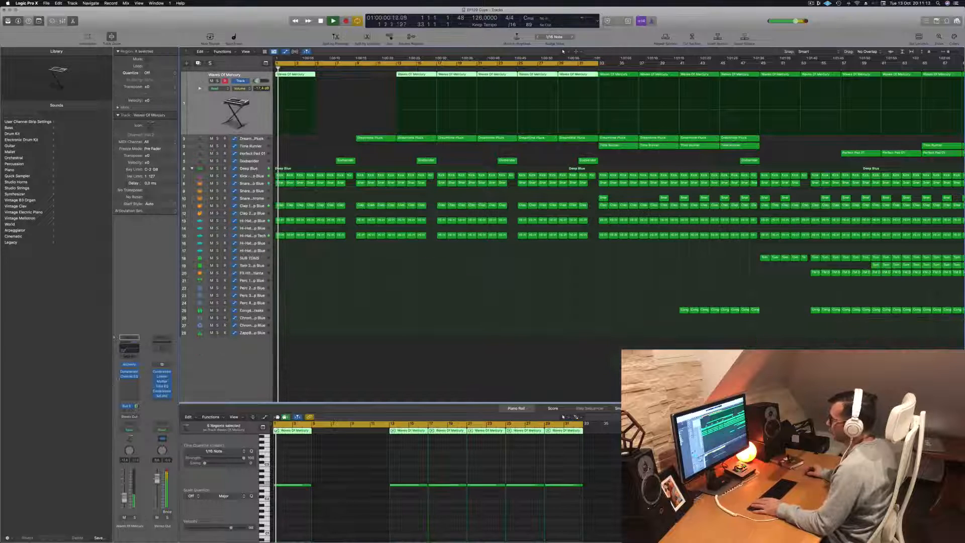
Raise the low-cut frequency in the Waves Of Mercury Channel EQ to 890 Hz and replay the track from the start
{"action": "left_click", "coordinate": [129, 349]}
{"action": "key", "text": "Return"}
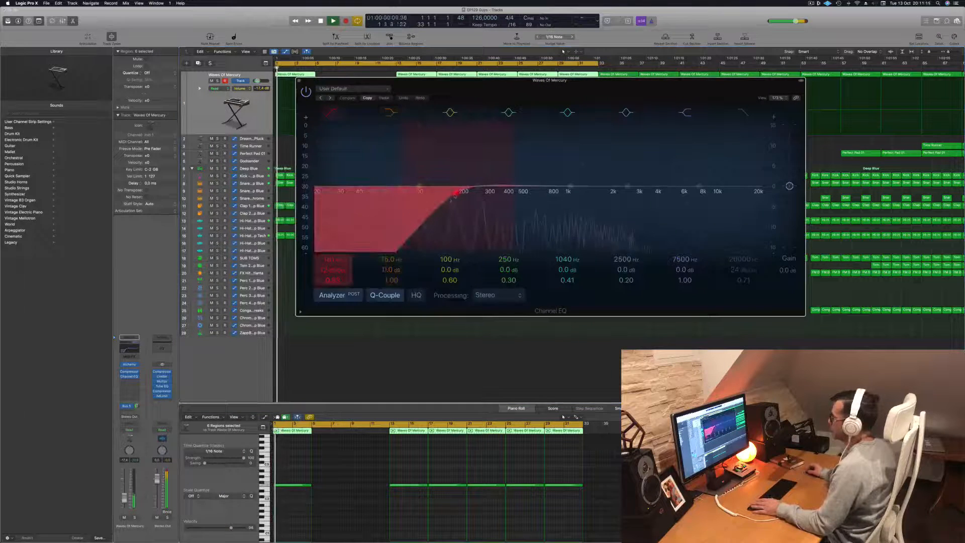
{"action": "left_click_drag", "start_coordinate": [319, 274], "coordinate": [331, 263]}
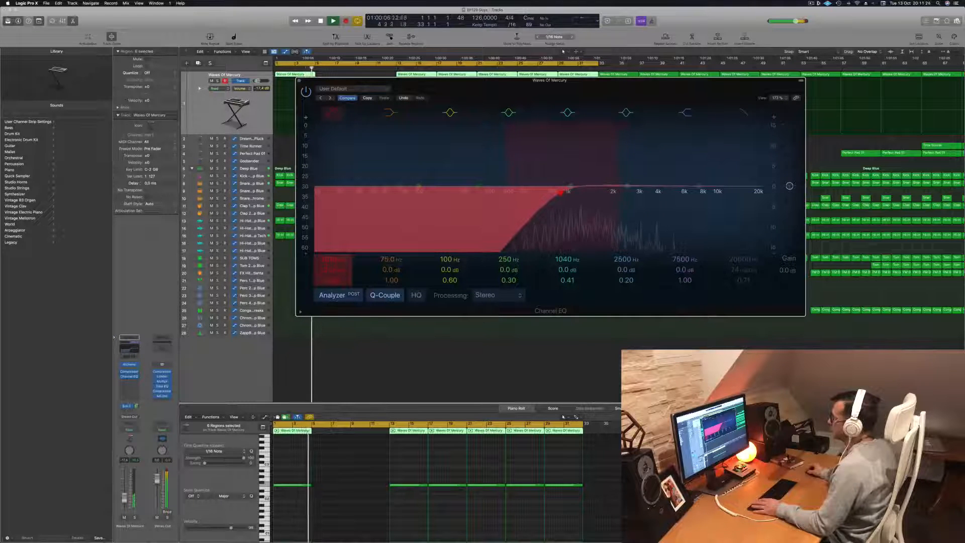
{"action": "left_click_drag", "start_coordinate": [501, 91], "coordinate": [731, 94]}
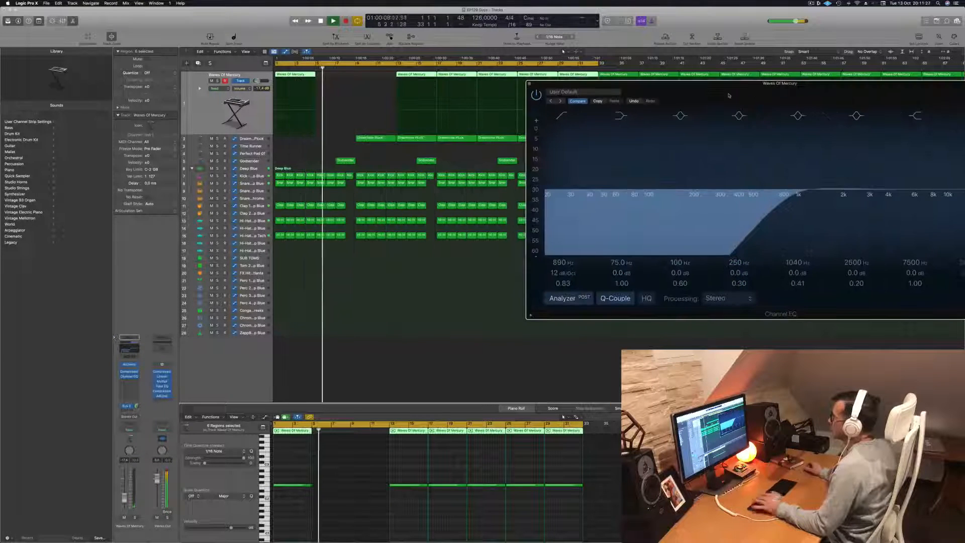
{"action": "key", "text": "Return"}
Copy the Waves Of Mercury region at bar 1 to bar 5 and listen from the start
{"action": "left_click_drag", "start_coordinate": [304, 79], "coordinate": [334, 79]}
{"action": "left_click", "coordinate": [297, 76]}
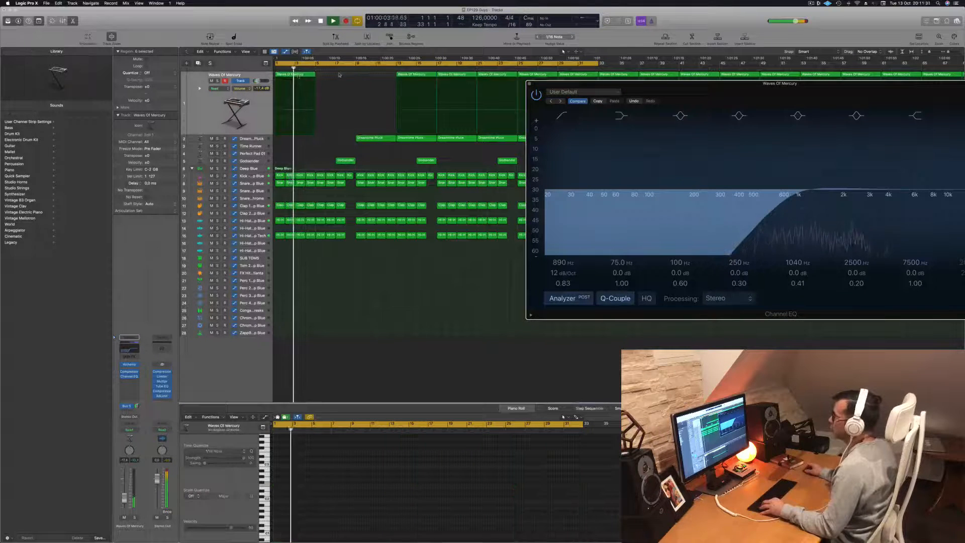
{"action": "left_click_drag", "start_coordinate": [297, 75], "coordinate": [331, 79]}
{"action": "key", "text": "Return"}
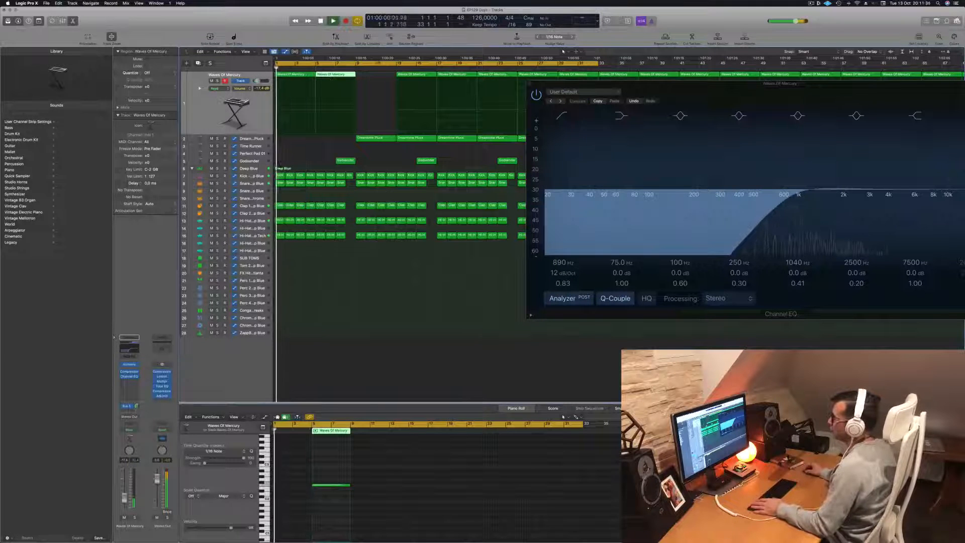
Flatten the first automation rise and drop before bar 9 on the Deep Blue drum track
{"action": "left_click", "coordinate": [253, 168]}
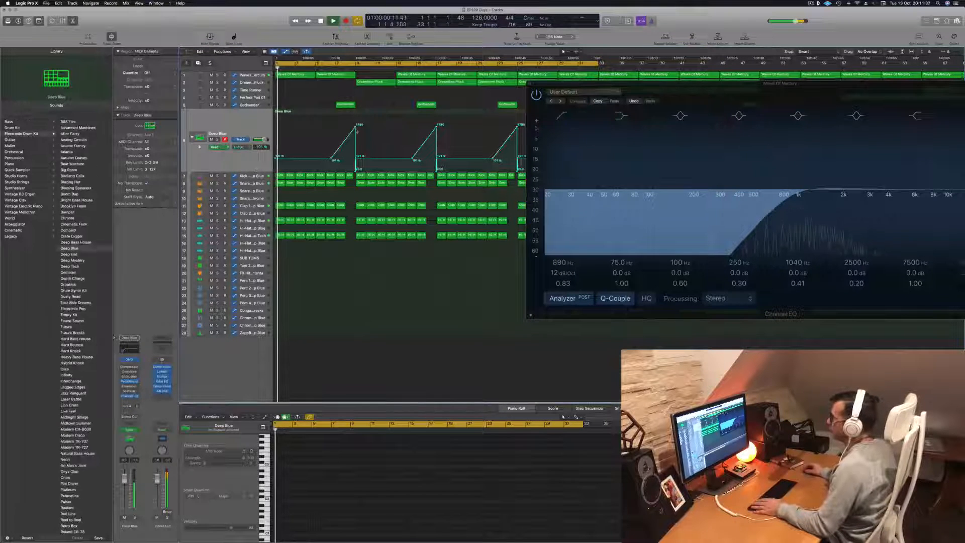
{"action": "left_click_drag", "start_coordinate": [355, 127], "coordinate": [356, 159]}
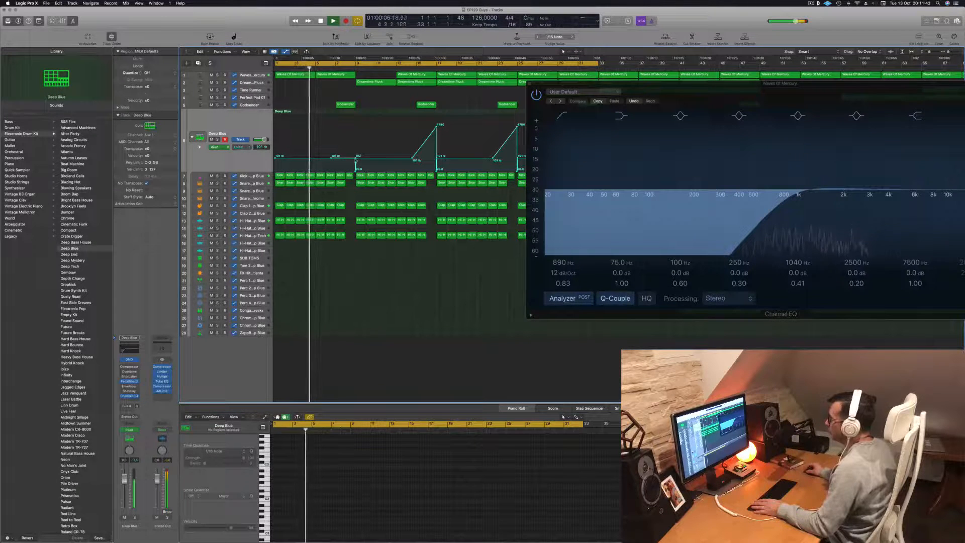
{"action": "left_click_drag", "start_coordinate": [355, 159], "coordinate": [349, 159]}
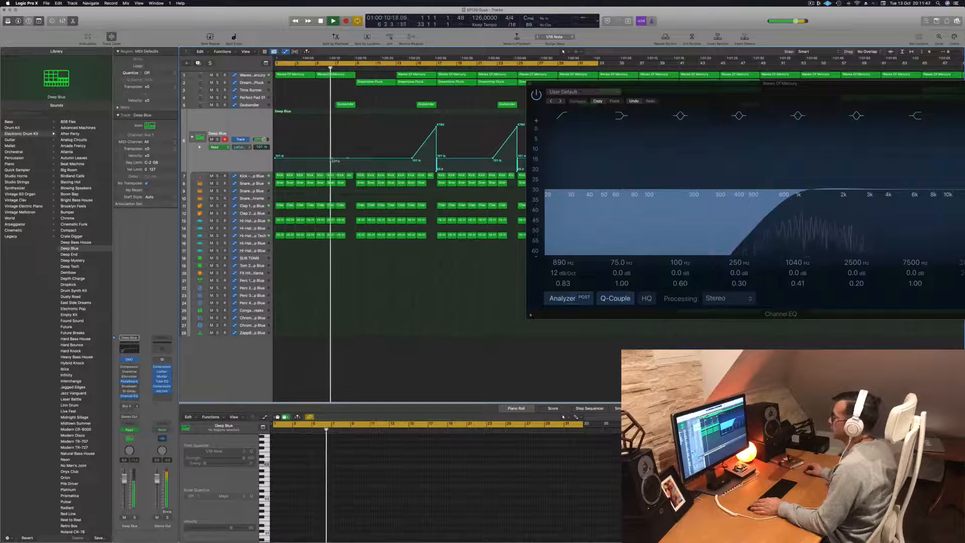
Delete the first Godsender region, just before bar 9, and replay from the start
{"action": "key", "text": "space"}
{"action": "key", "text": "space"}
{"action": "left_click", "coordinate": [343, 104]}
{"action": "key", "text": "Delete"}
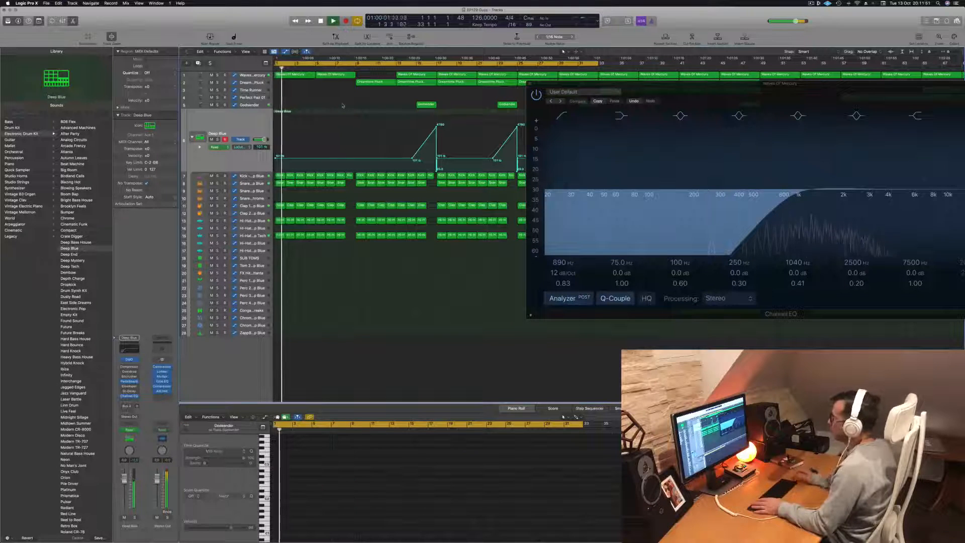
Copy the snare, clap and hi-hat regions of bar 7 into the gap at bar 8
{"action": "left_click_drag", "start_coordinate": [336, 180], "coordinate": [345, 223]}
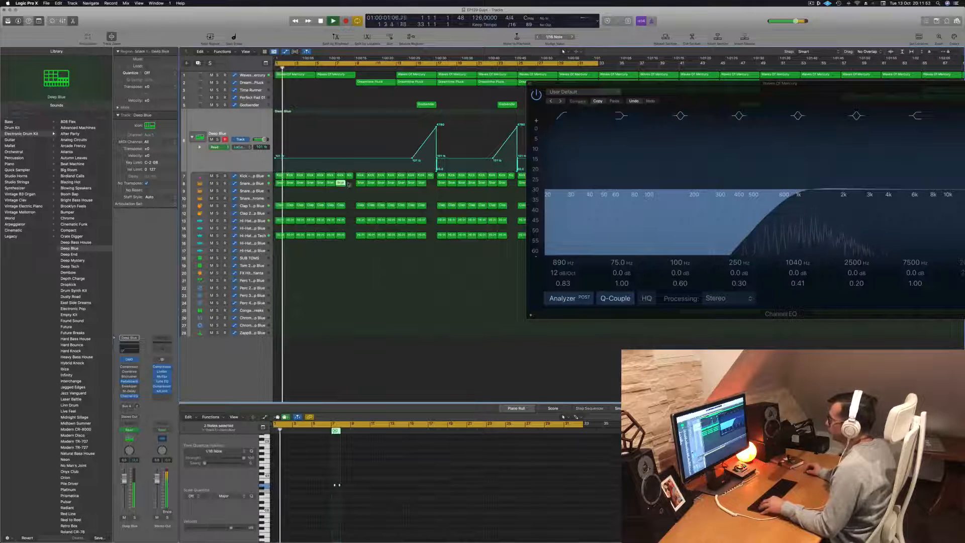
{"action": "left_click_drag", "start_coordinate": [341, 183], "coordinate": [351, 187]}
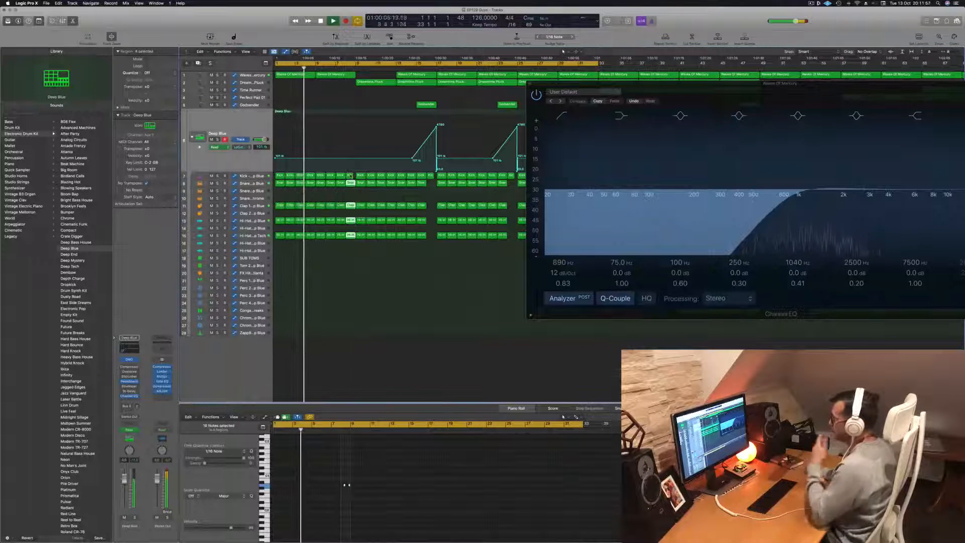
{"action": "left_click_drag", "start_coordinate": [628, 84], "coordinate": [482, 292]}
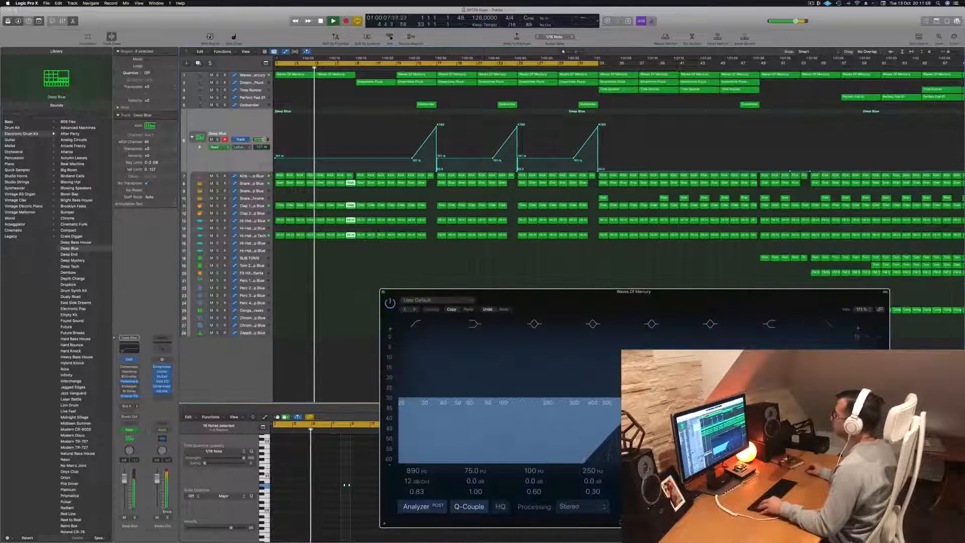
{"action": "key", "text": "super+Left"}
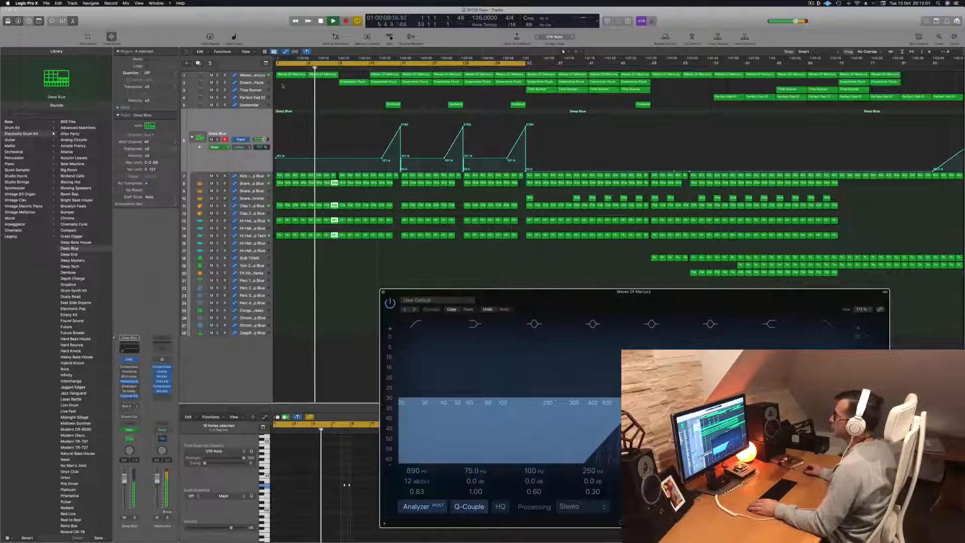
Fill bars 9–13 with a copy of the Waves Of Mercury region and delete the first two remaining Dreamtime Pluck regions
{"action": "left_click_drag", "start_coordinate": [324, 74], "coordinate": [381, 86]}
{"action": "left_click", "coordinate": [360, 82]}
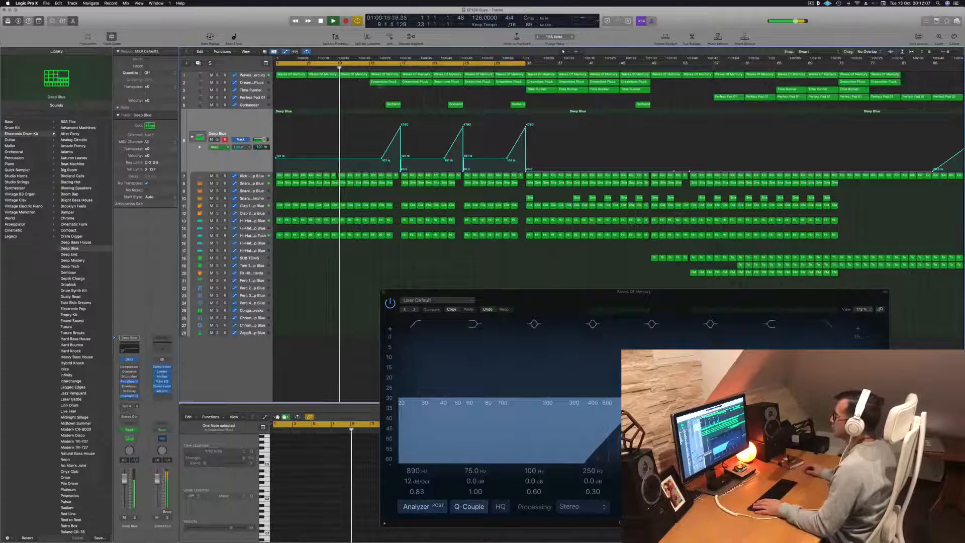
{"action": "key", "text": "Delete"}
{"action": "key", "text": "Return"}
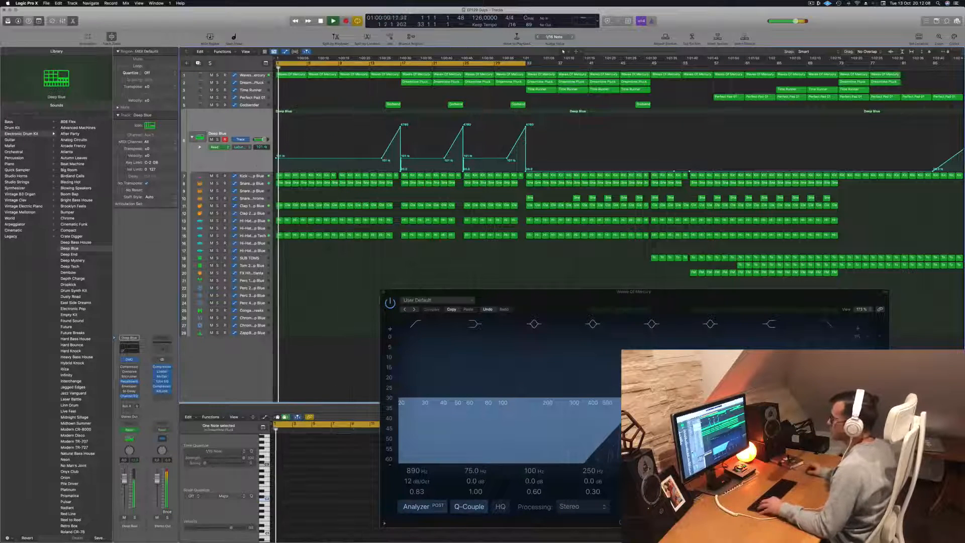
Copy the first region of the SUB TOMS track into bar 8 as a fill
{"action": "key", "text": "super+Up"}
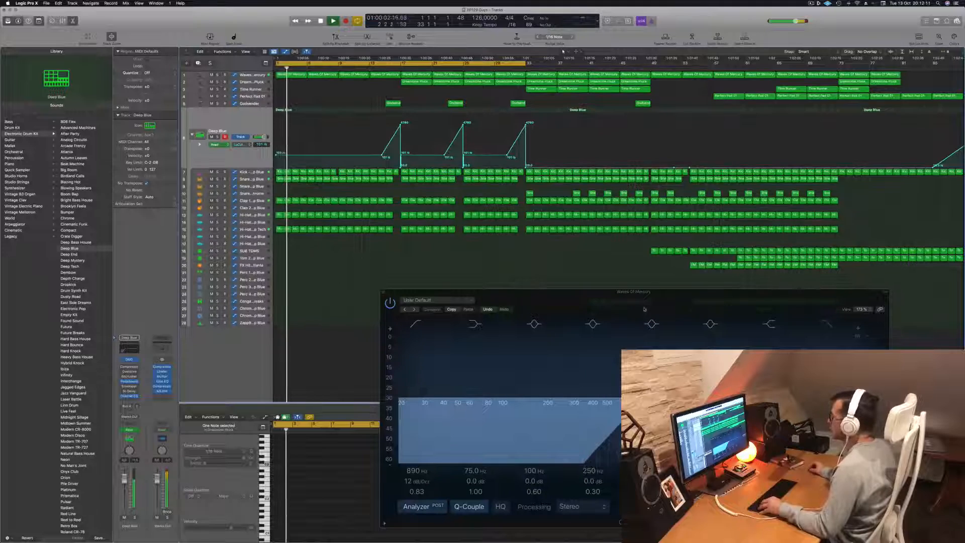
{"action": "left_click_drag", "start_coordinate": [606, 298], "coordinate": [645, 329]}
{"action": "key", "text": "Return"}
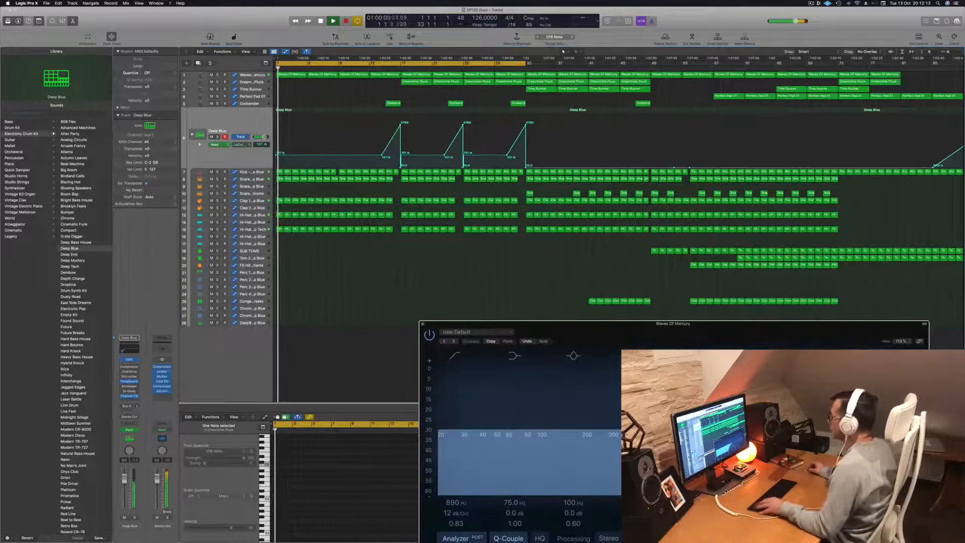
{"action": "left_click_drag", "start_coordinate": [653, 250], "coordinate": [336, 255]}
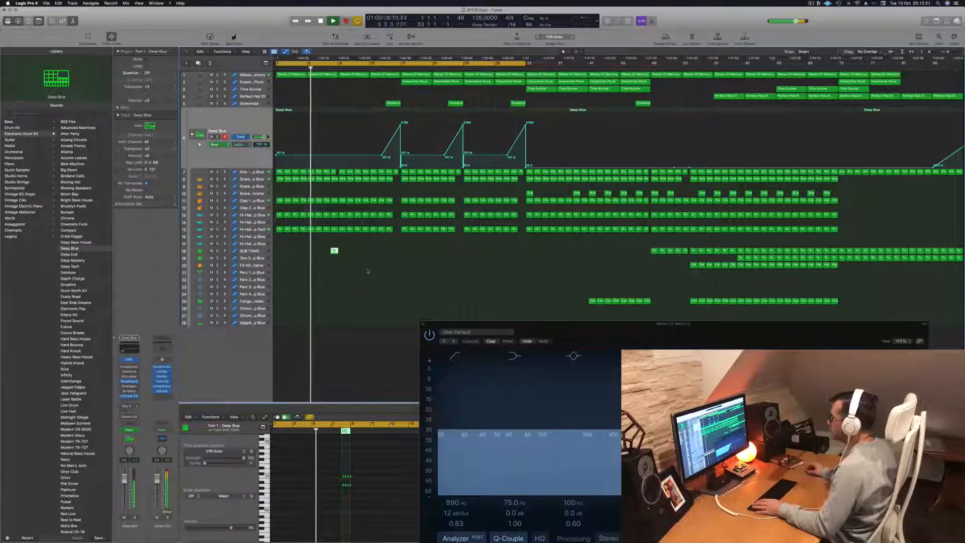
Move the first FX Hit region to bar 5 on its own track and repeat it through bar 8
{"action": "left_click", "coordinate": [693, 265]}
{"action": "left_click_drag", "start_coordinate": [693, 265], "coordinate": [312, 260]}
{"action": "key", "text": "Return"}
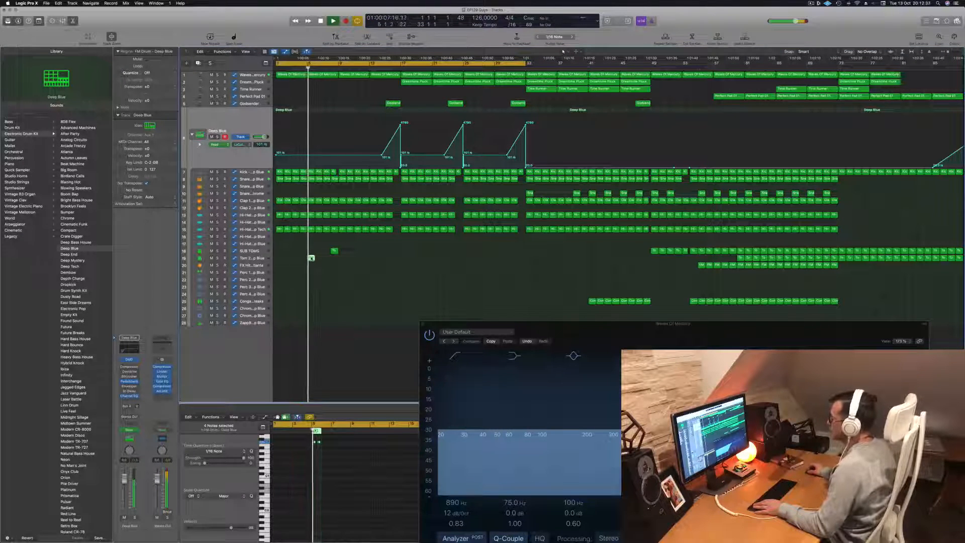
{"action": "left_click", "coordinate": [311, 258]}
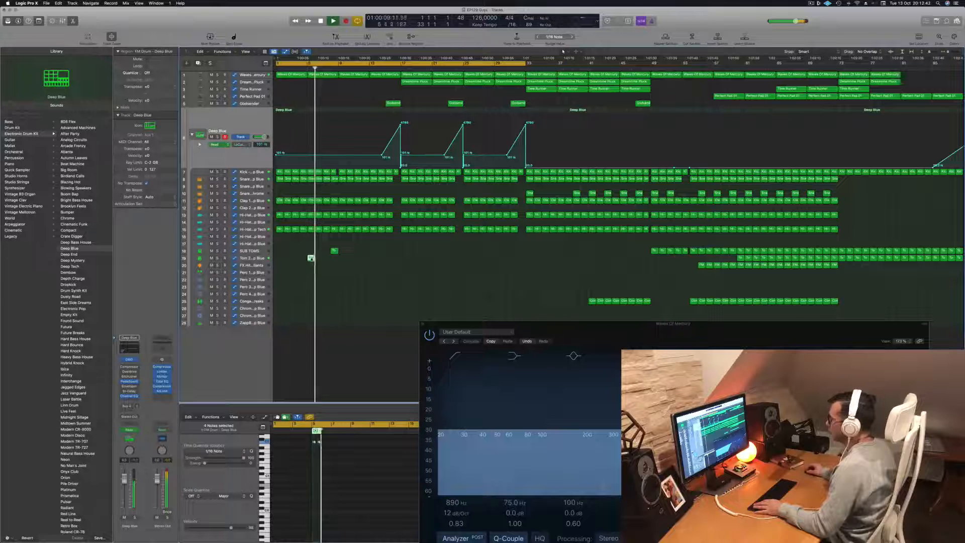
{"action": "left_click_drag", "start_coordinate": [311, 261], "coordinate": [310, 266]}
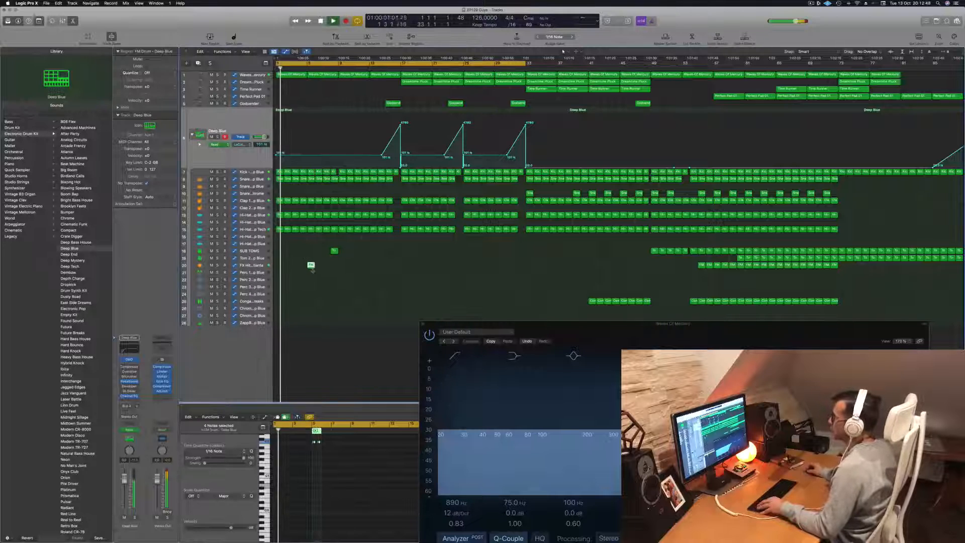
{"action": "left_click_drag", "start_coordinate": [310, 265], "coordinate": [328, 267]}
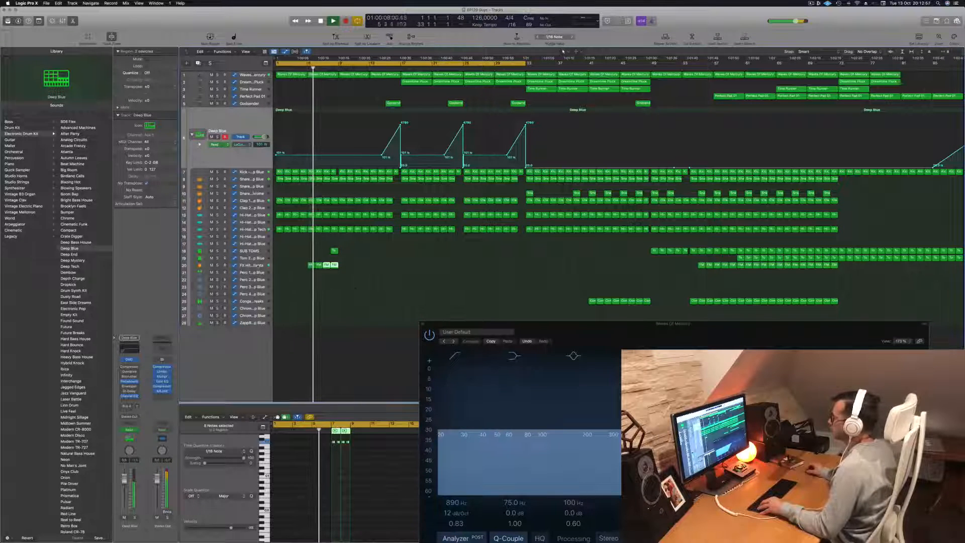
Delete the FX Hit regions in bars 5–7 and the SUB TOMS region in bar 8
{"action": "left_click", "coordinate": [319, 264]}
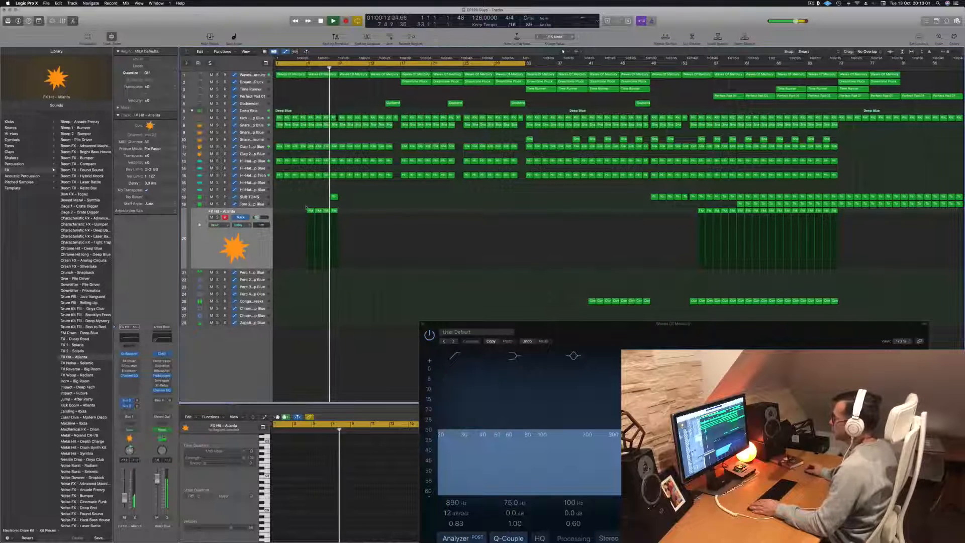
{"action": "left_click_drag", "start_coordinate": [305, 206], "coordinate": [328, 215]}
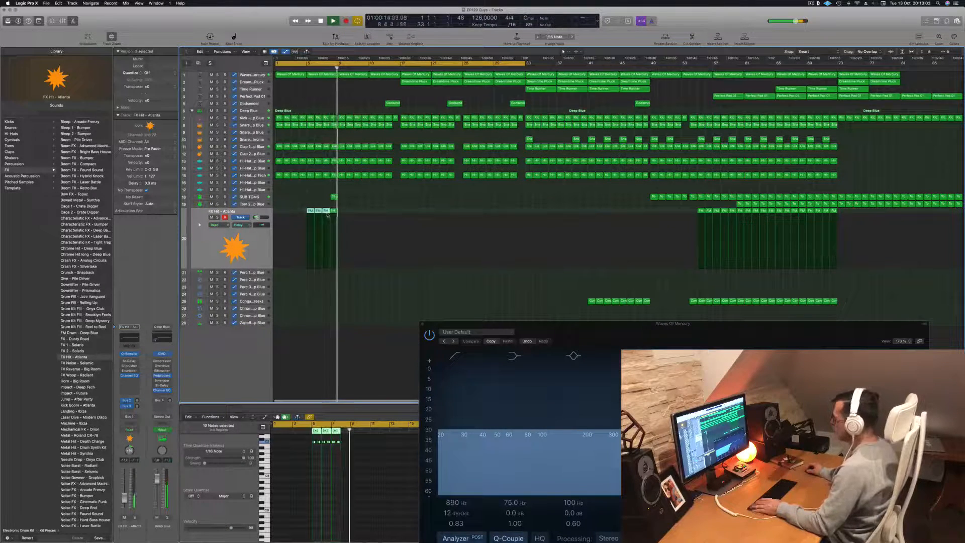
{"action": "key", "text": "Delete"}
{"action": "left_click", "coordinate": [333, 196]}
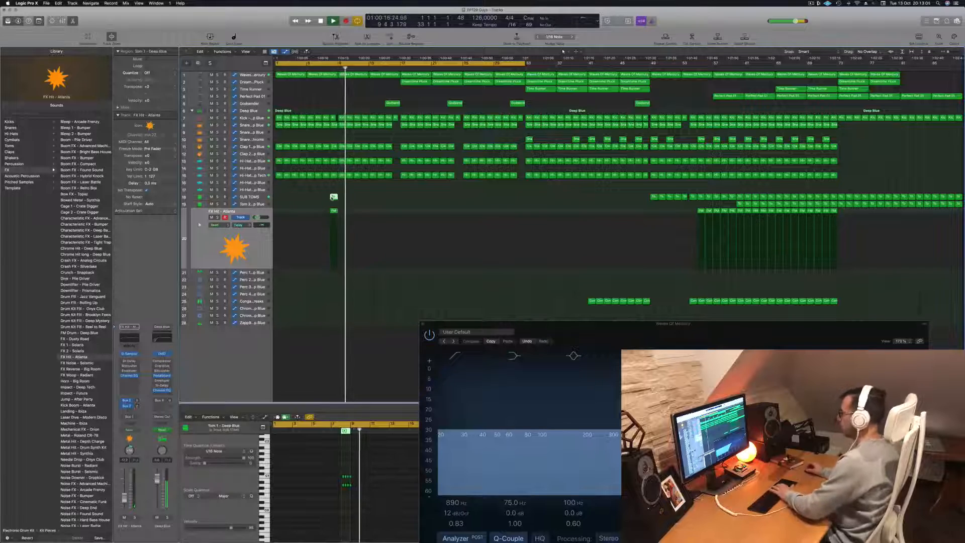
{"action": "key", "text": "Delete"}
{"action": "key", "text": "Return"}
Select the Hi-Hat Open track and briefly solo the first hi-hat track to hear its part in the intro
{"action": "scroll", "coordinate": [326, 156], "scroll_direction": "up", "scroll_amount": 3}
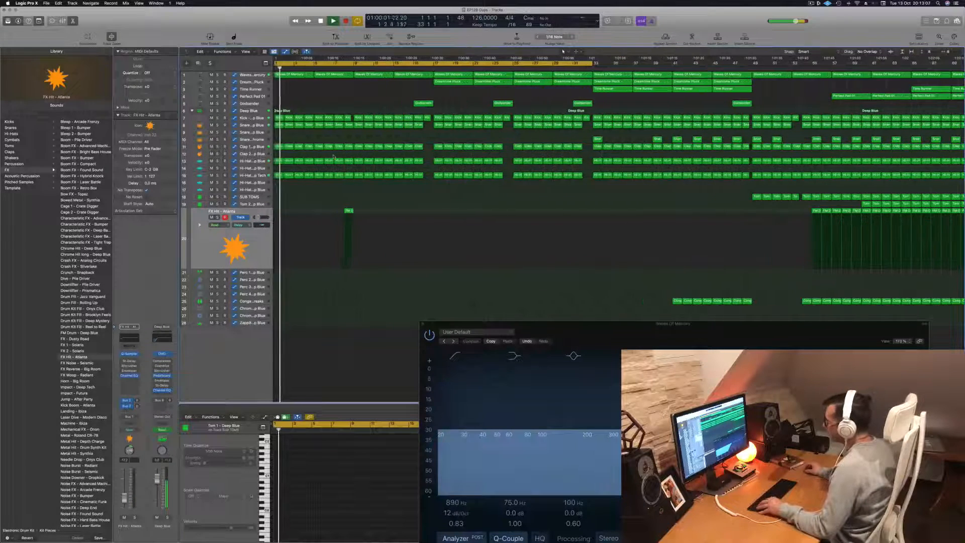
{"action": "scroll", "coordinate": [335, 145], "scroll_direction": "down", "scroll_amount": 3}
{"action": "scroll", "coordinate": [335, 136], "scroll_direction": "down", "scroll_amount": 2}
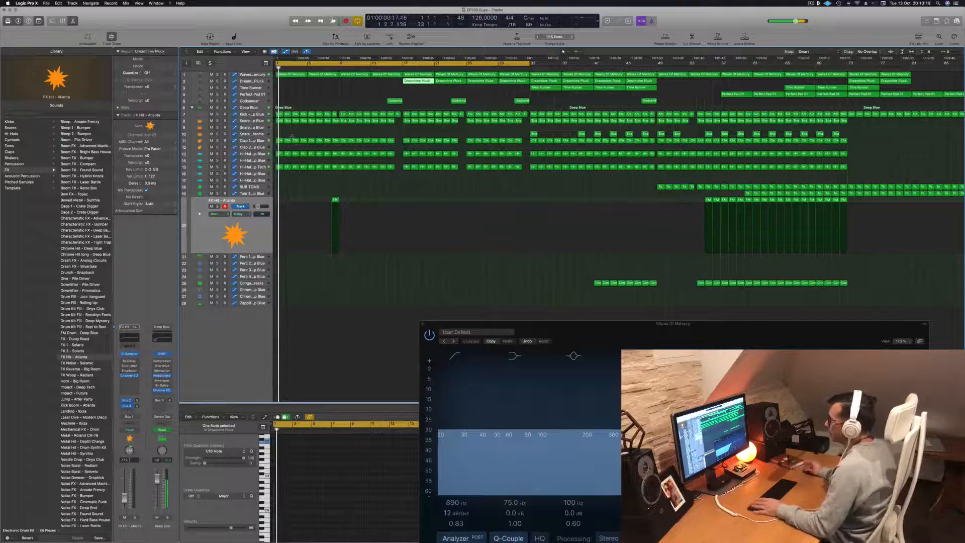
{"action": "left_click", "coordinate": [246, 166]}
{"action": "key", "text": "space"}
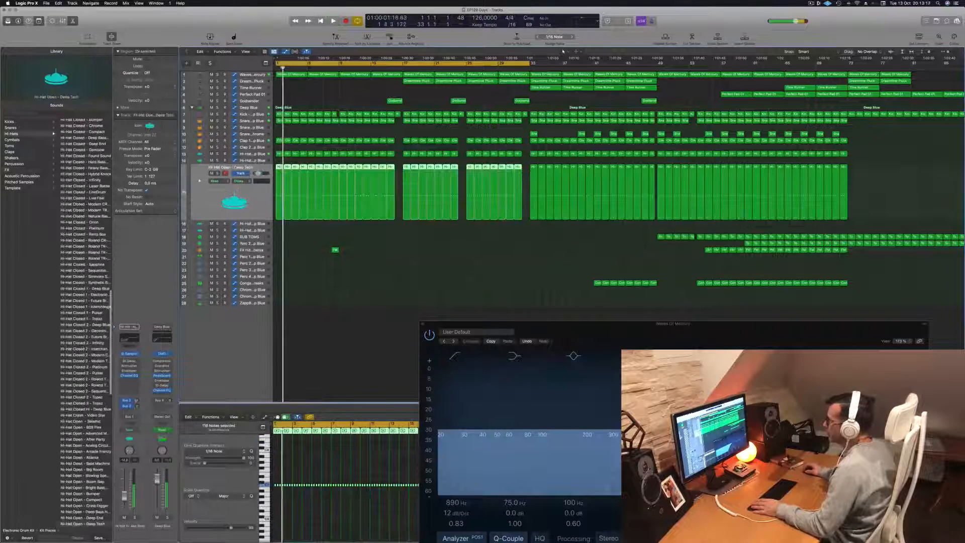
{"action": "left_click", "coordinate": [218, 154]}
{"action": "left_click", "coordinate": [217, 154]}
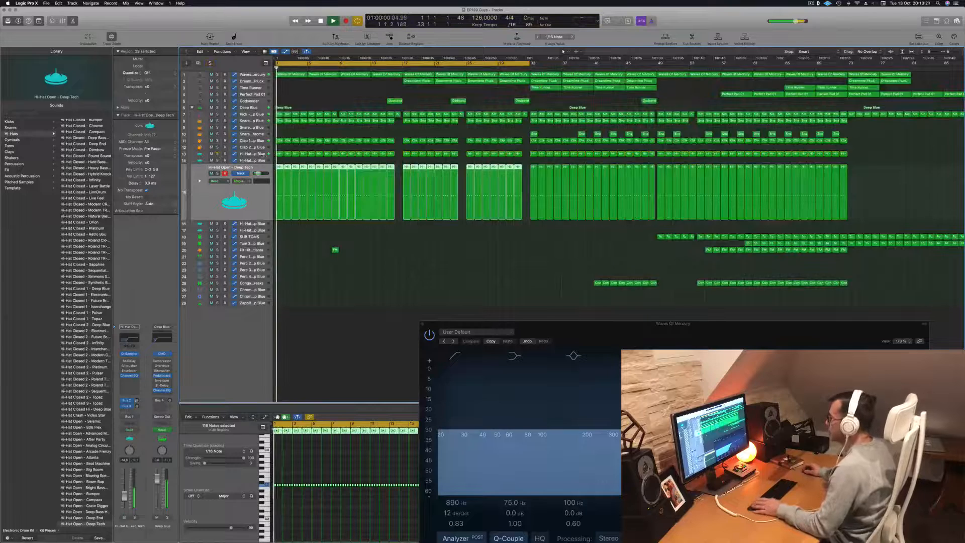
Select the Clap 1 track and briefly mute it to compare the intro without claps
{"action": "left_click", "coordinate": [260, 153]}
{"action": "key", "text": "Up"}
{"action": "key", "text": "Up"}
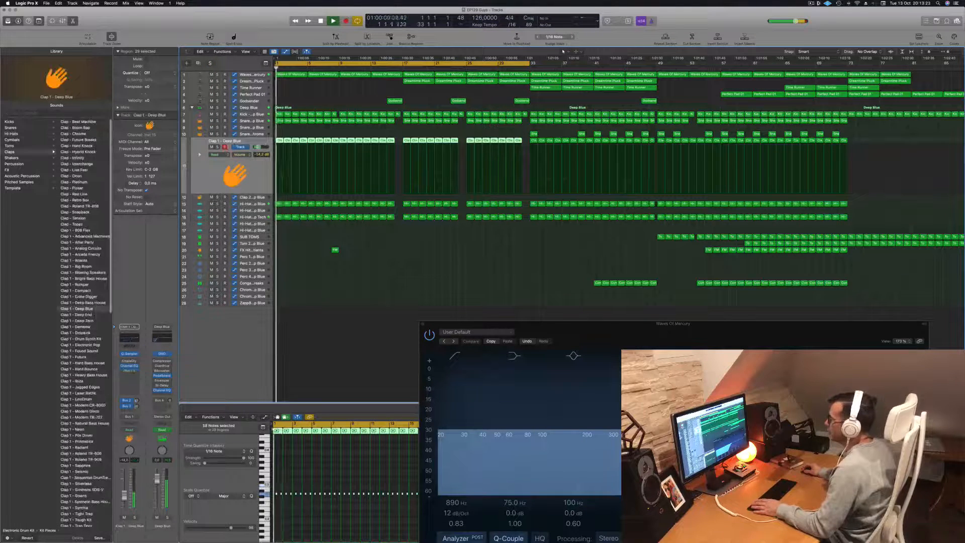
{"action": "left_click", "coordinate": [212, 146]}
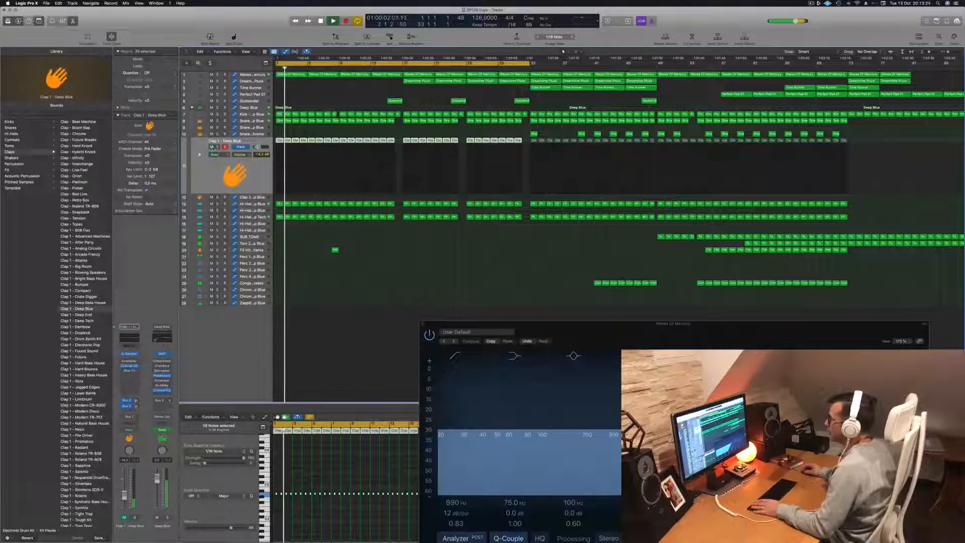
{"action": "left_click", "coordinate": [212, 147]}
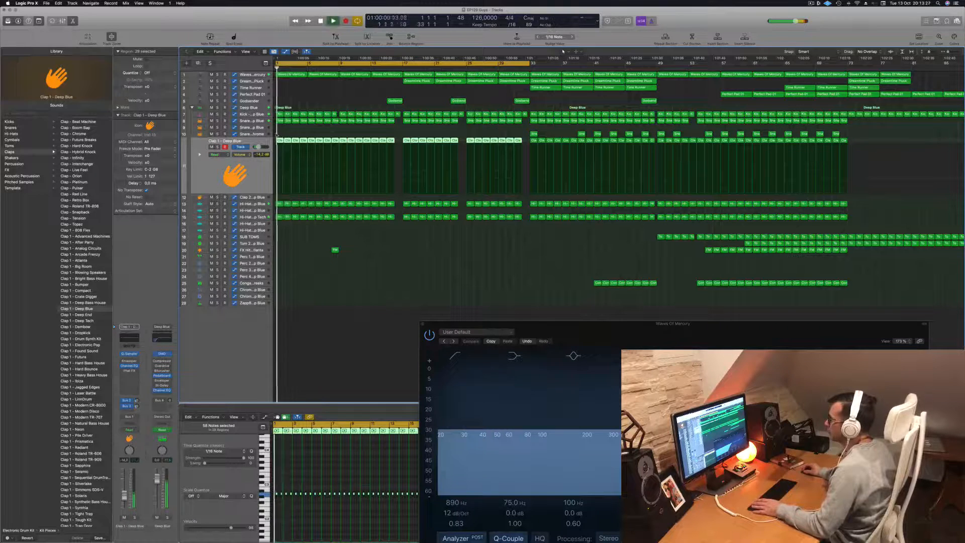
Delete the Clap 1 regions in bars 1–8 and select the Deep Blue drum track
{"action": "left_click_drag", "start_coordinate": [277, 137], "coordinate": [330, 141]}
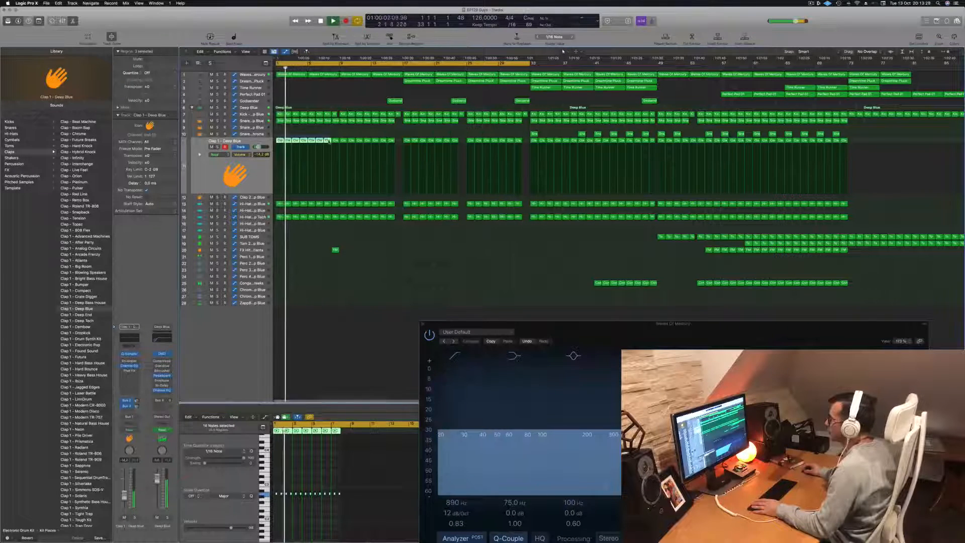
{"action": "key", "text": "Delete"}
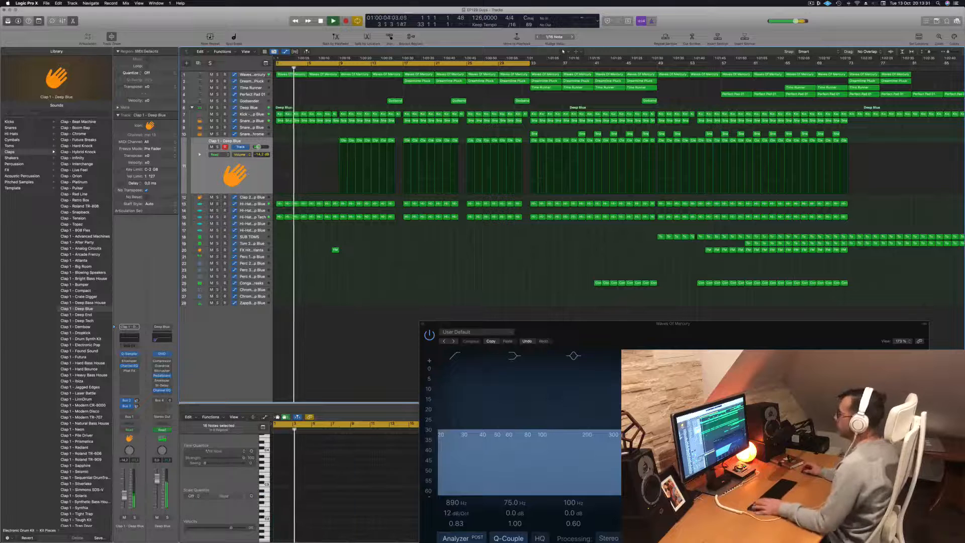
{"action": "left_click", "coordinate": [261, 109]}
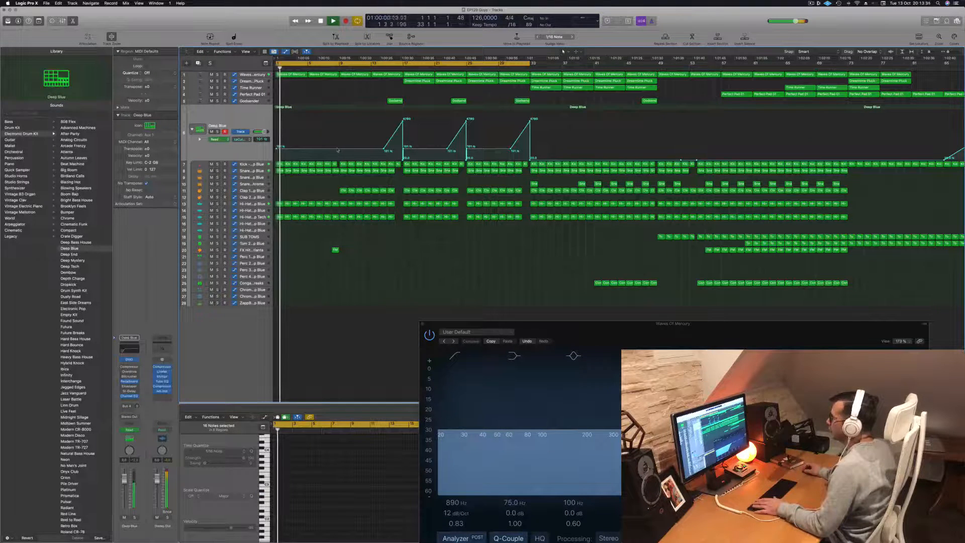
Lower the Deep Blue low-cut automation points around bars 9 and 15, and clear the sweeps after bar 17 up to bar 33
{"action": "left_click_drag", "start_coordinate": [337, 150], "coordinate": [341, 153]}
{"action": "left_click_drag", "start_coordinate": [384, 150], "coordinate": [385, 153]}
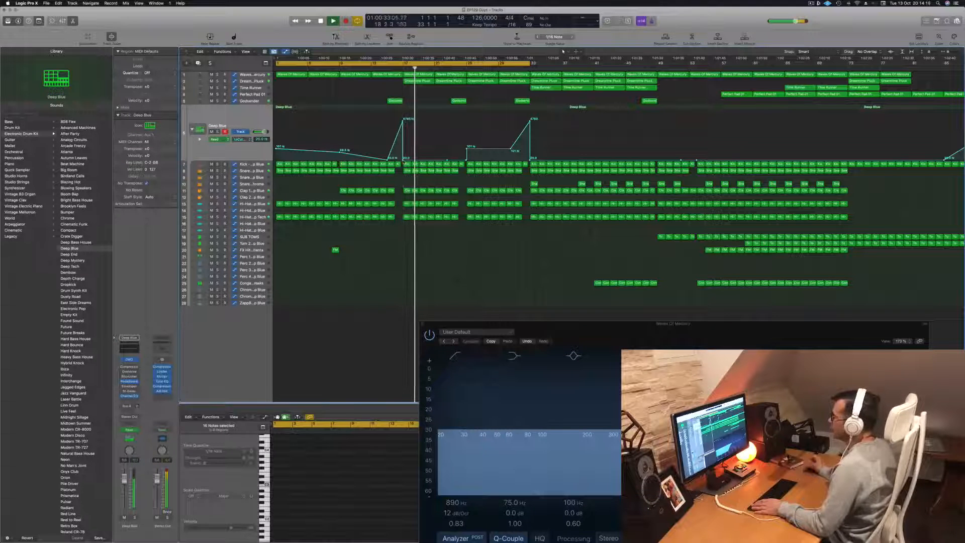
{"action": "left_click_drag", "start_coordinate": [447, 160], "coordinate": [536, 159]}
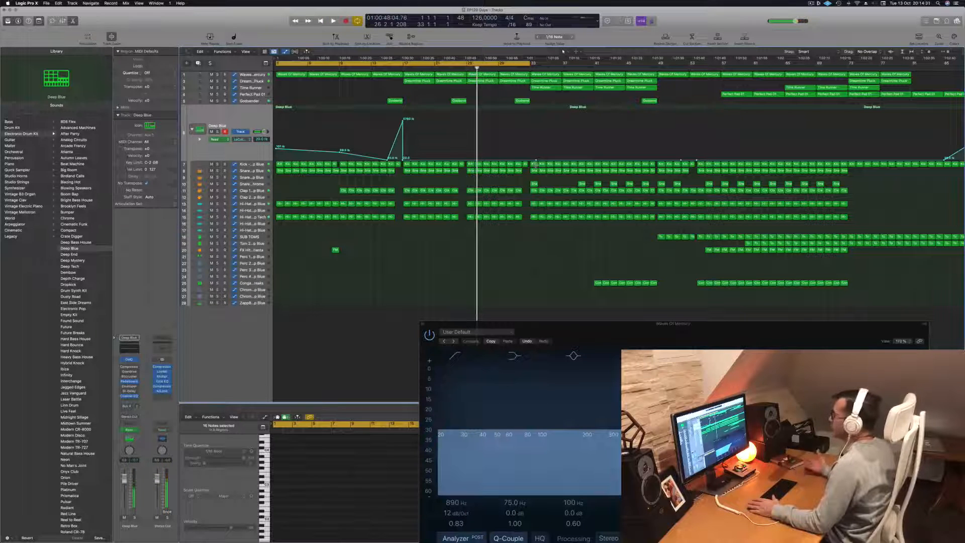
Play back the transition around bar 17 and select the Dreamtime Pluck track
{"action": "key", "text": "space"}
{"action": "left_click", "coordinate": [387, 67]}
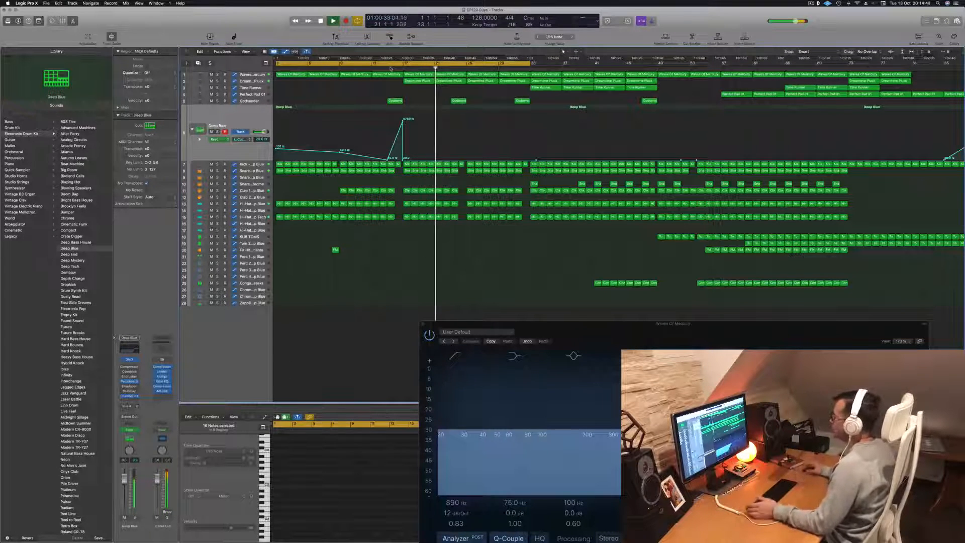
{"action": "key", "text": "space"}
{"action": "left_click", "coordinate": [402, 68]}
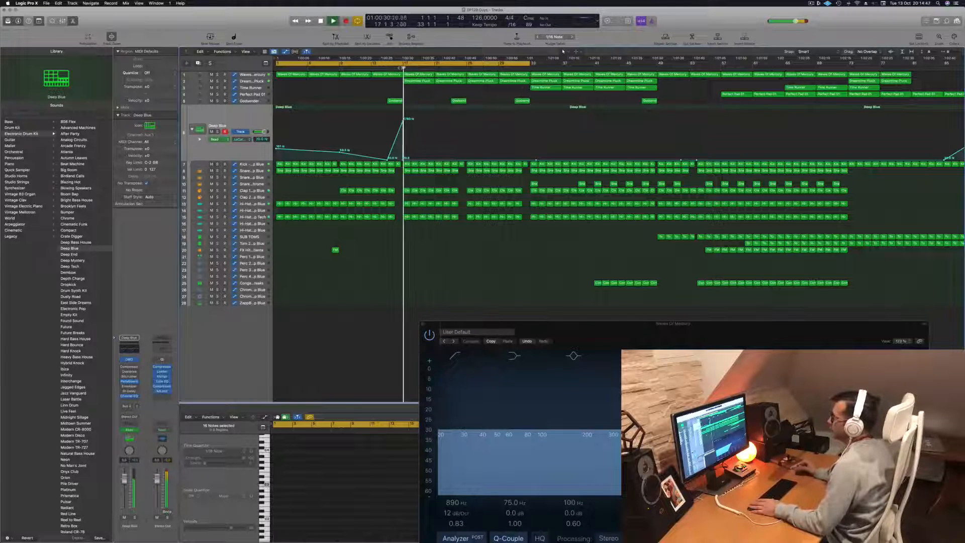
{"action": "left_click", "coordinate": [251, 81]}
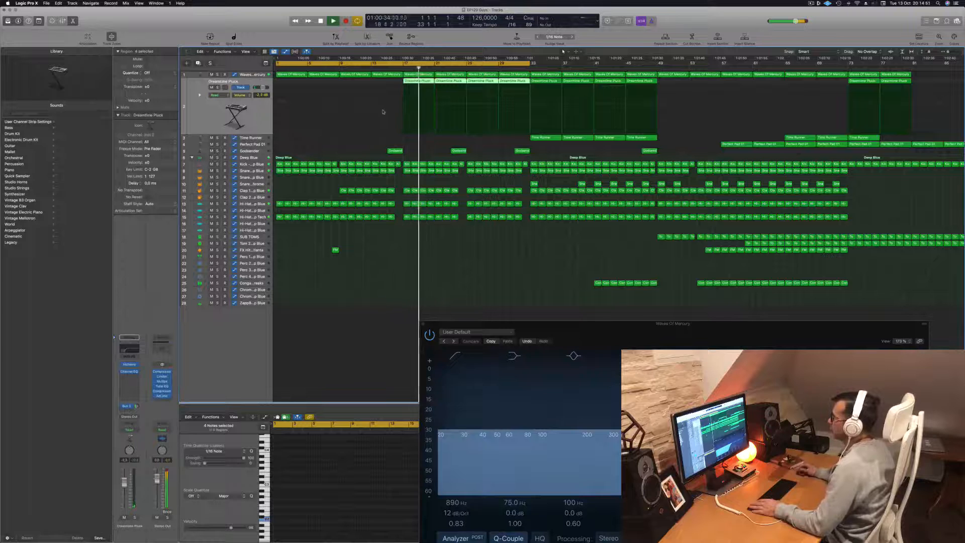
{"action": "scroll", "coordinate": [384, 124], "scroll_direction": "left", "scroll_amount": 1}
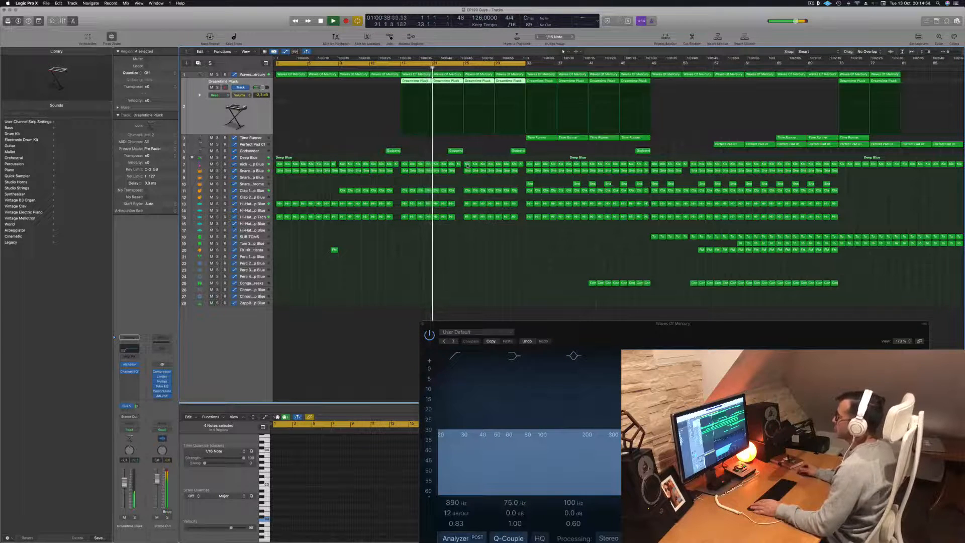
{"action": "key", "text": "space"}
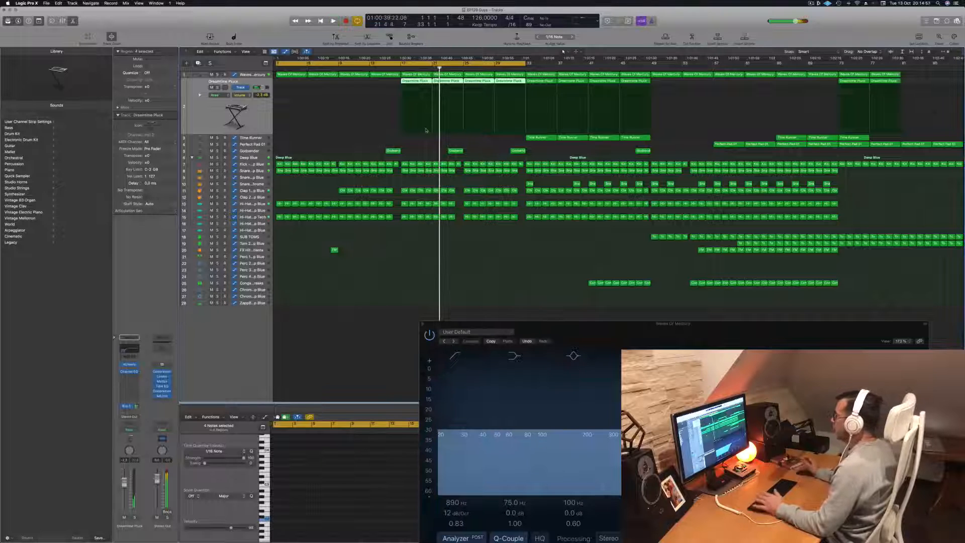
Replace the kick region in bar 24 and fill the drum gap there by duplicating the drum regions from bar 23
{"action": "left_click", "coordinate": [458, 164]}
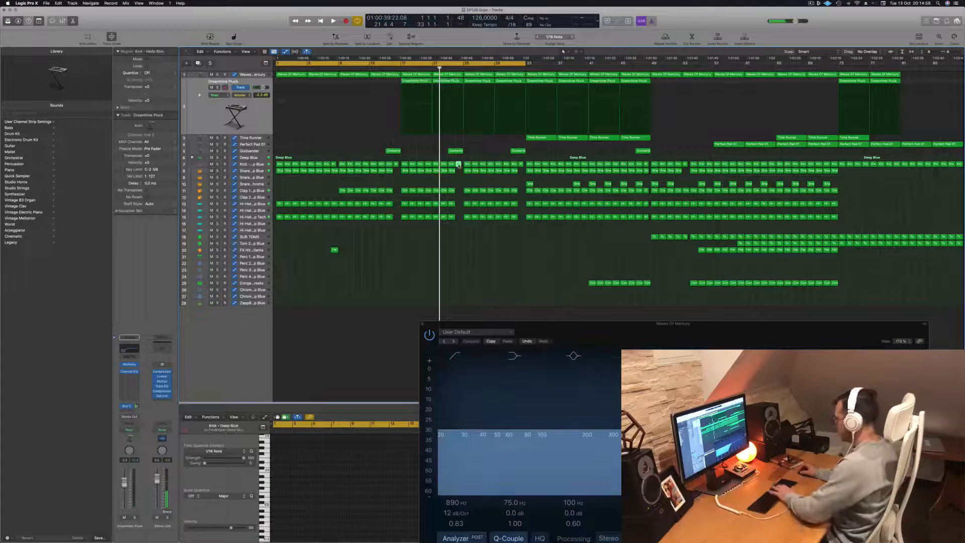
{"action": "left_click_drag", "start_coordinate": [459, 164], "coordinate": [453, 224]}
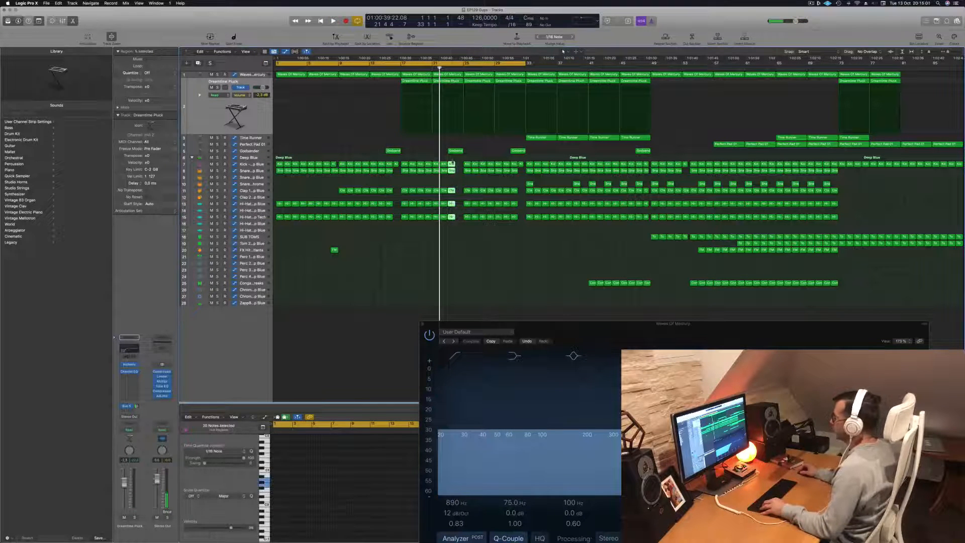
{"action": "left_click_drag", "start_coordinate": [451, 164], "coordinate": [459, 164]}
{"action": "key", "text": "Return"}
{"action": "key", "text": "space"}
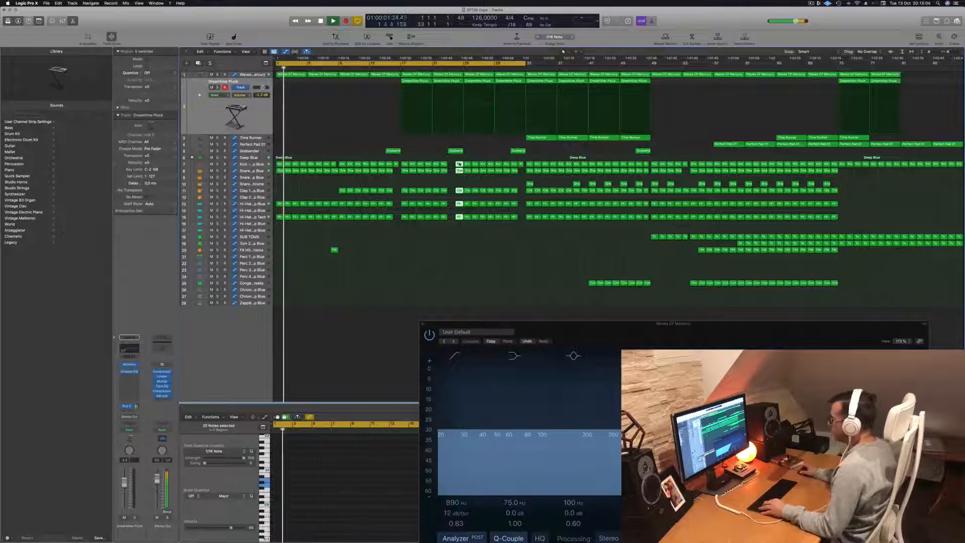
{"action": "left_click_drag", "start_coordinate": [458, 165], "coordinate": [451, 165]}
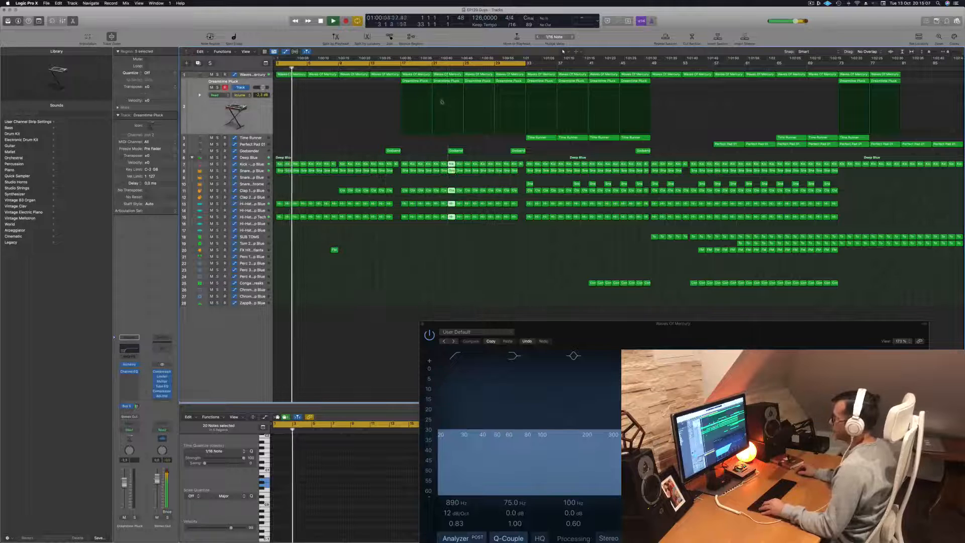
Play from around bar 15 and delete the two Dreamtime Pluck regions in bars 17–24
{"action": "left_click", "coordinate": [386, 69]}
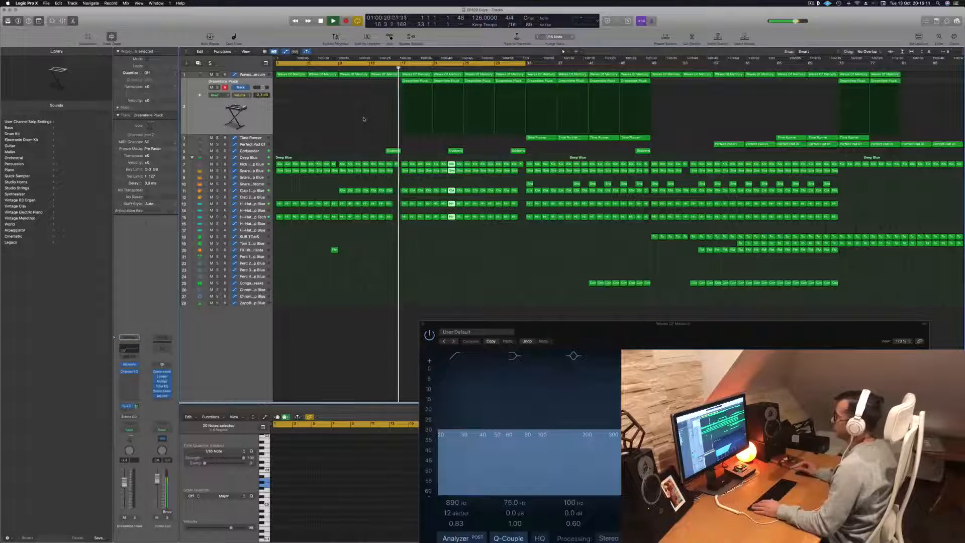
{"action": "left_click", "coordinate": [343, 123]}
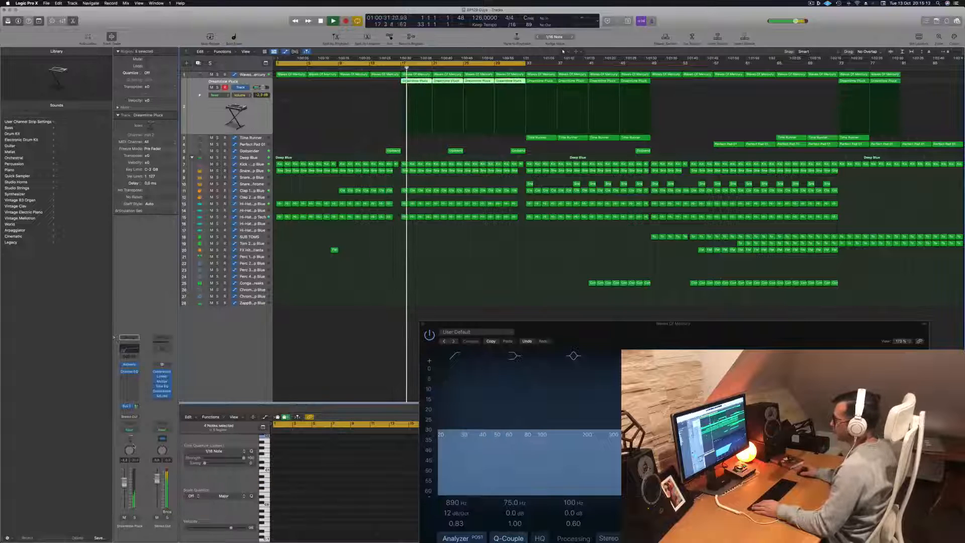
{"action": "left_click", "coordinate": [418, 81]}
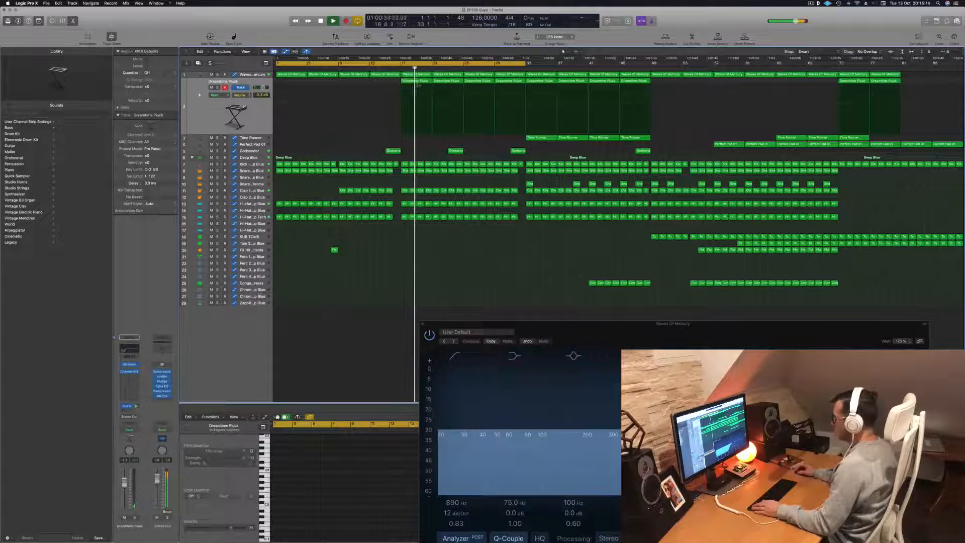
{"action": "key", "text": "Delete"}
{"action": "key", "text": "Delete"}
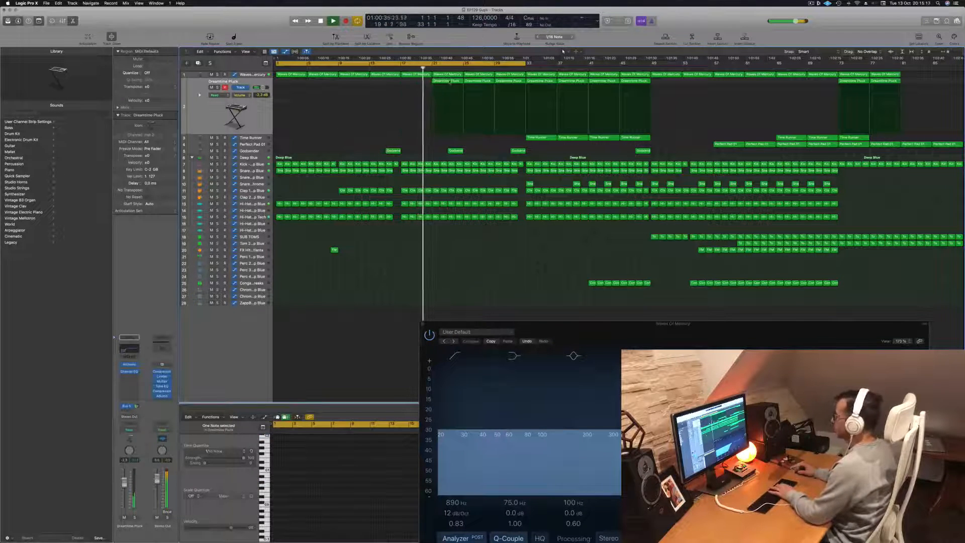
Copy two Perfect Pad 01 regions to bars 17–24 and shape their filter automation to stay low until bar 21, rising gently to bar 25
{"action": "left_click_drag", "start_coordinate": [726, 144], "coordinate": [451, 152]}
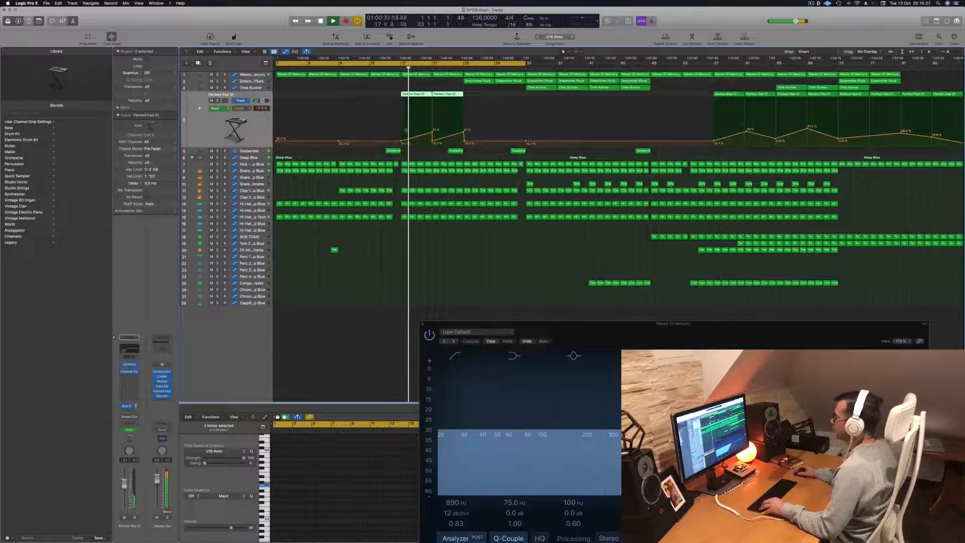
{"action": "left_click", "coordinate": [433, 134]}
{"action": "left_click_drag", "start_coordinate": [433, 137], "coordinate": [433, 141]}
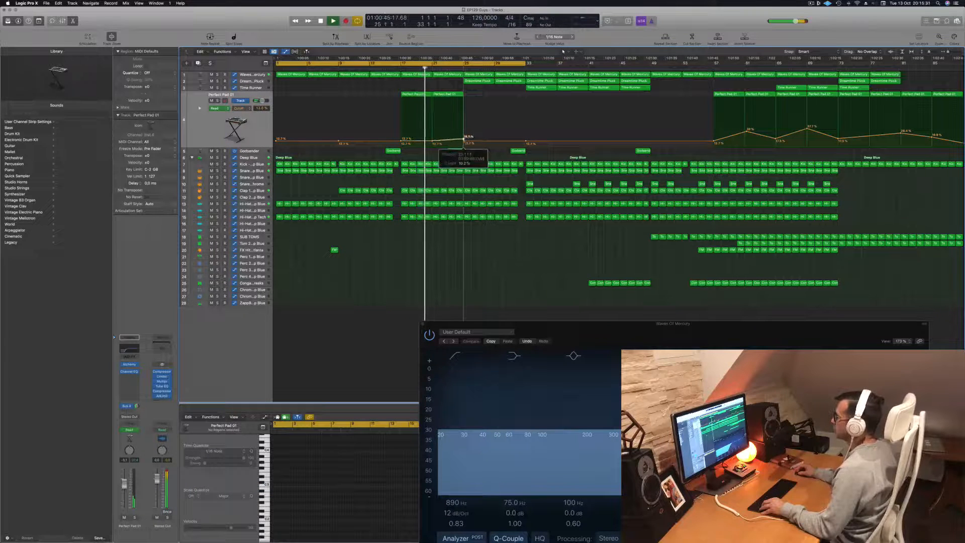
{"action": "left_click_drag", "start_coordinate": [463, 137], "coordinate": [463, 132]}
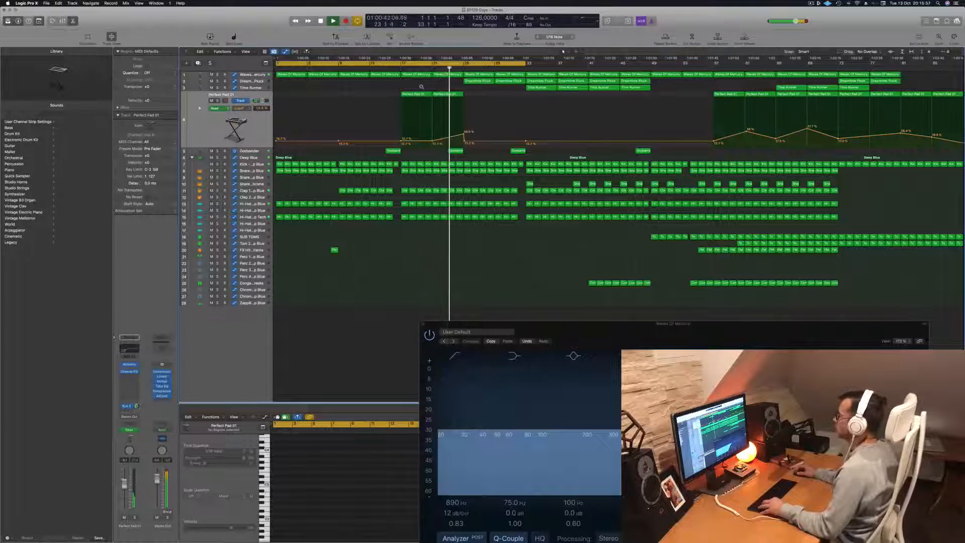
Delete the Godsender region in bars 23–24 and relocate the FX Hit region from bar 8 to bar 25
{"action": "left_click", "coordinate": [457, 151]}
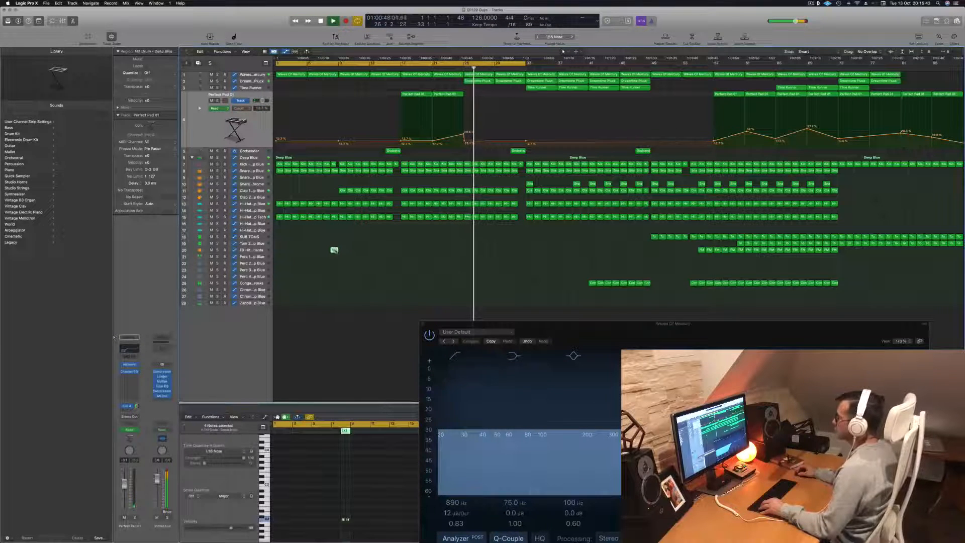
{"action": "left_click_drag", "start_coordinate": [337, 251], "coordinate": [471, 252]}
{"action": "left_click", "coordinate": [334, 250]}
{"action": "key", "text": "Delete"}
{"action": "left_click", "coordinate": [468, 250]}
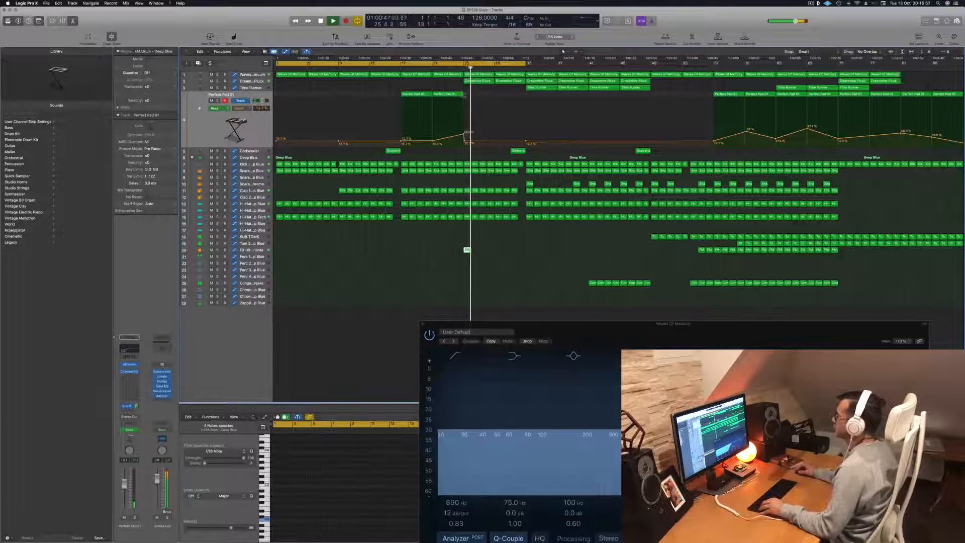
Copy the two Perfect Pad 01 regions from bars 17–24 to bars 25–32 and repeat the FX Hit region across the same bars
{"action": "left_click_drag", "start_coordinate": [427, 95], "coordinate": [480, 96]}
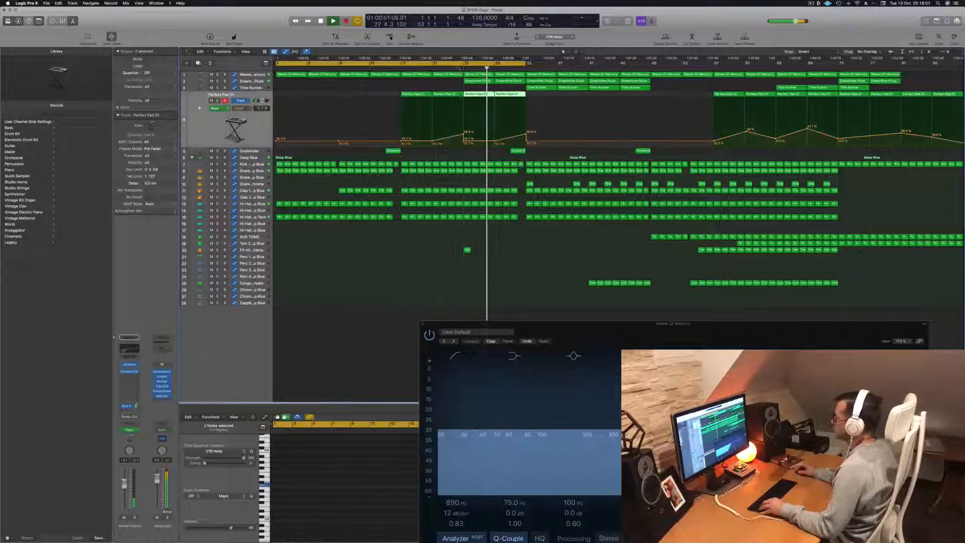
{"action": "left_click", "coordinate": [456, 66]}
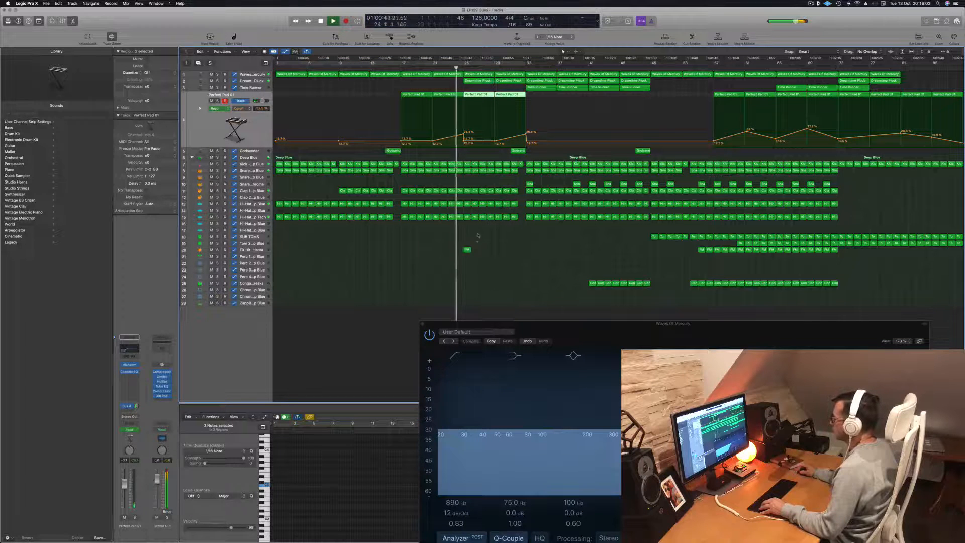
{"action": "left_click", "coordinate": [252, 250]}
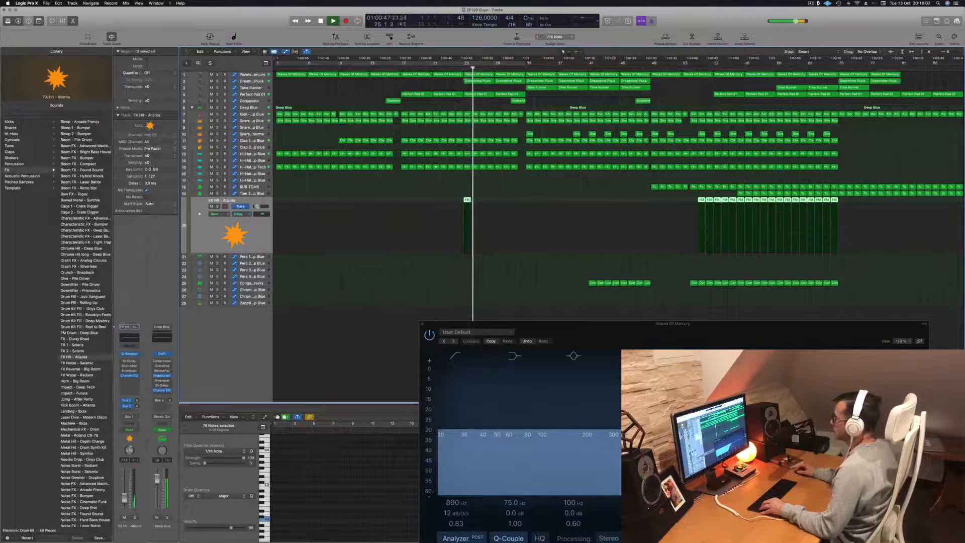
{"action": "left_click_drag", "start_coordinate": [467, 200], "coordinate": [499, 205]}
{"action": "left_click", "coordinate": [467, 200]}
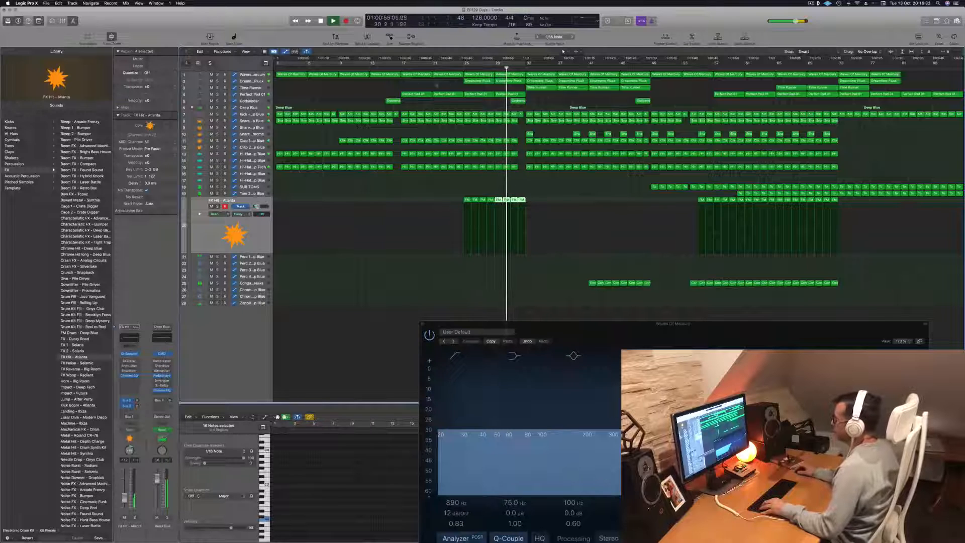
Draw a Deep Blue low-cut automation rise from bar 17 to bar 25 that drops straight back to its lowest level at bar 25
{"action": "left_click", "coordinate": [399, 65]}
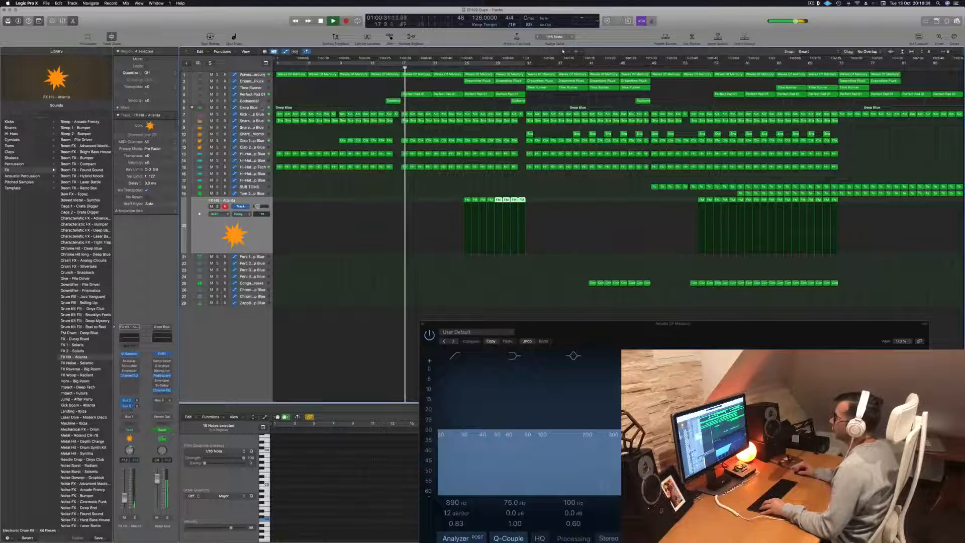
{"action": "left_click", "coordinate": [462, 107]}
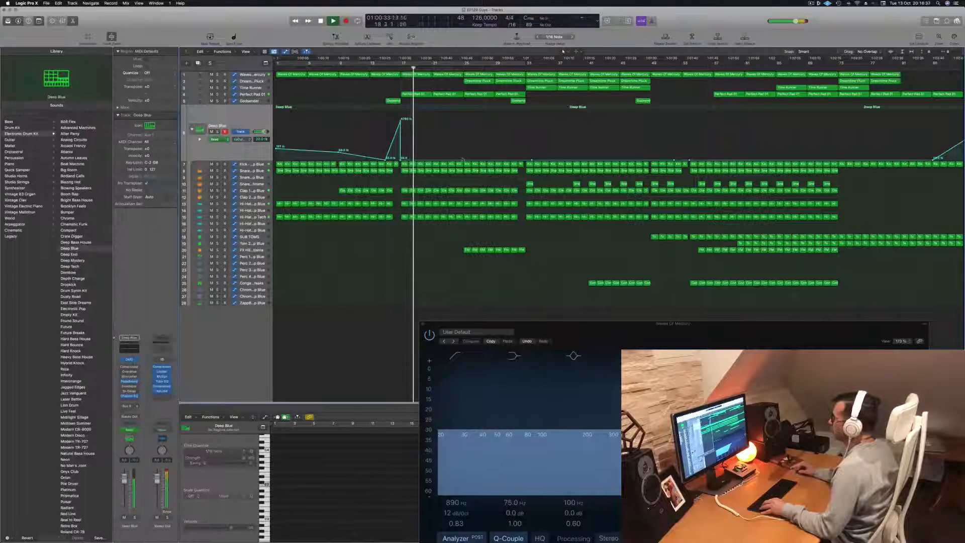
{"action": "left_click_drag", "start_coordinate": [462, 159], "coordinate": [463, 145]}
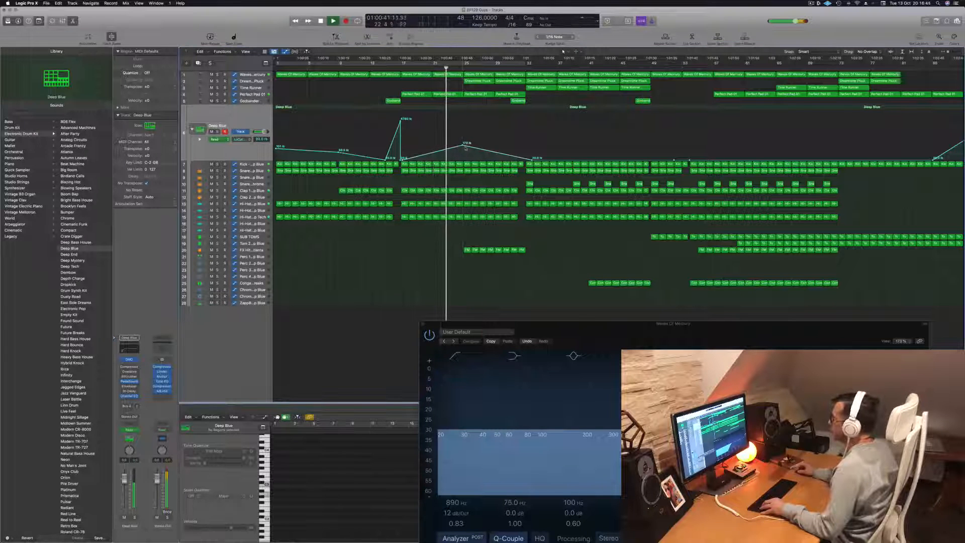
{"action": "left_click_drag", "start_coordinate": [466, 150], "coordinate": [465, 159]}
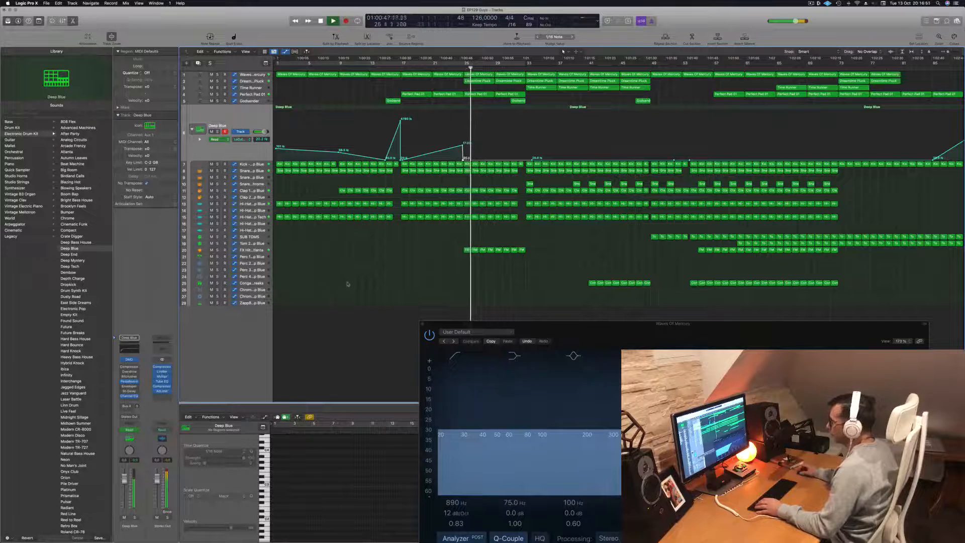
Copy the FX Hit region at bar 25 onto the Chrome Hit long track and stop playback
{"action": "left_click", "coordinate": [278, 302]}
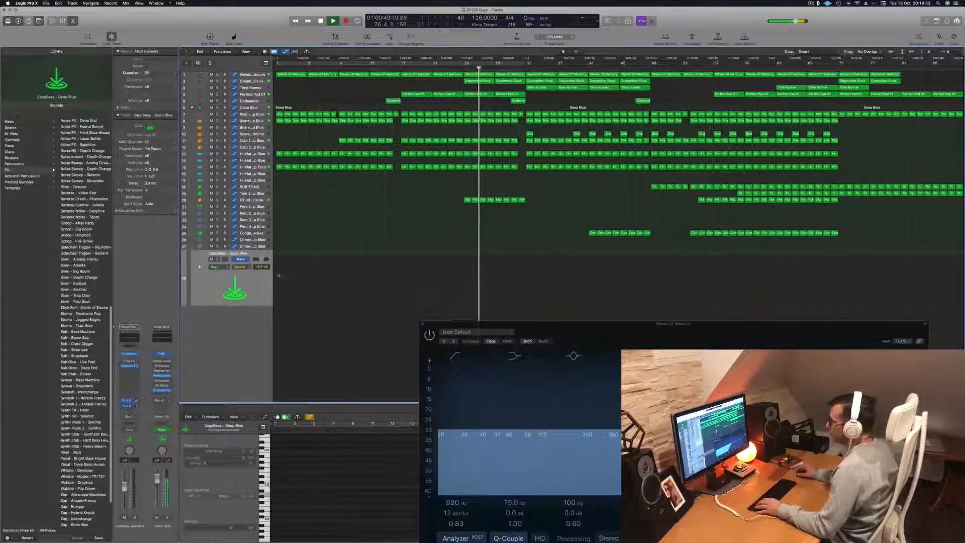
{"action": "key", "text": "Up"}
{"action": "key", "text": "Up"}
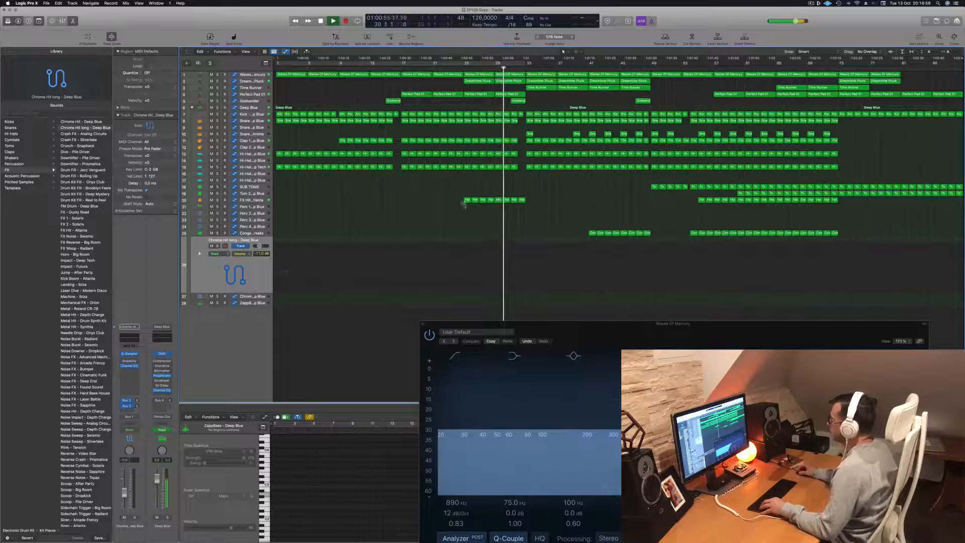
{"action": "left_click_drag", "start_coordinate": [465, 201], "coordinate": [466, 249]}
{"action": "left_click_drag", "start_coordinate": [456, 64], "coordinate": [455, 68]}
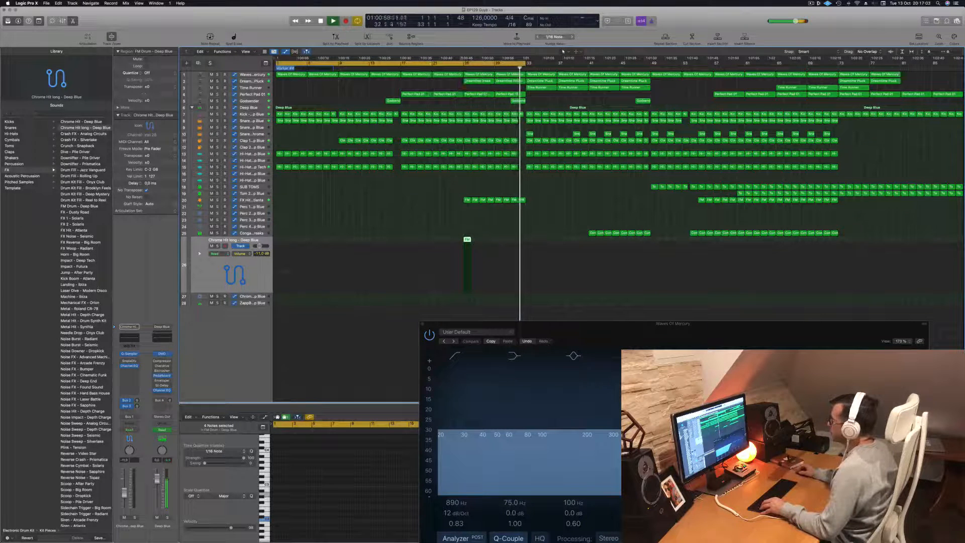
{"action": "left_click", "coordinate": [455, 68]}
{"action": "key", "text": "space"}
{"action": "key", "text": "space"}
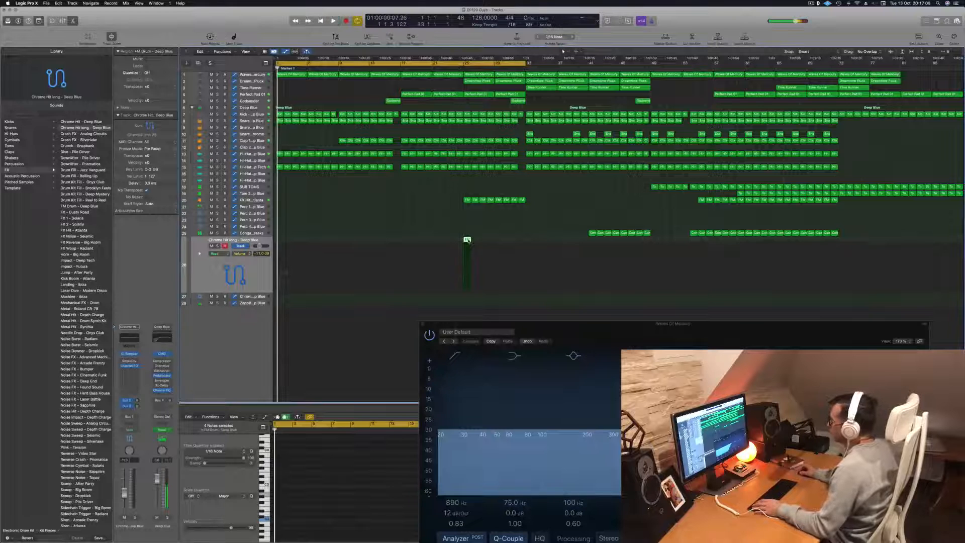
Delete all but the first note of the Chrome Hit long region in the Piano Roll and transpose that note down
{"action": "double_click", "coordinate": [468, 240]}
{"action": "double_click", "coordinate": [467, 241]}
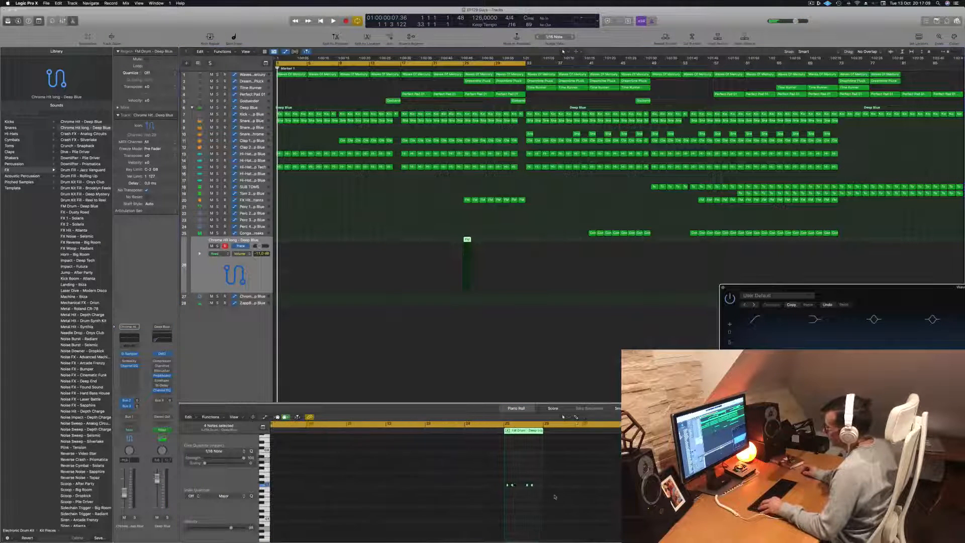
{"action": "left_click_drag", "start_coordinate": [591, 506], "coordinate": [522, 478]}
{"action": "key", "text": "Delete"}
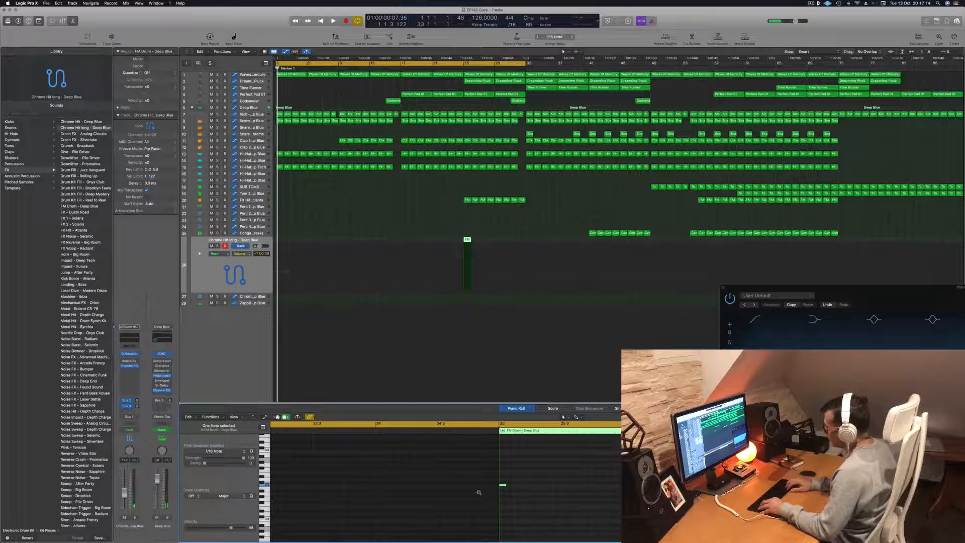
{"action": "key", "text": "alt+Down"}
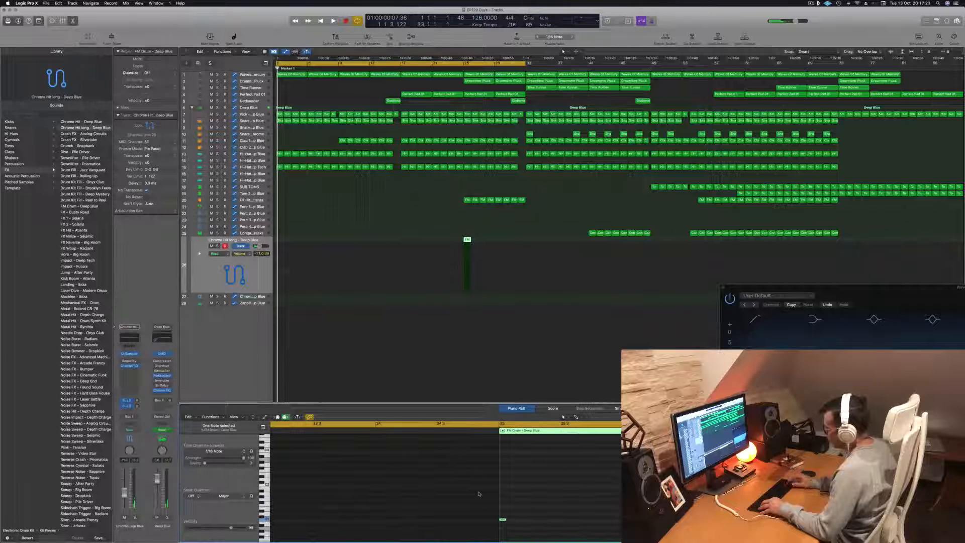
Lengthen the Chrome Hit long note to about three quarters of bar 25 and play it back from bar 24
{"action": "left_click_drag", "start_coordinate": [500, 519], "coordinate": [583, 519]}
{"action": "key", "text": "space"}
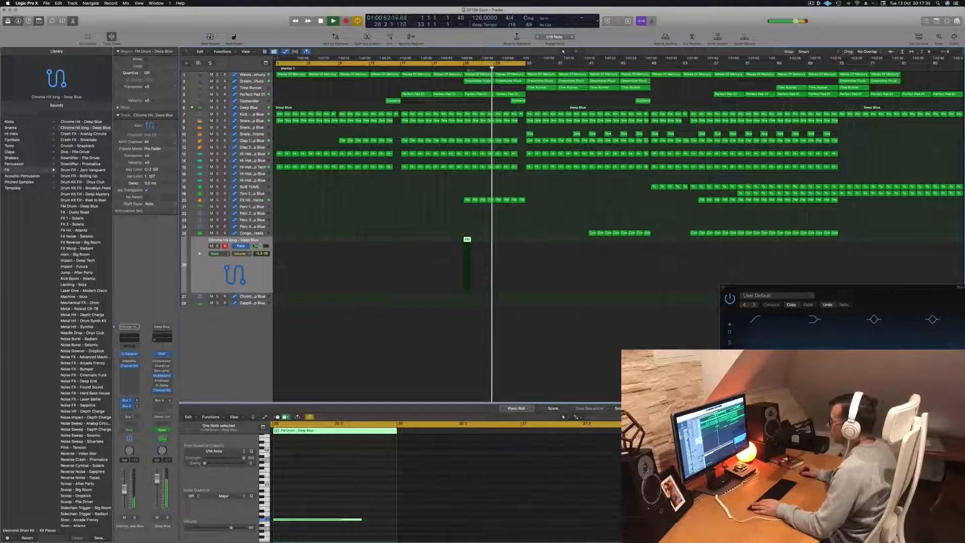
{"action": "left_click", "coordinate": [458, 66]}
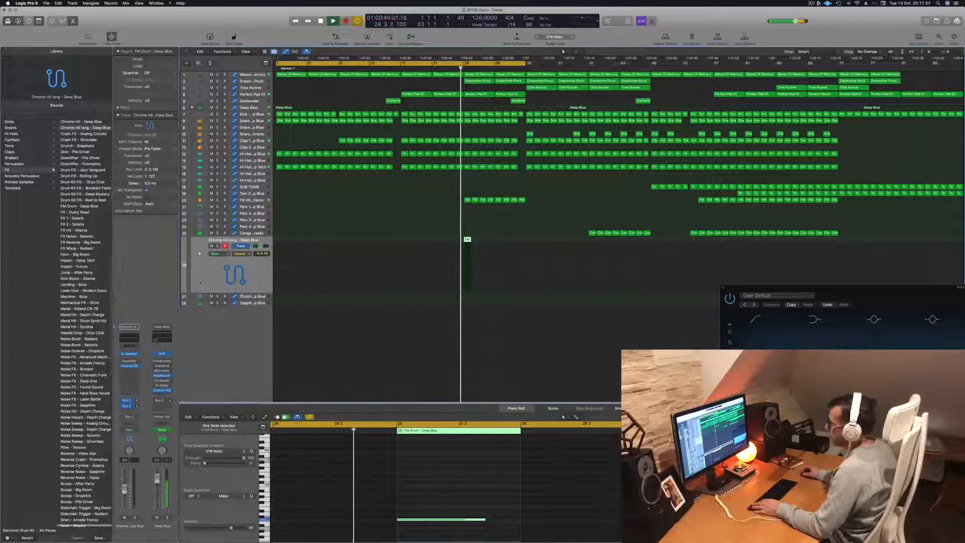
Load the Laser Dive - Modern Disco sound on the hit track, transpose its note up and replay it
{"action": "left_click", "coordinate": [84, 290]}
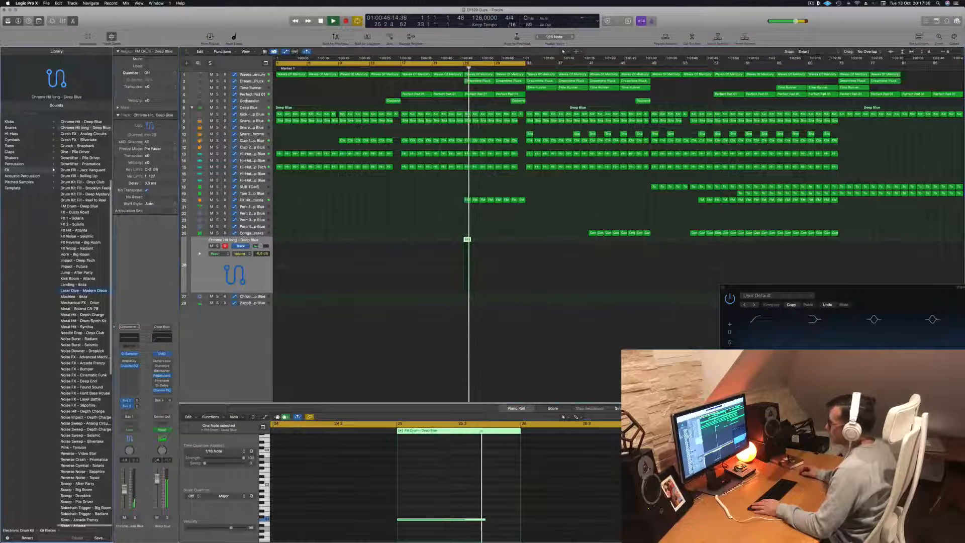
{"action": "left_click", "coordinate": [459, 68]}
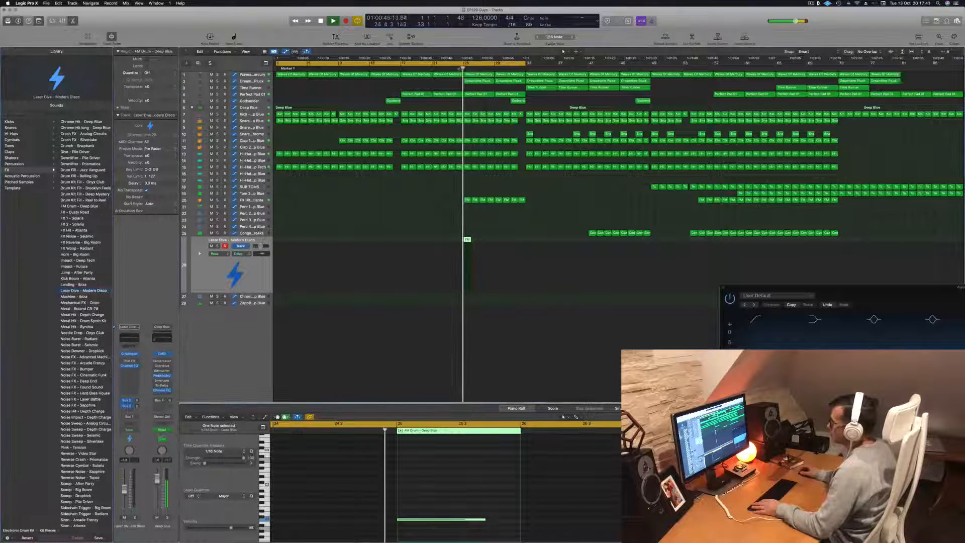
{"action": "left_click_drag", "start_coordinate": [417, 519], "coordinate": [417, 451]}
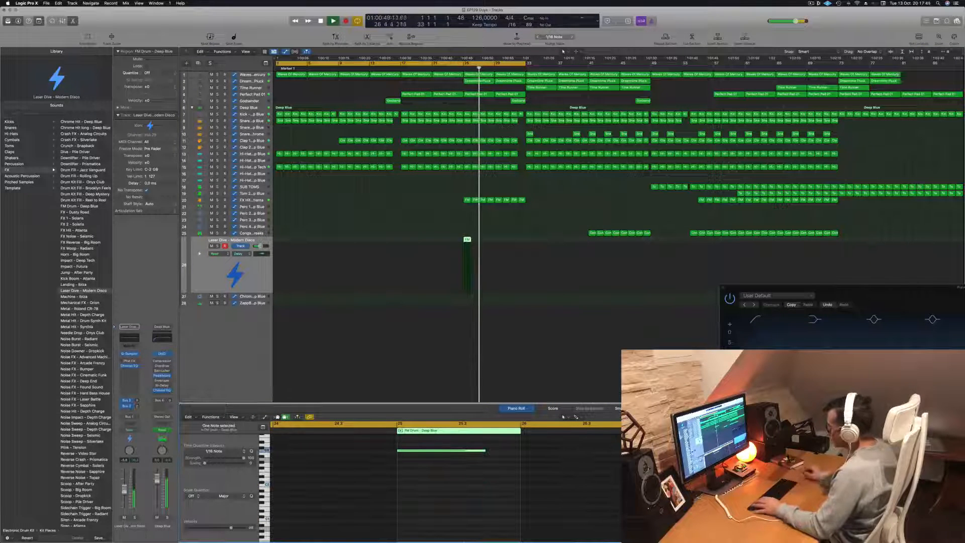
{"action": "left_click", "coordinate": [456, 68]}
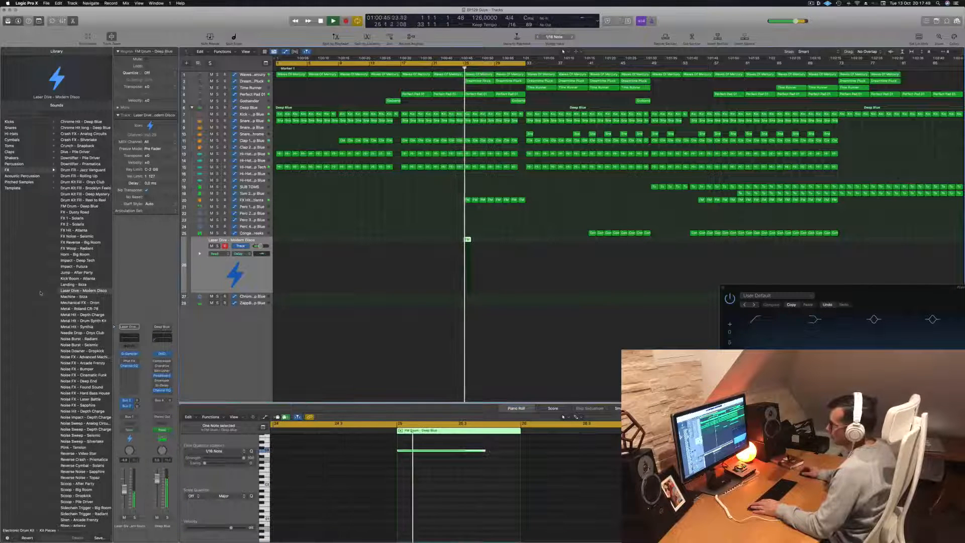
Audition the Landing - Ibiza and Noise Sweep - Silverlake sounds on the hit track from just before bar 25
{"action": "left_click", "coordinate": [73, 285]}
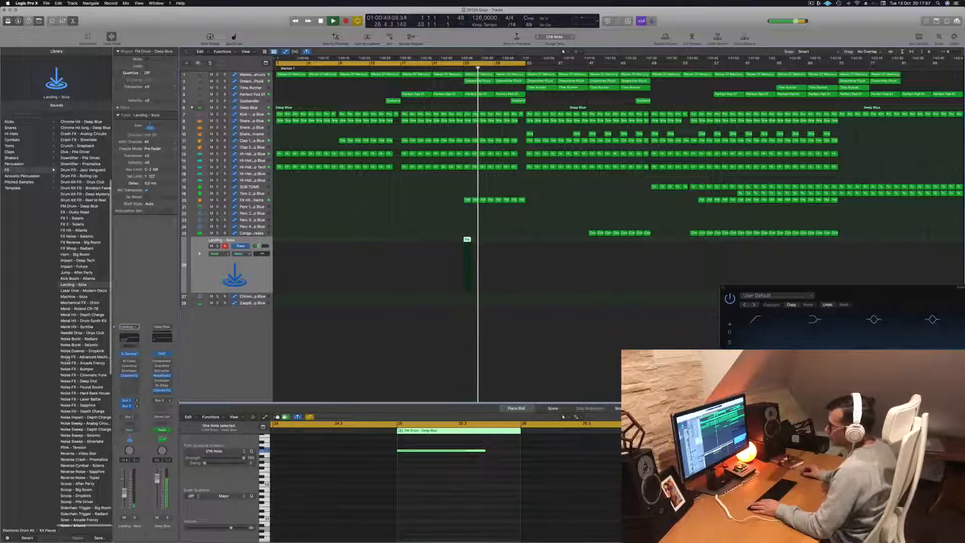
{"action": "left_click", "coordinate": [461, 68]}
{"action": "left_click", "coordinate": [461, 68]}
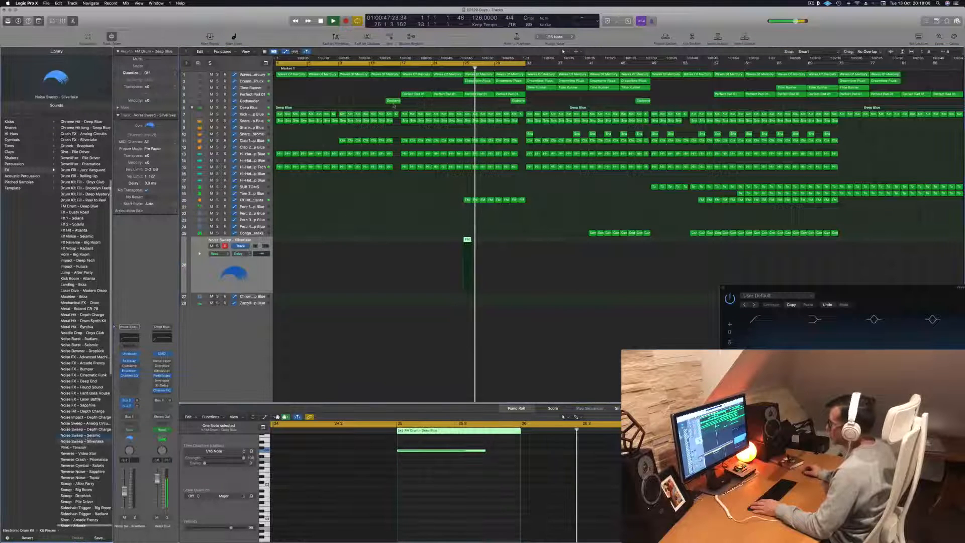
Try the Noise Sweep - Seismic sound and lengthen its note almost to the end of bar 25
{"action": "left_click", "coordinate": [459, 68]}
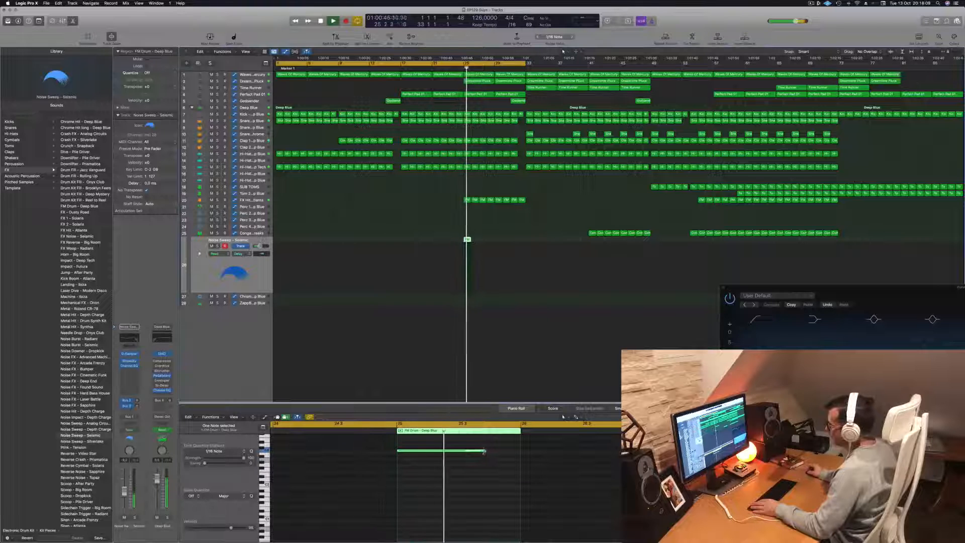
{"action": "left_click_drag", "start_coordinate": [486, 451], "coordinate": [503, 451]}
{"action": "left_click_drag", "start_coordinate": [513, 452], "coordinate": [513, 451]}
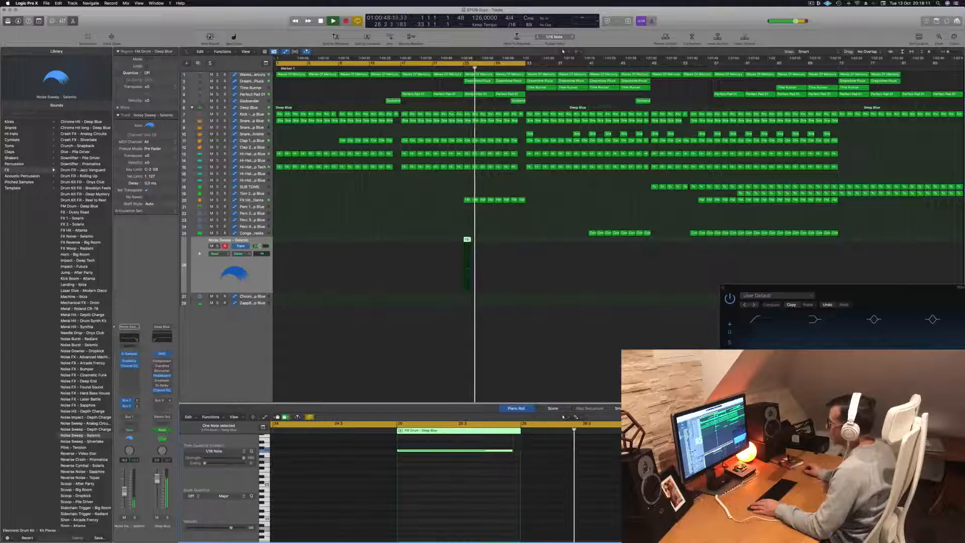
{"action": "left_click", "coordinate": [459, 69]}
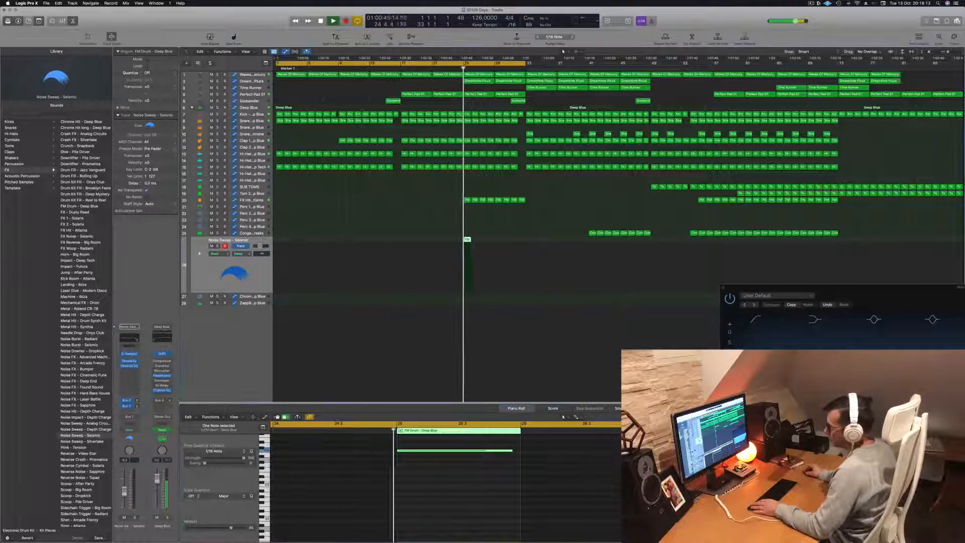
Audition Noise Sweep - Depth Charge, then load Noise Sweep - Analog Circuits on the track and play it from bar 24
{"action": "key", "text": "Up"}
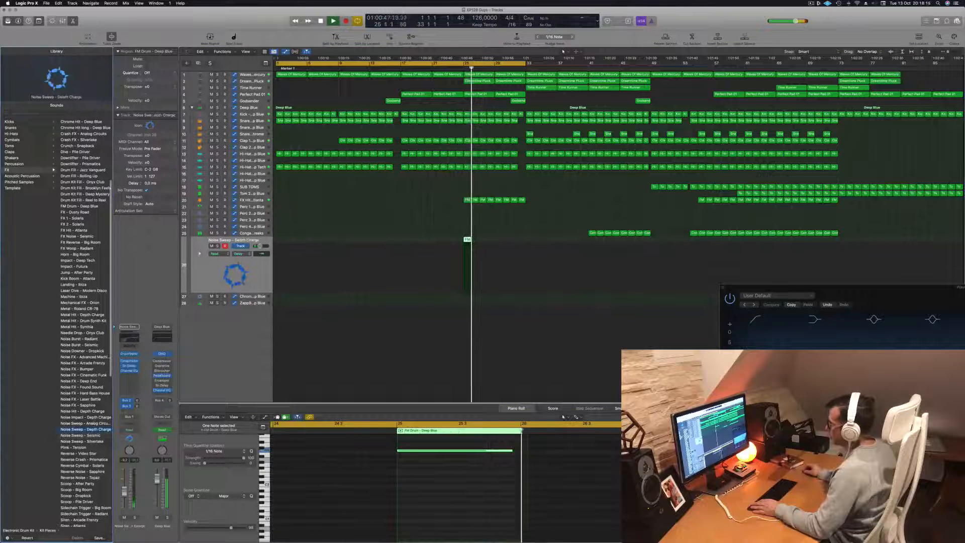
{"action": "left_click", "coordinate": [462, 68]}
{"action": "left_click", "coordinate": [456, 69]}
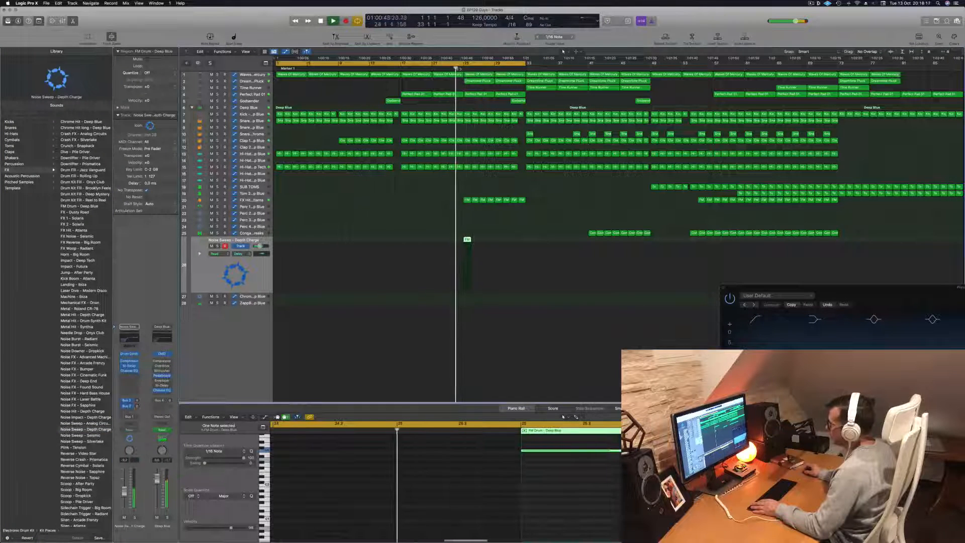
{"action": "key", "text": "Up"}
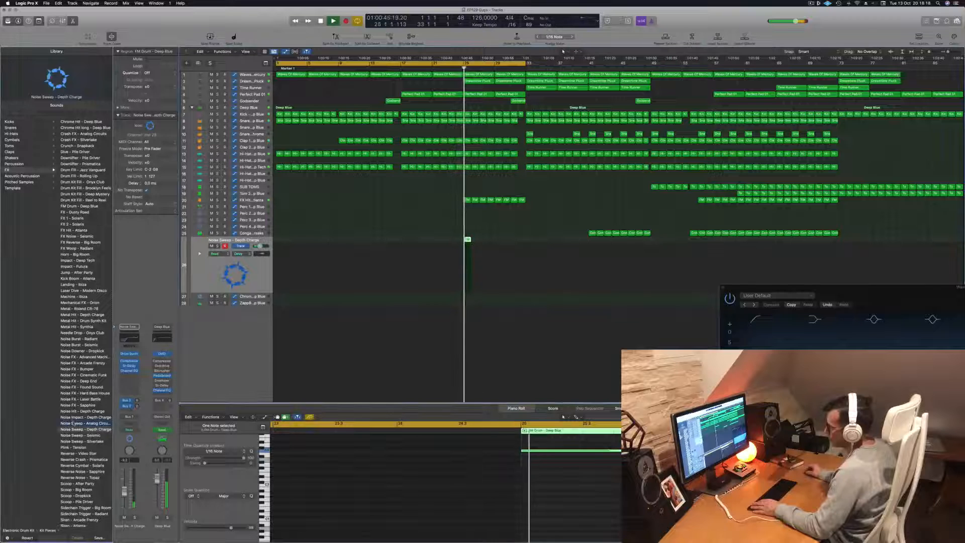
{"action": "left_click", "coordinate": [456, 69]}
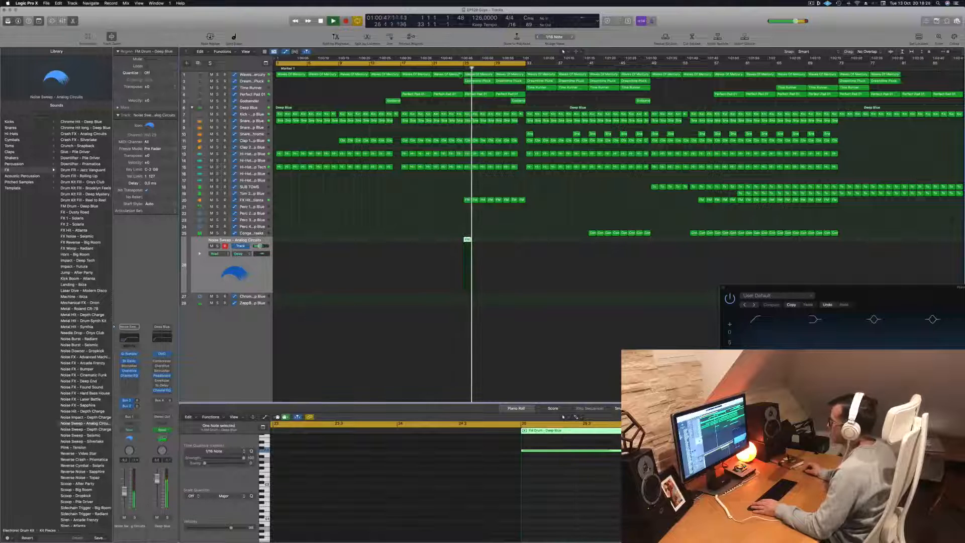
{"action": "left_click", "coordinate": [458, 69]}
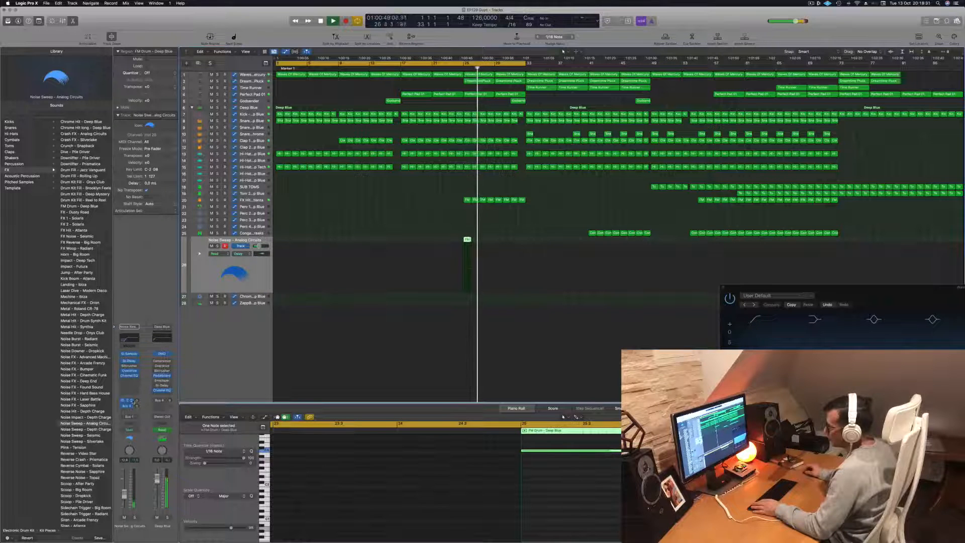
Add a Bus 5 send to the Noise Sweep track and lower the track's volume while replaying from bar 24
{"action": "left_click", "coordinate": [129, 400]}
{"action": "left_click", "coordinate": [130, 402]}
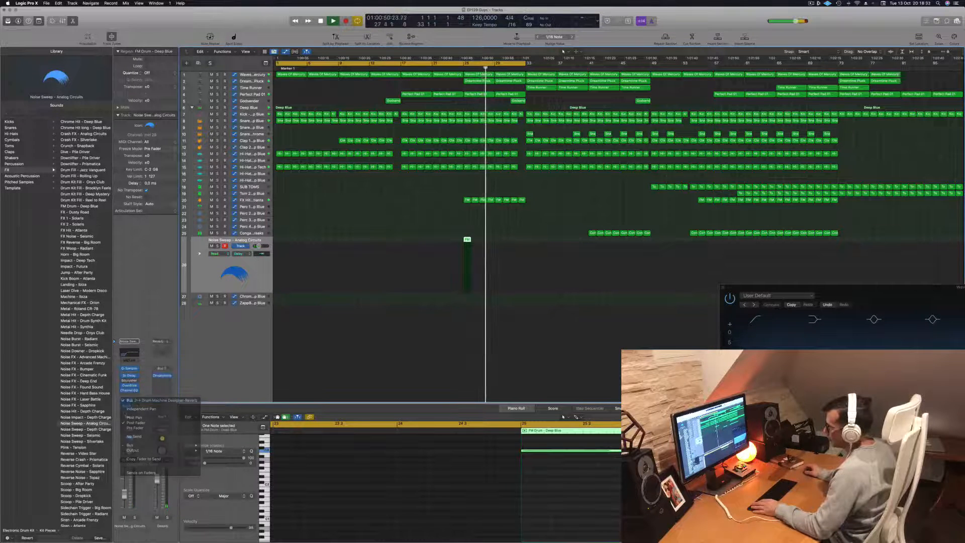
{"action": "left_click", "coordinate": [128, 411]}
{"action": "mouse_move", "coordinate": [151, 418]}
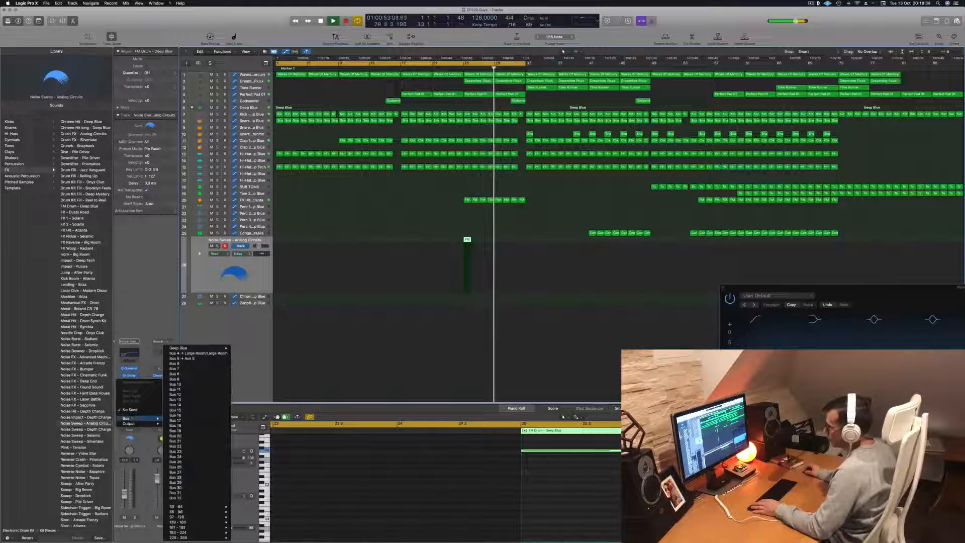
{"action": "left_click", "coordinate": [205, 358]}
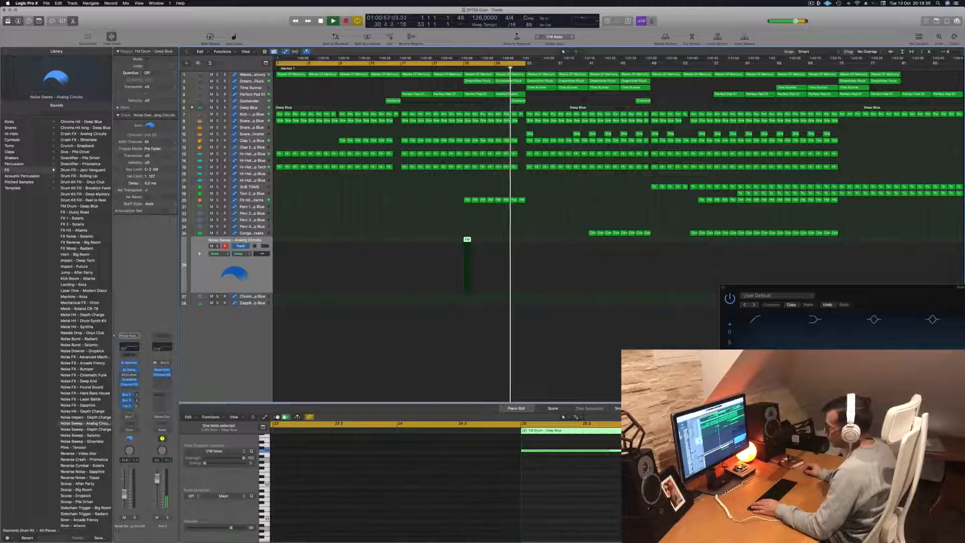
{"action": "left_click", "coordinate": [455, 67]}
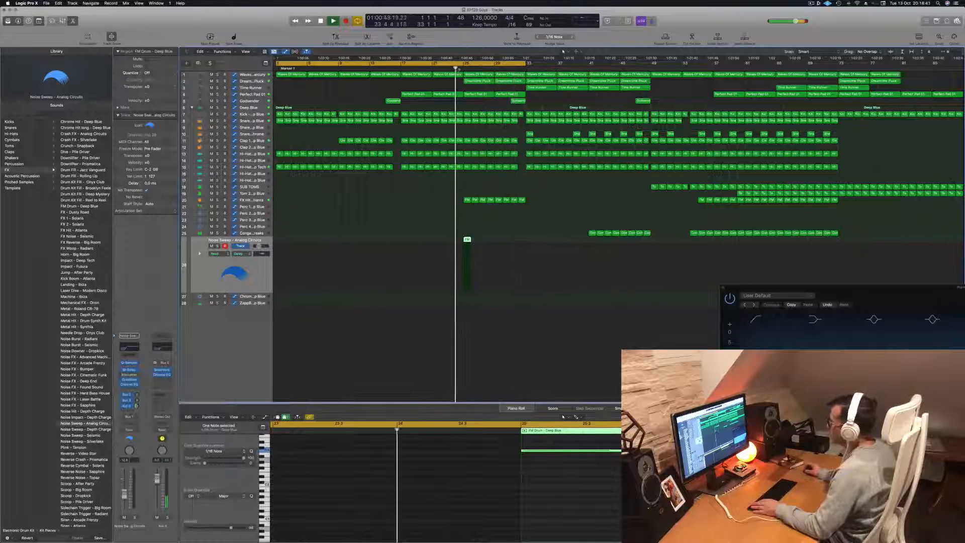
{"action": "left_click", "coordinate": [371, 201]}
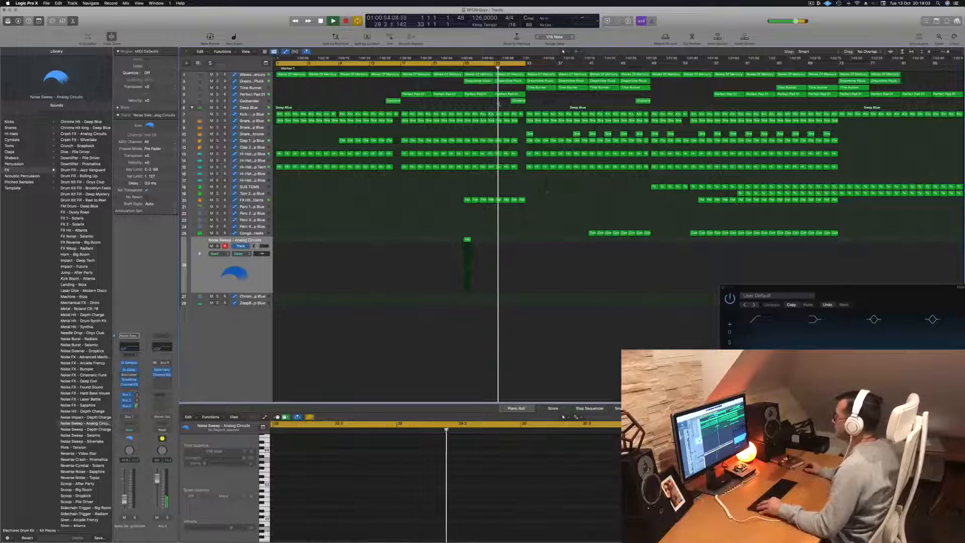
{"action": "mouse_move", "coordinate": [504, 181]}
{"action": "left_mouse_down"}
{"action": "mouse_move", "coordinate": [581, 187]}
{"action": "mouse_move", "coordinate": [505, 187]}
{"action": "left_mouse_up"}
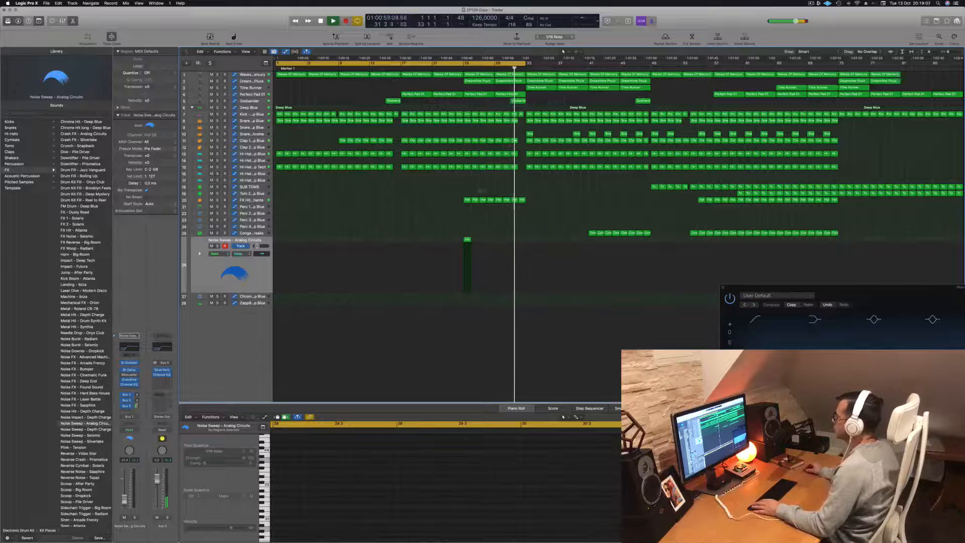
Extend the cycle range to about bar 49 and play the Time Runner track's entry from just before bar 33
{"action": "left_click_drag", "start_coordinate": [524, 64], "coordinate": [646, 67]}
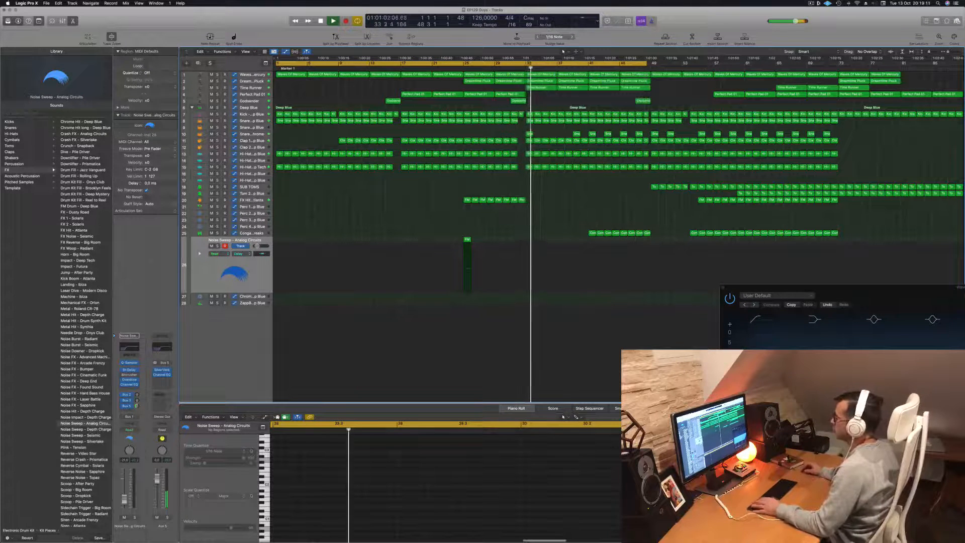
{"action": "left_click", "coordinate": [243, 88]}
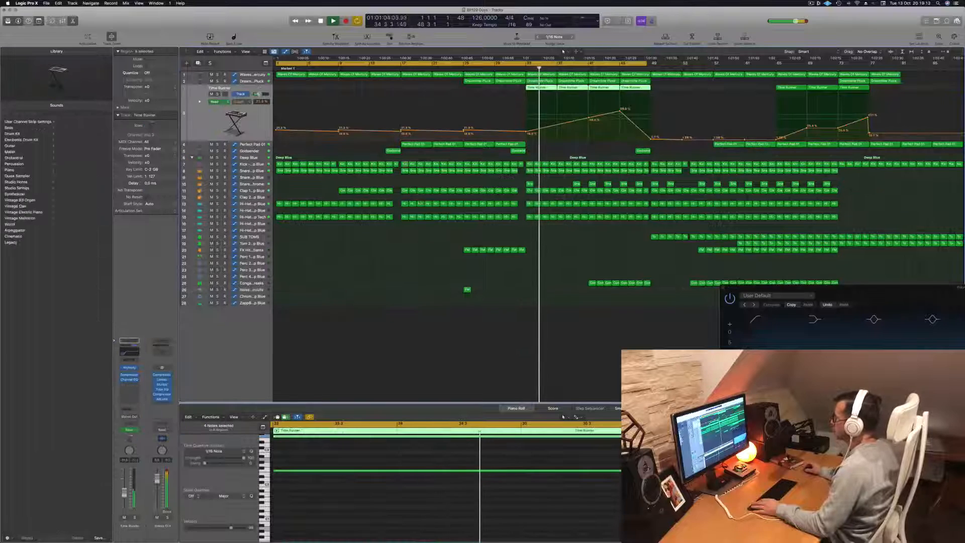
{"action": "left_click", "coordinate": [516, 68]}
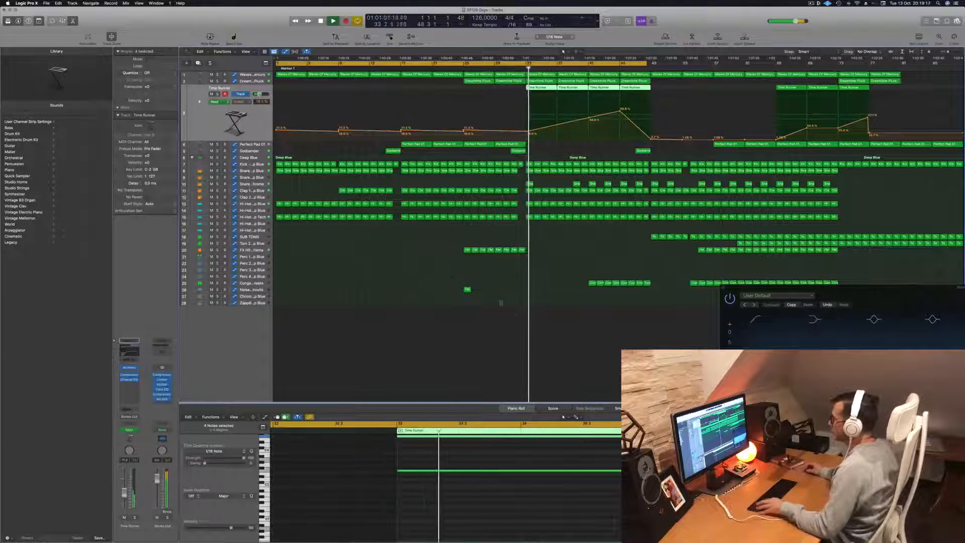
Copy the Noise Sweep region from bar 25 to bar 32 and play the transition into bar 33
{"action": "left_click", "coordinate": [467, 289]}
{"action": "left_click_drag", "start_coordinate": [467, 290], "coordinate": [521, 290]}
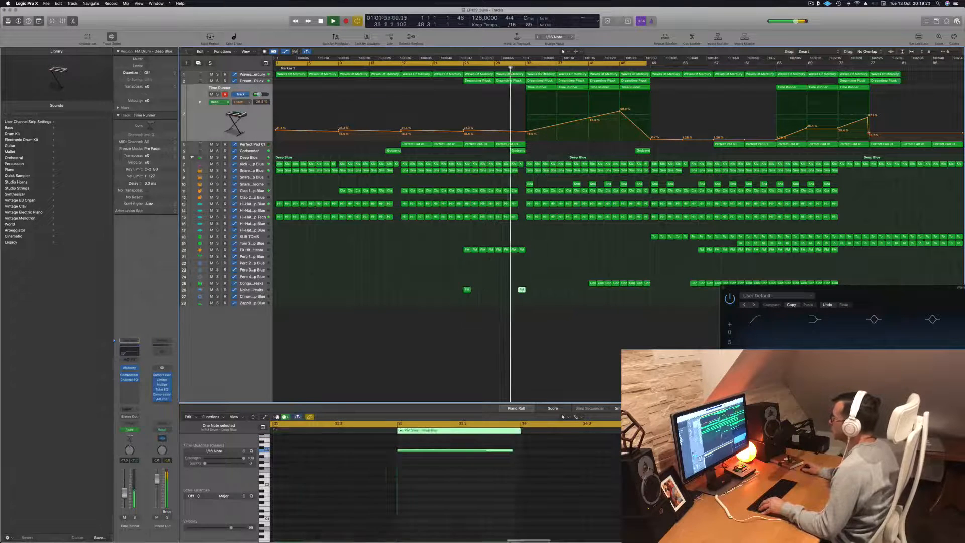
{"action": "scroll", "coordinate": [444, 221], "scroll_direction": "up", "scroll_amount": 5}
{"action": "scroll", "coordinate": [447, 226], "scroll_direction": "down", "scroll_amount": 5}
{"action": "scroll", "coordinate": [500, 211], "scroll_direction": "up", "scroll_amount": 5}
{"action": "scroll", "coordinate": [500, 211], "scroll_direction": "down", "scroll_amount": 5}
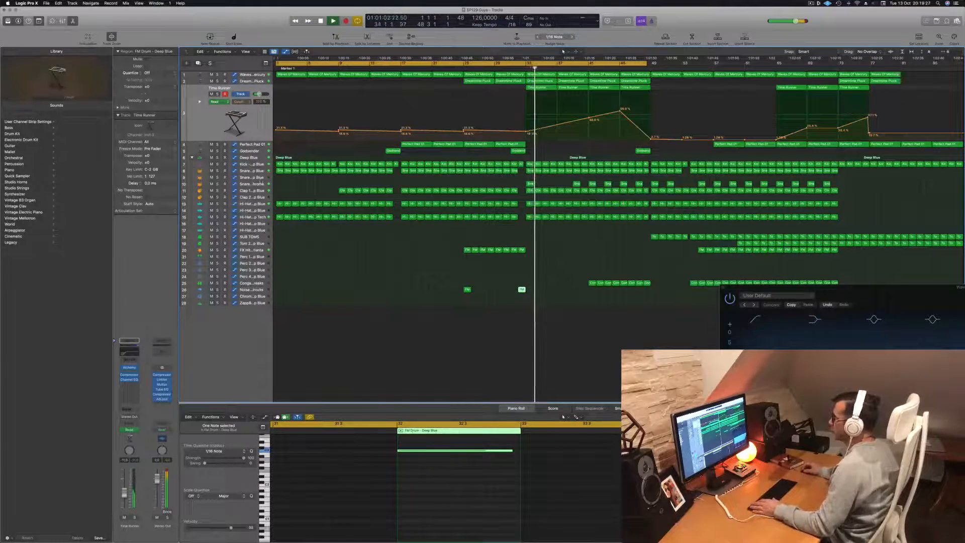
Copy the Snare 1 region from bar 31 onto the Snare 2 track at bar 32 and stop playback
{"action": "left_click", "coordinate": [260, 178]}
{"action": "key", "text": "comma"}
{"action": "key", "text": "comma"}
{"action": "key", "text": "comma"}
{"action": "key", "text": "comma"}
{"action": "key", "text": "comma"}
{"action": "scroll", "coordinate": [520, 133], "scroll_direction": "up", "scroll_amount": 5}
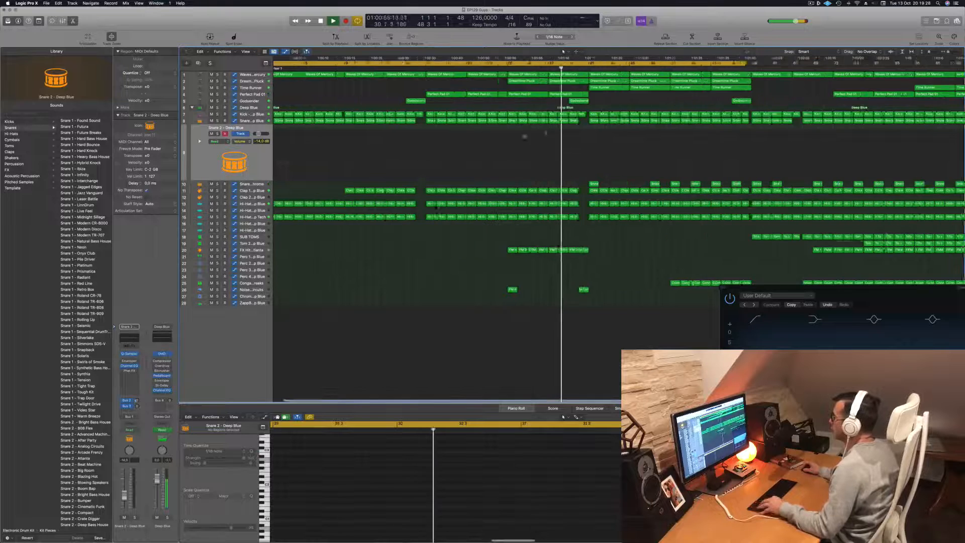
{"action": "scroll", "coordinate": [520, 132], "scroll_direction": "up", "scroll_amount": 3}
{"action": "left_click", "coordinate": [675, 121]}
{"action": "left_click_drag", "start_coordinate": [688, 131], "coordinate": [691, 132]}
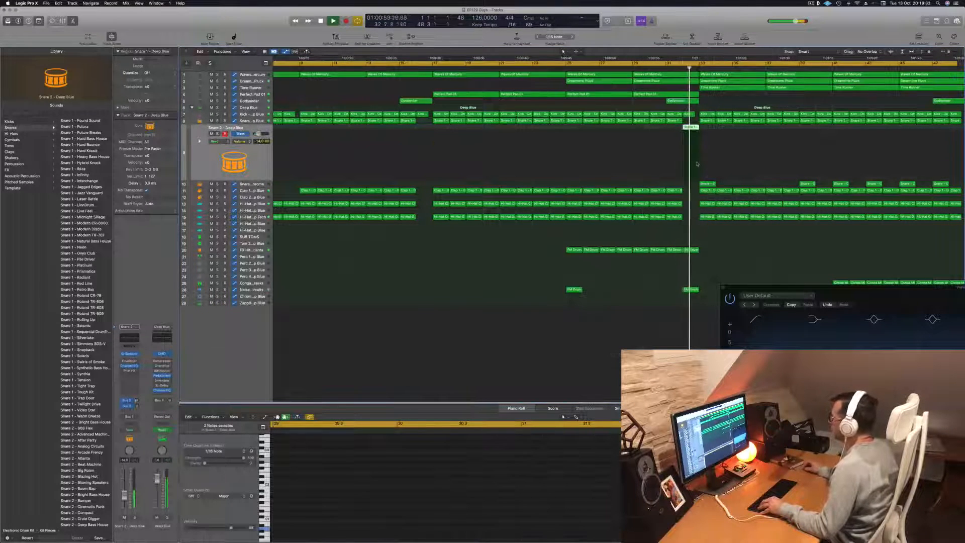
{"action": "key", "text": "space"}
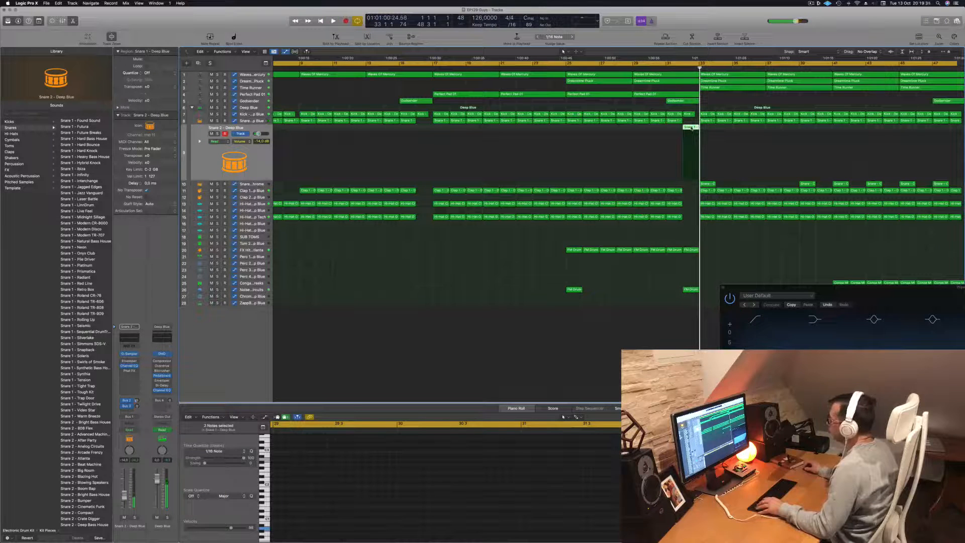
Rework the notes of the copied Snare 2 region into three hits on the last three eighth notes of bar 32
{"action": "double_click", "coordinate": [692, 127]}
{"action": "double_click", "coordinate": [692, 127]}
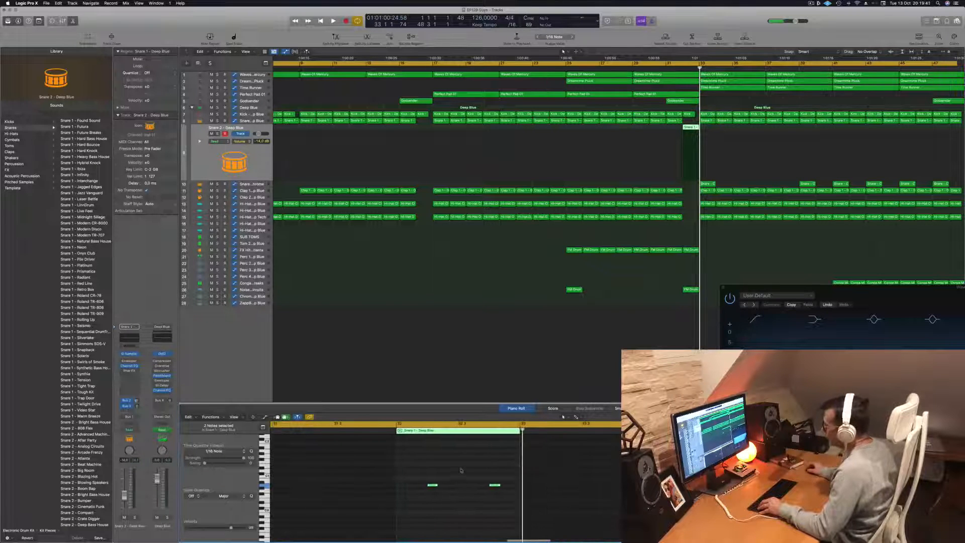
{"action": "left_click_drag", "start_coordinate": [421, 471], "coordinate": [502, 500]}
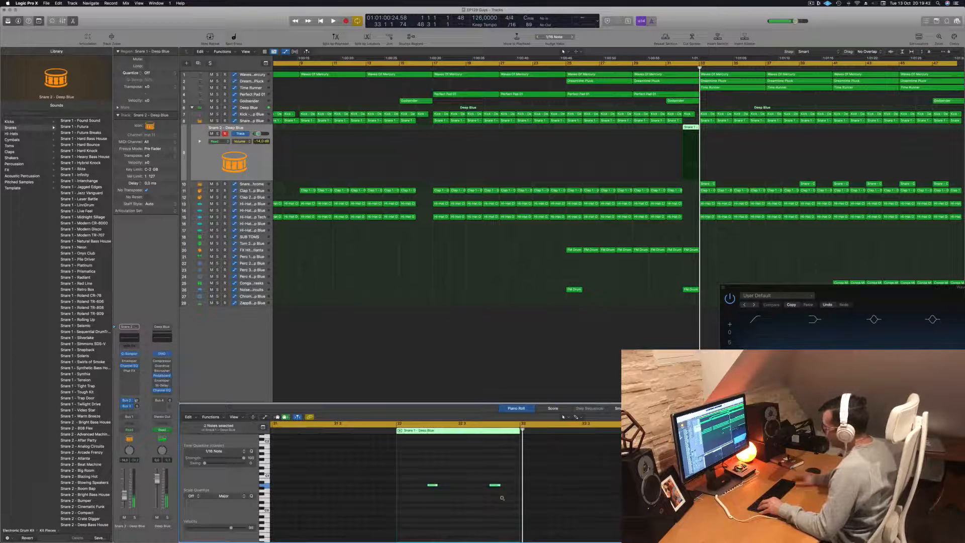
{"action": "left_click_drag", "start_coordinate": [477, 476], "coordinate": [445, 501]}
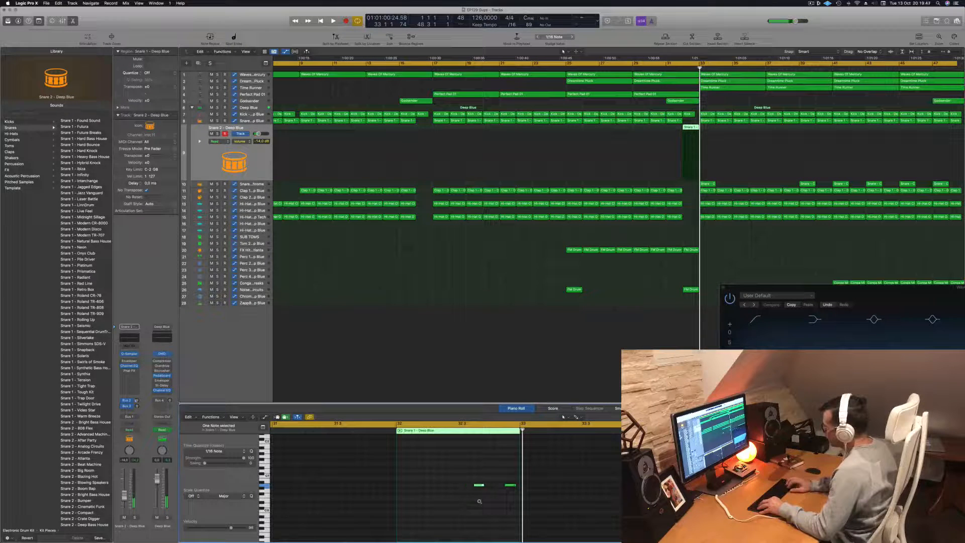
{"action": "left_click_drag", "start_coordinate": [480, 487], "coordinate": [496, 489]}
{"action": "key", "text": "super+a"}
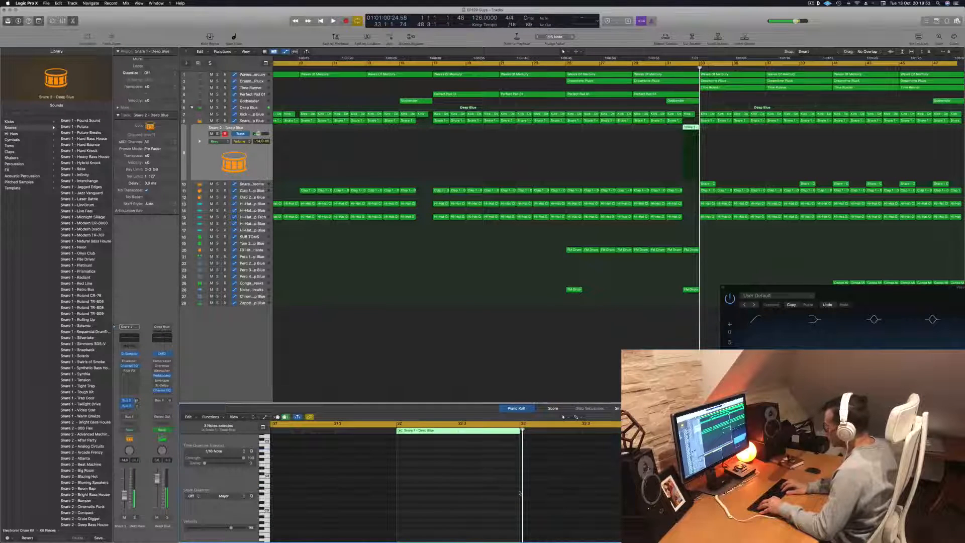
{"action": "key", "text": "z"}
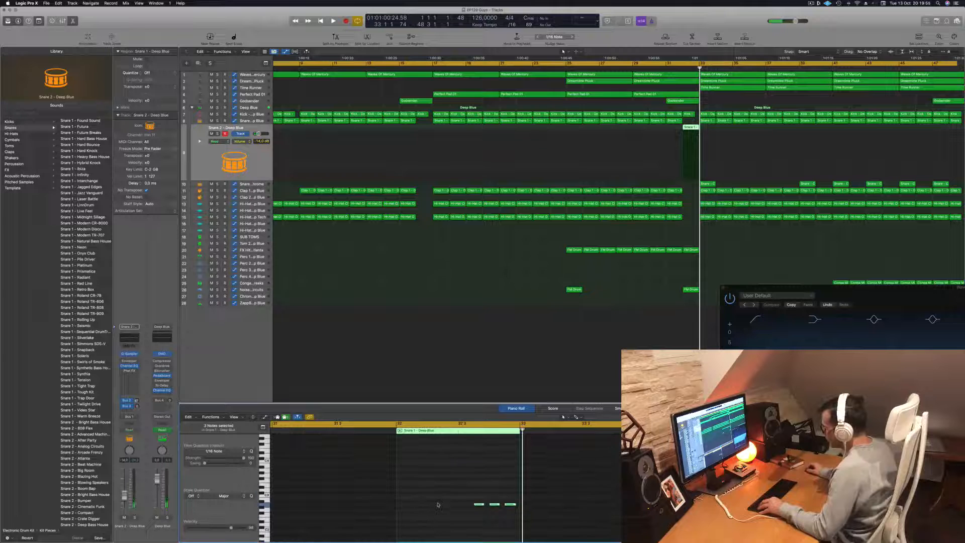
Set the cycle range to bars 31 through 32 and play the Snare 2 fill leading into bar 33
{"action": "left_click", "coordinate": [438, 503], "text": "ctrl+alt"}
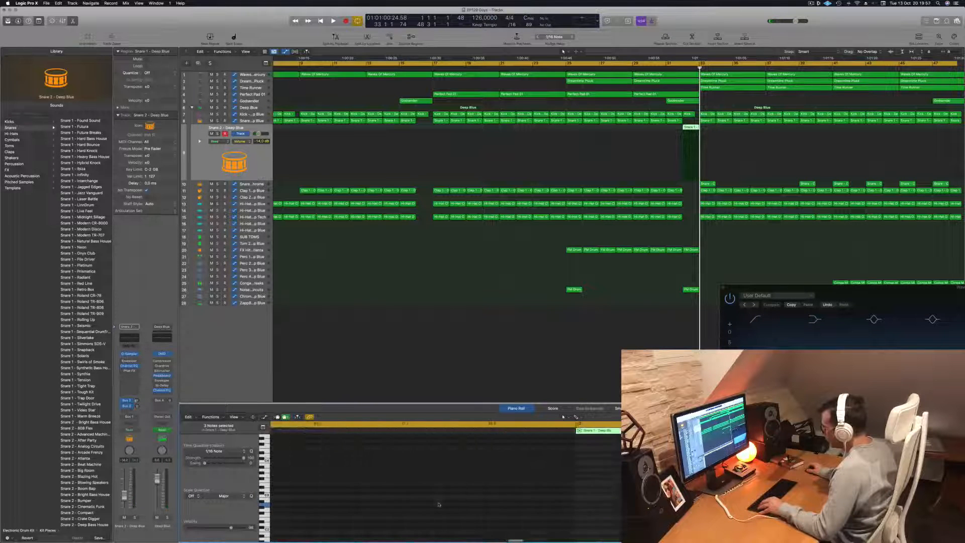
{"action": "scroll", "coordinate": [438, 503], "scroll_direction": "up", "scroll_amount": 3}
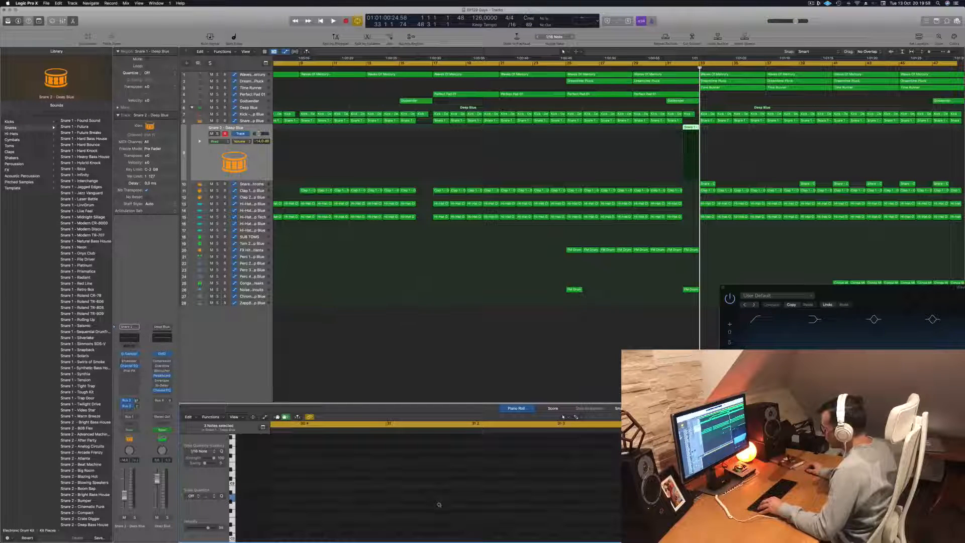
{"action": "scroll", "coordinate": [440, 504], "scroll_direction": "right", "scroll_amount": 5}
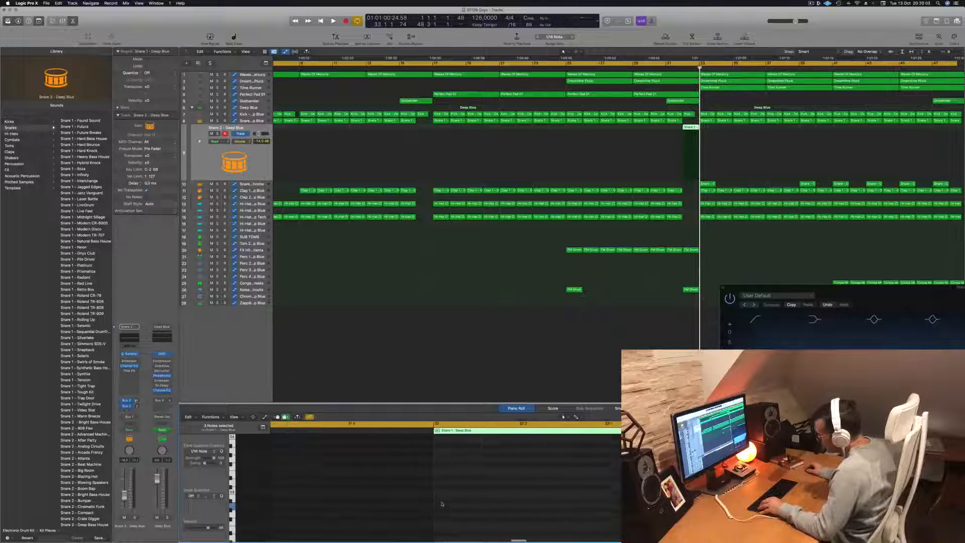
{"action": "scroll", "coordinate": [442, 504], "scroll_direction": "up", "scroll_amount": 5}
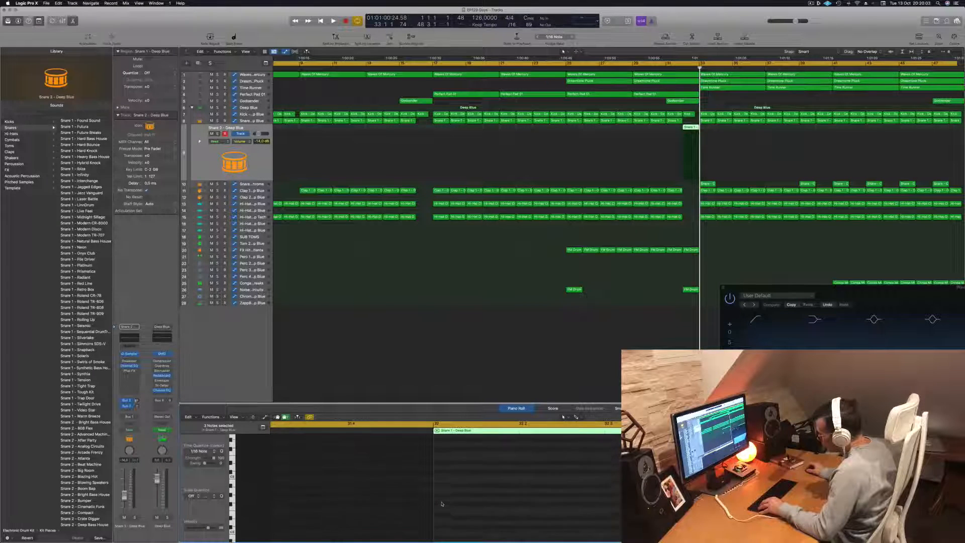
{"action": "scroll", "coordinate": [441, 503], "scroll_direction": "up", "scroll_amount": 5}
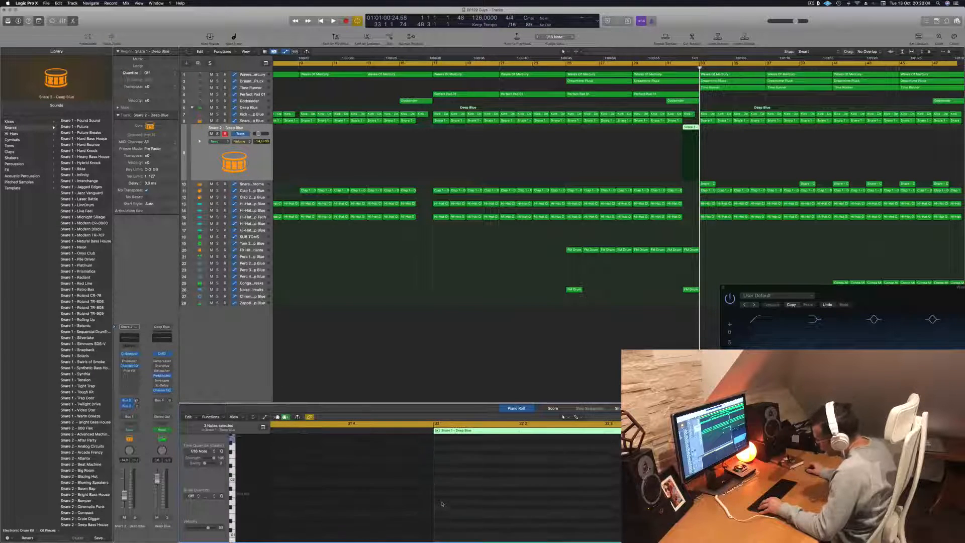
{"action": "key", "text": "super+a"}
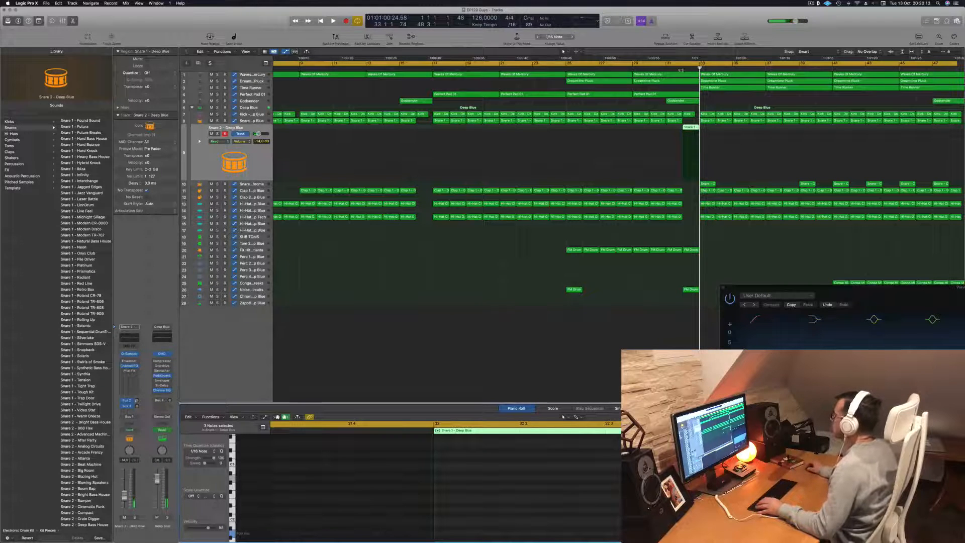
{"action": "left_click_drag", "start_coordinate": [701, 63], "coordinate": [669, 64]}
{"action": "key", "text": "space"}
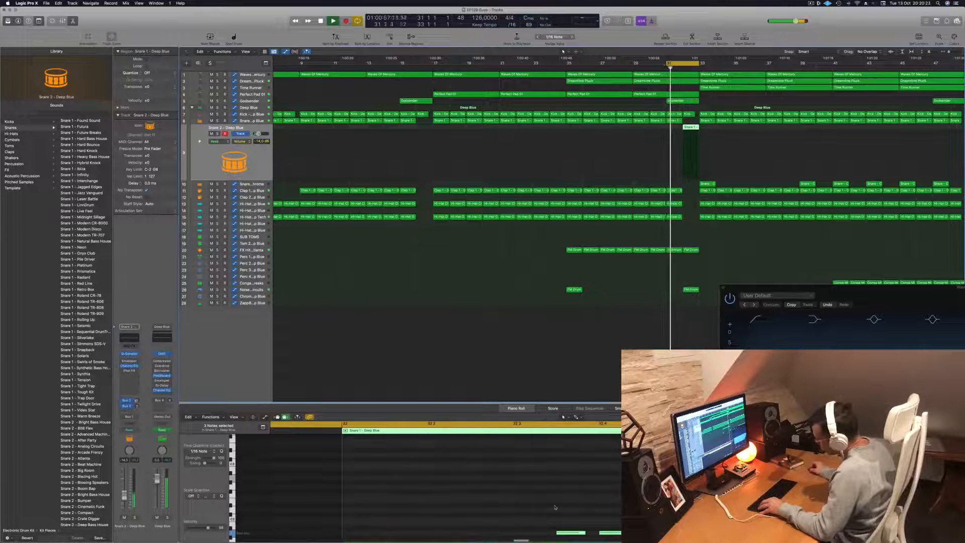
Adjust individual notes of the Snare 2 fill at bar 32 and load the Snare 1 - Roland TR-606 patch on its track
{"action": "left_click", "coordinate": [604, 523]}
{"action": "left_click", "coordinate": [614, 533]}
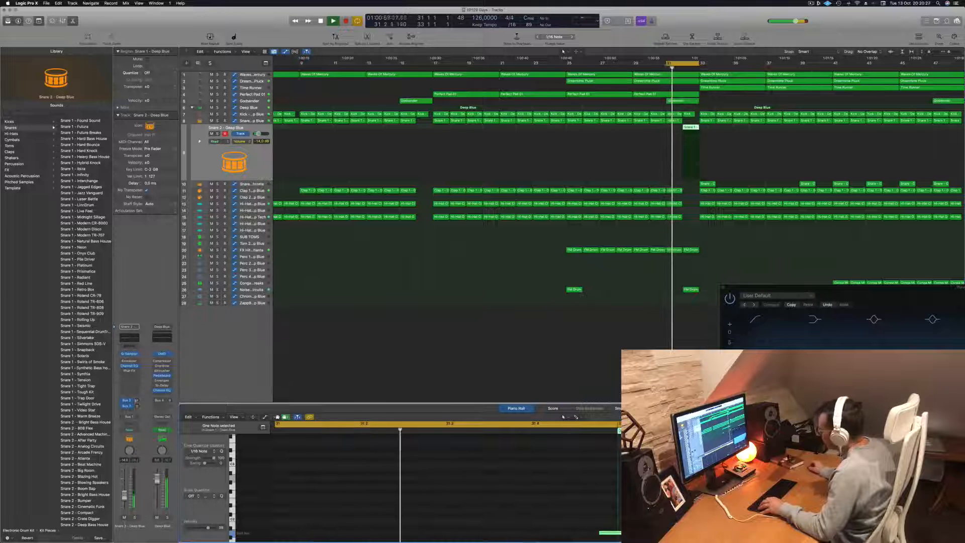
{"action": "left_click", "coordinate": [692, 128]}
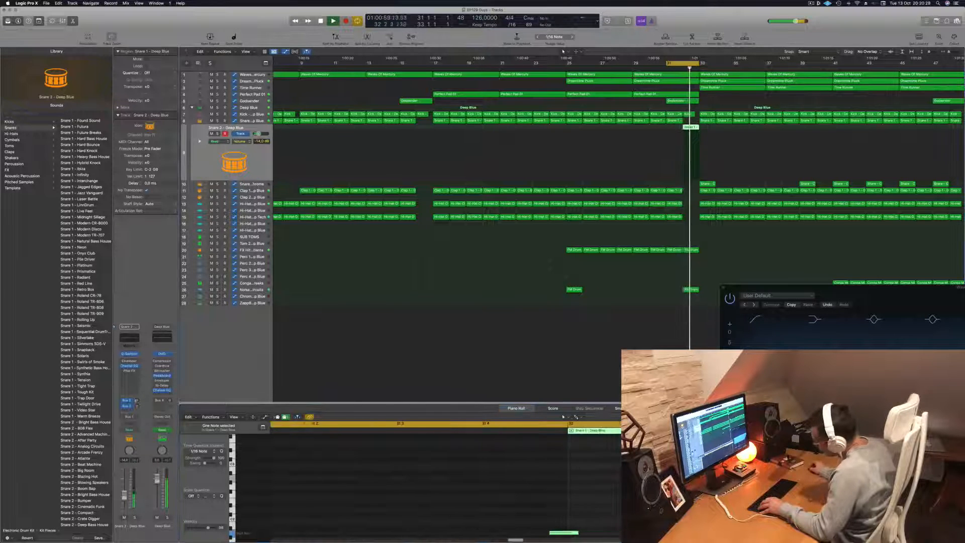
{"action": "left_click", "coordinate": [358, 536]}
{"action": "left_click_drag", "start_coordinate": [359, 535], "coordinate": [359, 534]}
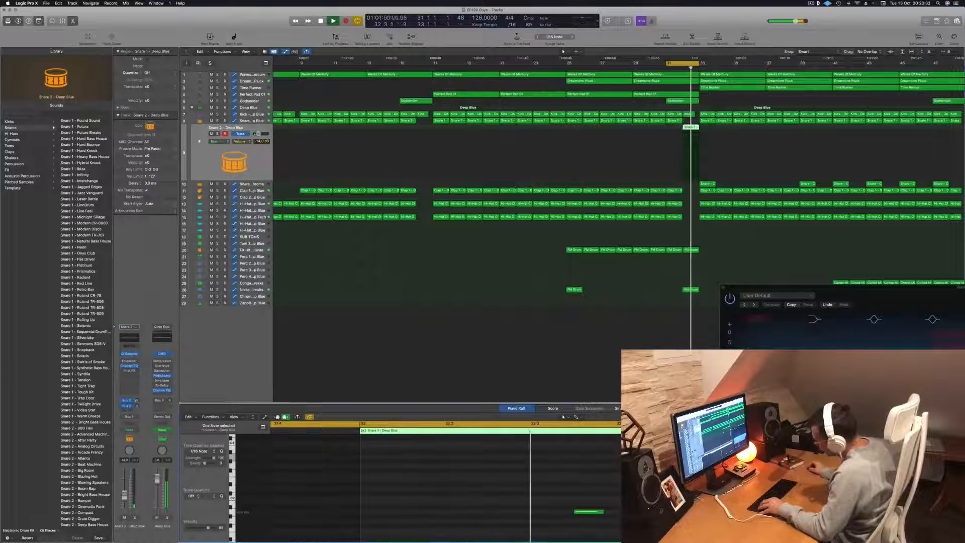
{"action": "mouse_move", "coordinate": [603, 511]}
{"action": "left_mouse_down"}
{"action": "mouse_move", "coordinate": [588, 511]}
{"action": "mouse_move", "coordinate": [608, 515]}
{"action": "left_mouse_up"}
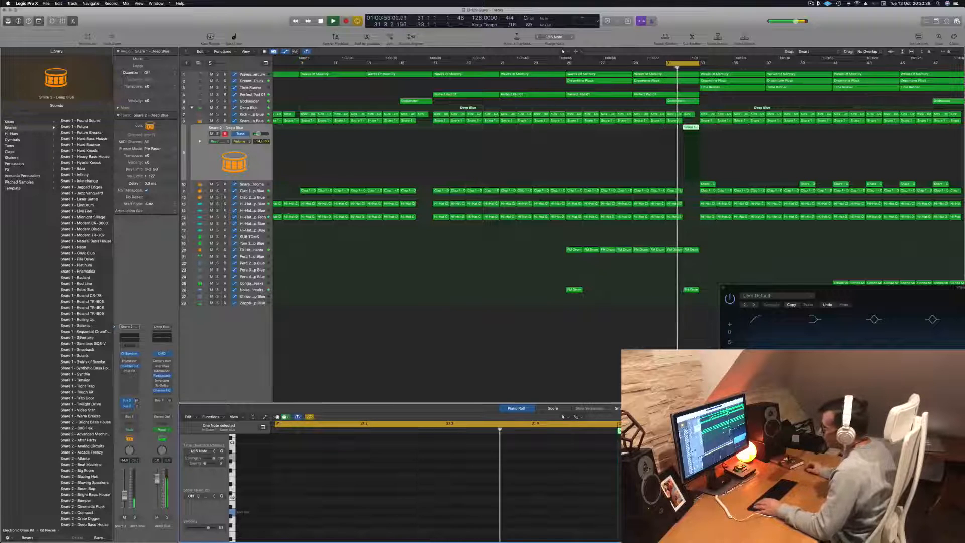
{"action": "left_click", "coordinate": [71, 302]}
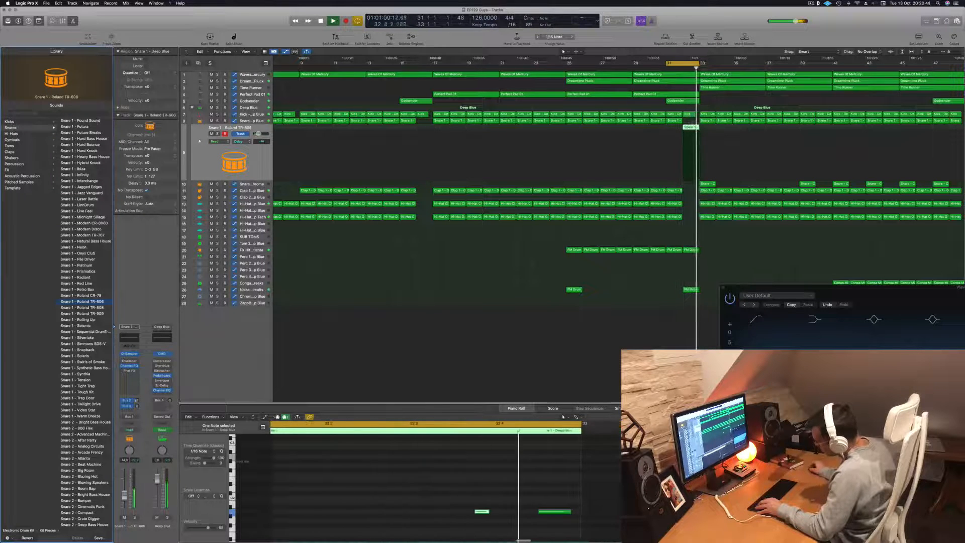
Refine the timing and lengths of the fill's notes at bar 32 and switch the track's patch to Snare 1 - Roland TR-808
{"action": "left_click_drag", "start_coordinate": [482, 511], "coordinate": [504, 513]}
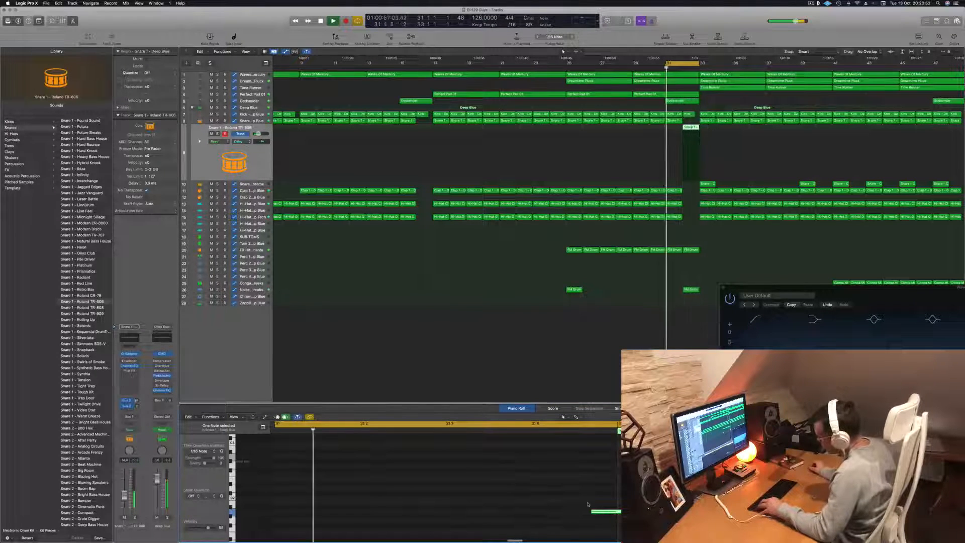
{"action": "left_click", "coordinate": [596, 310]}
{"action": "scroll", "coordinate": [577, 308], "scroll_direction": "down", "scroll_amount": 5}
{"action": "scroll", "coordinate": [547, 308], "scroll_direction": "down", "scroll_amount": 1}
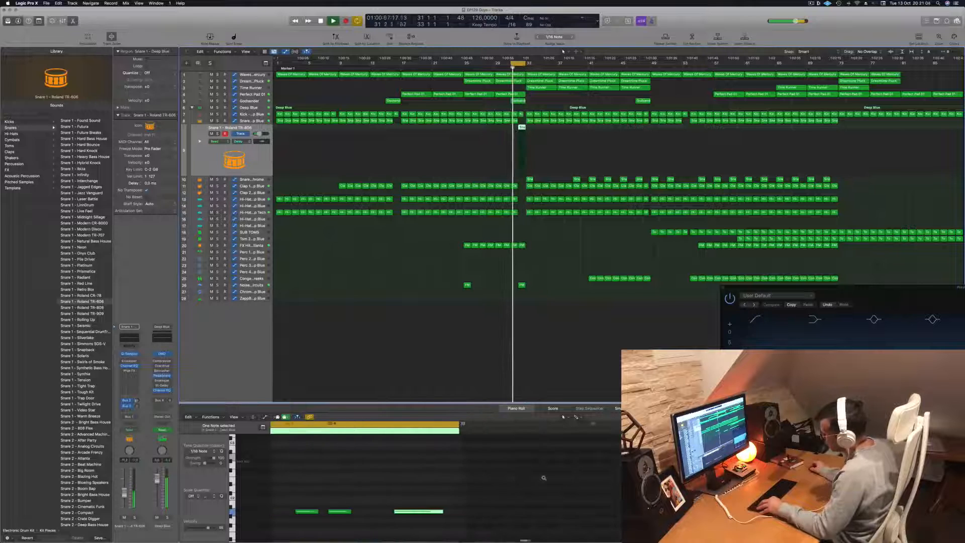
{"action": "left_click", "coordinate": [355, 516]}
{"action": "key", "text": "super+Left"}
{"action": "scroll", "coordinate": [396, 519], "scroll_direction": "left", "scroll_amount": 5}
{"action": "left_click_drag", "start_coordinate": [433, 514], "coordinate": [413, 514]}
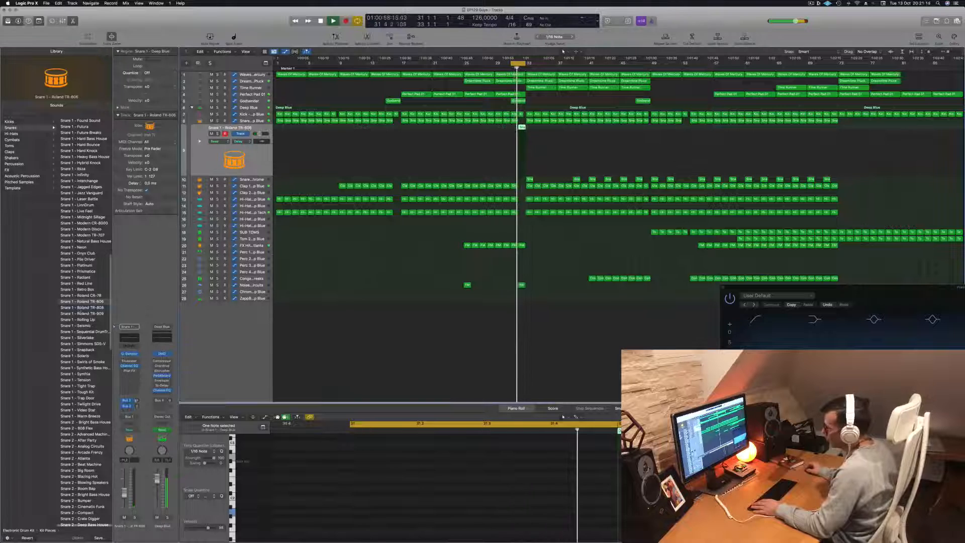
{"action": "left_click", "coordinate": [79, 308]}
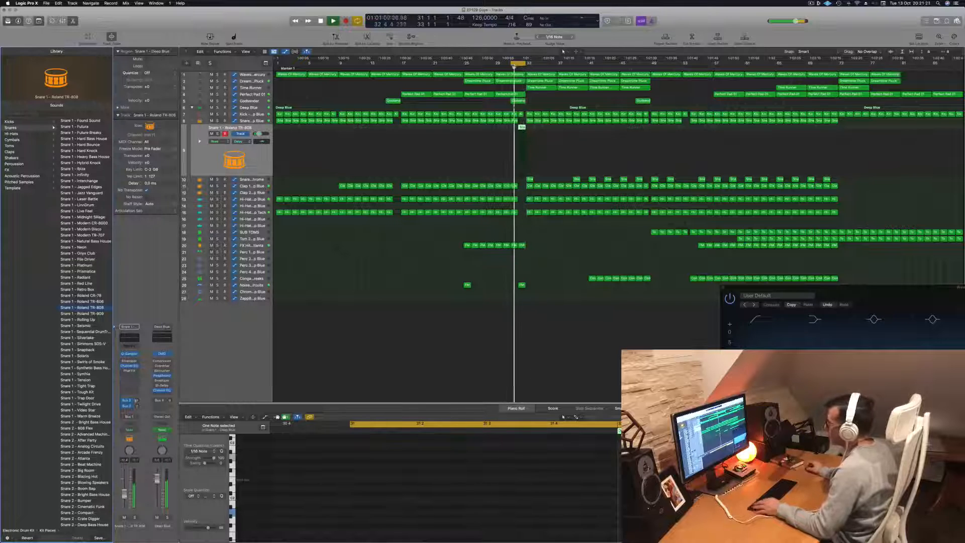
Extend the cycle range back to bar 25 and audition the Dreamtime Pluck and Waves Of Mercury tracks in solo, one after the other
{"action": "left_click_drag", "start_coordinate": [518, 64], "coordinate": [463, 67]}
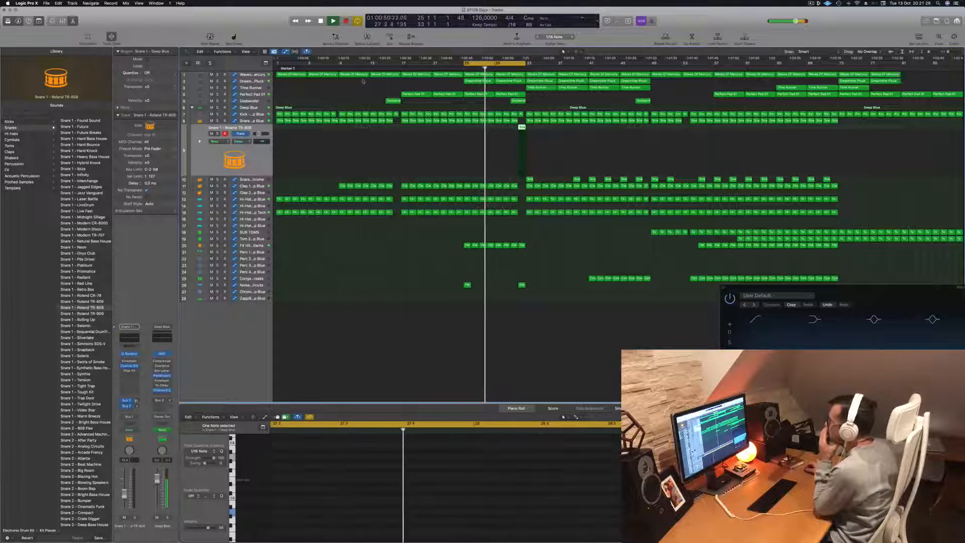
{"action": "left_click", "coordinate": [217, 81]}
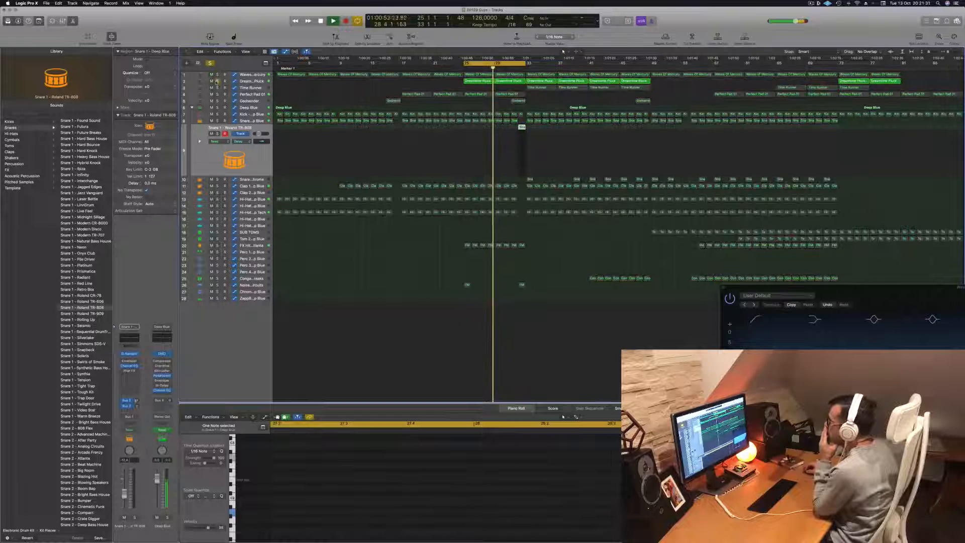
{"action": "left_click", "coordinate": [217, 81]}
{"action": "left_click", "coordinate": [217, 74]}
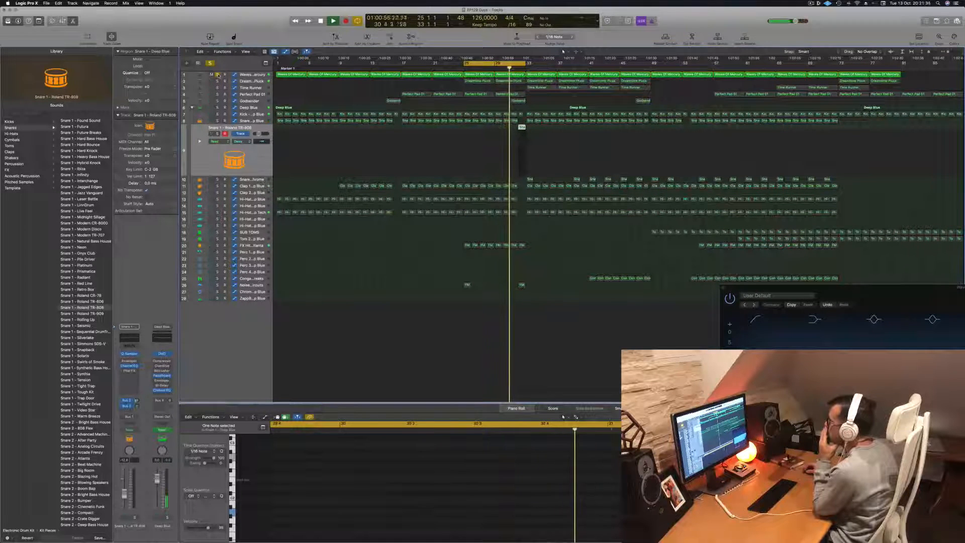
{"action": "left_click", "coordinate": [217, 75]}
{"action": "left_click", "coordinate": [393, 101]}
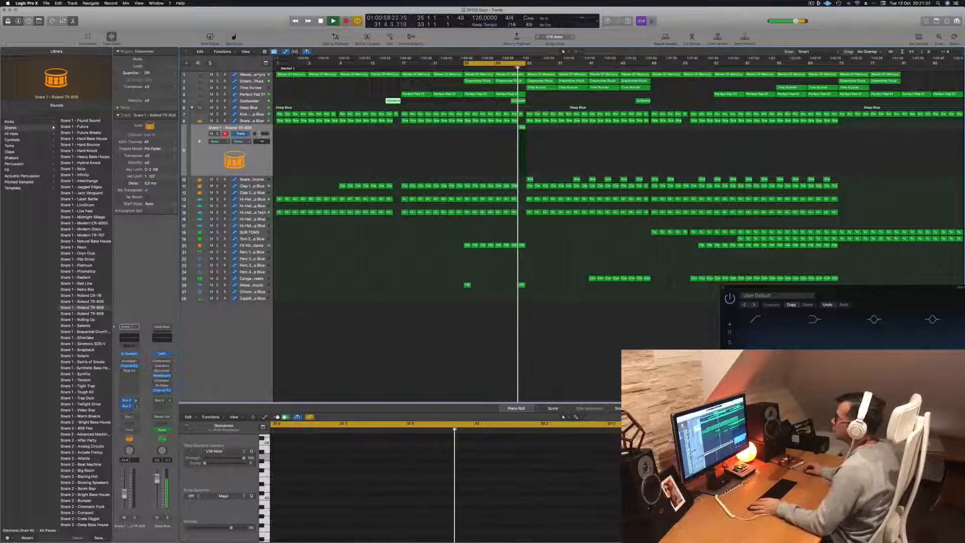
Select the Waves Of Mercury track, extend the cycle range to about bar 52 and play the transition from just before bar 33
{"action": "left_click", "coordinate": [258, 75]}
{"action": "left_click", "coordinate": [498, 75]}
{"action": "left_click_drag", "start_coordinate": [526, 66], "coordinate": [675, 66]}
{"action": "left_click", "coordinate": [518, 68]}
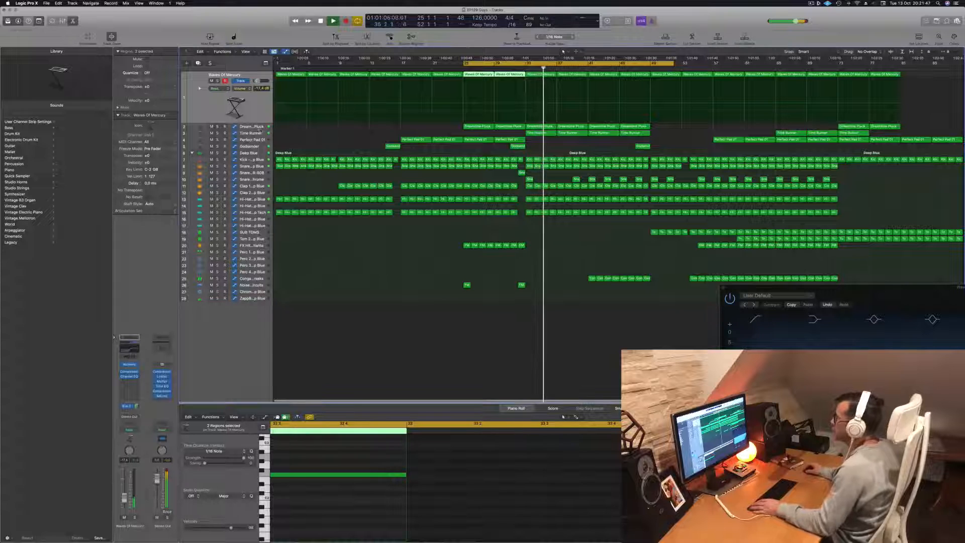
Lower the Time Runner track's automation ramp between bars 33 and 45, including its starting point at bar 33
{"action": "left_click", "coordinate": [254, 132]}
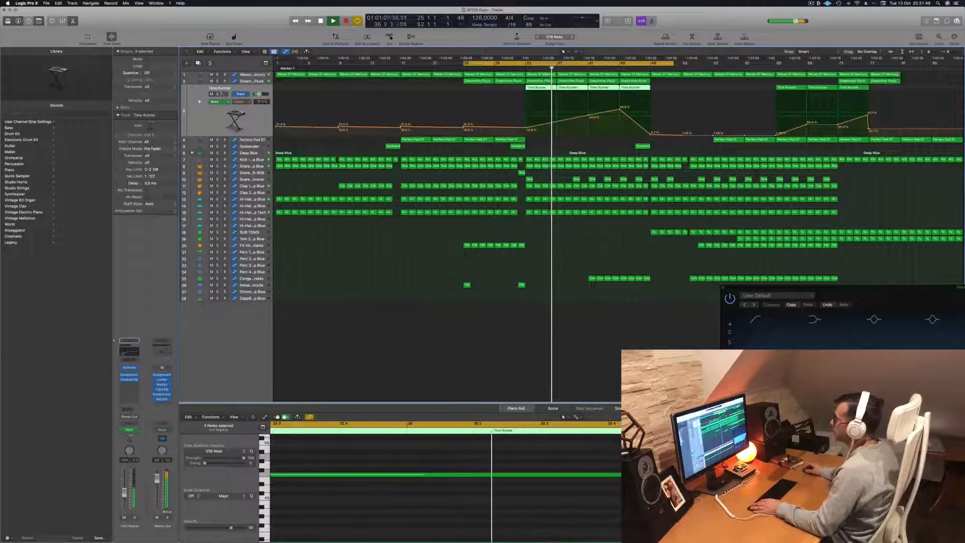
{"action": "left_click_drag", "start_coordinate": [619, 109], "coordinate": [588, 121]}
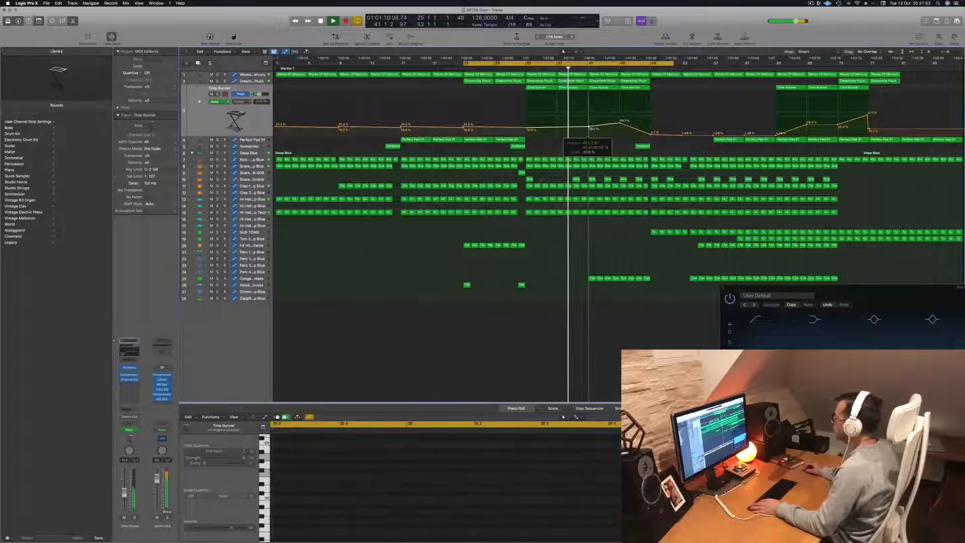
{"action": "key", "text": "shift+comma"}
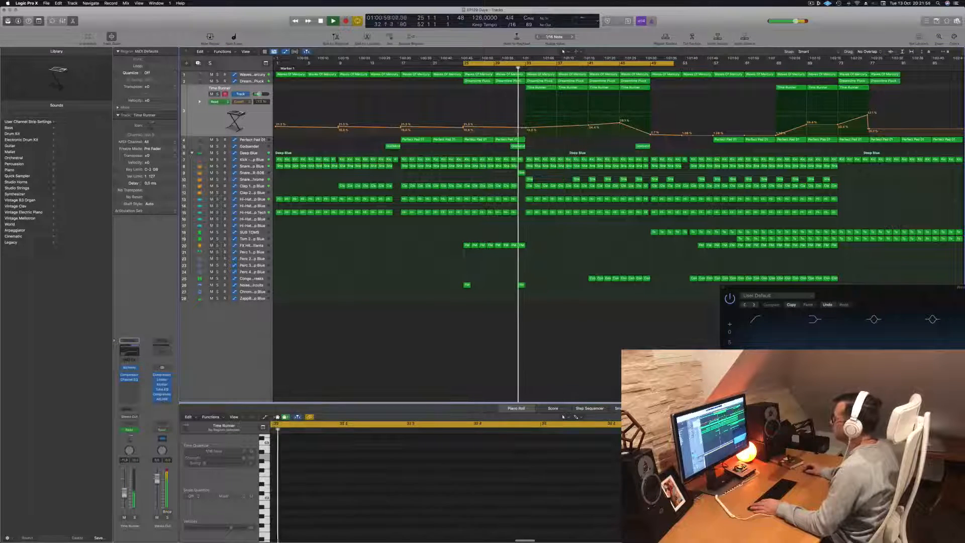
{"action": "left_click_drag", "start_coordinate": [524, 129], "coordinate": [527, 131]}
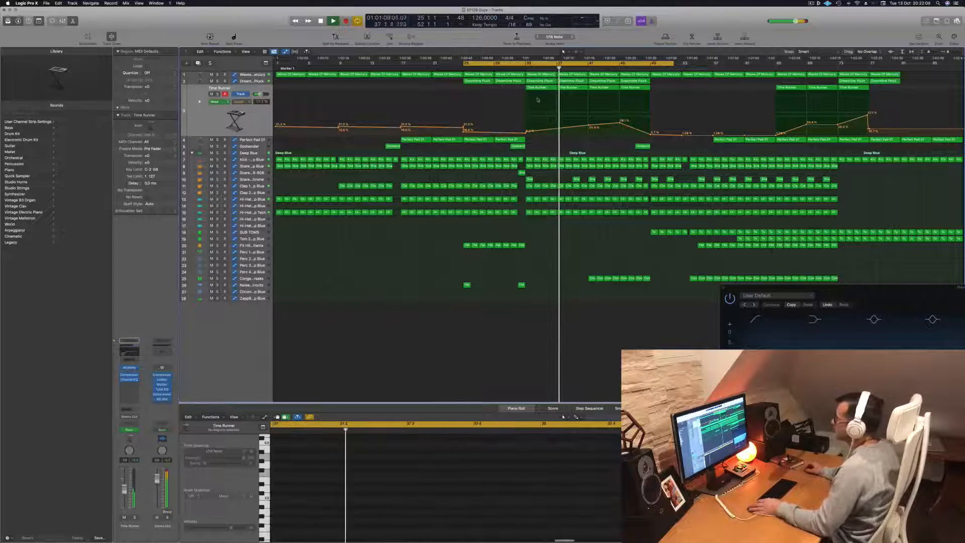
With the cycle range shifted to start at bar 33, add a duplicate of the Time Runner track and copy its bar 33 region there without automation
{"action": "left_click", "coordinate": [256, 118]}
{"action": "key", "text": "Return"}
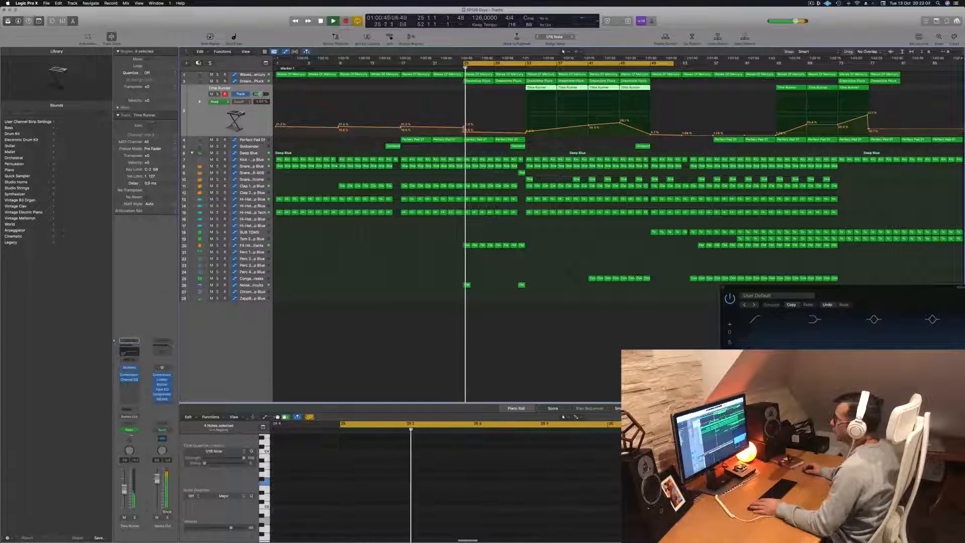
{"action": "key", "text": "super+d"}
{"action": "left_click_drag", "start_coordinate": [501, 63], "coordinate": [563, 65]}
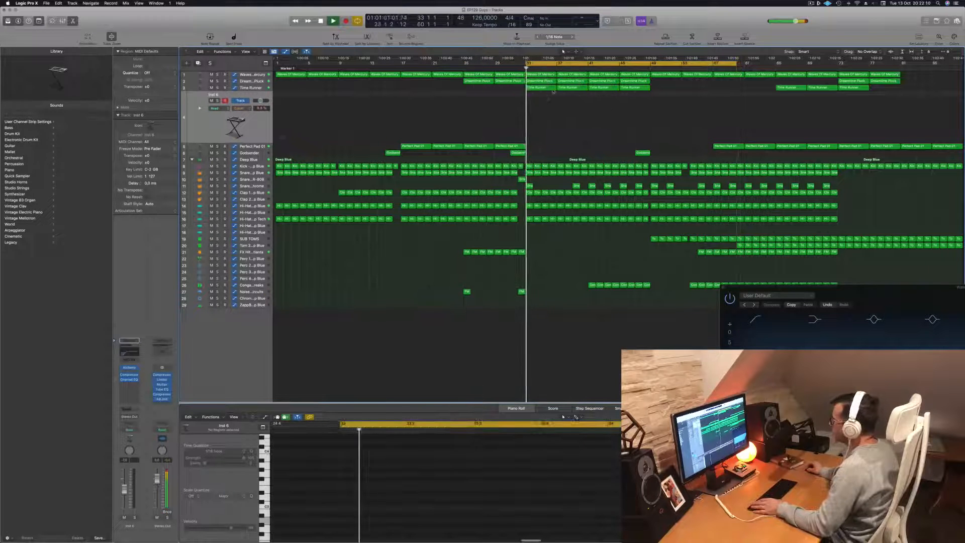
{"action": "left_click_drag", "start_coordinate": [542, 88], "coordinate": [543, 99]}
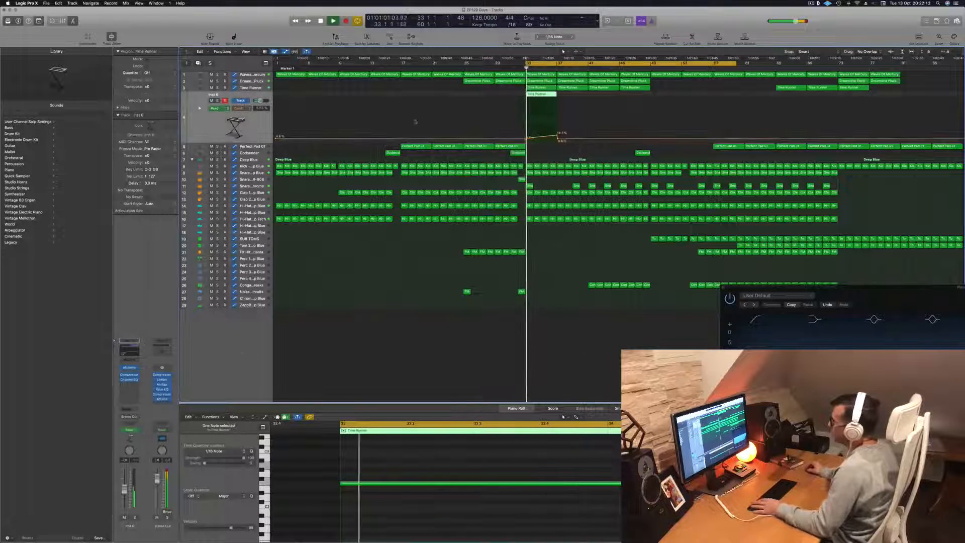
{"action": "key", "text": "ctrl+super+BackSpace"}
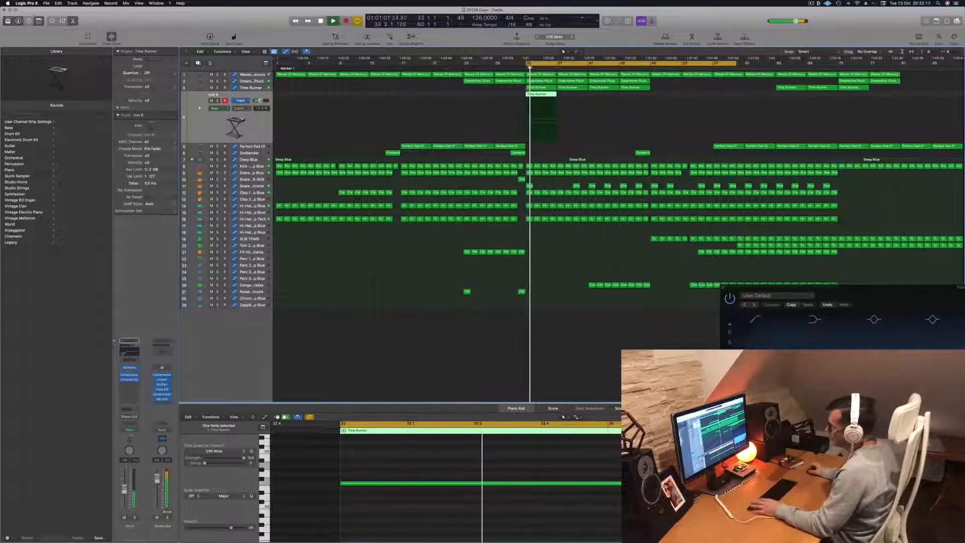
Open Alchemy on the new track, audition several snapshots of the 1970s Analog Arp preset, and try 1970s Modular Synth Bass
{"action": "left_click", "coordinate": [129, 368]}
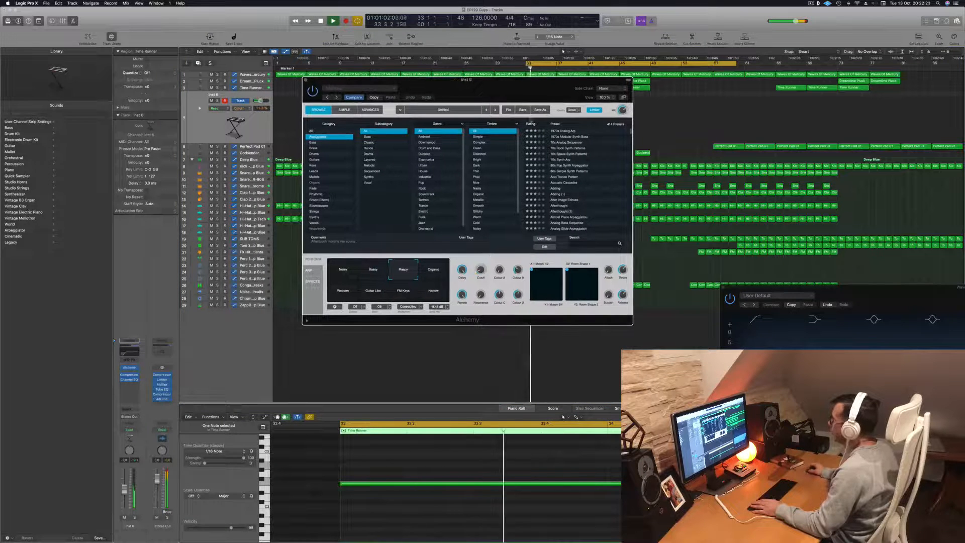
{"action": "left_click_drag", "start_coordinate": [561, 98], "coordinate": [639, 115]}
{"action": "left_click", "coordinate": [474, 299]}
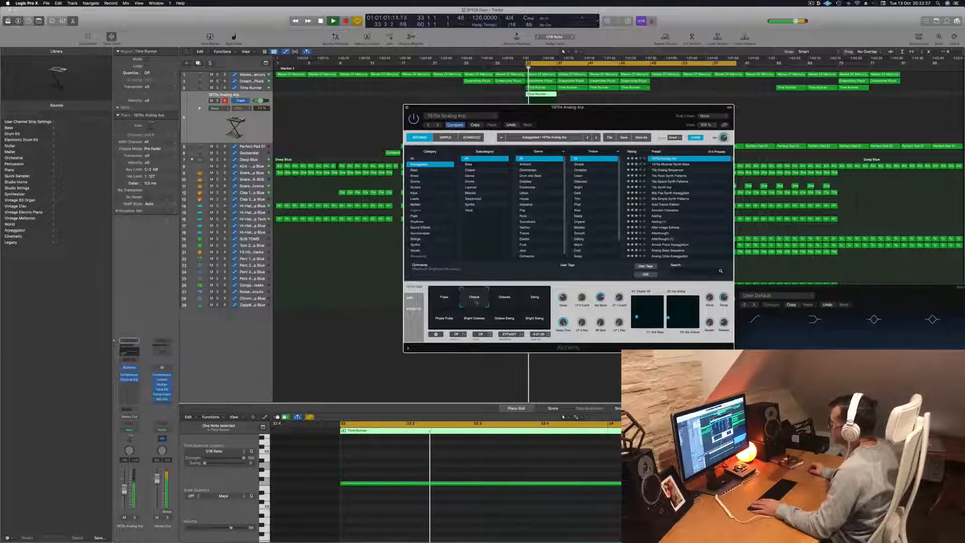
{"action": "left_click", "coordinate": [510, 301]}
{"action": "left_click", "coordinate": [540, 305]}
{"action": "left_click", "coordinate": [453, 322]}
{"action": "left_click", "coordinate": [668, 164]}
{"action": "left_click_drag", "start_coordinate": [615, 119], "coordinate": [572, 172]}
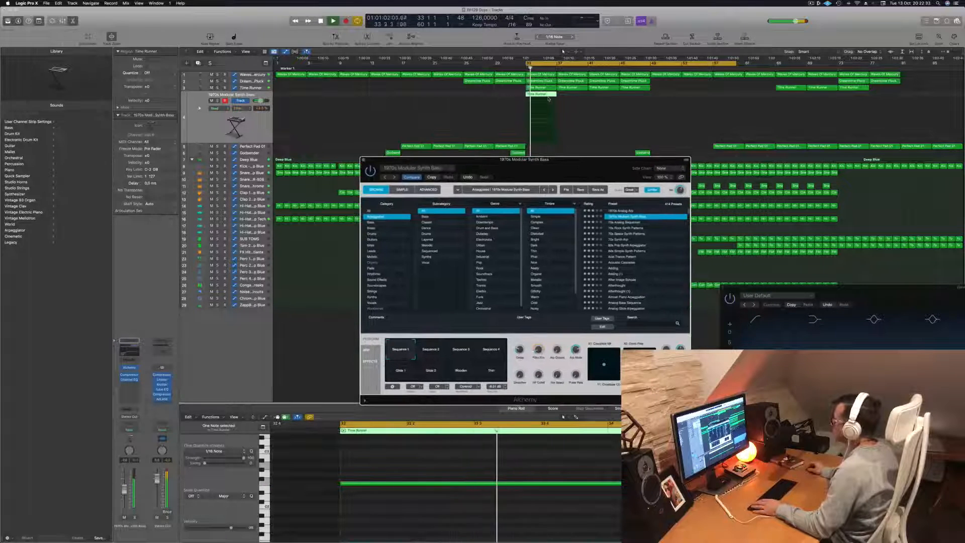
Repeat the Time Runner region along the new track up to bar 49 and end the cycle range there
{"action": "left_click_drag", "start_coordinate": [544, 100], "coordinate": [649, 100]}
{"action": "left_click", "coordinate": [550, 99], "text": "shift"}
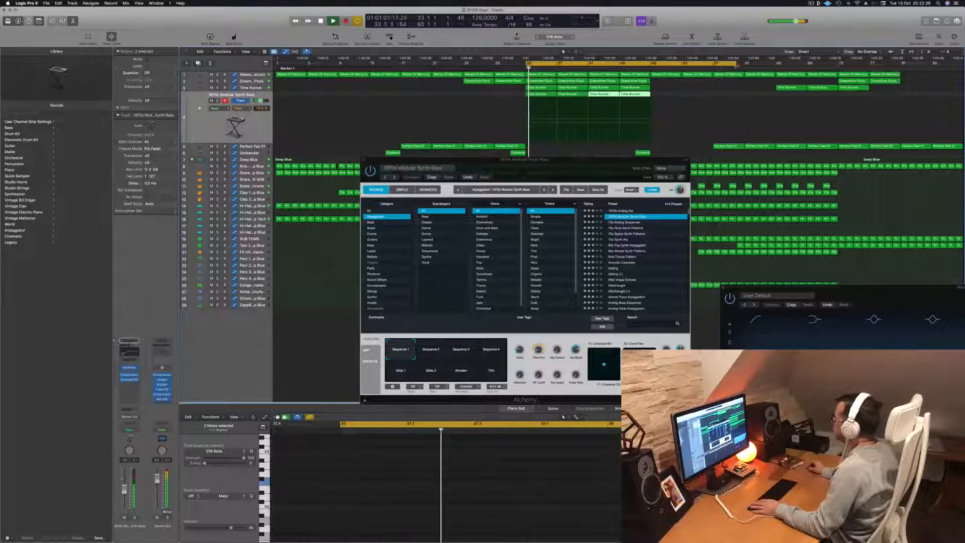
{"action": "left_click_drag", "start_coordinate": [737, 65], "coordinate": [650, 65]}
{"action": "key", "text": "space"}
{"action": "key", "text": "space"}
Switch the new track's Alchemy preset to 70s Analog Sequencer
{"action": "left_click_drag", "start_coordinate": [542, 161], "coordinate": [480, 108]}
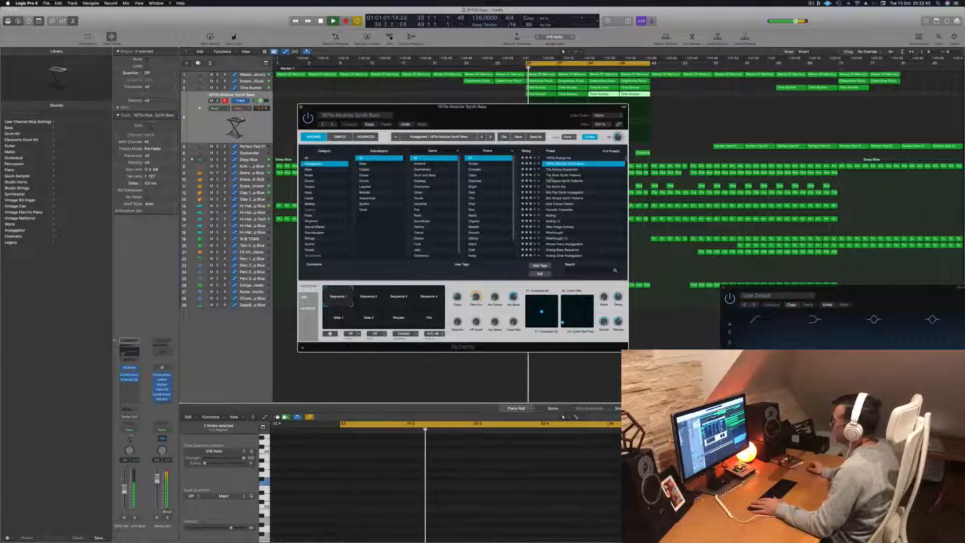
{"action": "key", "text": "Down"}
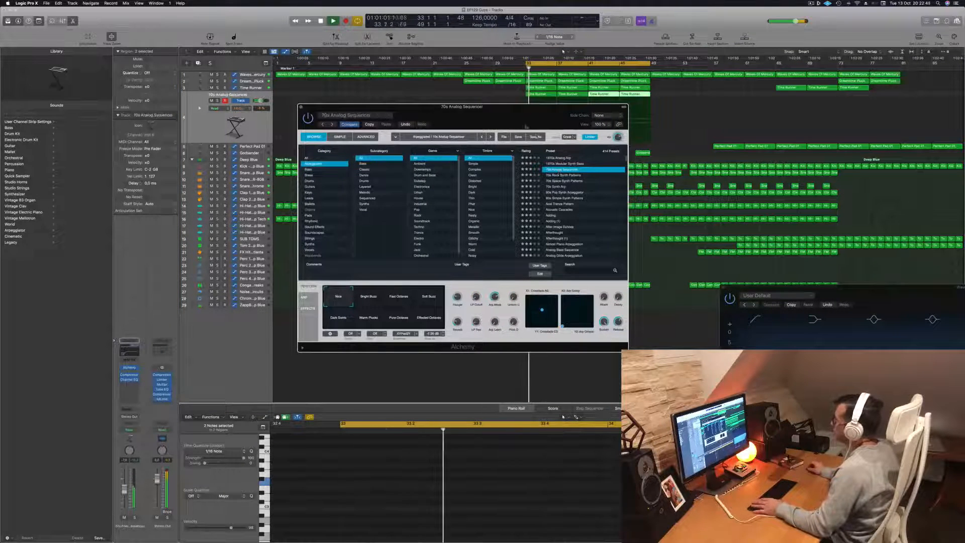
Try Alchemy's 70s Rock Synth Patterns, 70s Space Synth Patterns and 80s Pop Synth Arpeggiator presets on the new track
{"action": "left_click_drag", "start_coordinate": [531, 132], "coordinate": [607, 171]}
{"action": "left_click", "coordinate": [632, 215]}
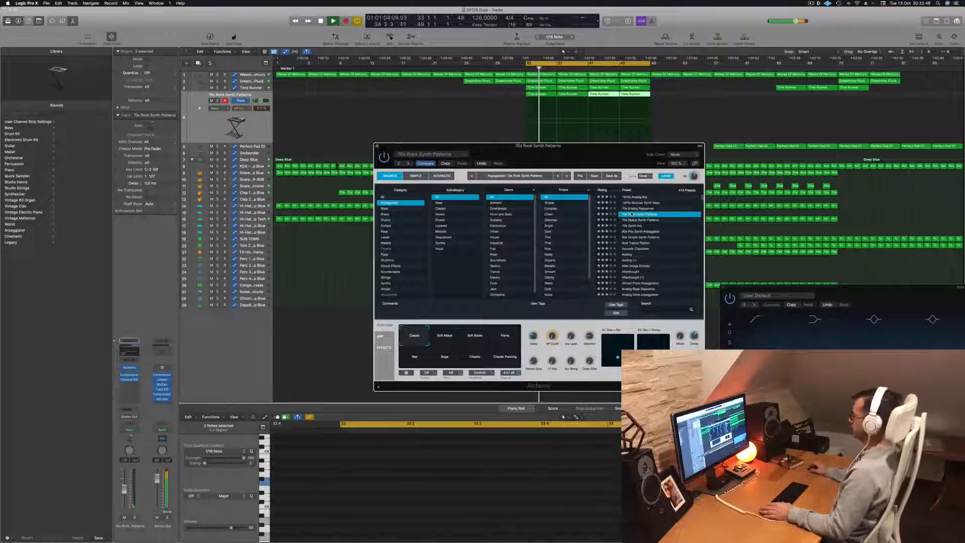
{"action": "left_click", "coordinate": [636, 220]}
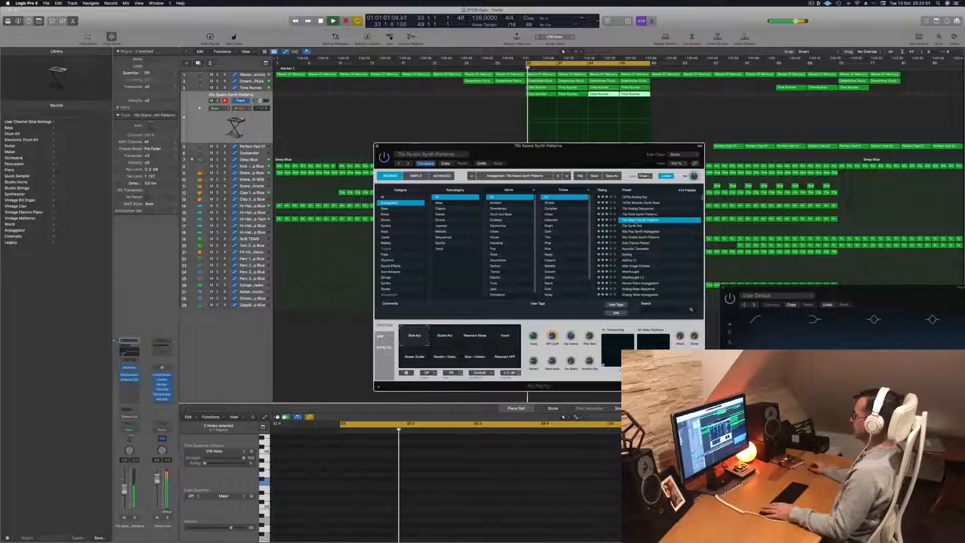
{"action": "left_click", "coordinate": [641, 231]}
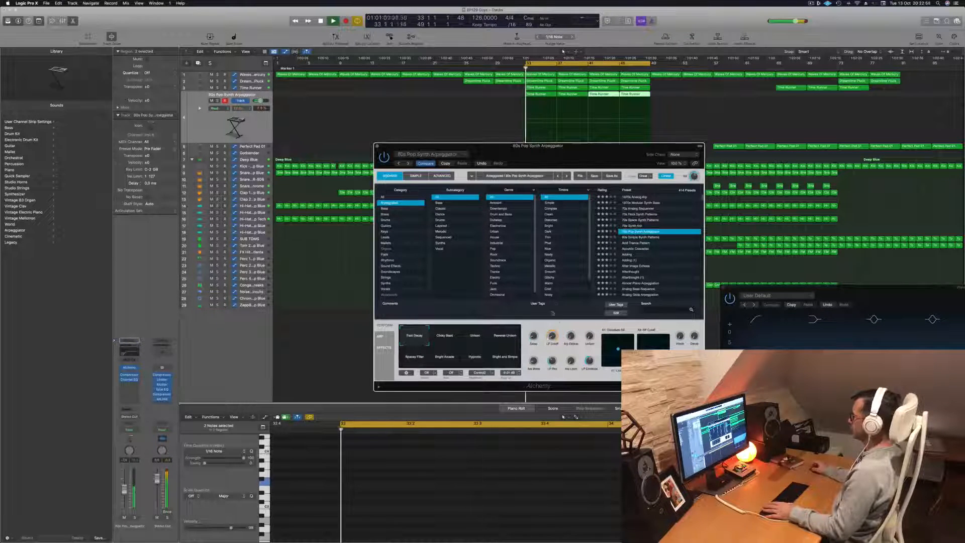
Audition the remaining performance snapshots of the 80s Pop Synth Arpeggiator preset and return to Clicky Bass
{"action": "left_click", "coordinate": [445, 342]}
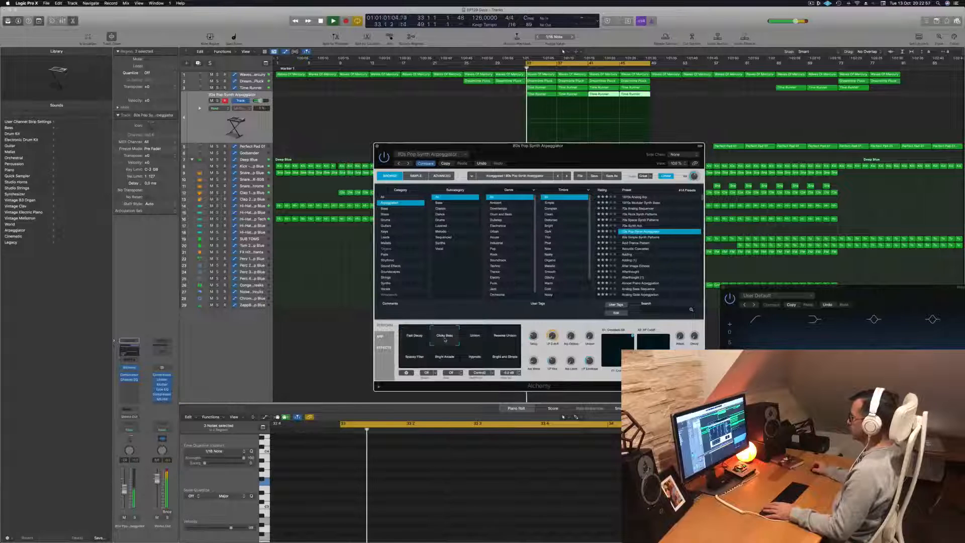
{"action": "left_click", "coordinate": [473, 338]}
{"action": "left_click", "coordinate": [499, 340]}
{"action": "left_click", "coordinate": [410, 360]}
{"action": "left_click", "coordinate": [444, 357]}
{"action": "left_click", "coordinate": [474, 358]}
{"action": "left_click", "coordinate": [509, 363]}
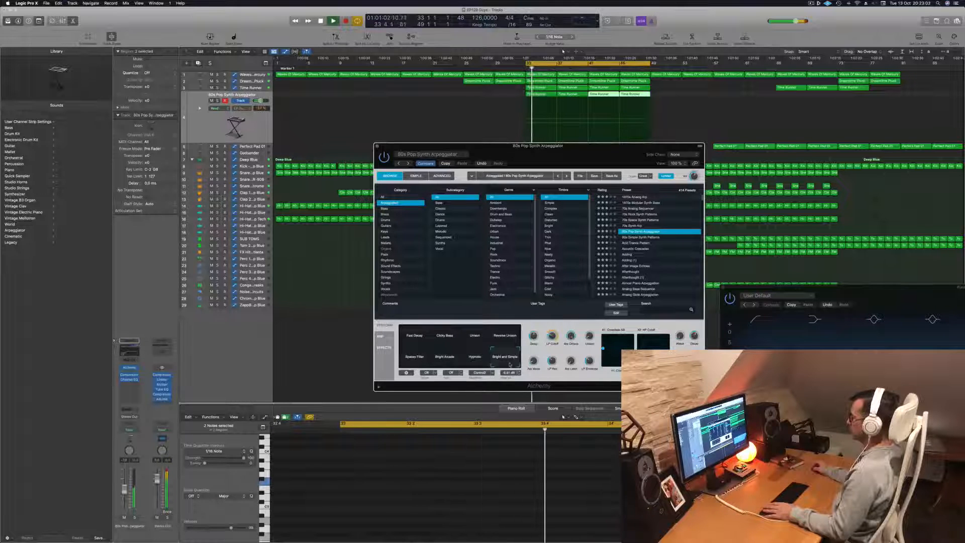
{"action": "left_click", "coordinate": [447, 337]}
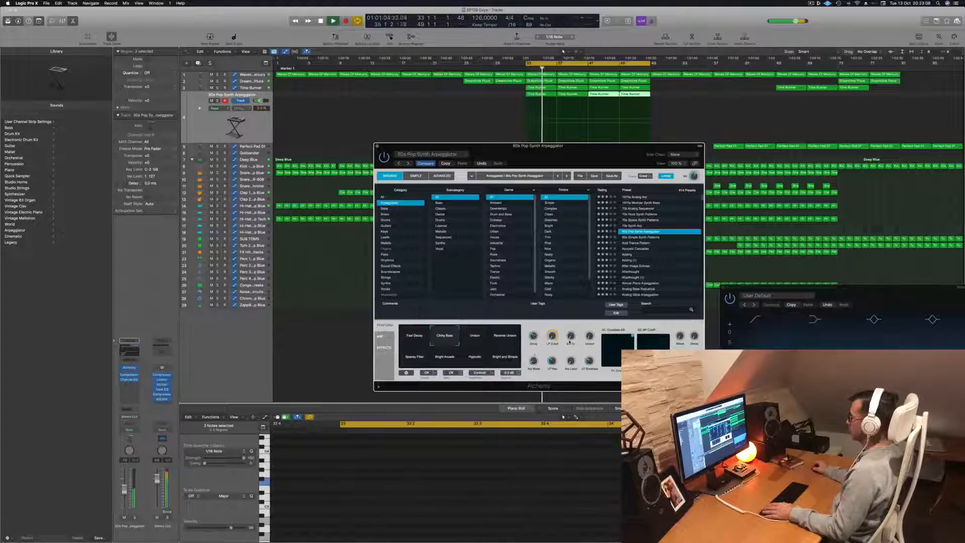
Try the next arpeggiated Alchemy presets in order, from 80s Simple Synth Patterns and Acid Trance Pattern through to Afterthought
{"action": "left_click", "coordinate": [650, 238]}
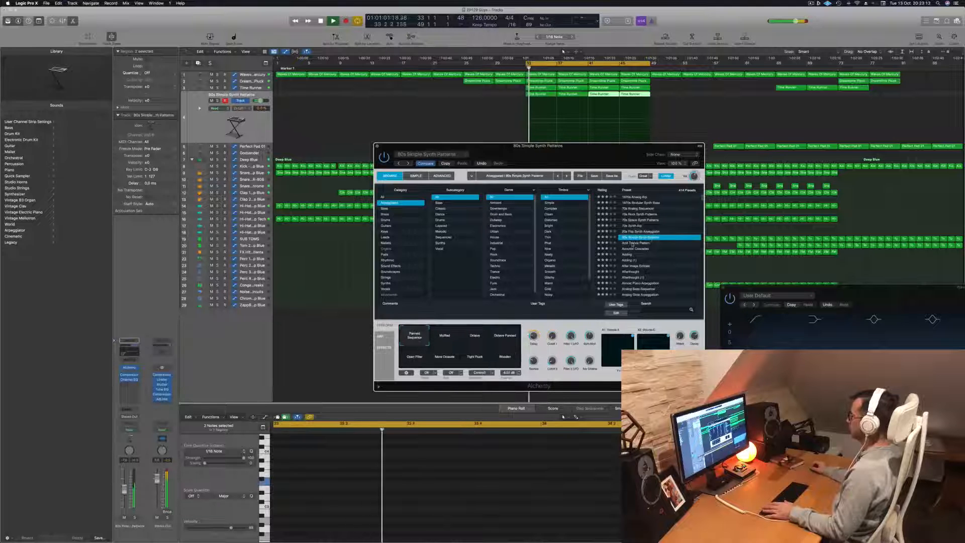
{"action": "left_click", "coordinate": [634, 243]}
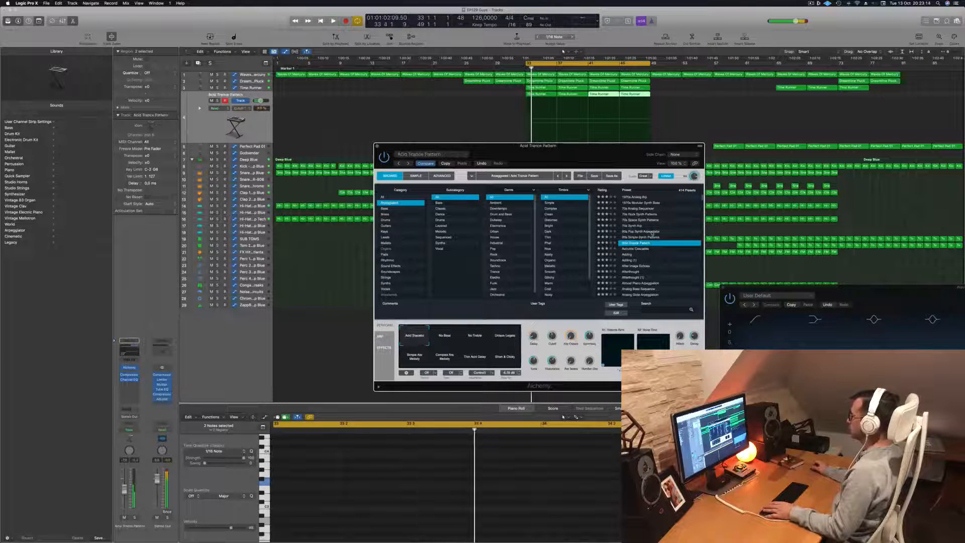
{"action": "left_click", "coordinate": [638, 249]}
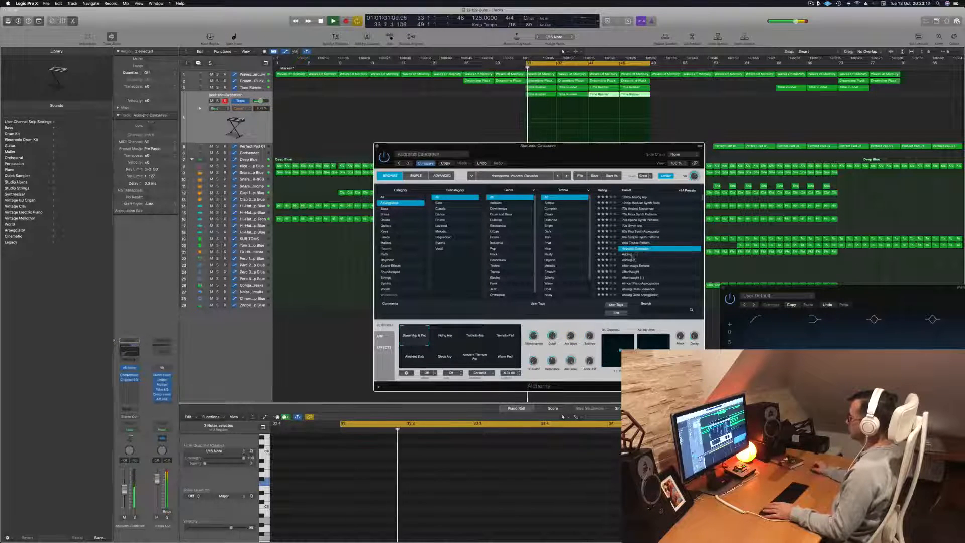
{"action": "left_click", "coordinate": [631, 254]}
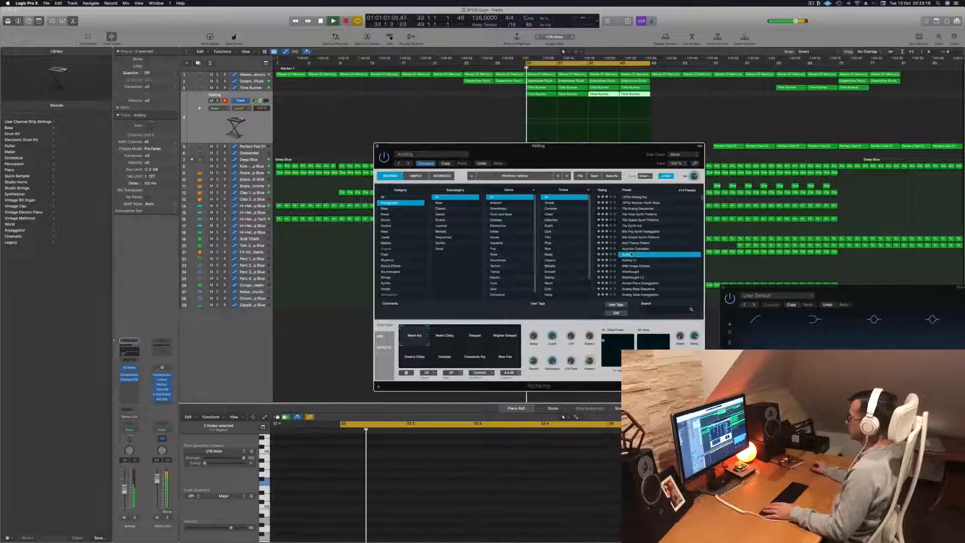
{"action": "scroll", "coordinate": [654, 257], "scroll_direction": "down", "scroll_amount": 2}
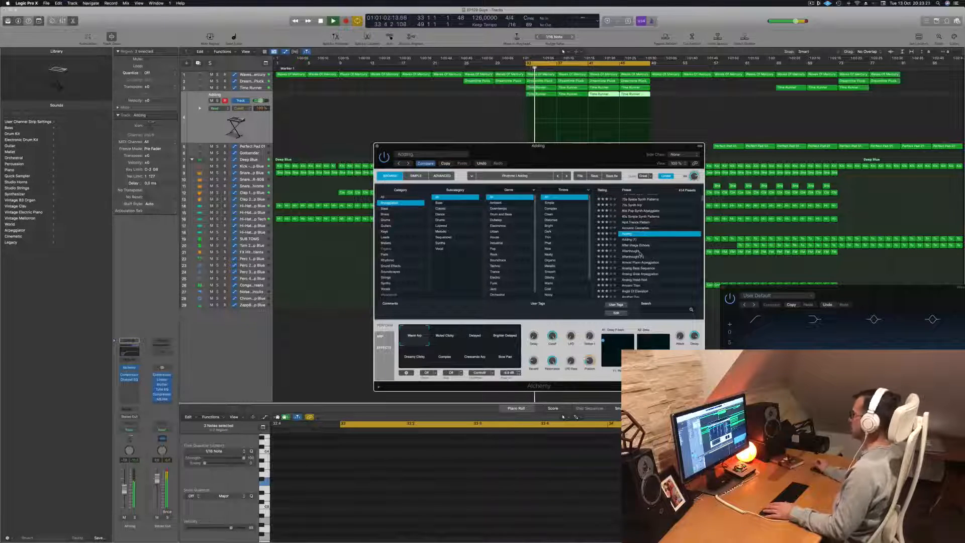
{"action": "left_click", "coordinate": [632, 251]}
Load the Analog Glide Arpeggiation preset, audition its snapshots and settle on Low Only Glide
{"action": "scroll", "coordinate": [638, 253], "scroll_direction": "down", "scroll_amount": 2}
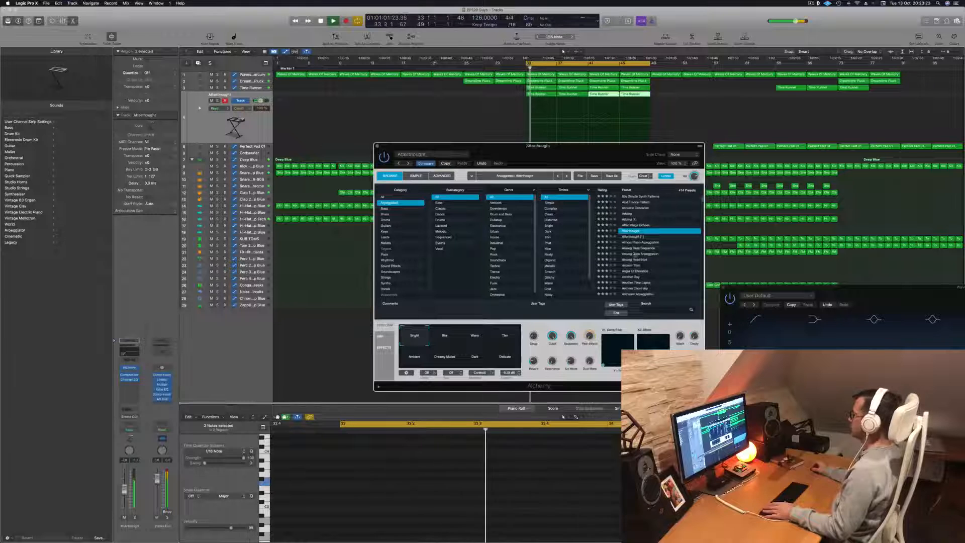
{"action": "left_click", "coordinate": [636, 254]}
{"action": "scroll", "coordinate": [638, 248], "scroll_direction": "down", "scroll_amount": 3}
{"action": "left_click", "coordinate": [451, 337]}
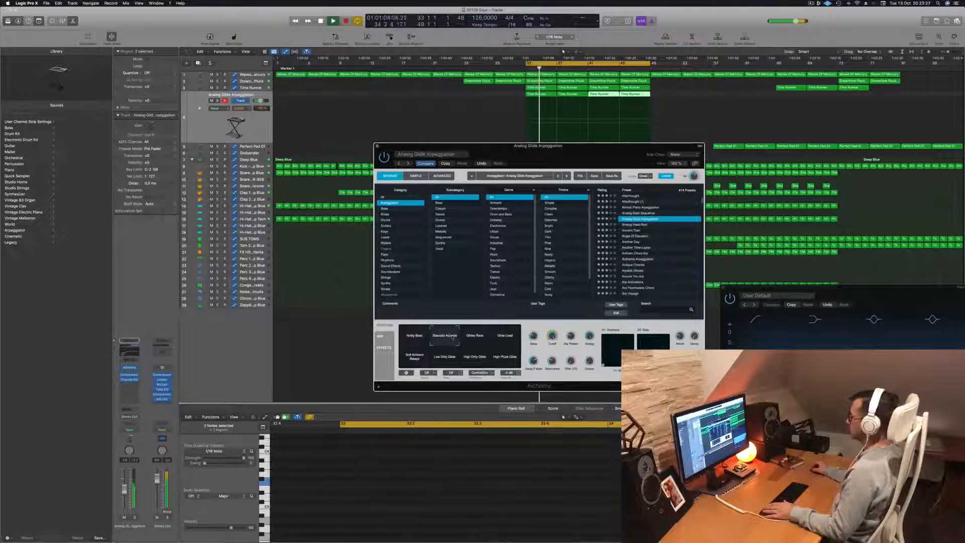
{"action": "left_click", "coordinate": [478, 340]}
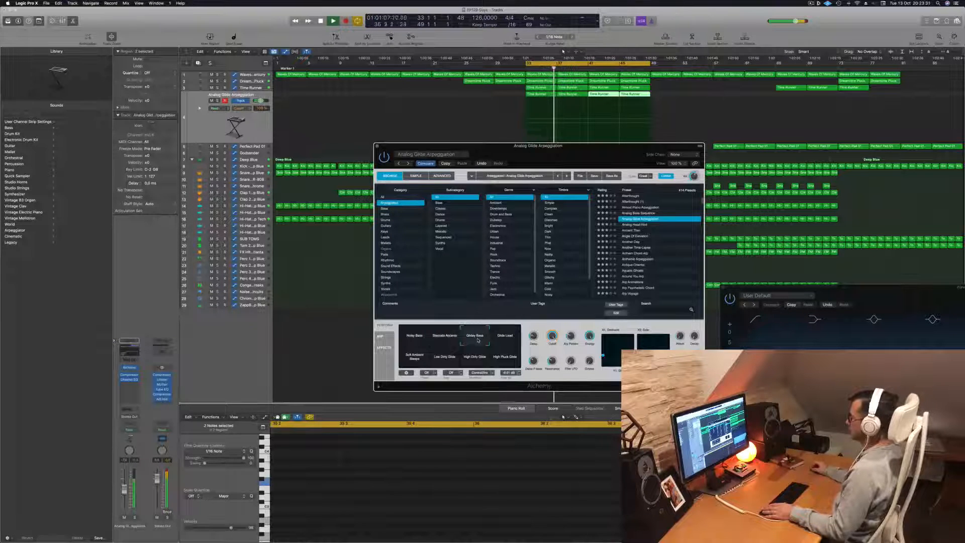
{"action": "left_click", "coordinate": [503, 339]}
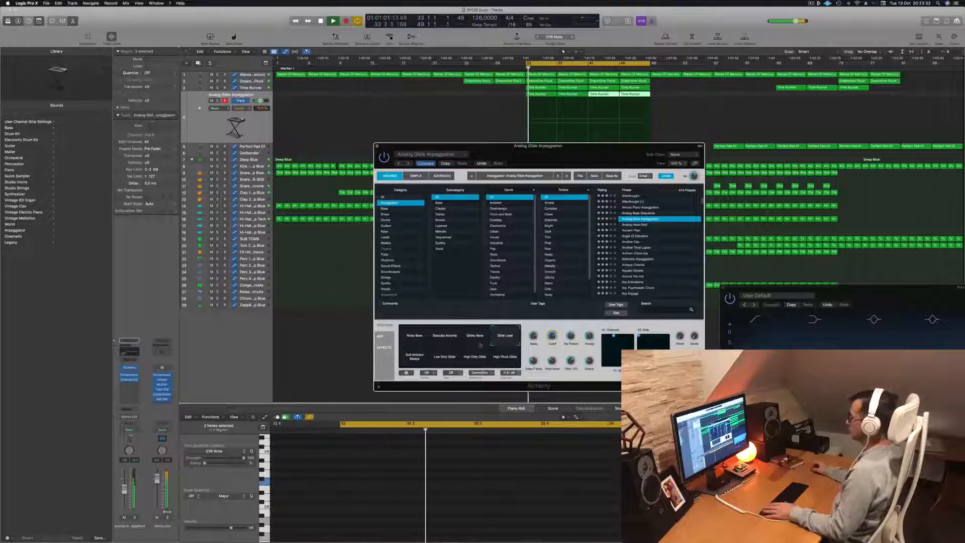
{"action": "left_click", "coordinate": [446, 358]}
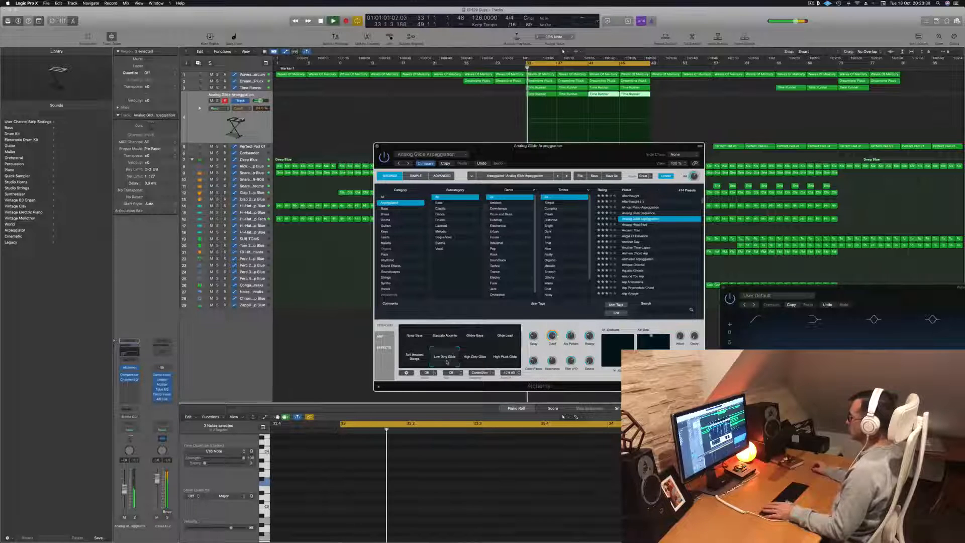
{"action": "left_click", "coordinate": [475, 358]}
{"action": "left_click", "coordinate": [507, 360]}
{"action": "left_click", "coordinate": [447, 359]}
Replay the section from bar 33 with the region selection cleared, and reopen Alchemy on the Analog Glide Arpeggiation track
{"action": "key", "text": "space"}
{"action": "key", "text": "space"}
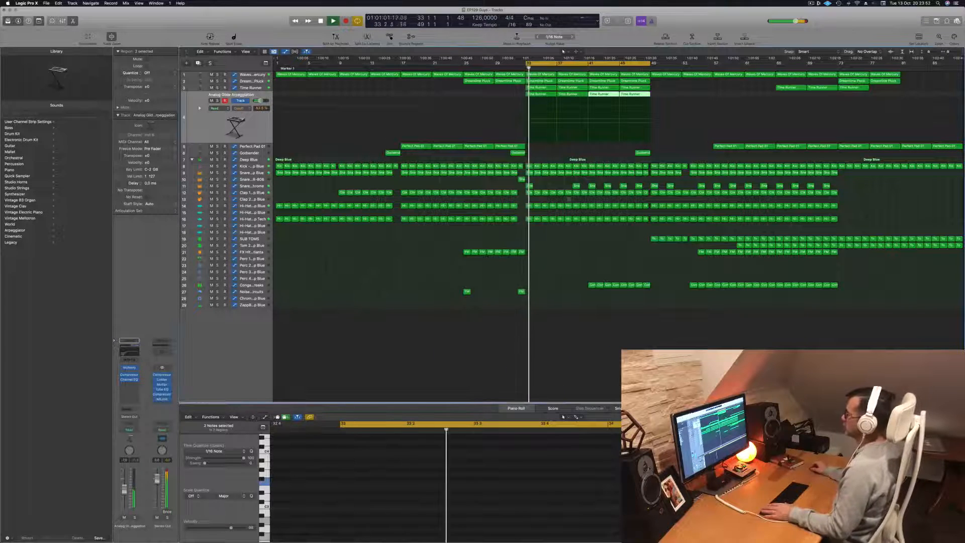
{"action": "left_click", "coordinate": [388, 316]}
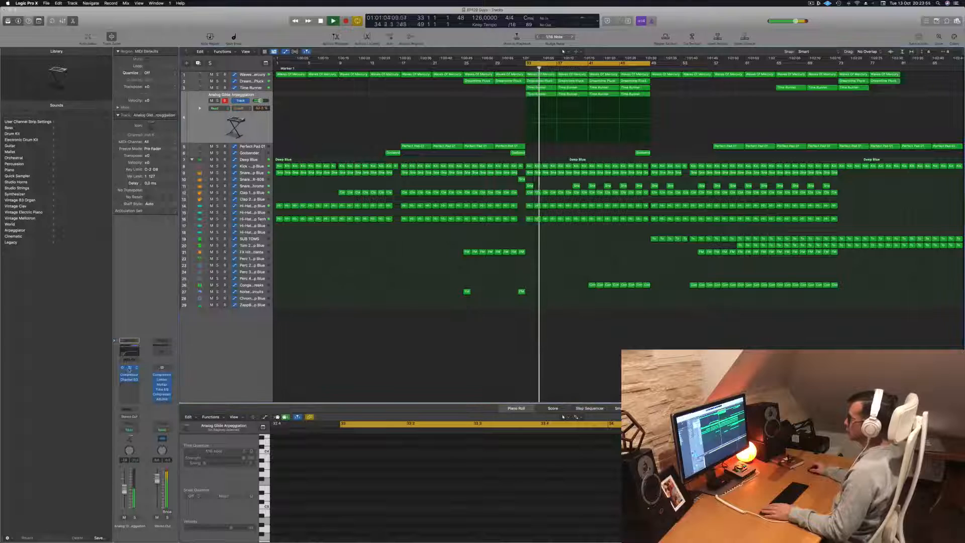
{"action": "left_click", "coordinate": [129, 367]}
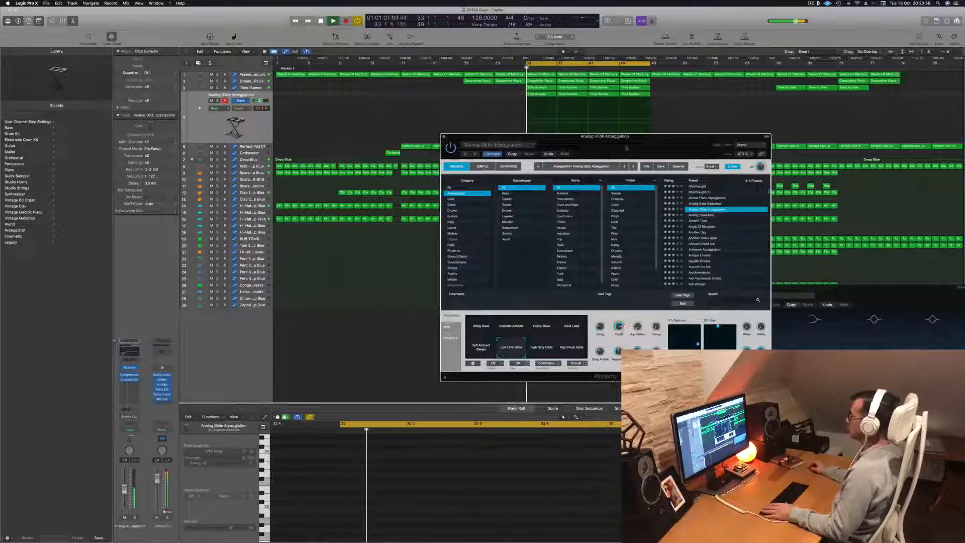
{"action": "left_click_drag", "start_coordinate": [624, 146], "coordinate": [583, 126]}
{"action": "key", "text": "space"}
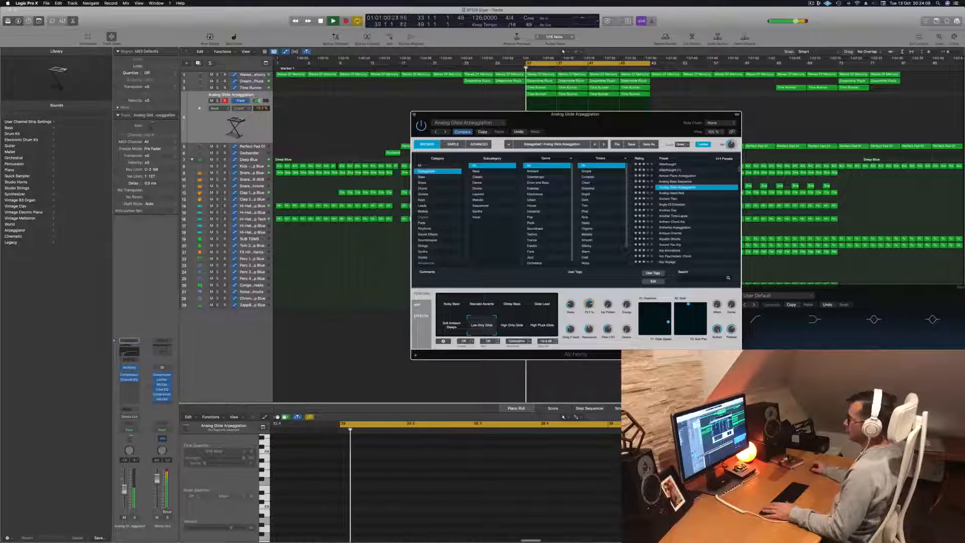
Check the Analog Glide Arpeggiation track briefly in solo, adjust Alchemy's Cutoff, then close the plug-in and replay from bar 33
{"action": "left_click", "coordinate": [134, 517]}
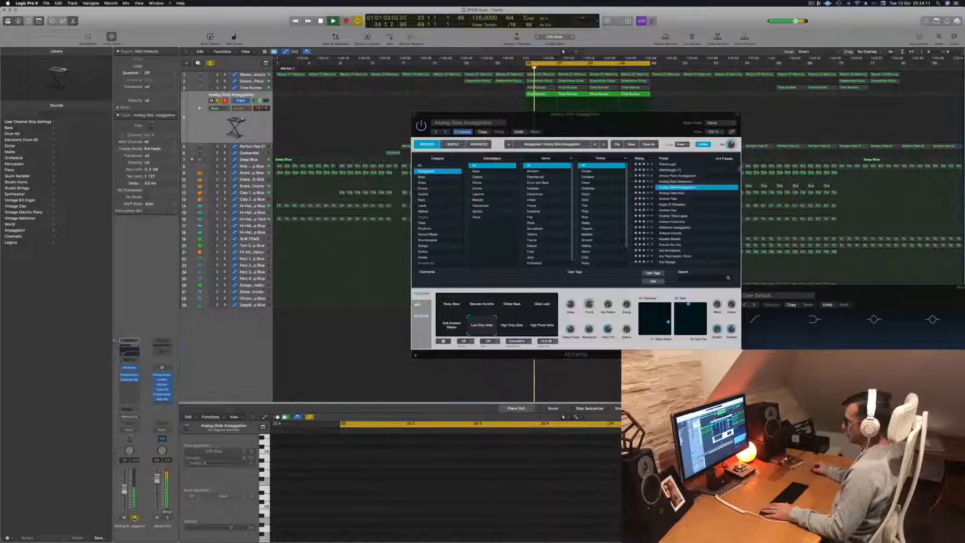
{"action": "left_click", "coordinate": [134, 517]}
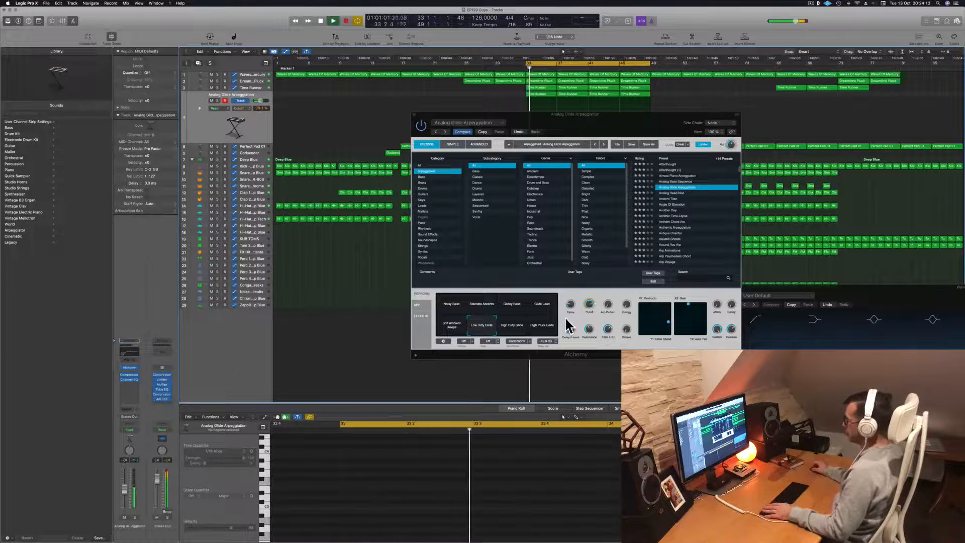
{"action": "left_click", "coordinate": [588, 308]}
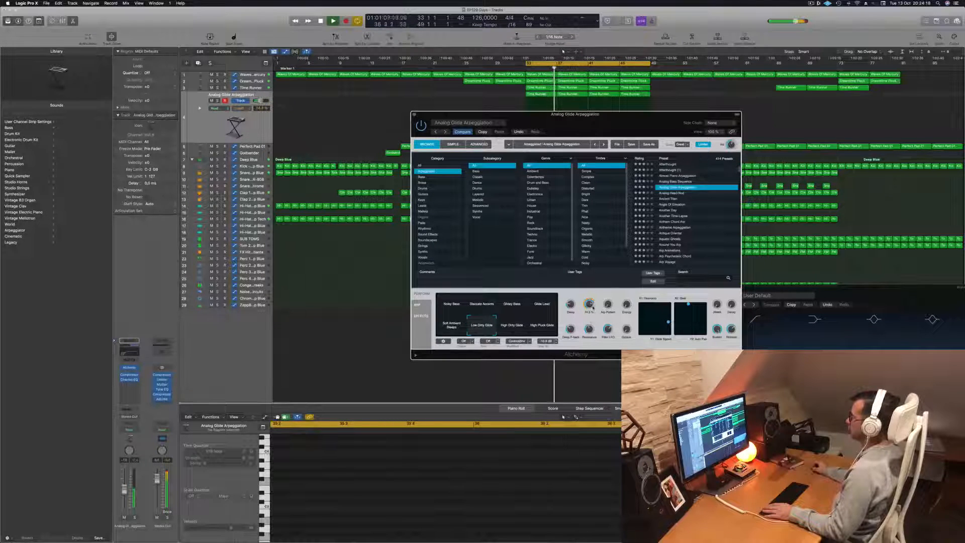
{"action": "left_click_drag", "start_coordinate": [523, 114], "coordinate": [442, 140]}
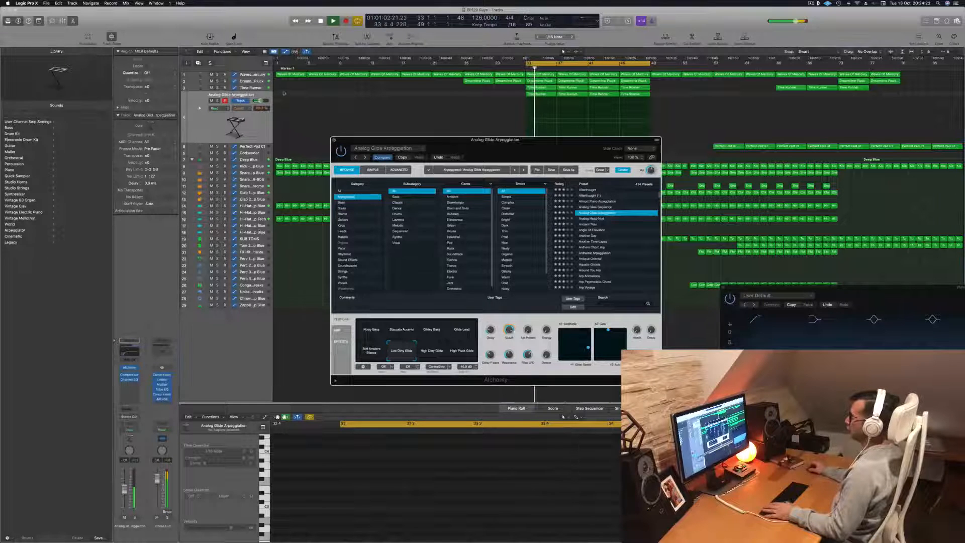
{"action": "left_click", "coordinate": [333, 140]}
{"action": "key", "text": "space"}
{"action": "key", "text": "space"}
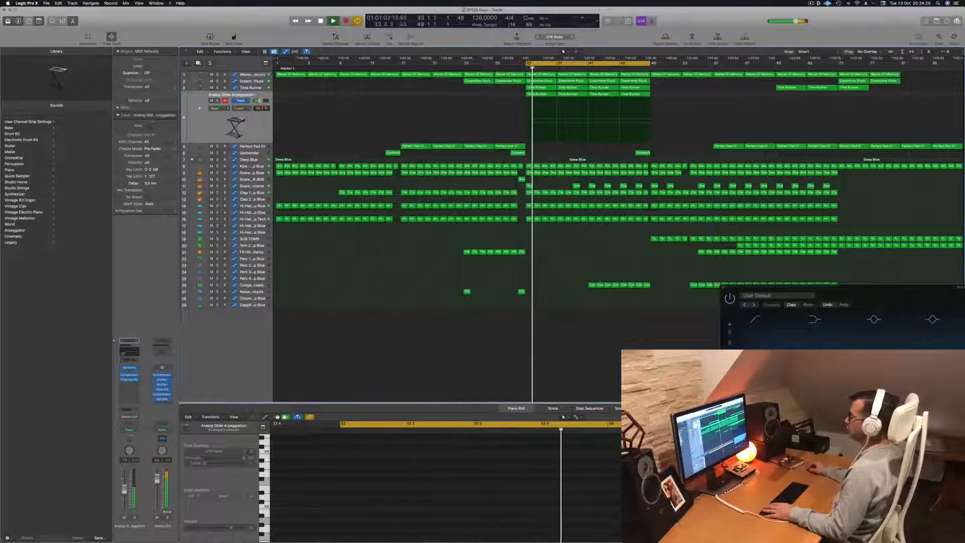
Compare the Time Runner track with the Analog Glide Arpeggiation track and lower the latter's volume slightly while listening
{"action": "left_click", "coordinate": [239, 88]}
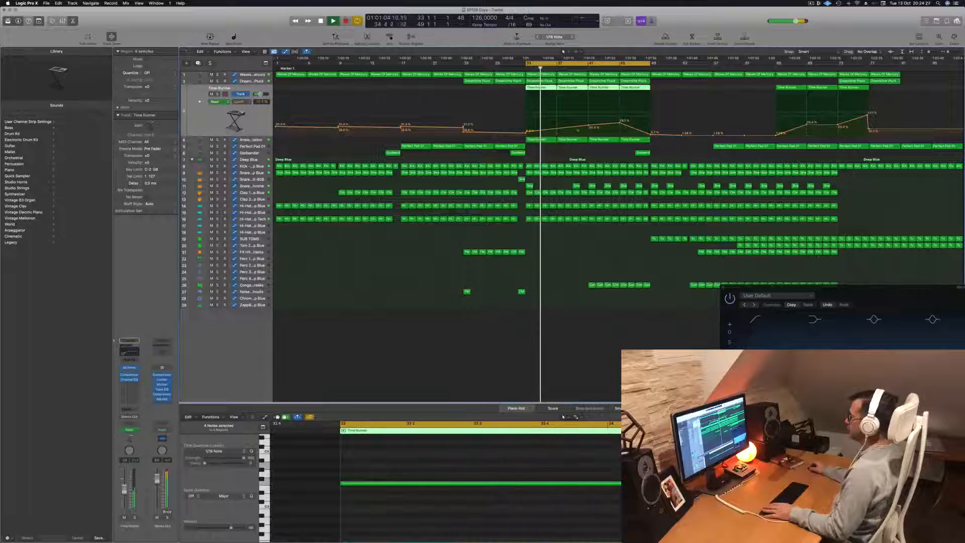
{"action": "left_click", "coordinate": [260, 141]}
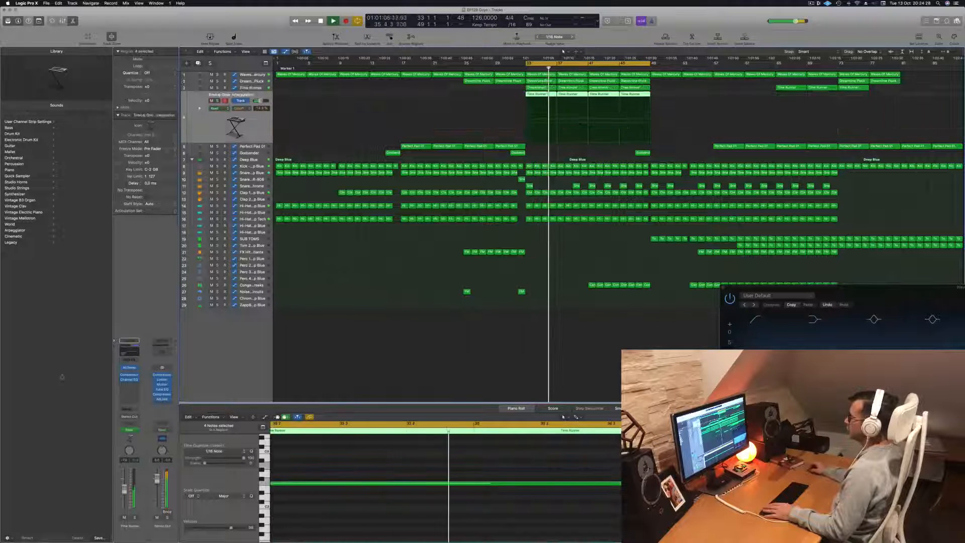
{"action": "key", "text": "Return"}
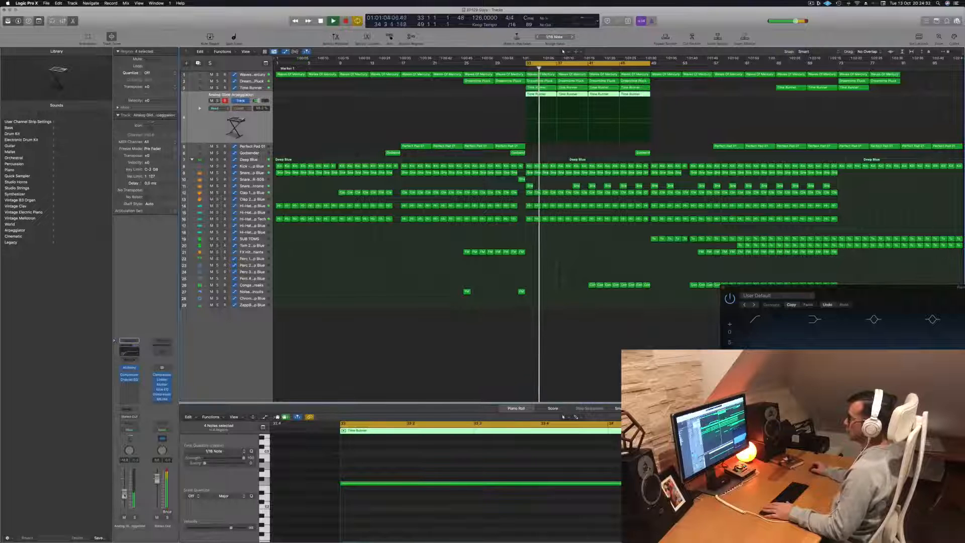
{"action": "key", "text": "Return"}
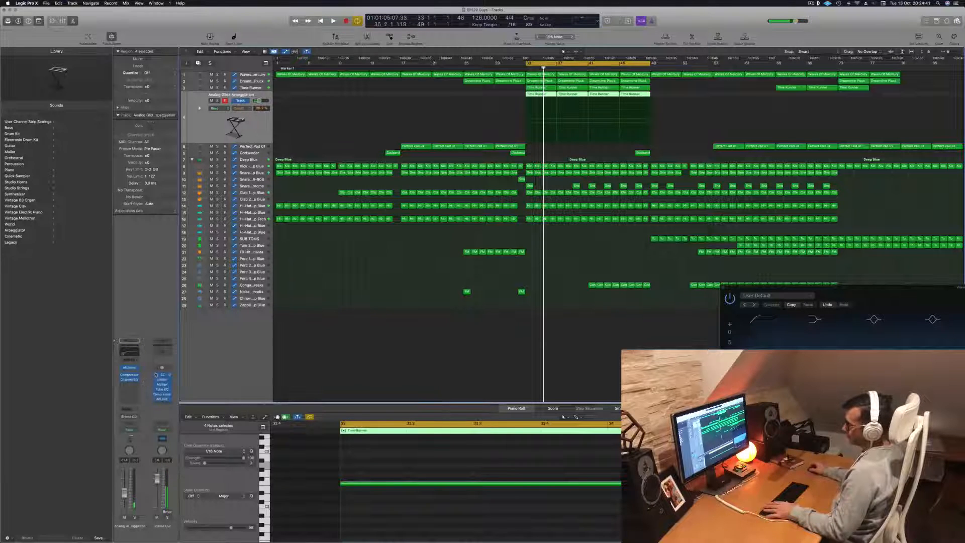
{"action": "key", "text": "space"}
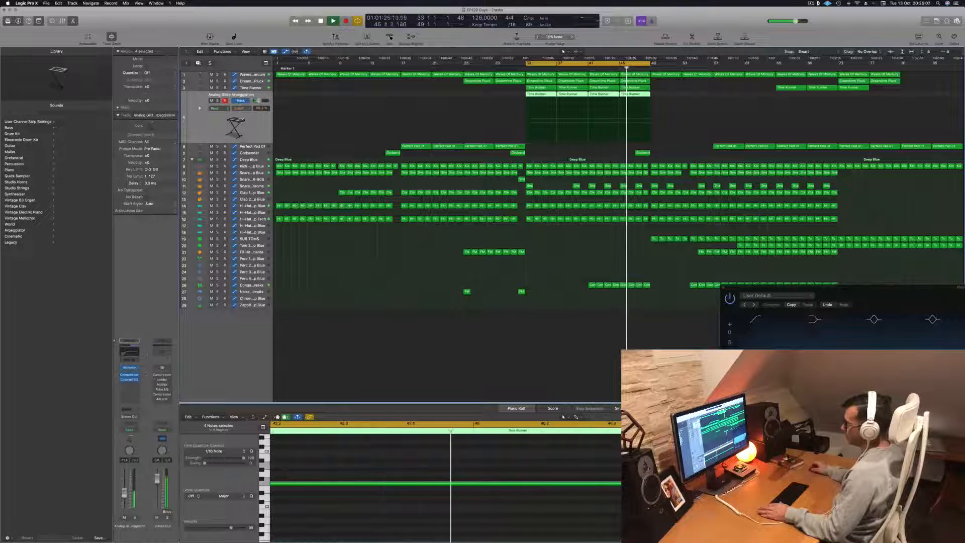
Clear the region selection, extend the cycle range's end to bar 81 and restart playback from bar 33
{"action": "left_click", "coordinate": [316, 288]}
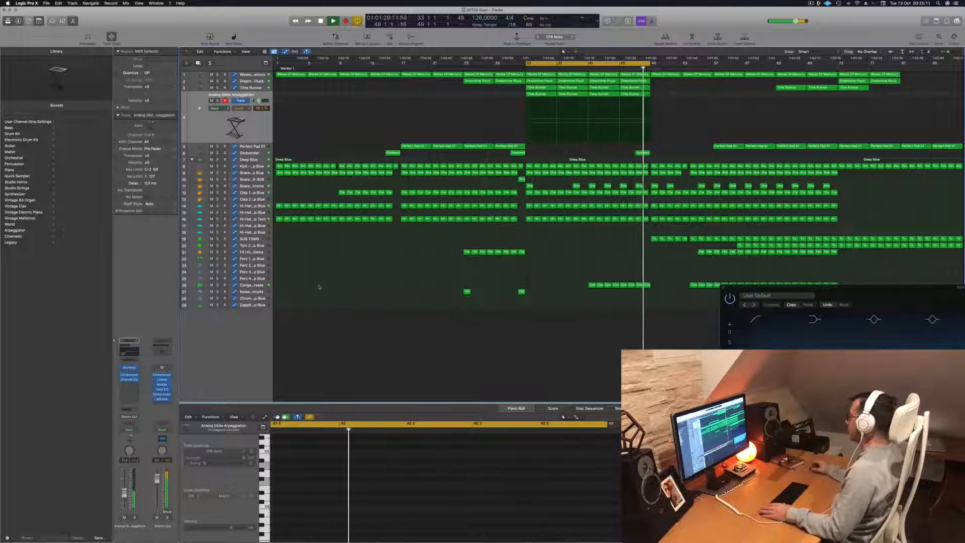
{"action": "left_click_drag", "start_coordinate": [649, 63], "coordinate": [902, 65]}
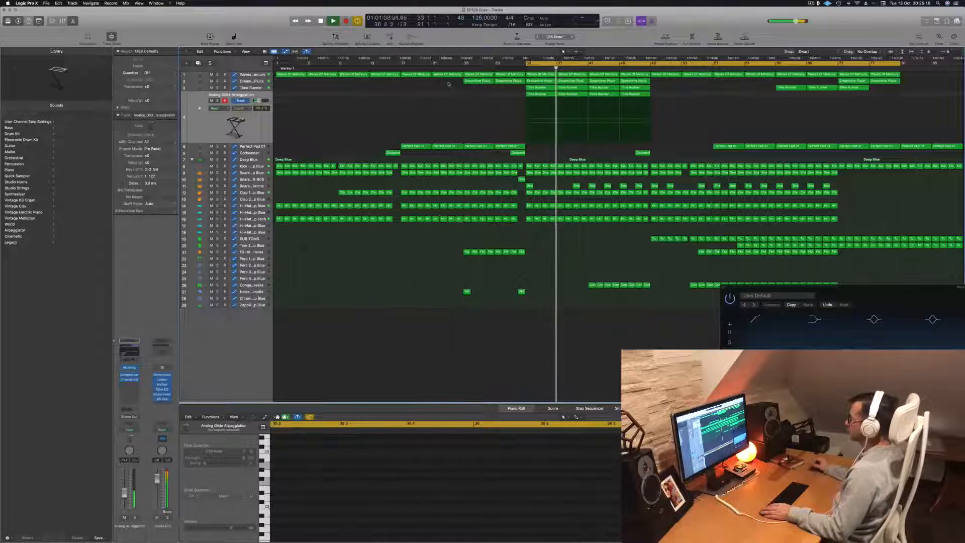
{"action": "key", "text": "space"}
{"action": "key", "text": "space"}
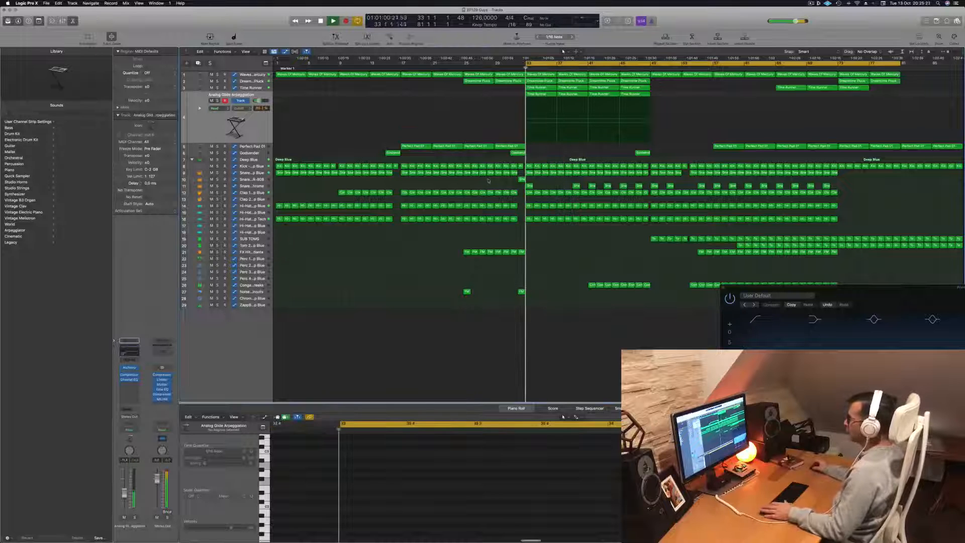
{"action": "key", "text": "space"}
{"action": "key", "text": "space"}
Compare the Analog Glide Arpeggiation and Time Runner tracks in playback, and duplicate the Time Runner track
{"action": "left_click", "coordinate": [256, 127]}
{"action": "key", "text": "space"}
{"action": "key", "text": "space"}
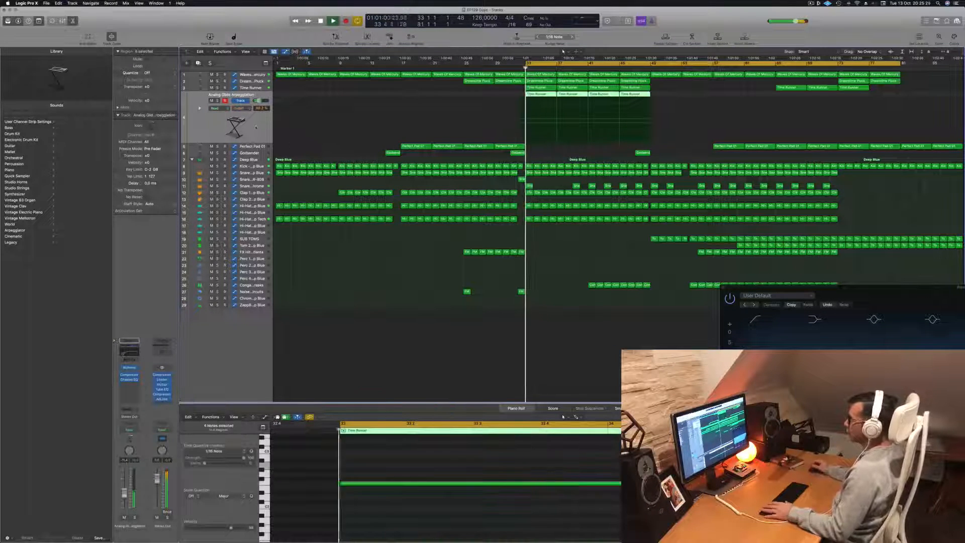
{"action": "left_click", "coordinate": [262, 87]}
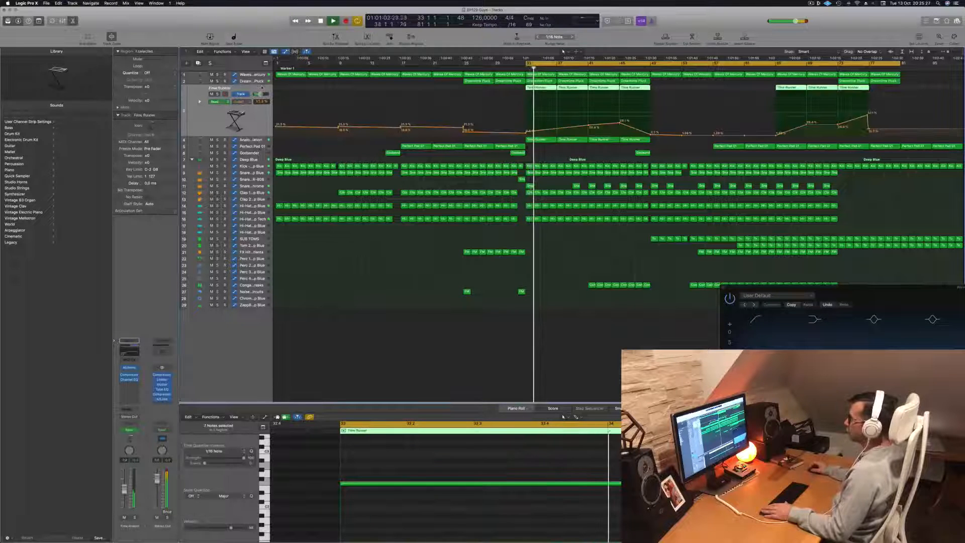
{"action": "key", "text": "super+d"}
{"action": "key", "text": "space"}
{"action": "key", "text": "space"}
Copy the Time Runner region at bar 33 onto the new Inst 7 track and check its notes during playback
{"action": "left_click_drag", "start_coordinate": [540, 90], "coordinate": [537, 88]}
{"action": "key", "text": "space"}
{"action": "key", "text": "space"}
{"action": "key", "text": "space"}
{"action": "key", "text": "space"}
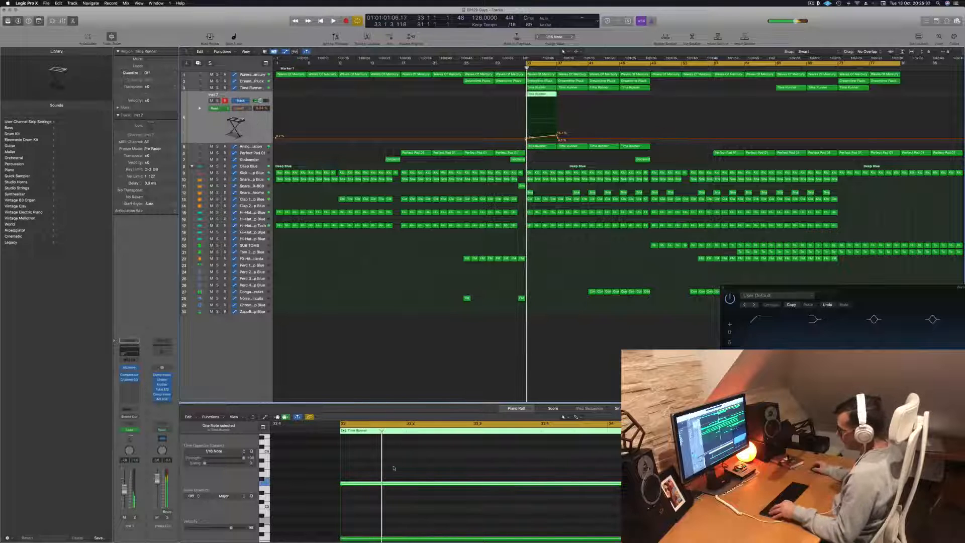
{"action": "key", "text": "super+Left"}
{"action": "key", "text": "super+Down"}
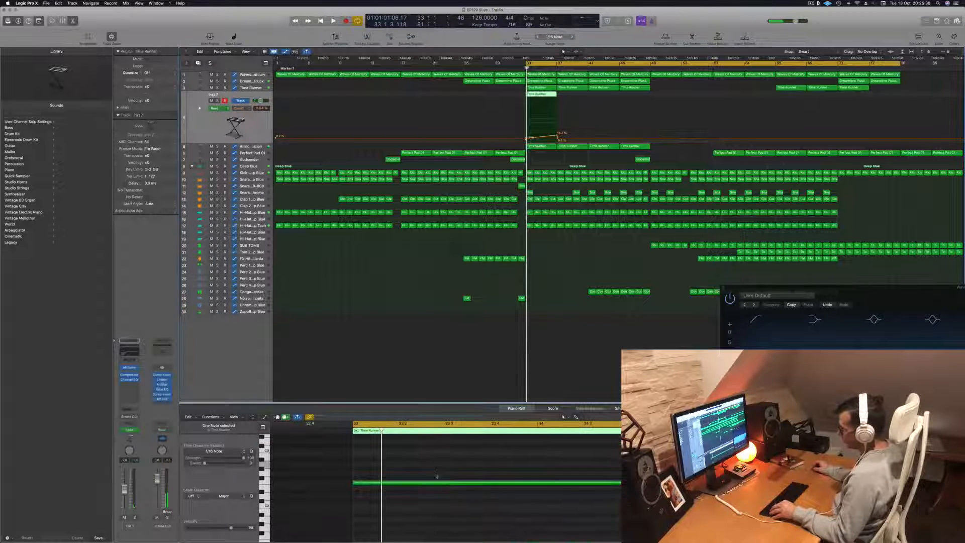
{"action": "left_click", "coordinate": [451, 492]}
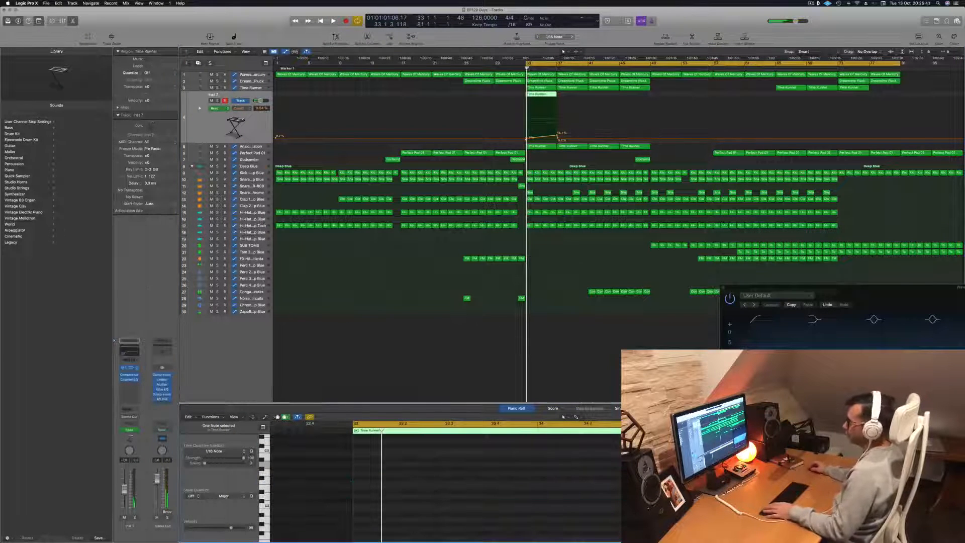
Arrange Time Runner regions on the Inst 7 track from bar 33 to bar 49 and check the playback
{"action": "left_click_drag", "start_coordinate": [527, 94], "coordinate": [558, 94]}
{"action": "key", "text": "a"}
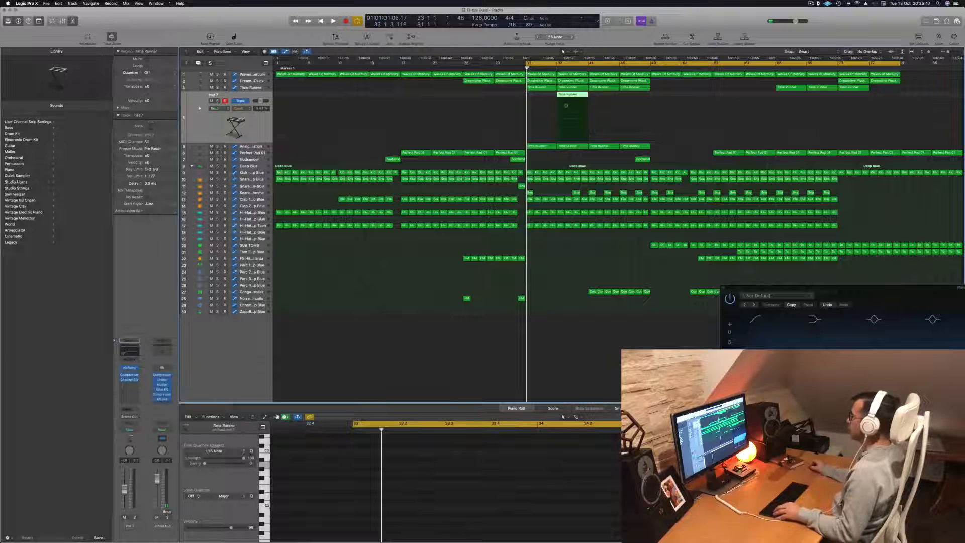
{"action": "left_click_drag", "start_coordinate": [564, 97], "coordinate": [598, 98]}
{"action": "key", "text": "space"}
{"action": "key", "text": "space"}
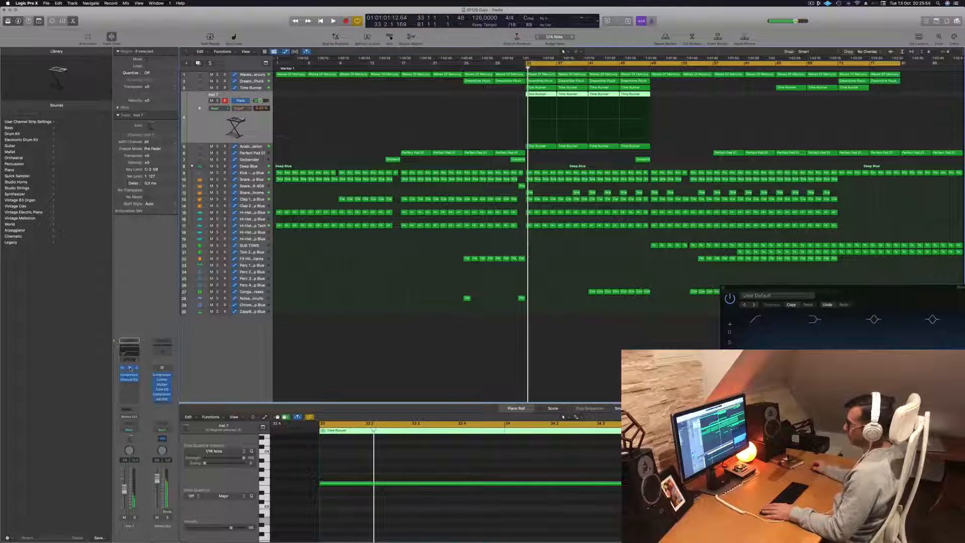
Open Alchemy on the Inst 7 track, show the Drums presets, load Beat Box Battle Kit 03 and start playback
{"action": "left_click", "coordinate": [130, 367]}
{"action": "left_click_drag", "start_coordinate": [479, 92], "coordinate": [497, 99]}
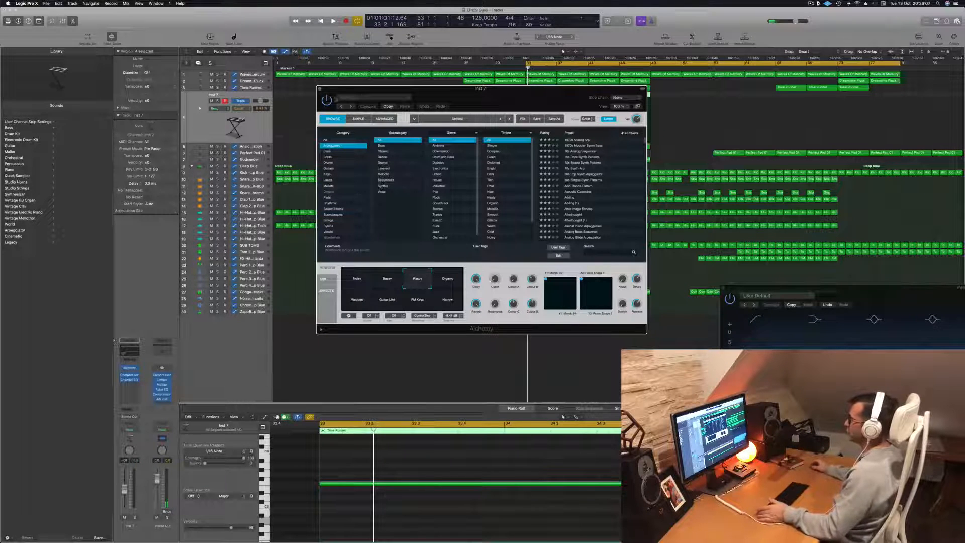
{"action": "left_click_drag", "start_coordinate": [516, 97], "coordinate": [511, 97]}
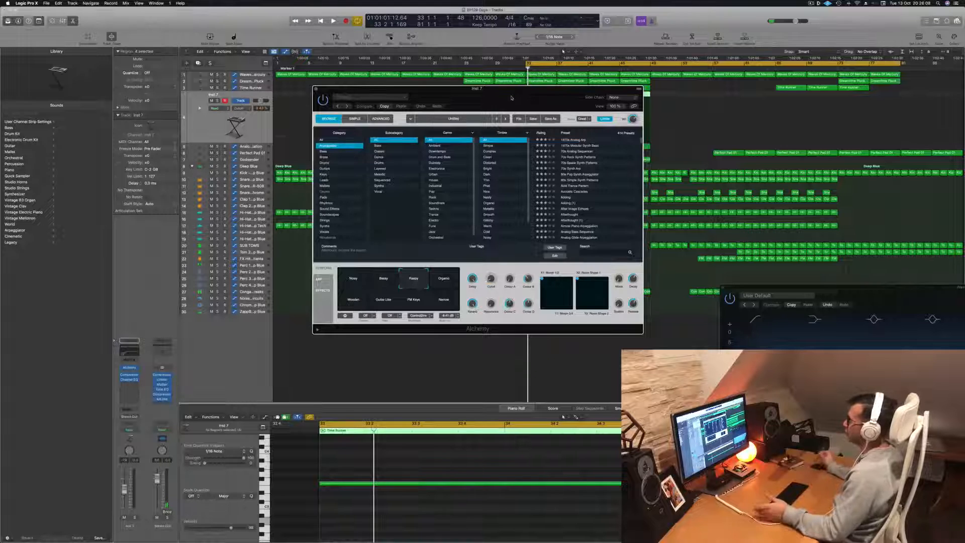
{"action": "left_click_drag", "start_coordinate": [511, 97], "coordinate": [541, 100]}
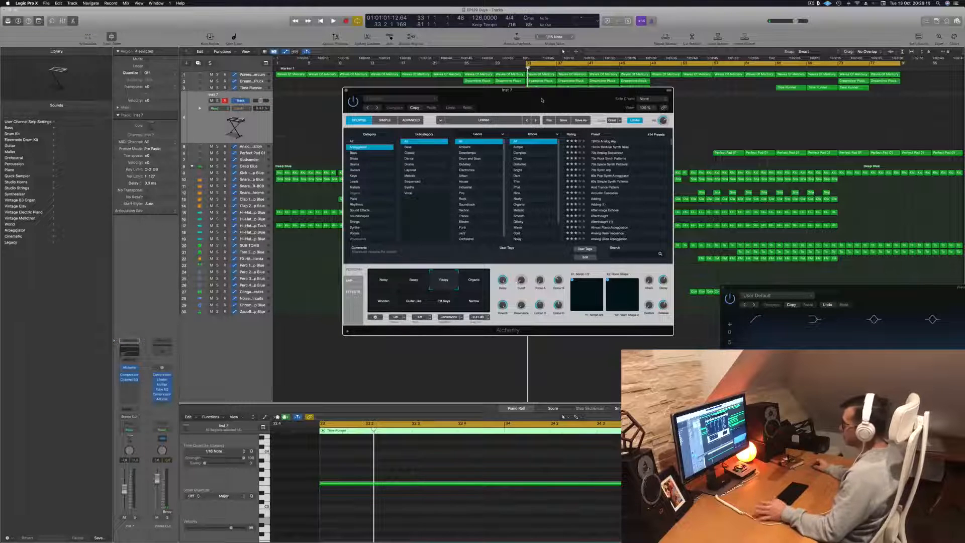
{"action": "left_click", "coordinate": [360, 164]}
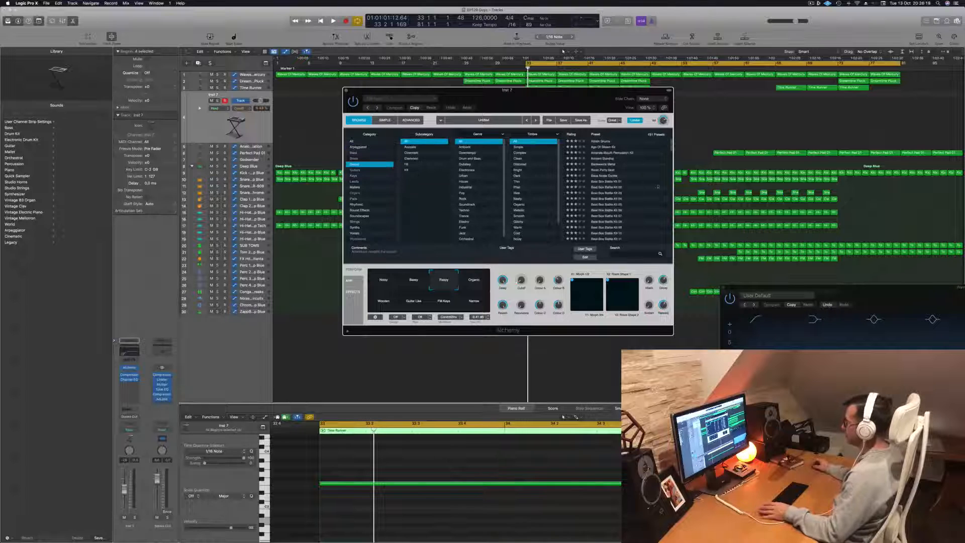
{"action": "left_click_drag", "start_coordinate": [586, 98], "coordinate": [781, 128]}
{"action": "key", "text": "space"}
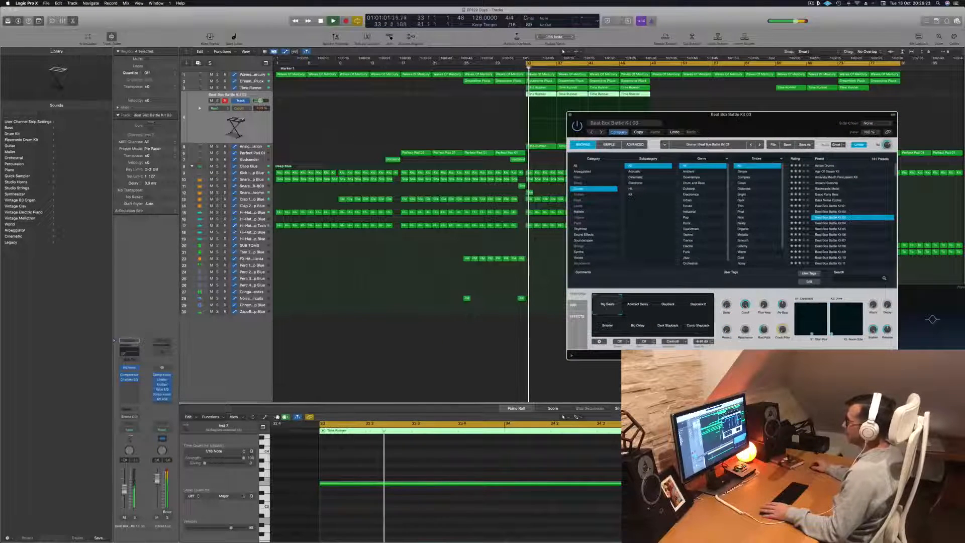
Check the Beat Box Battle Kit 03 track in solo, then replay it with the full mix
{"action": "left_click", "coordinate": [218, 101]}
{"action": "key", "text": "space"}
{"action": "key", "text": "space"}
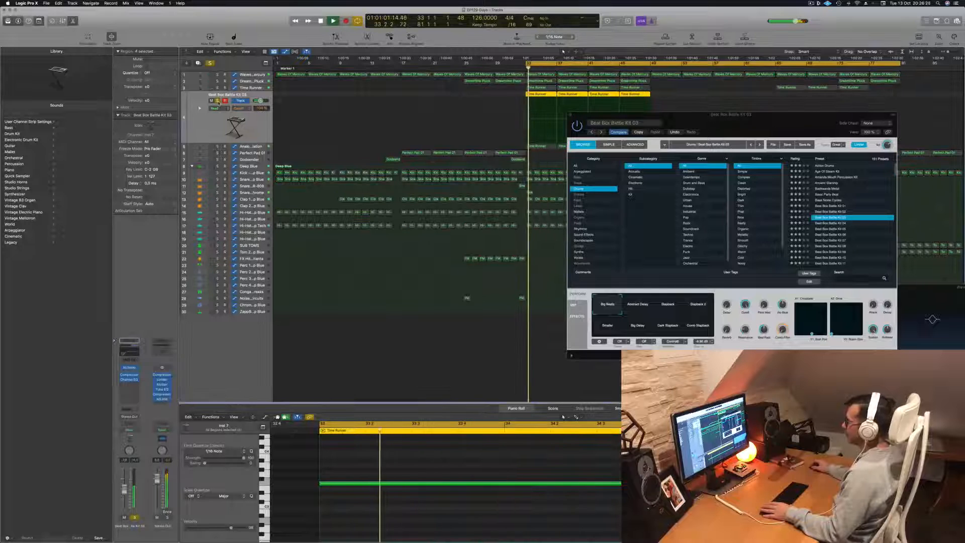
{"action": "left_click", "coordinate": [218, 101]}
{"action": "key", "text": "space"}
{"action": "key", "text": "space"}
Audition the Alchemy drum presets Backwards Metal, Ancient Starship and Beat Box Parts 01 against the playing track
{"action": "left_click", "coordinate": [829, 188]}
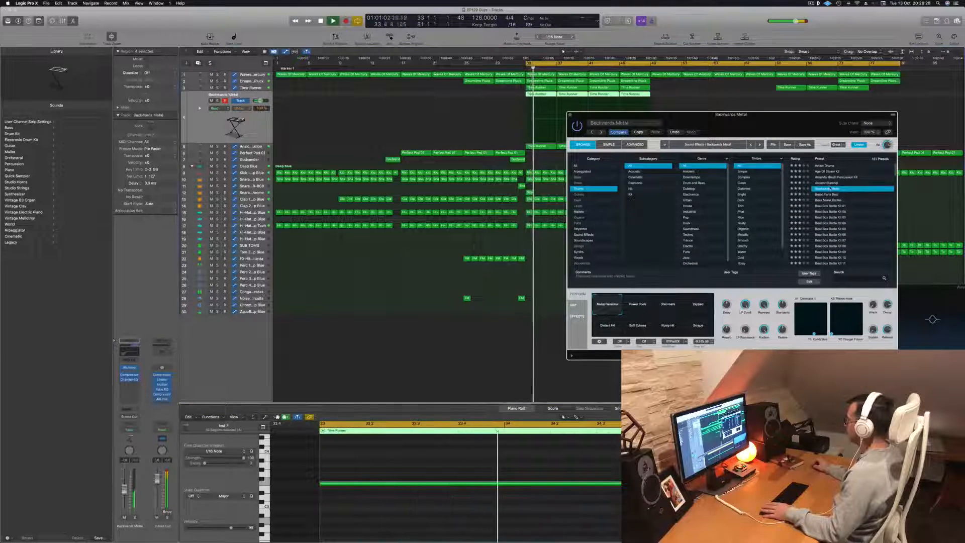
{"action": "left_click", "coordinate": [828, 183]}
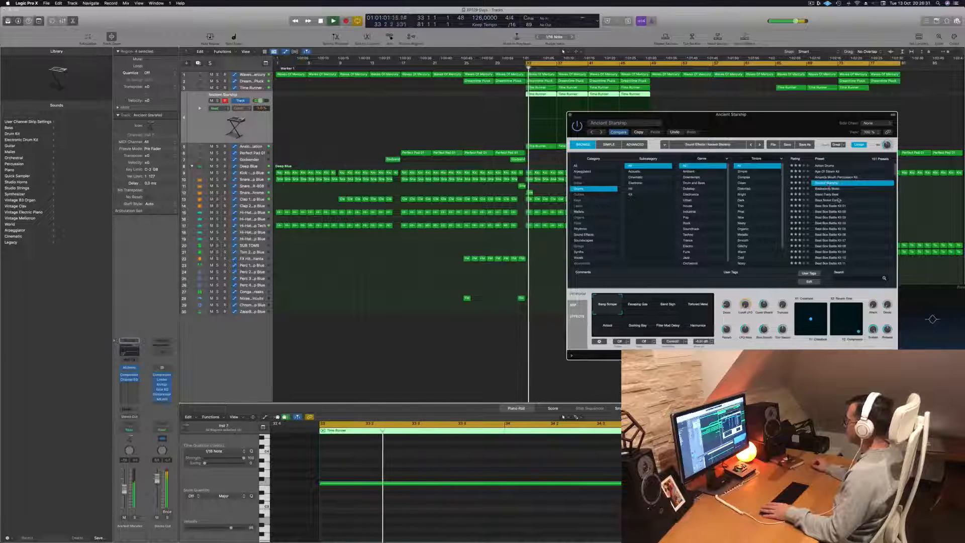
{"action": "scroll", "coordinate": [838, 200], "scroll_direction": "down", "scroll_amount": 5}
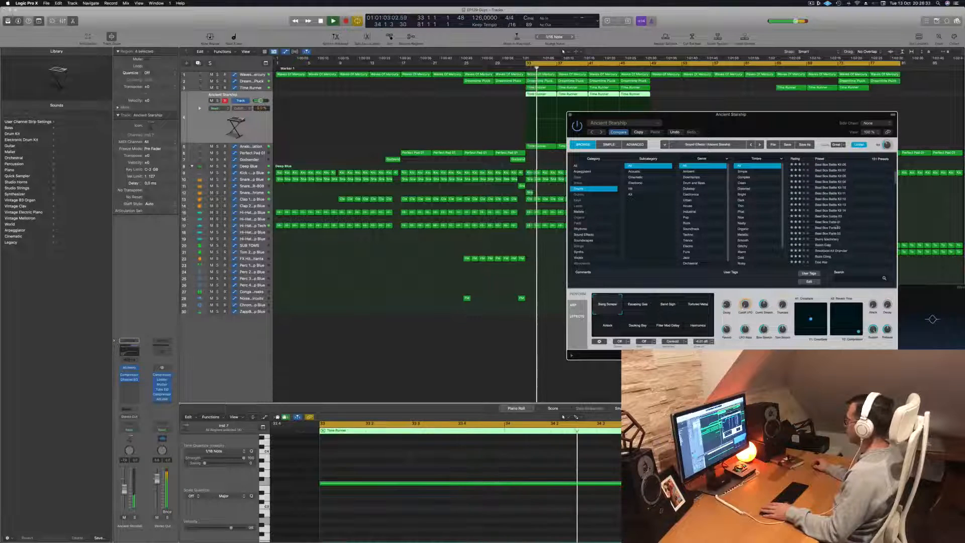
{"action": "left_click", "coordinate": [840, 221]}
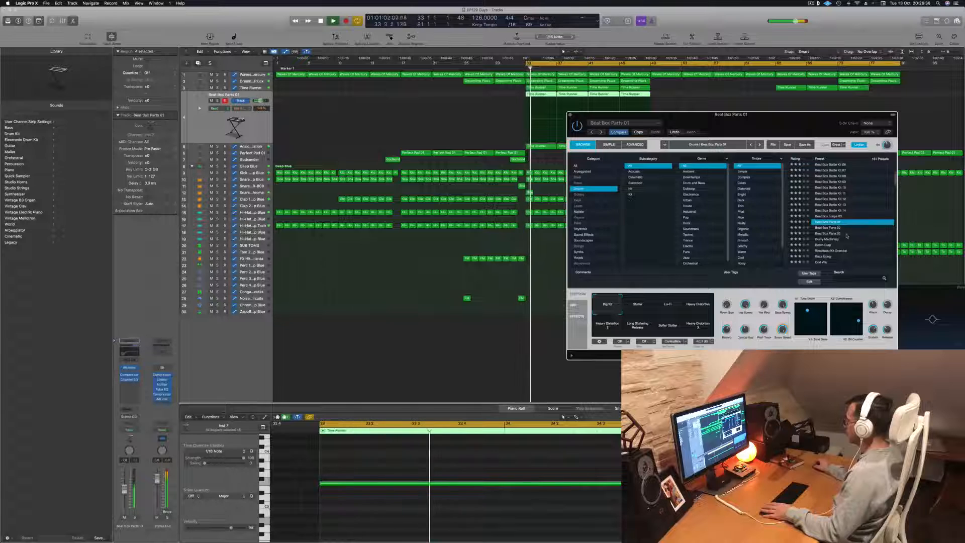
Audition the Alchemy presets Blurry Machinery, Breakbeat Kit Granular and Cutting Through Ice Caves during playback
{"action": "scroll", "coordinate": [830, 228], "scroll_direction": "down", "scroll_amount": 2}
{"action": "left_click", "coordinate": [827, 217]}
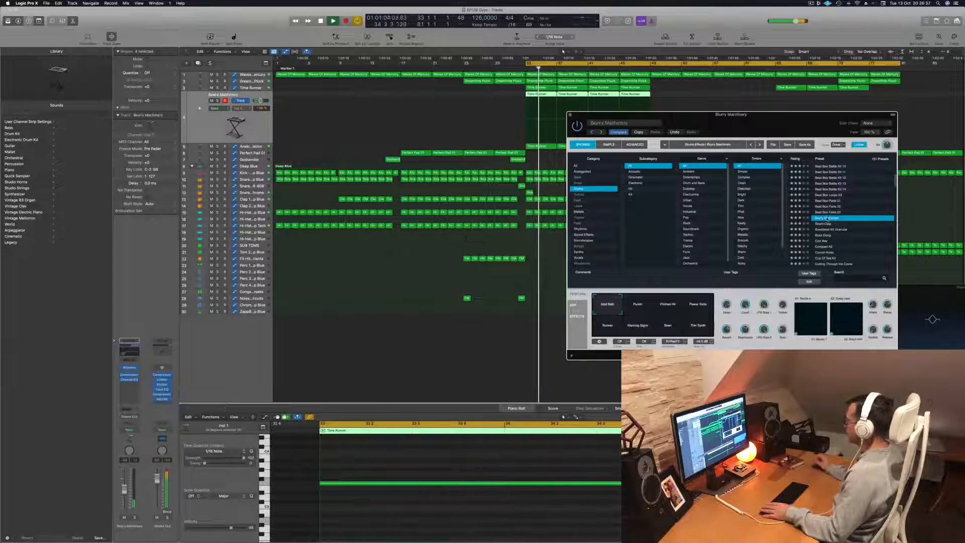
{"action": "scroll", "coordinate": [835, 211], "scroll_direction": "down", "scroll_amount": 2}
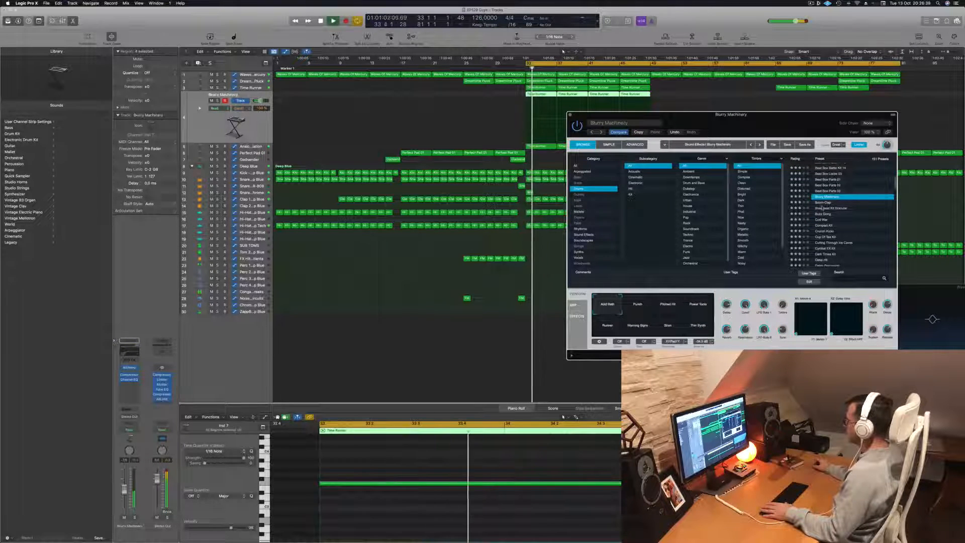
{"action": "left_click", "coordinate": [835, 208]}
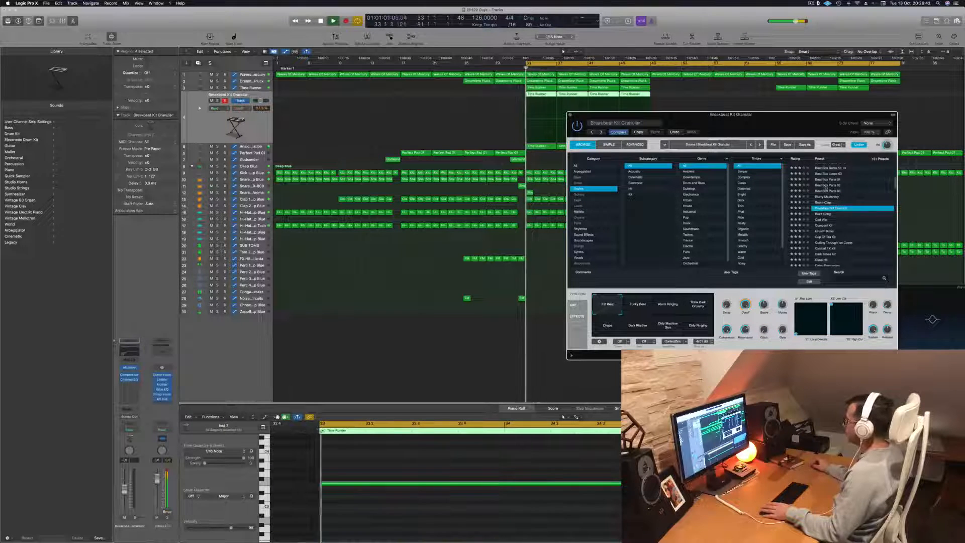
{"action": "scroll", "coordinate": [835, 219], "scroll_direction": "down", "scroll_amount": 2}
{"action": "left_click", "coordinate": [836, 218]}
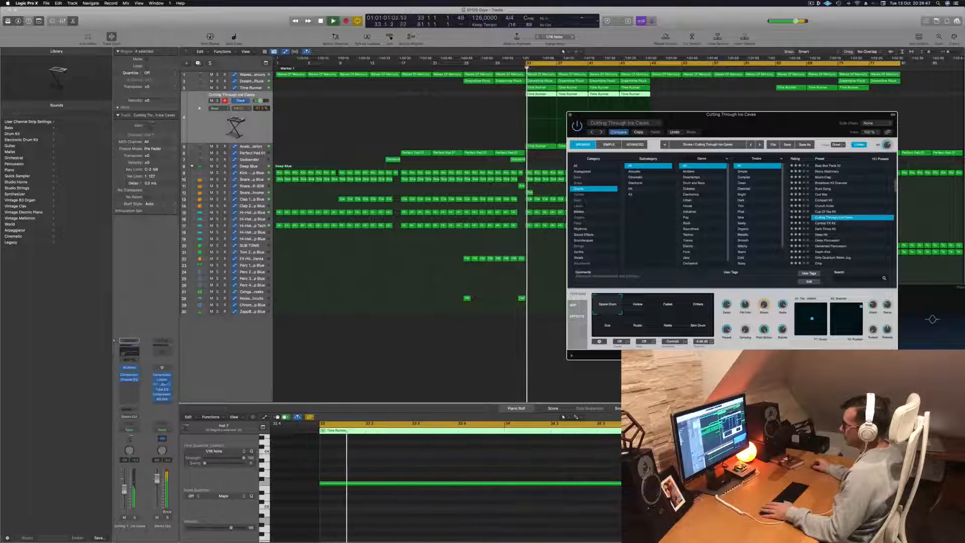
Insert an Arpeggiator MIDI effect on the Cutting Through Ice Caves track, adjust its Rate during playback and close its window
{"action": "left_click", "coordinate": [132, 360]}
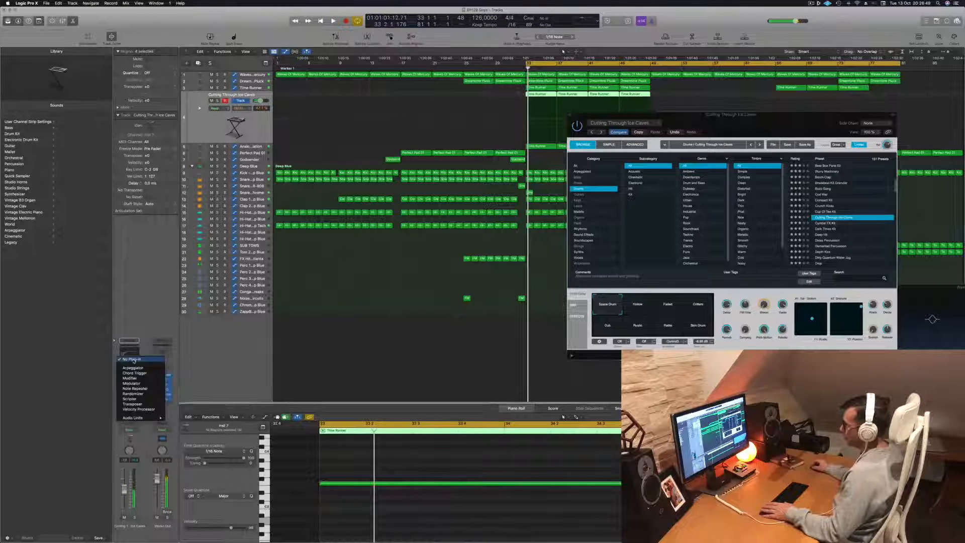
{"action": "left_click", "coordinate": [133, 367]}
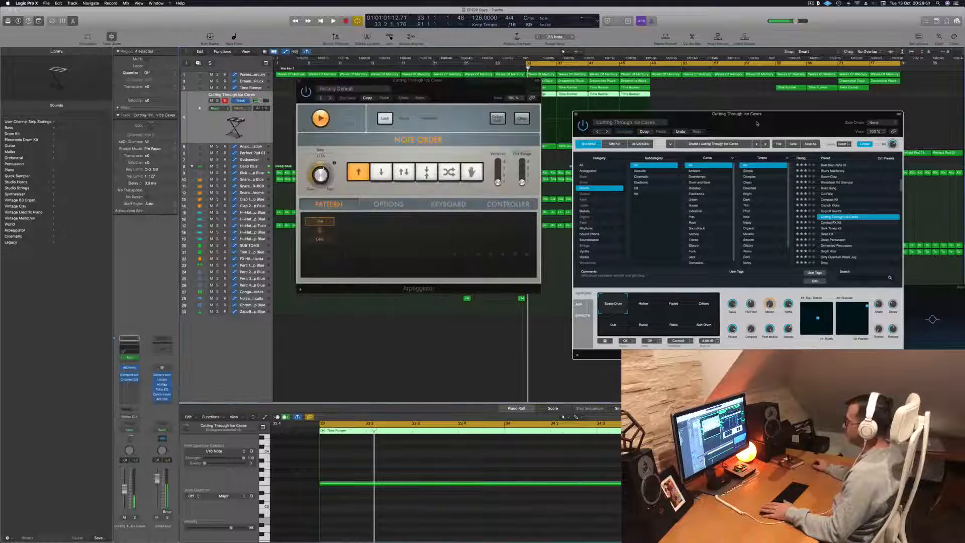
{"action": "left_click_drag", "start_coordinate": [744, 123], "coordinate": [714, 123]}
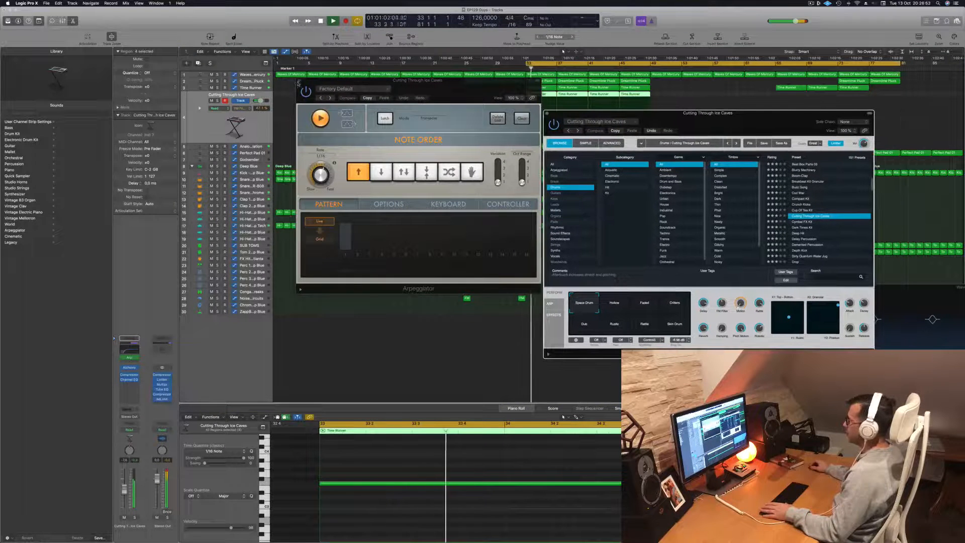
{"action": "key", "text": "space"}
{"action": "key", "text": "space"}
{"action": "left_click_drag", "start_coordinate": [321, 176], "coordinate": [324, 187]}
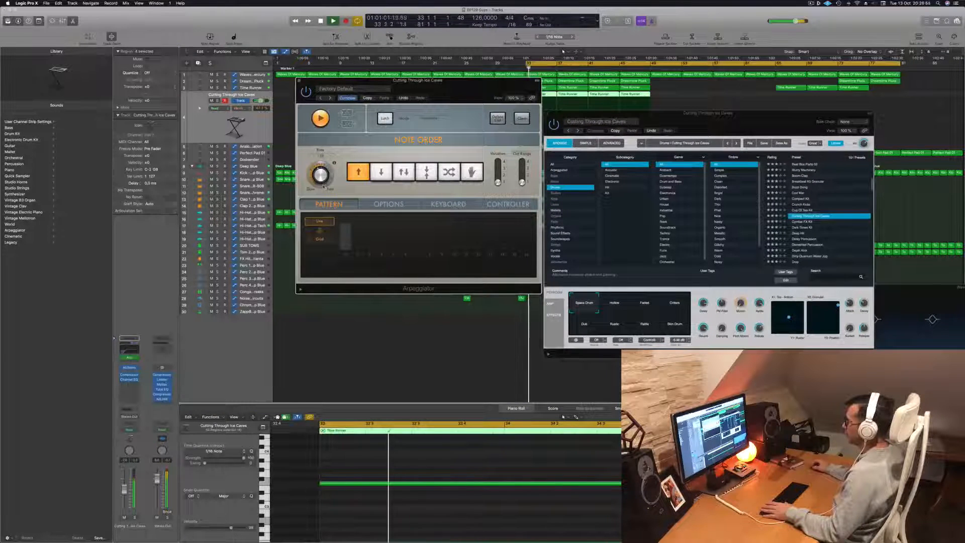
{"action": "left_click", "coordinate": [299, 80]}
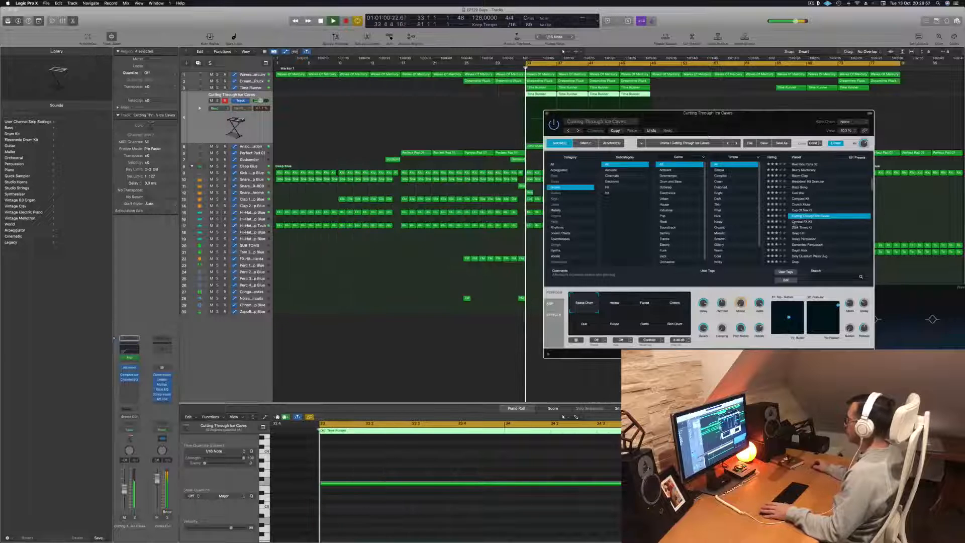
Audition the Dark Times Kit and Deep Hit presets in Alchemy, then load Delay Percussion
{"action": "left_click", "coordinate": [799, 228]}
{"action": "left_click_drag", "start_coordinate": [762, 122], "coordinate": [776, 106]}
{"action": "left_click", "coordinate": [808, 217]}
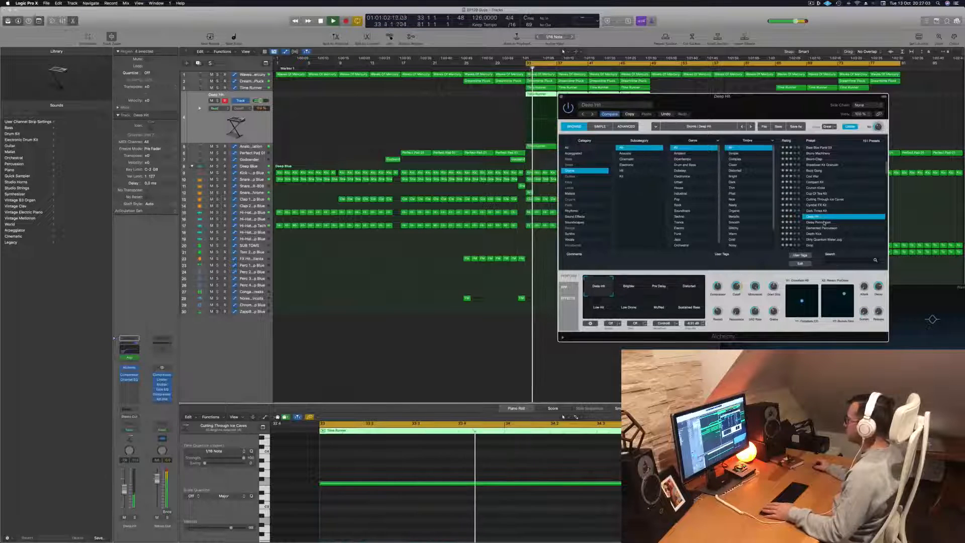
{"action": "left_click", "coordinate": [825, 223]}
{"action": "left_click_drag", "start_coordinate": [753, 98], "coordinate": [756, 77]}
Audition Delay Percussion's performance snapshots from Frozen through Cavern while the track plays
{"action": "left_click", "coordinate": [633, 264]}
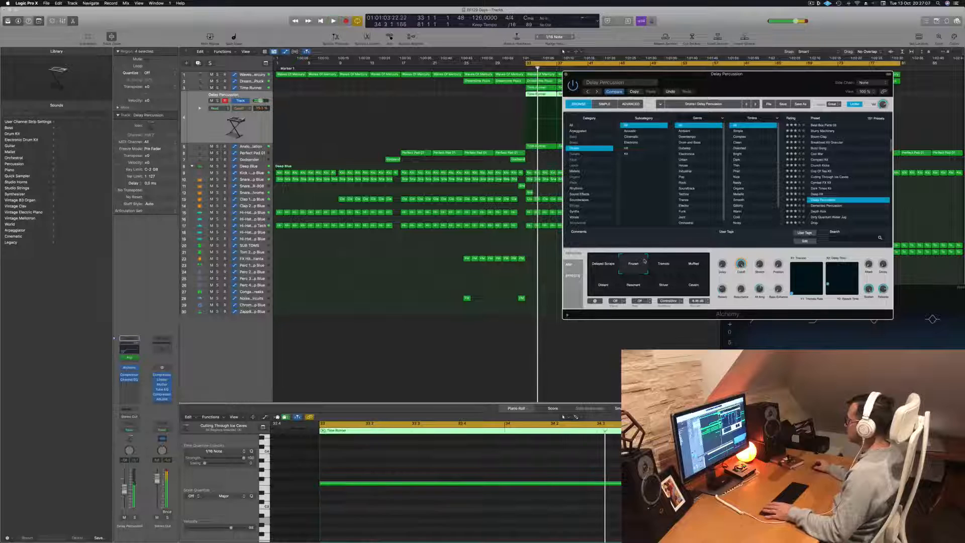
{"action": "left_click", "coordinate": [663, 266]}
{"action": "left_click", "coordinate": [692, 267]}
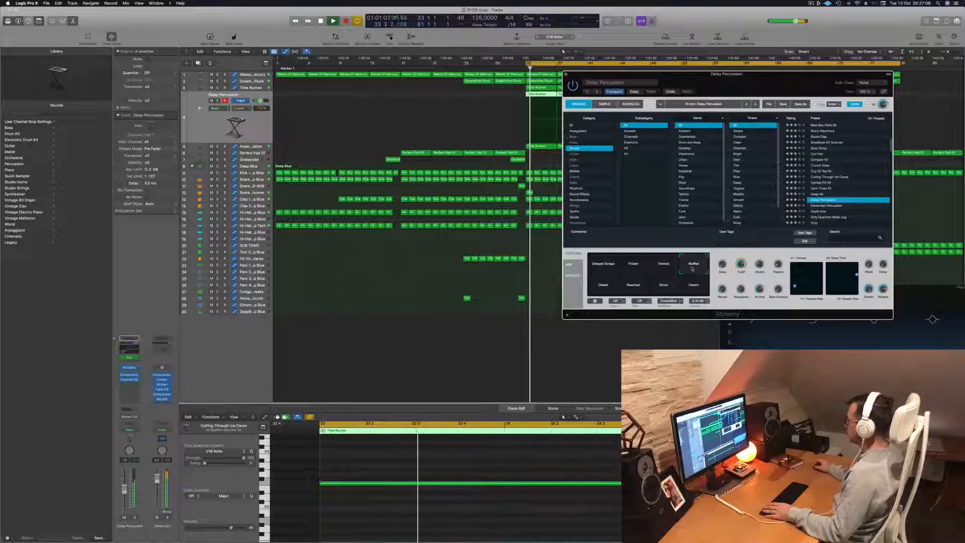
{"action": "left_click", "coordinate": [605, 289]}
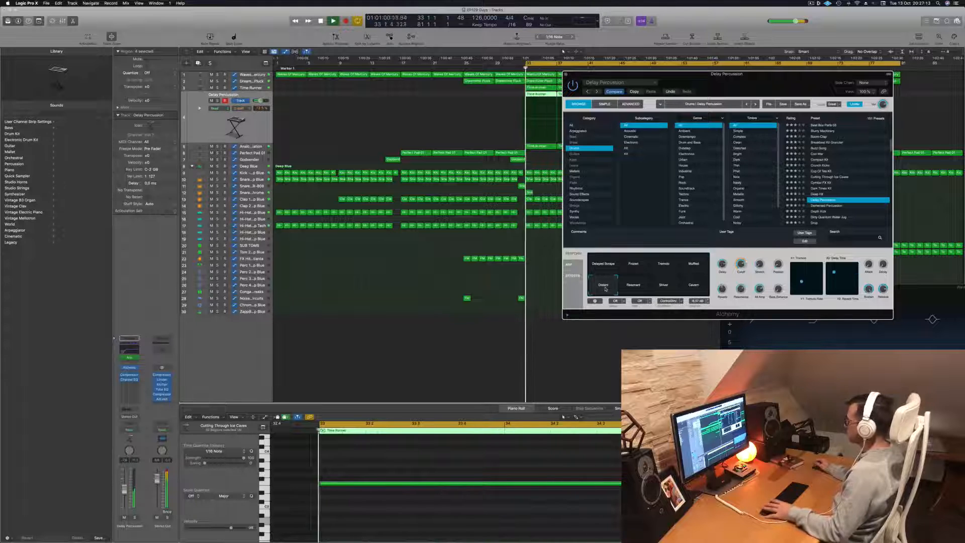
{"action": "left_click", "coordinate": [638, 290]}
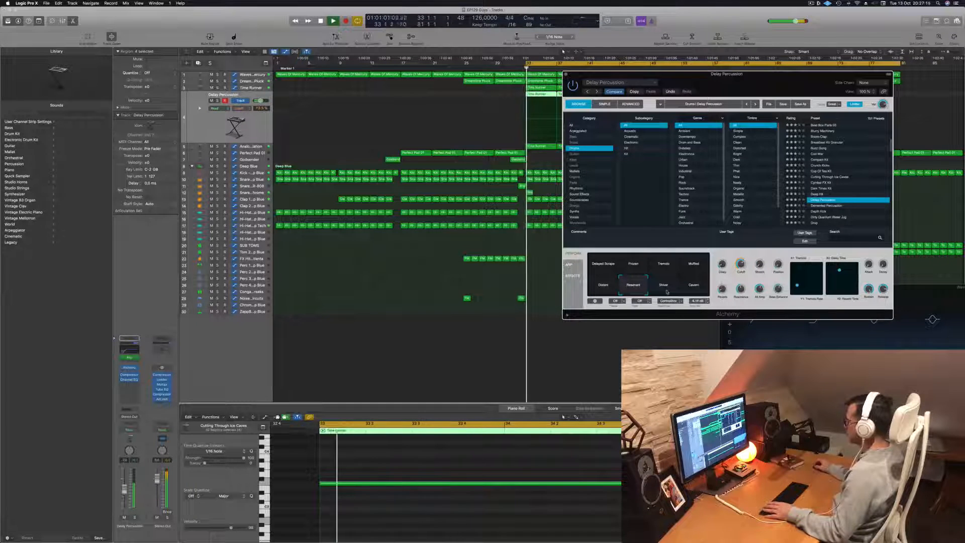
{"action": "left_click", "coordinate": [666, 290]}
{"action": "left_click", "coordinate": [693, 289]}
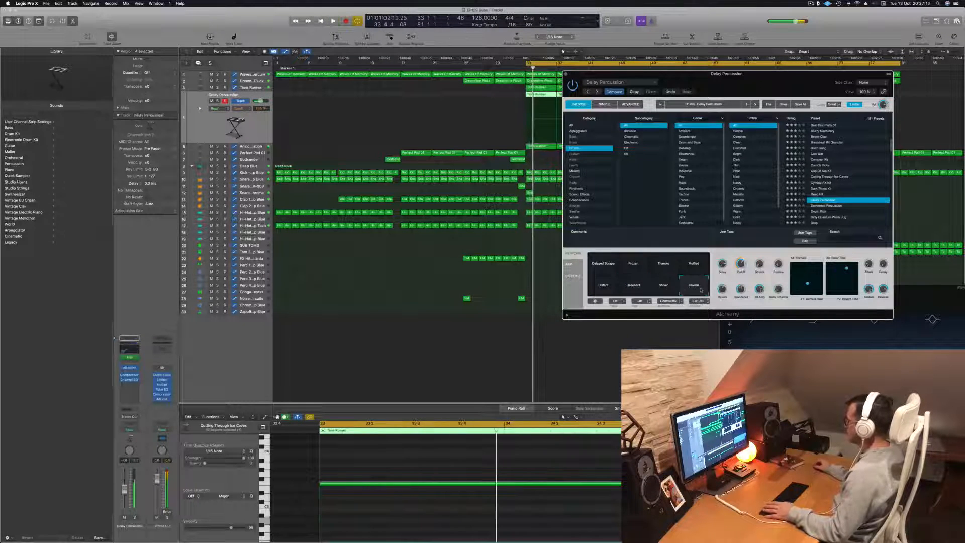
Audition the Alchemy drum presets Demented Percussion, Depth Kick and Dirty Quantum Water Jug
{"action": "left_click", "coordinate": [835, 205]}
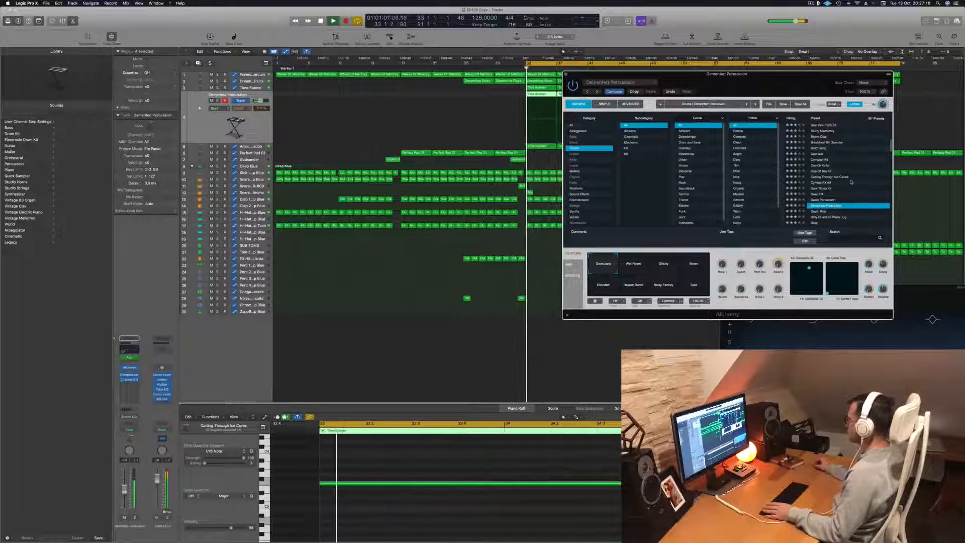
{"action": "left_click", "coordinate": [833, 211]}
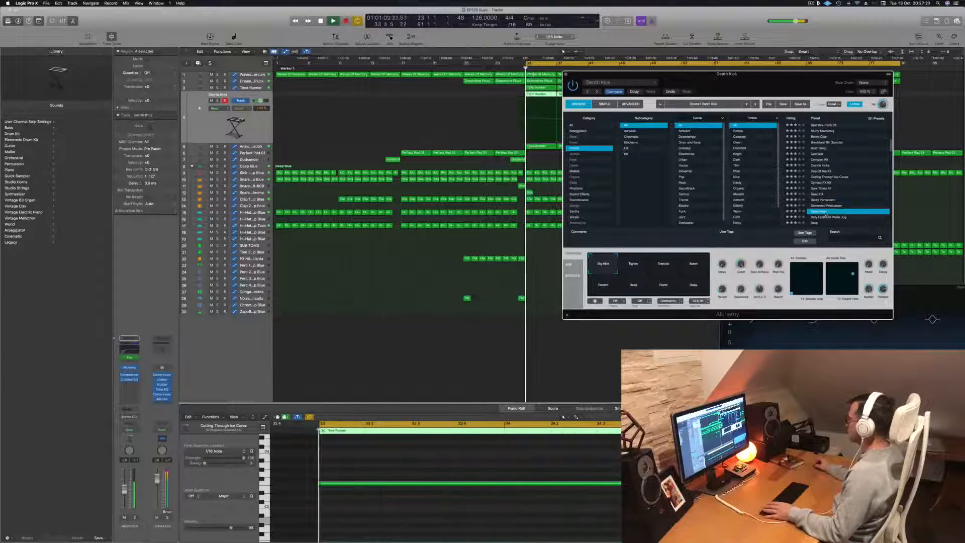
{"action": "left_click", "coordinate": [828, 217]}
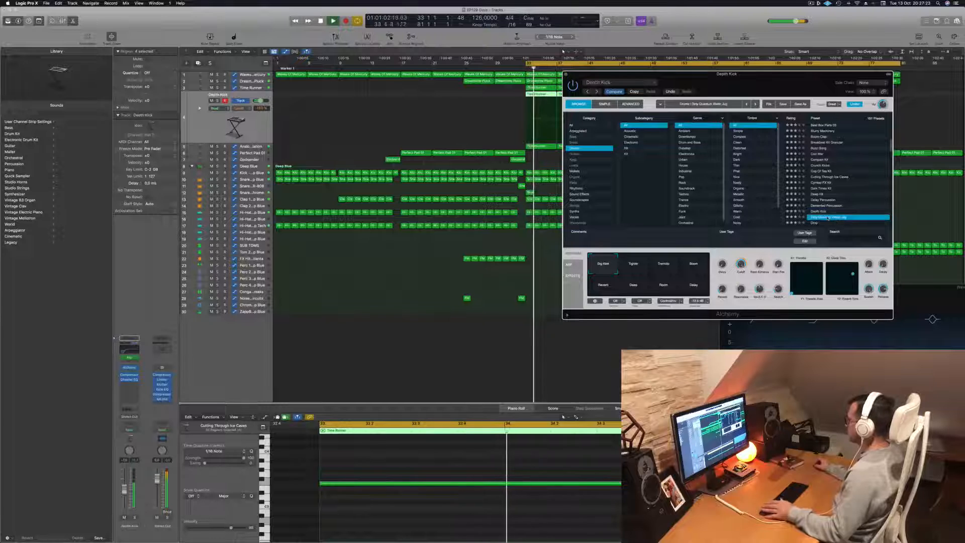
Load the Drop preset in Alchemy and audition its Squelch and Distorted Soundscape snapshots, stopping and restarting playback
{"action": "scroll", "coordinate": [834, 206], "scroll_direction": "down", "scroll_amount": 5}
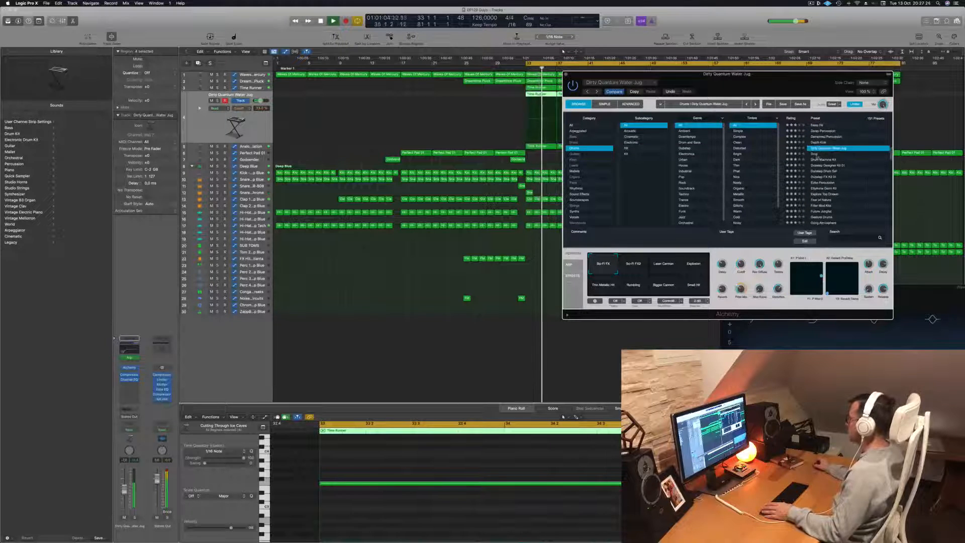
{"action": "left_click", "coordinate": [815, 154]}
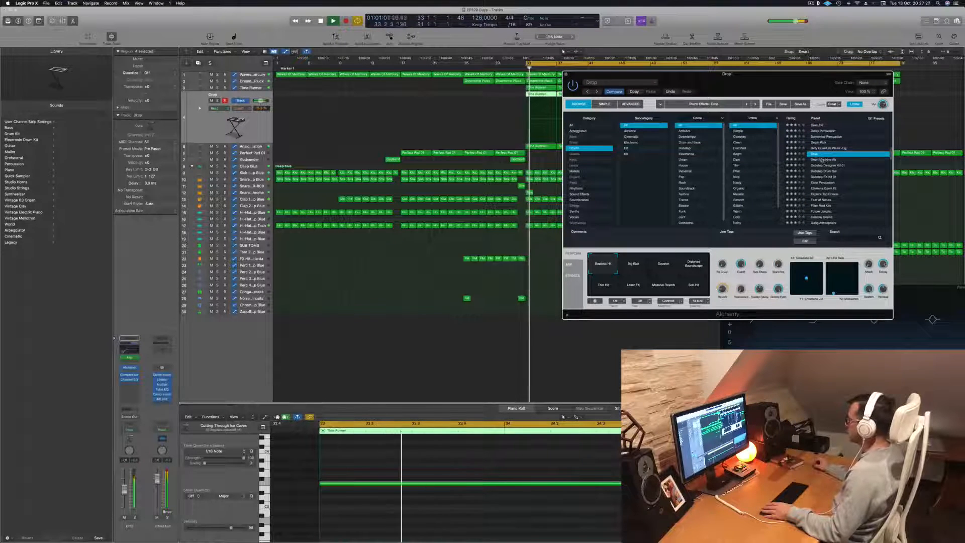
{"action": "left_click", "coordinate": [651, 271]}
{"action": "left_click", "coordinate": [664, 269]}
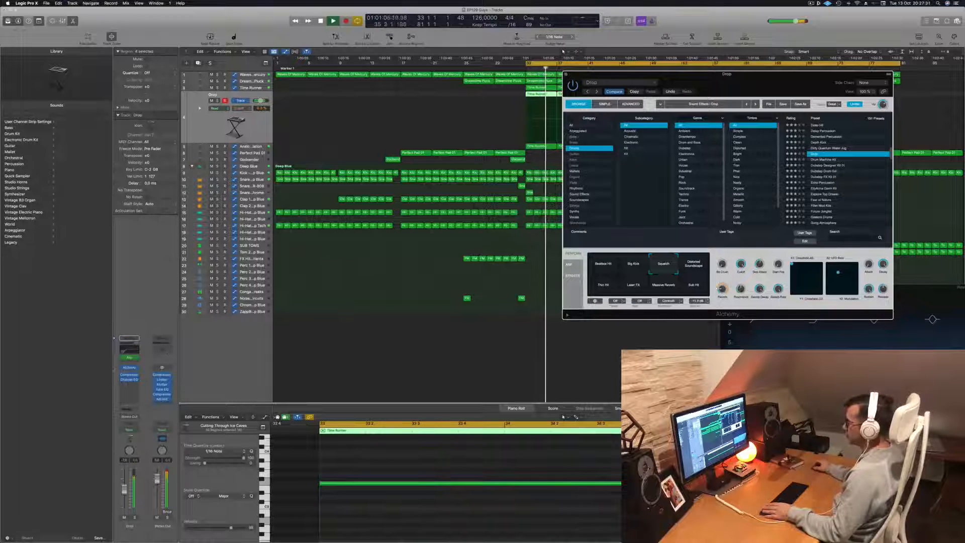
{"action": "key", "text": "space"}
{"action": "key", "text": "space"}
{"action": "left_click", "coordinate": [691, 270]}
{"action": "key", "text": "space"}
{"action": "key", "text": "space"}
{"action": "key", "text": "space"}
{"action": "key", "text": "space"}
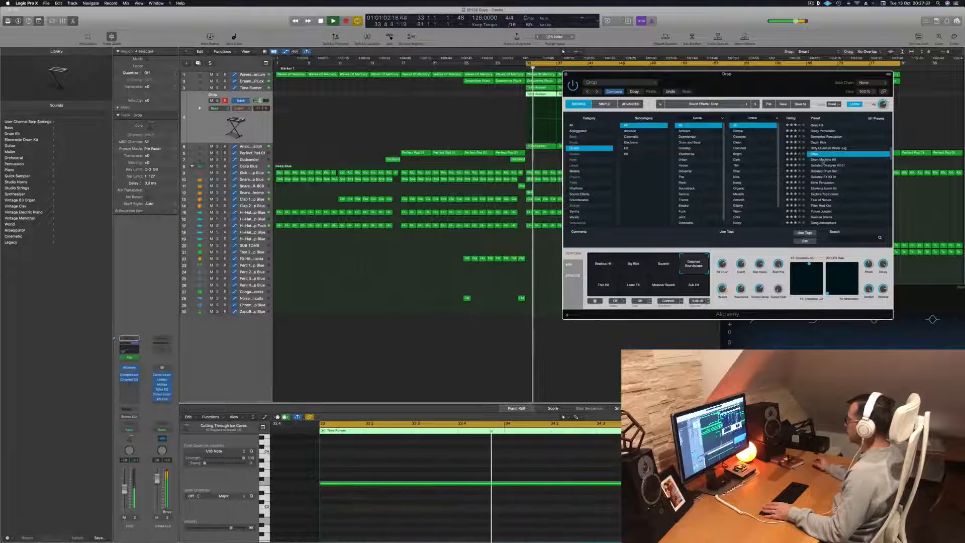
Solo the Drop track briefly, unsolo it and audition the Thin Hit, Laser FX, Massive Reverb and Sub Hit snapshots
{"action": "left_click", "coordinate": [134, 517]}
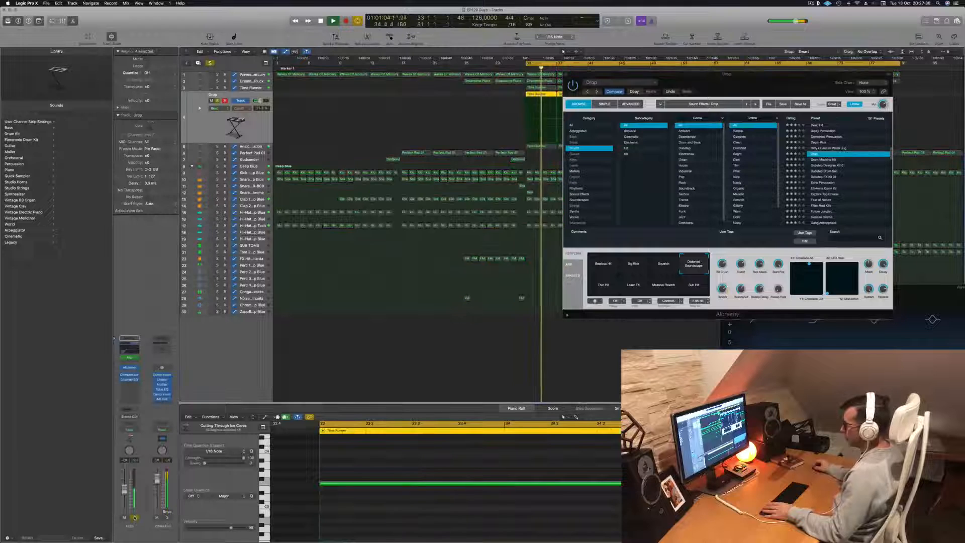
{"action": "left_click", "coordinate": [134, 517]}
{"action": "left_click", "coordinate": [605, 292]}
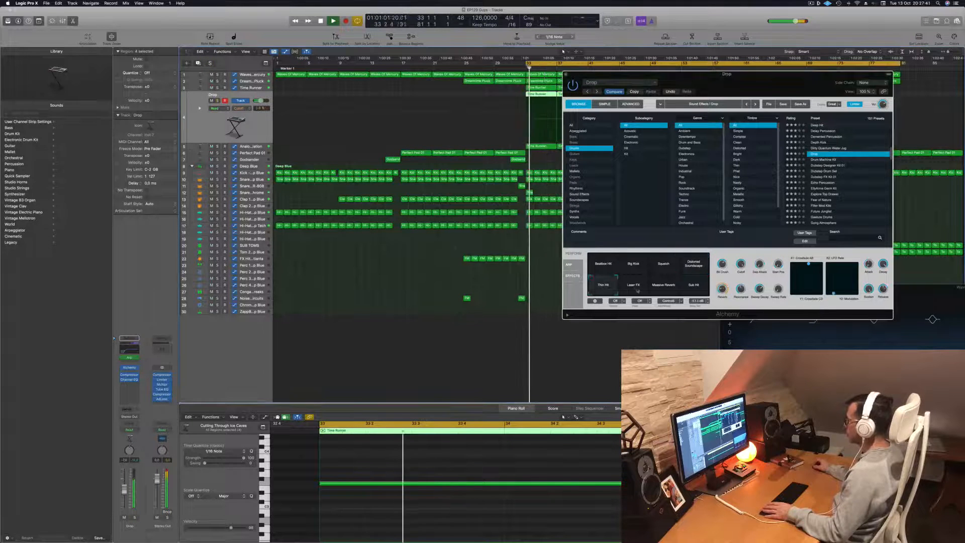
{"action": "left_click", "coordinate": [639, 289]}
{"action": "left_click", "coordinate": [662, 290]}
{"action": "left_click", "coordinate": [694, 291]}
{"action": "key", "text": "space"}
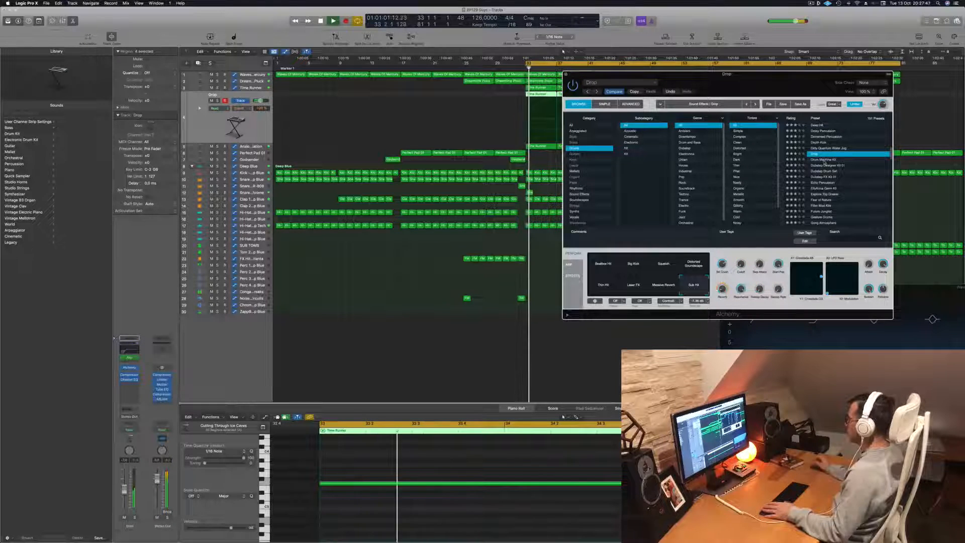
Audition the Drum Machine Kit, Dubstep Designer Kit 01, Dubstep Drum Set, Dubstep FX Kit 01 and Echo Percussion presets
{"action": "left_click", "coordinate": [824, 160]}
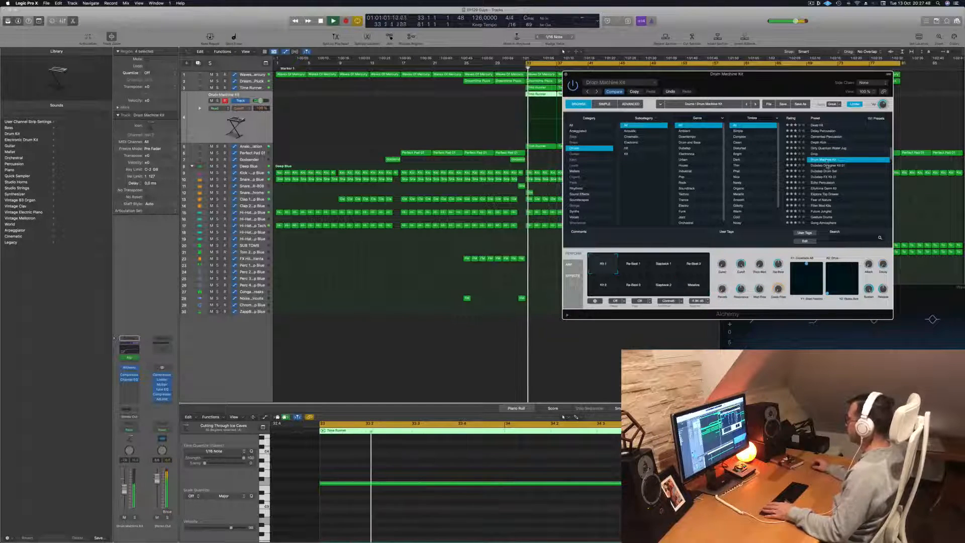
{"action": "left_click", "coordinate": [827, 165]}
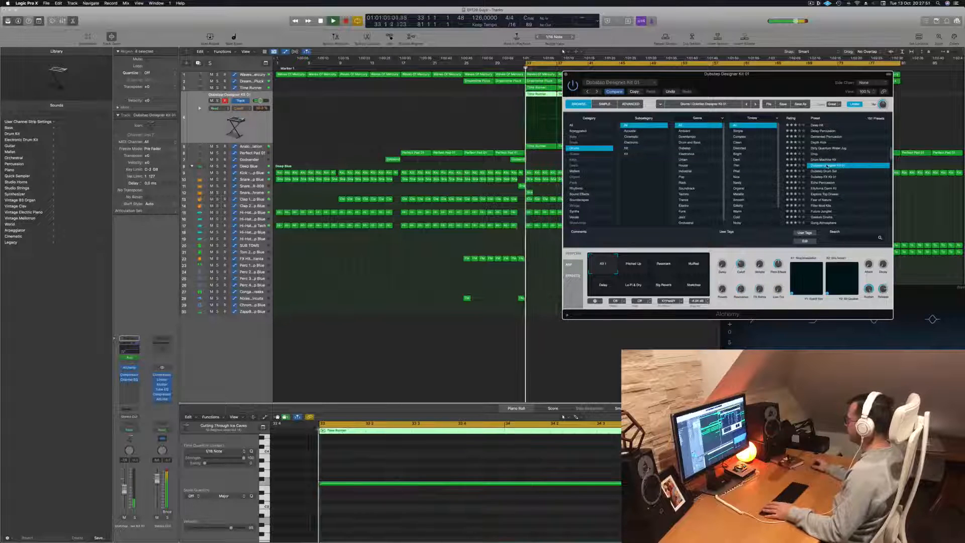
{"action": "left_click", "coordinate": [823, 171]}
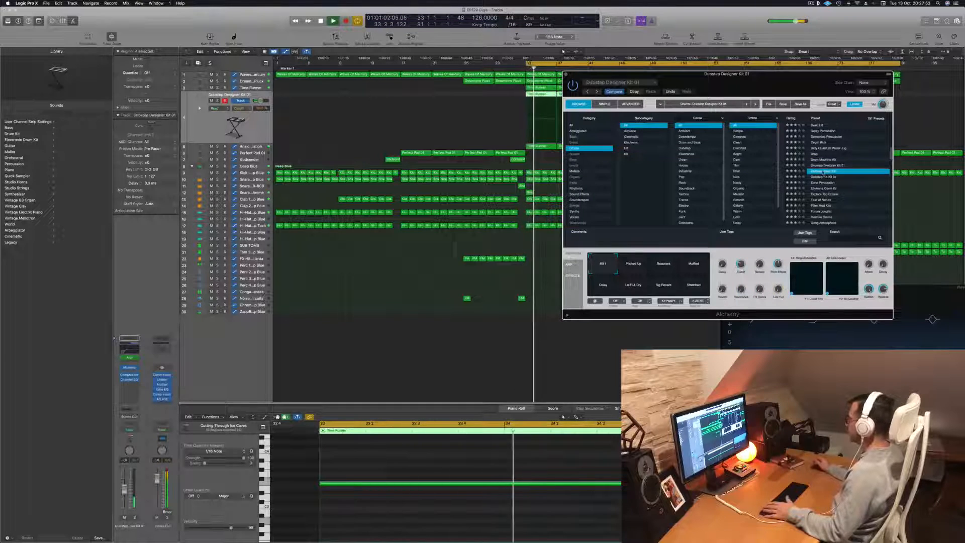
{"action": "left_click", "coordinate": [824, 178]}
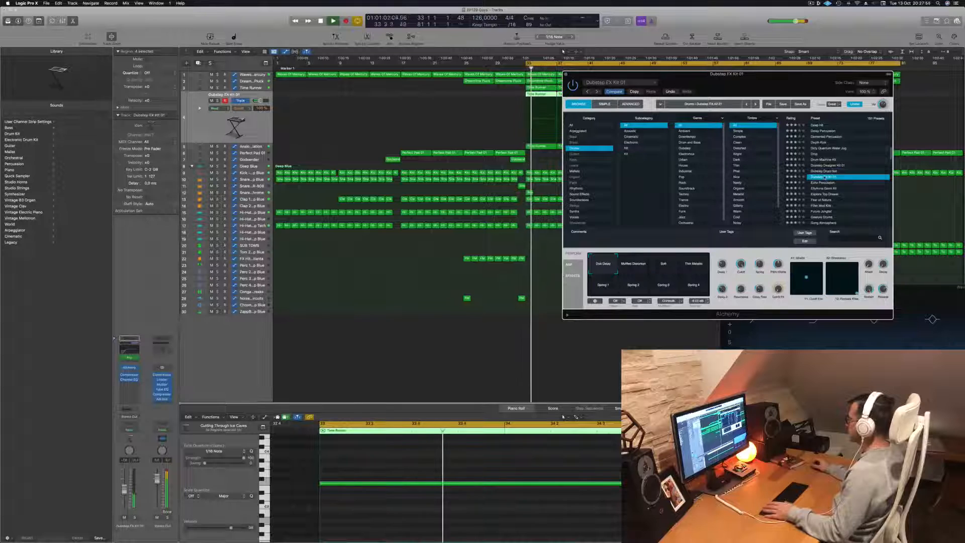
{"action": "left_click", "coordinate": [822, 183]}
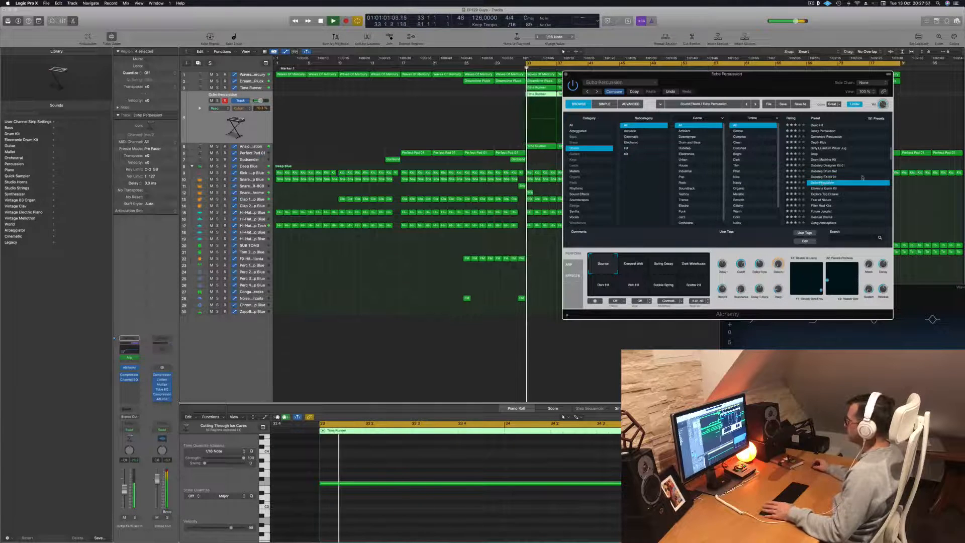
Load the EllyAnna Germ Kit preset and audition its Mild Resonant Distortion, Closer and Pitched Down snapshots
{"action": "left_click", "coordinate": [827, 188]}
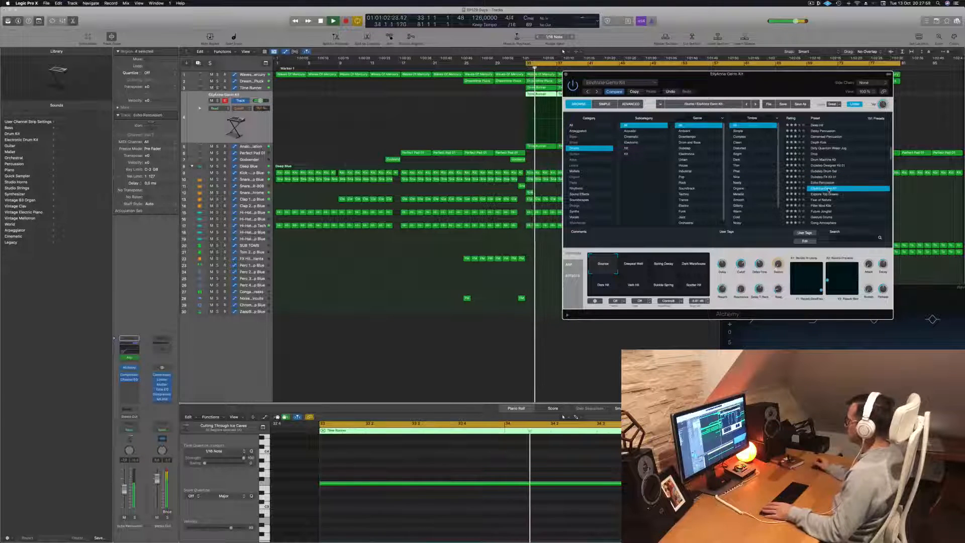
{"action": "left_click", "coordinate": [633, 266]}
{"action": "left_click", "coordinate": [691, 268]}
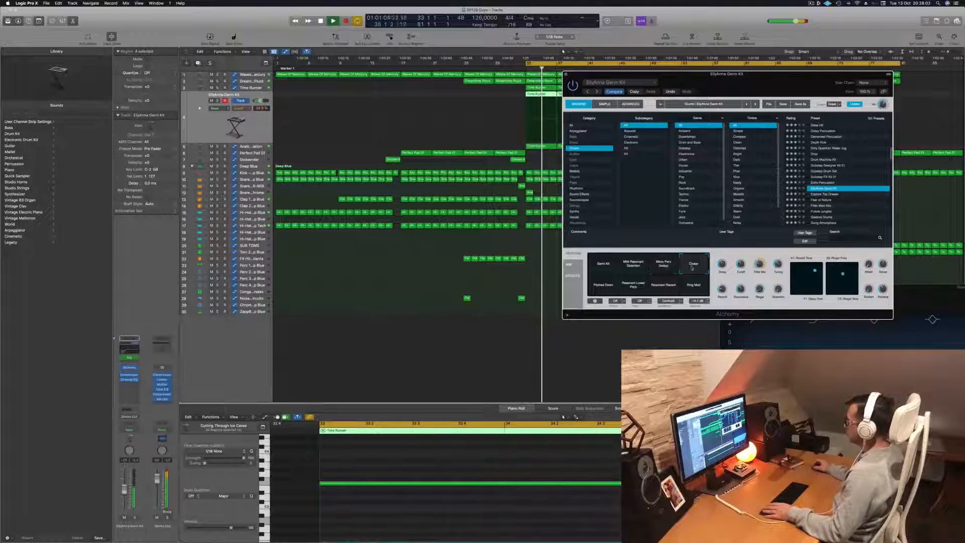
{"action": "left_click", "coordinate": [608, 285]}
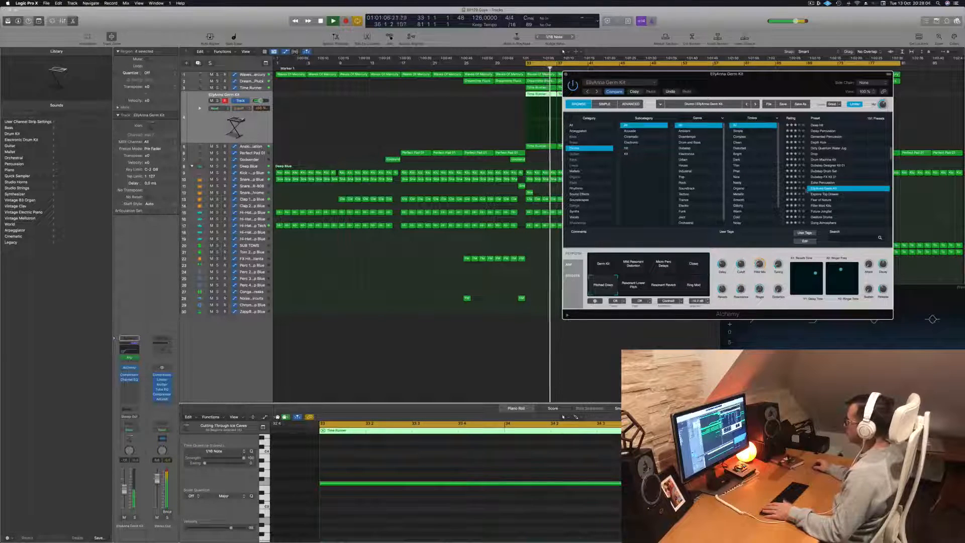
Audition the Explore Top Drawer preset, then Fear of Nature with its Muffled Resonance and Reverb snapshots
{"action": "left_click", "coordinate": [825, 194]}
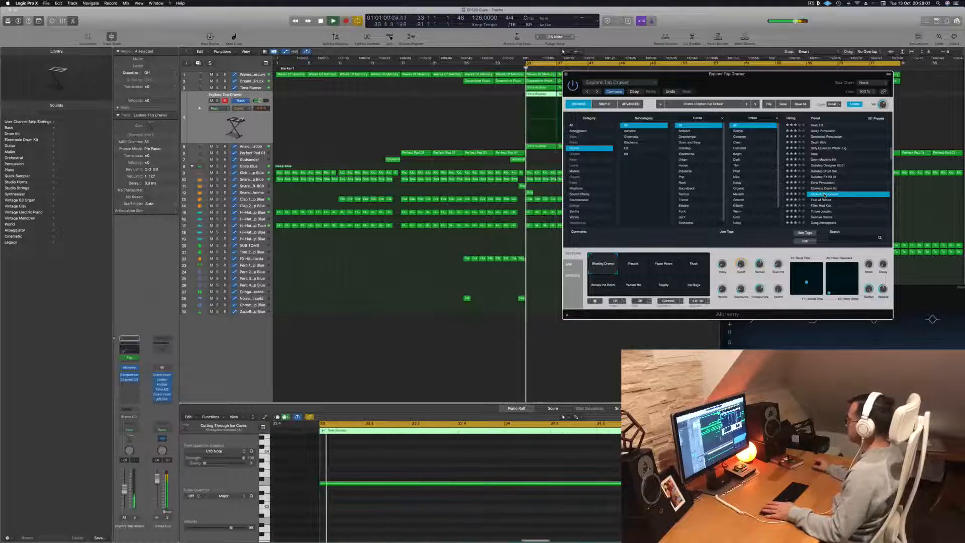
{"action": "key", "text": "Down"}
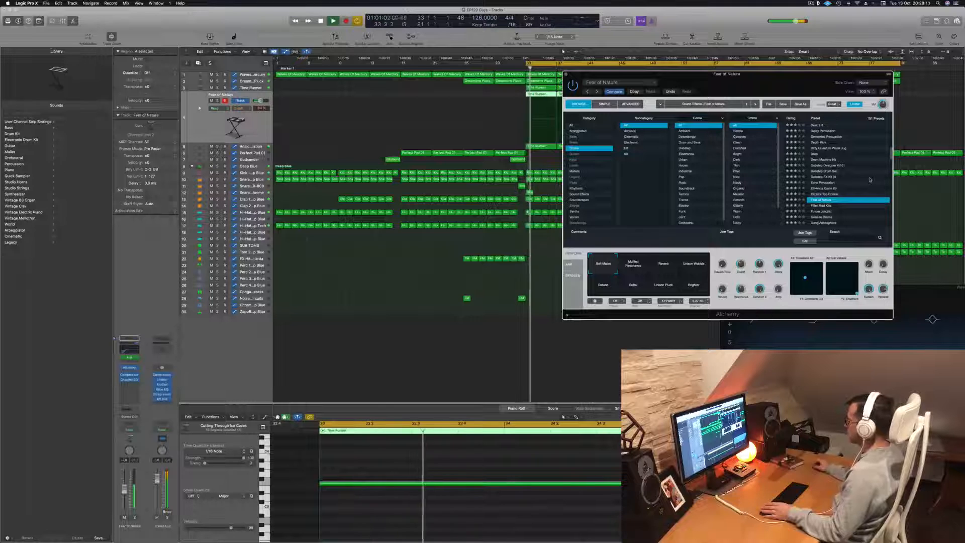
{"action": "left_click", "coordinate": [635, 264]}
{"action": "left_click", "coordinate": [663, 264]}
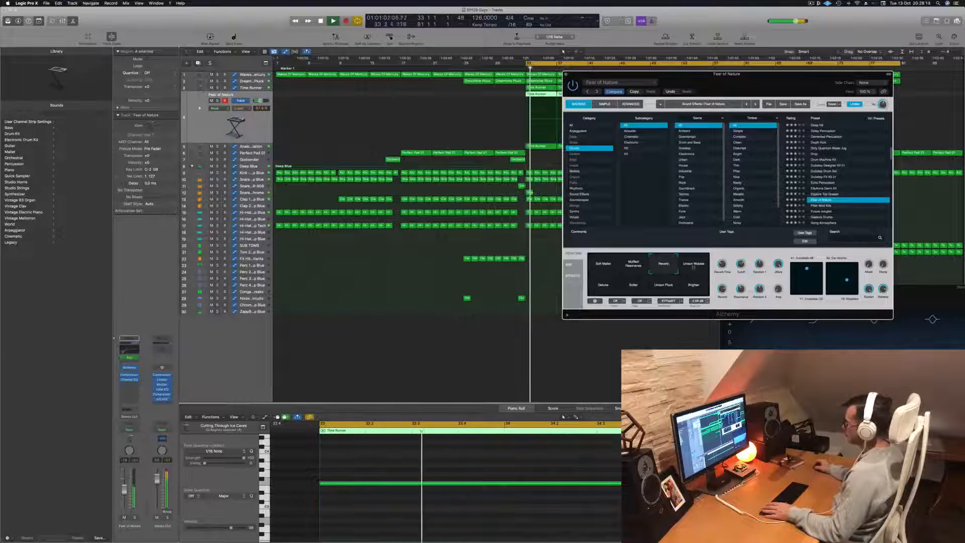
Audition the Unison Wobble, Detune and Softer variations of the Fear of Nature preset in Alchemy
{"action": "left_click", "coordinate": [694, 265]}
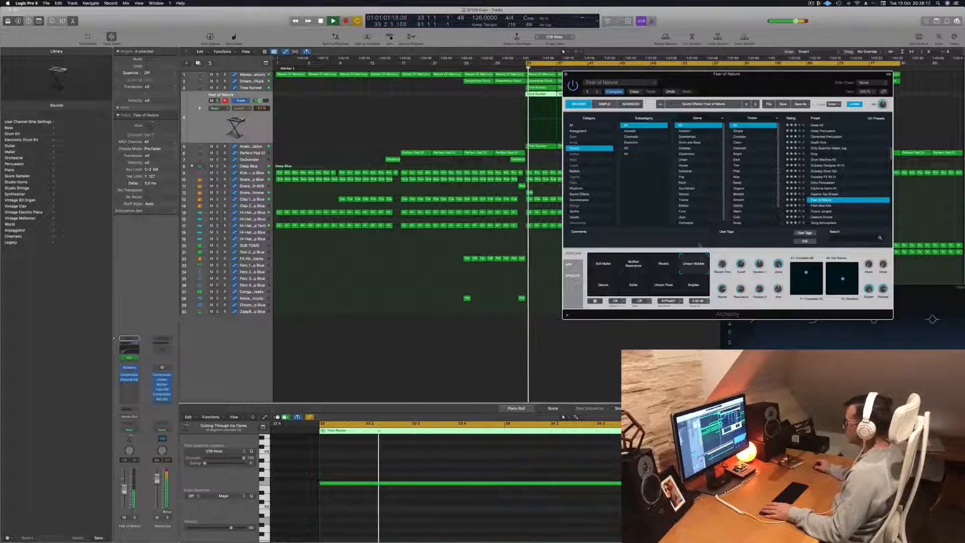
{"action": "left_click", "coordinate": [599, 287]}
{"action": "left_click", "coordinate": [633, 285]}
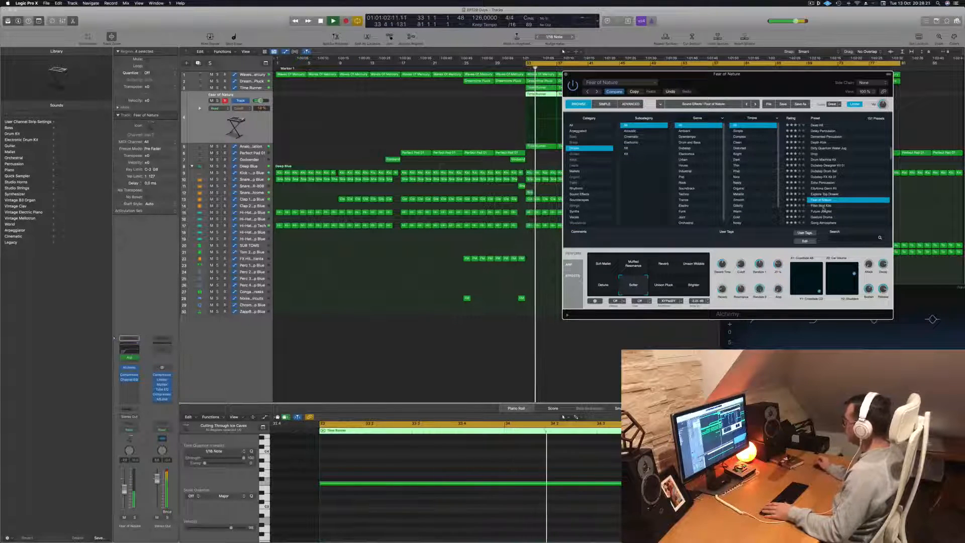
Audition the Filter Mod Kits preset and Future Junglist with its Resonant Percussion and Properly Destroyed variations
{"action": "key", "text": "Down"}
{"action": "scroll", "coordinate": [849, 196], "scroll_direction": "down", "scroll_amount": 3}
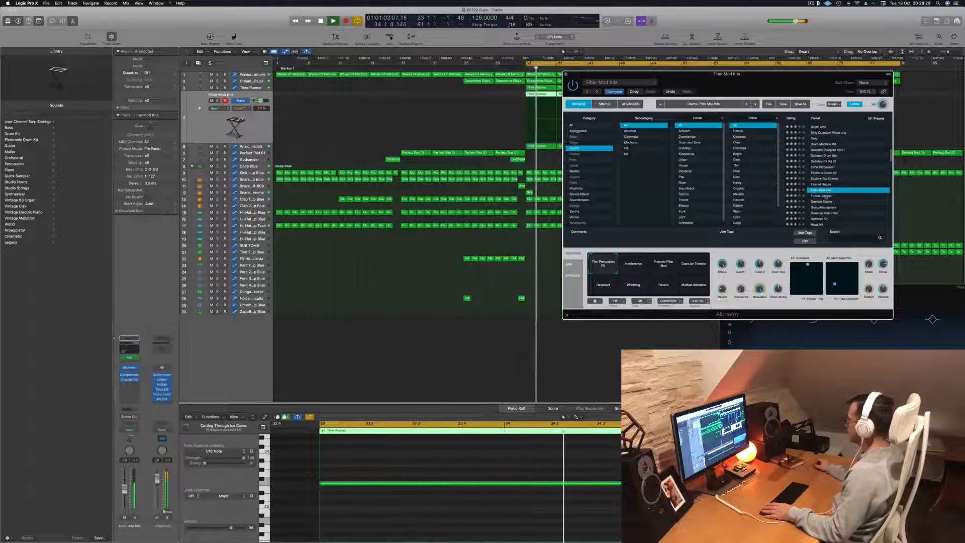
{"action": "left_click", "coordinate": [826, 196]}
{"action": "scroll", "coordinate": [846, 191], "scroll_direction": "down", "scroll_amount": 4}
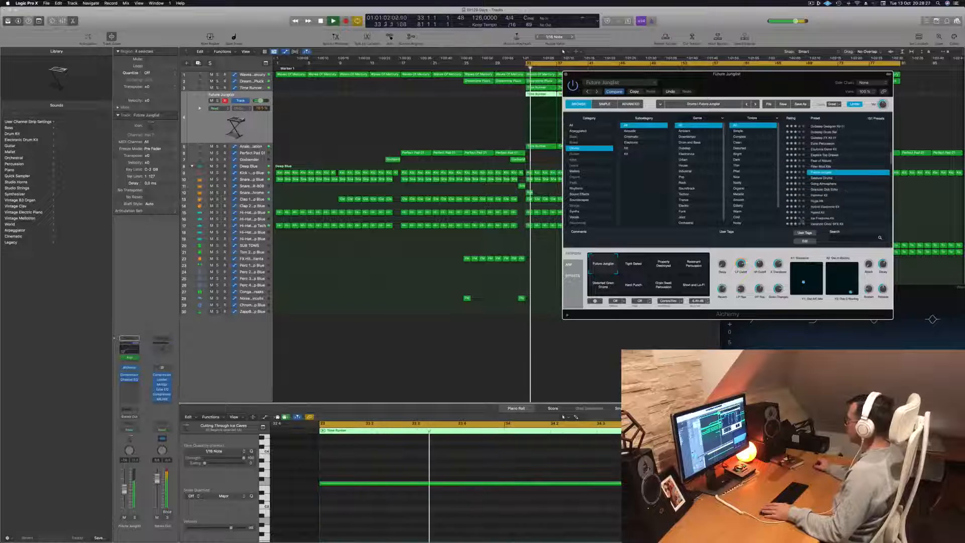
{"action": "left_click", "coordinate": [692, 267]}
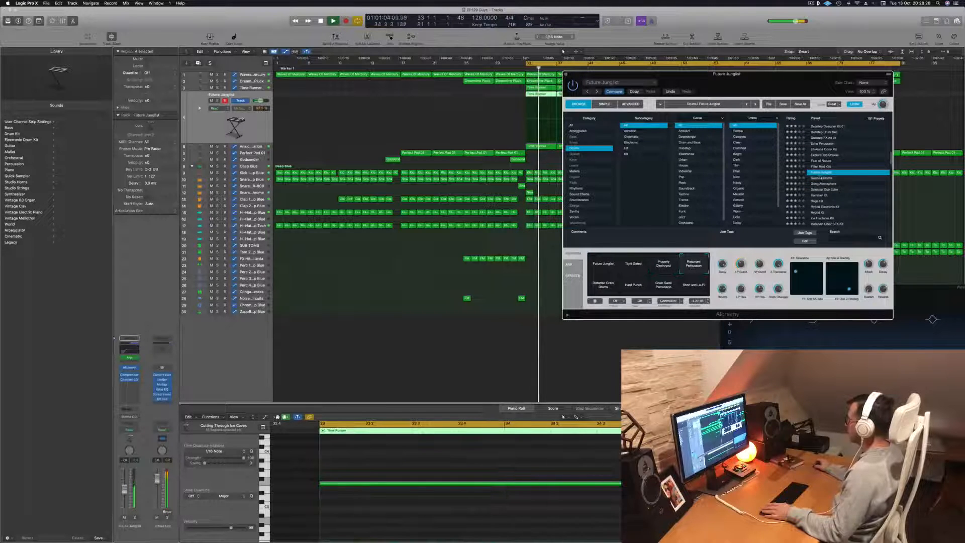
{"action": "left_click", "coordinate": [653, 263]}
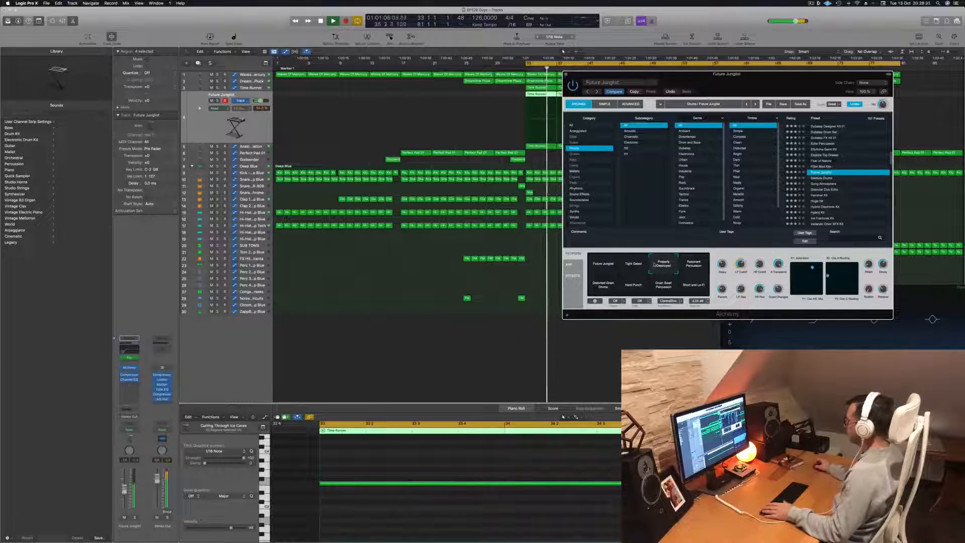
Audition the Gesture Drums, Gong Atmosphere, Granular Dub Echo and Hammer Kit presets against the looping track
{"action": "left_click", "coordinate": [821, 178]}
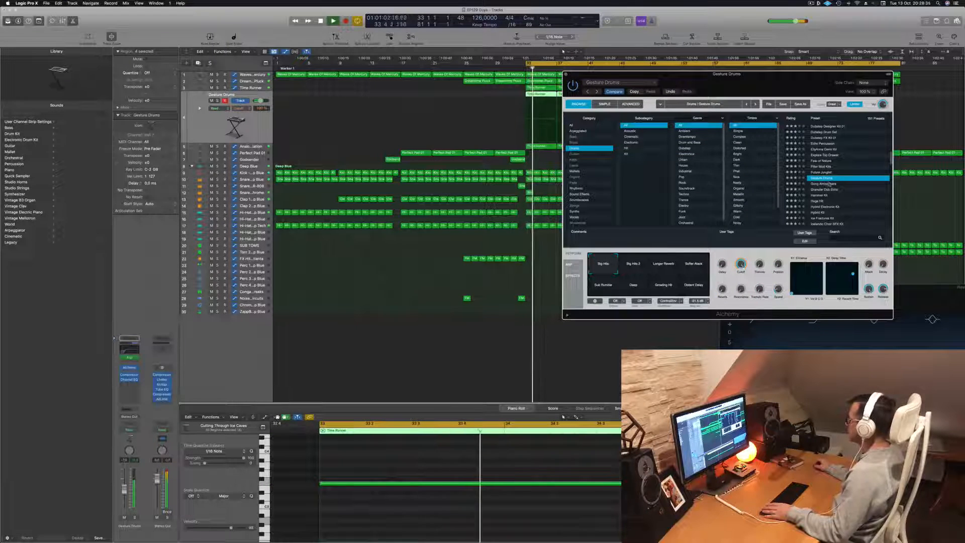
{"action": "left_click", "coordinate": [828, 183]}
{"action": "left_click", "coordinate": [827, 173]}
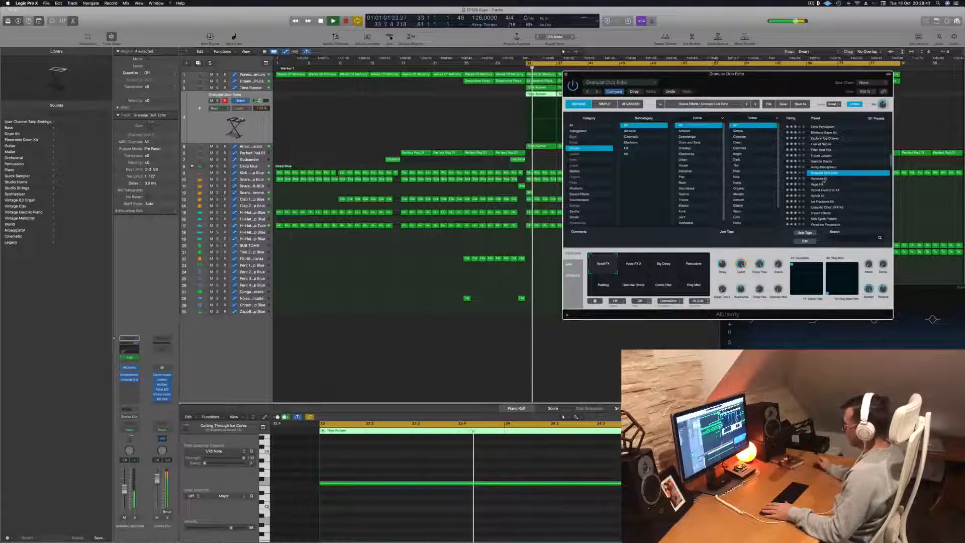
{"action": "left_click", "coordinate": [824, 179]}
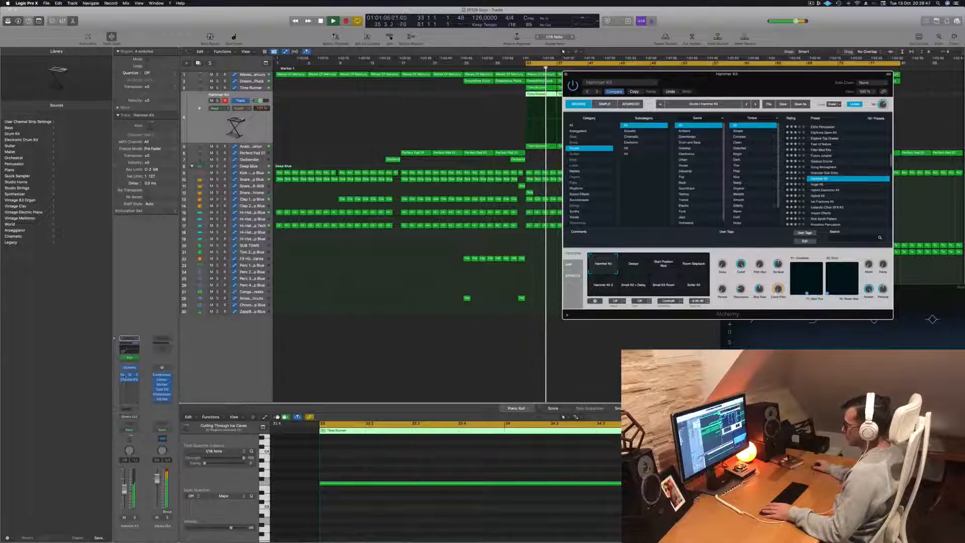
Bypass the Arp MIDI effect on the Alchemy track and audition the Huge Hit preset, stopping playback at the end
{"action": "left_click", "coordinate": [123, 358]}
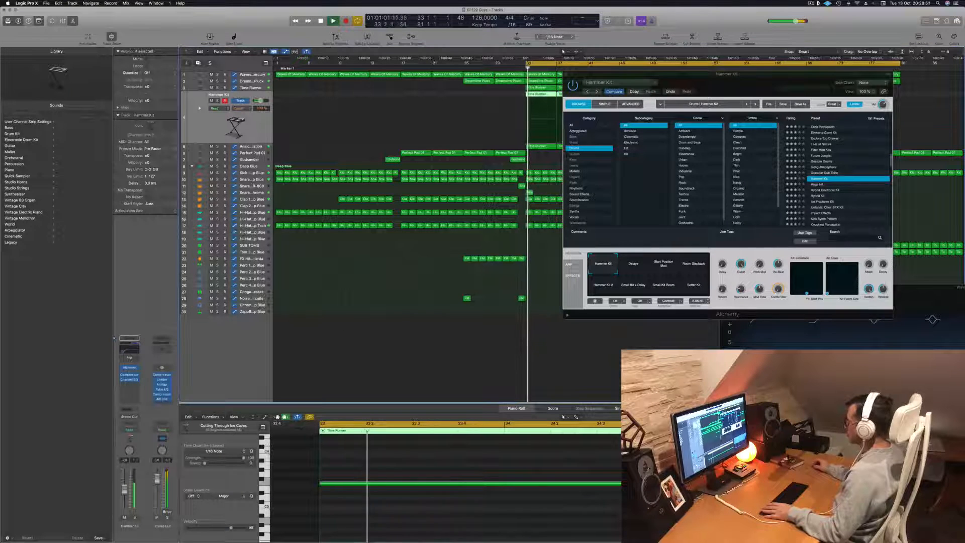
{"action": "left_click", "coordinate": [814, 184]}
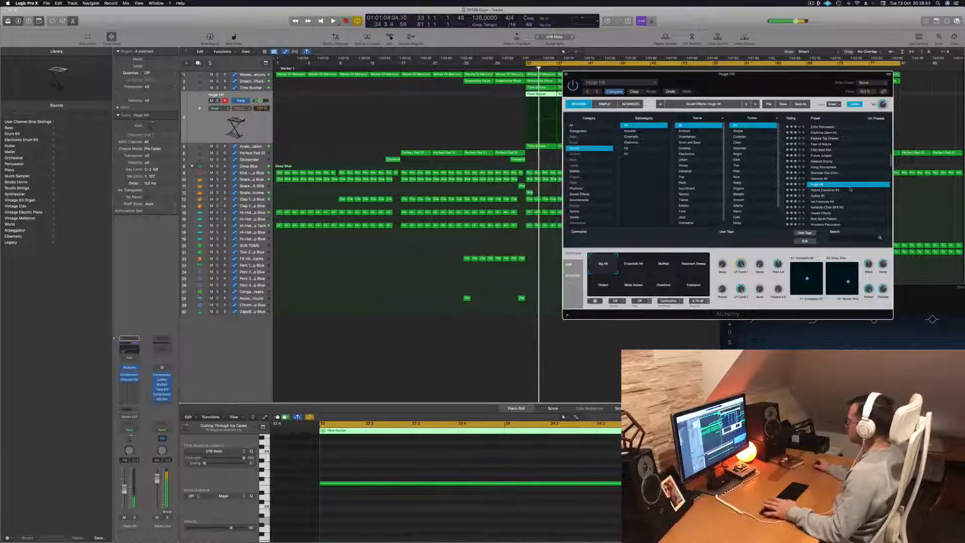
{"action": "key", "text": "space"}
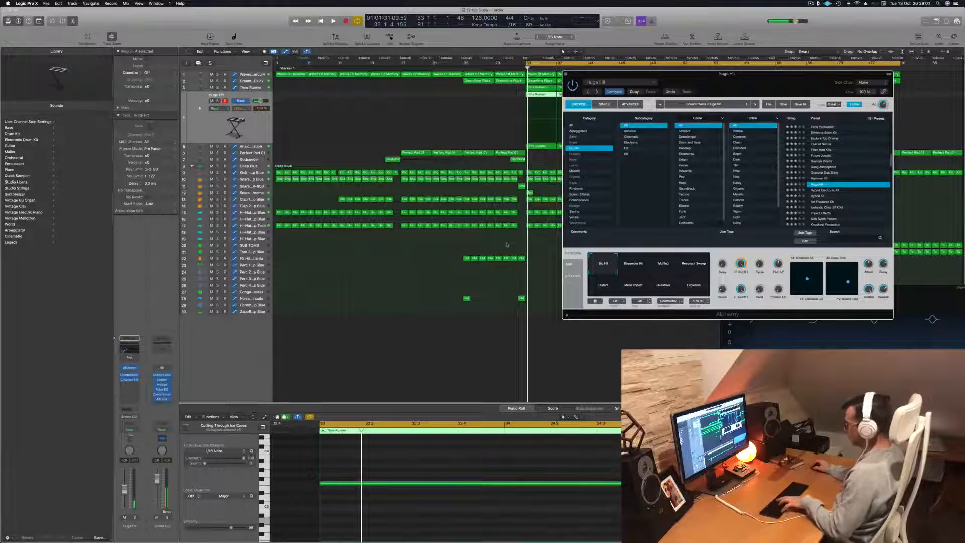
Play a few test notes of the Huge Hit preset on the Musical Typing keyboard and close the keyboard
{"action": "key", "text": "super+k"}
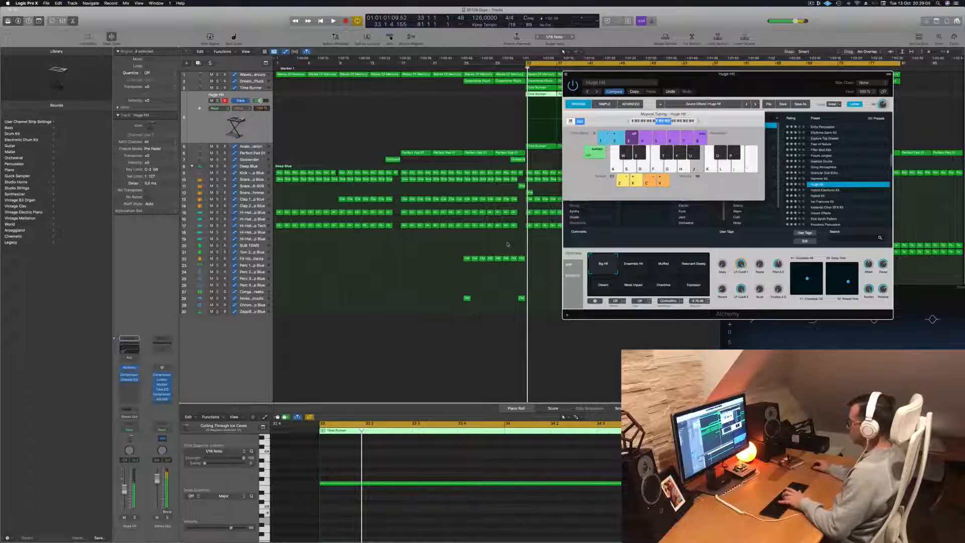
{"action": "key", "text": "g"}
{"action": "key", "text": "h"}
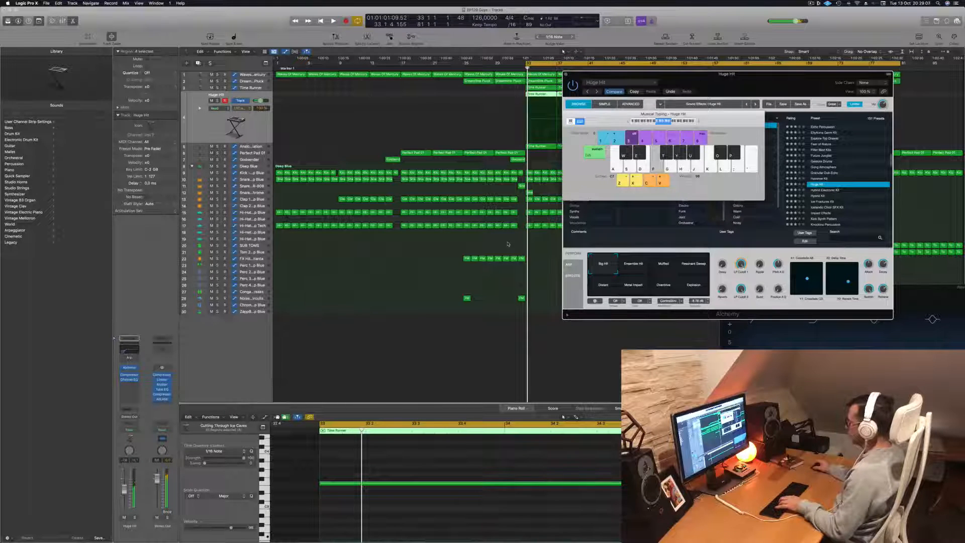
{"action": "key", "text": "l"}
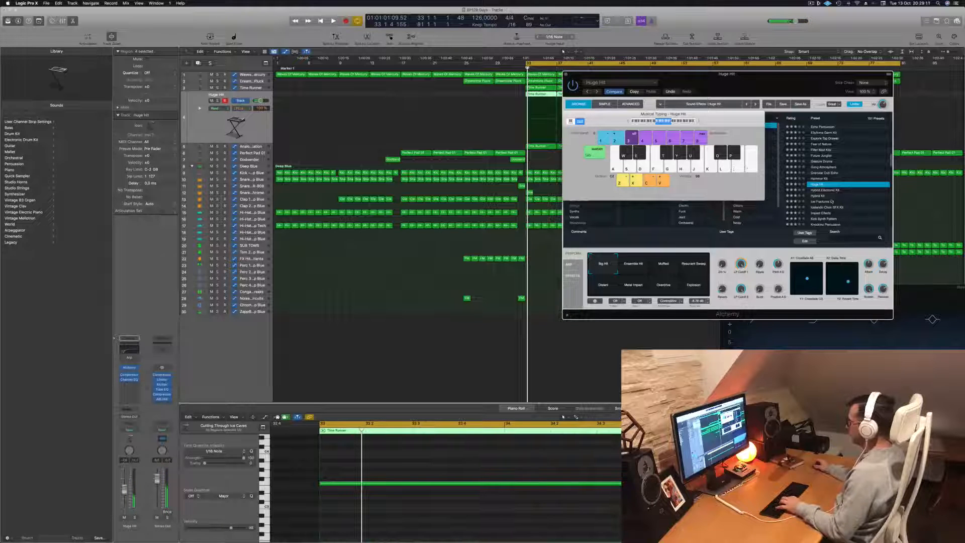
{"action": "key", "text": "super+k"}
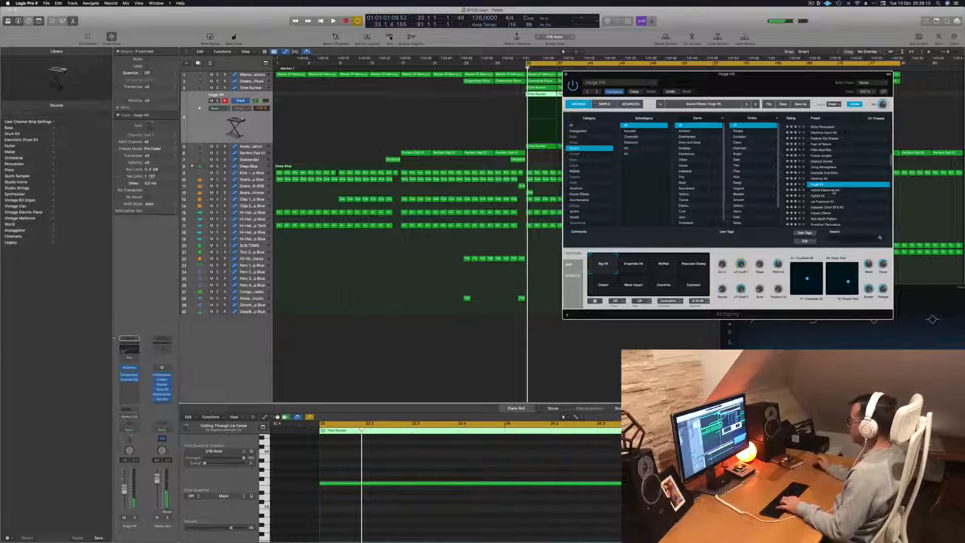
Load the Hybrid Electronic Kit preset and listen to it briefly with the track
{"action": "left_click", "coordinate": [833, 191]}
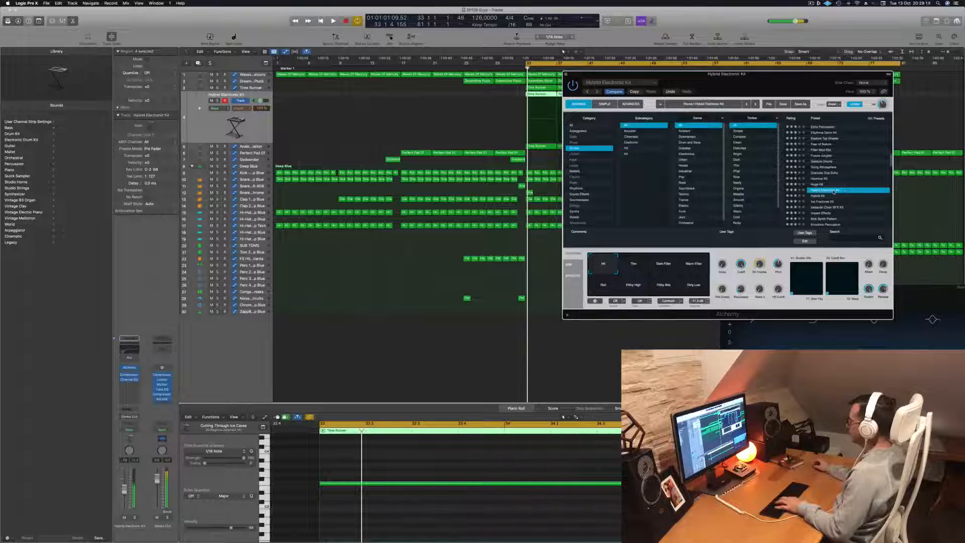
{"action": "key", "text": "space"}
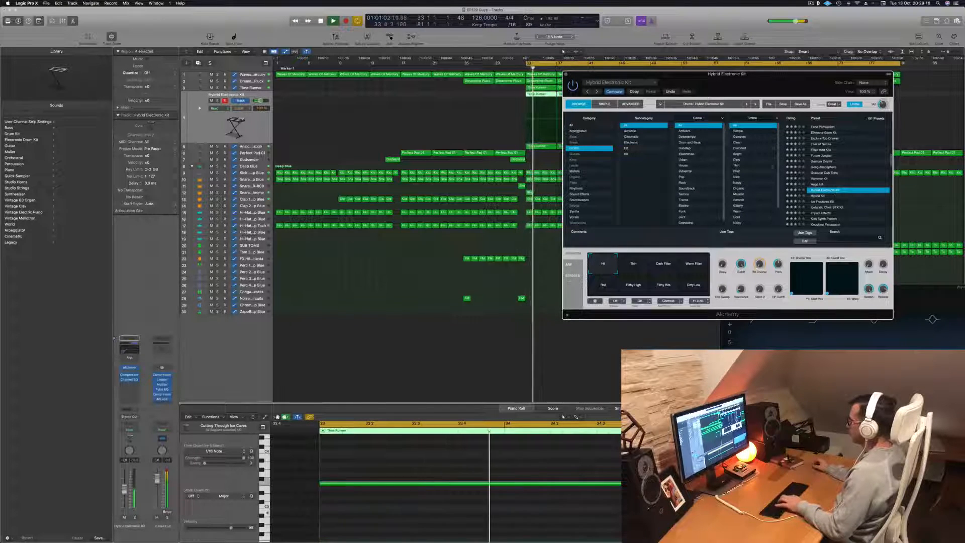
{"action": "key", "text": "space"}
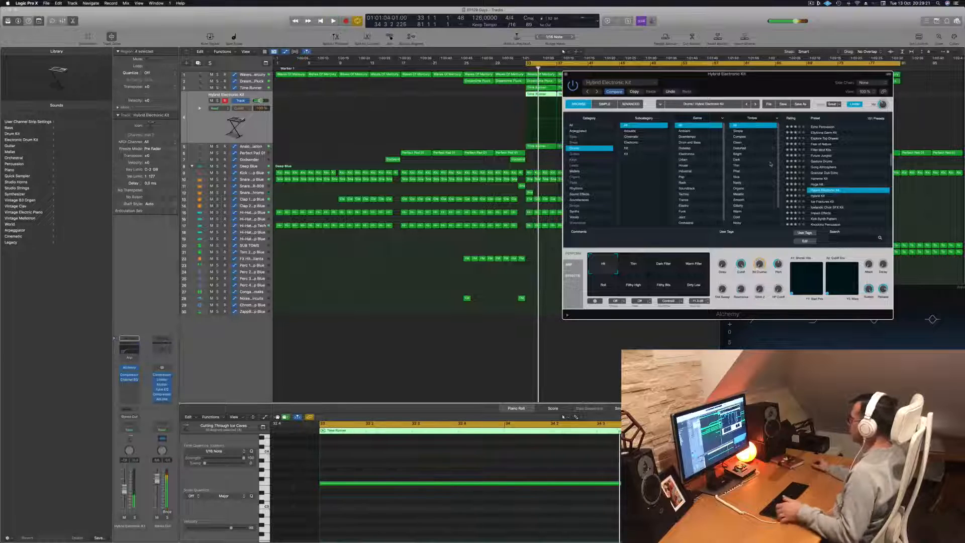
Audition the Longevity, Machine Kit, Massive Gong and Massive Hammer Kit presets during playback
{"action": "scroll", "coordinate": [759, 176], "scroll_direction": "down", "scroll_amount": 2}
{"action": "scroll", "coordinate": [821, 178], "scroll_direction": "down", "scroll_amount": 5}
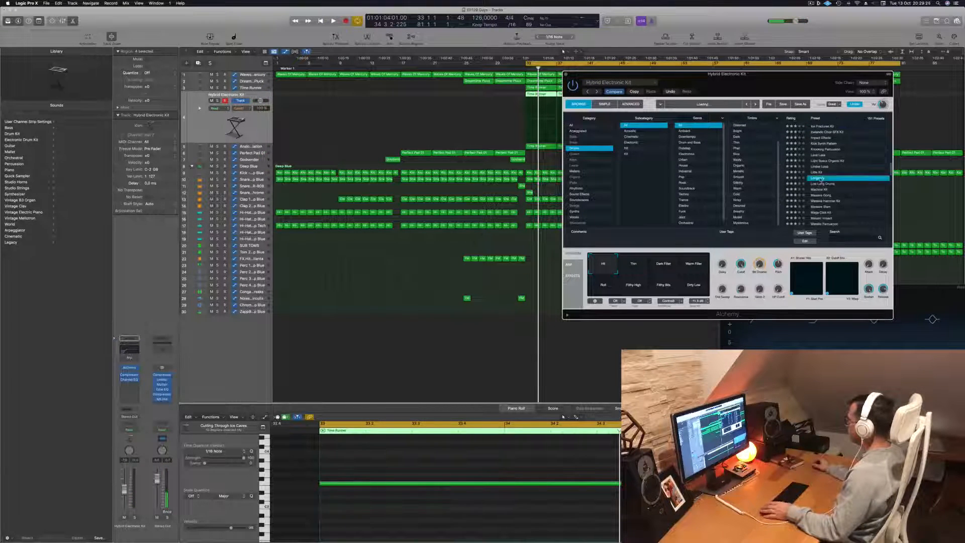
{"action": "key", "text": "space"}
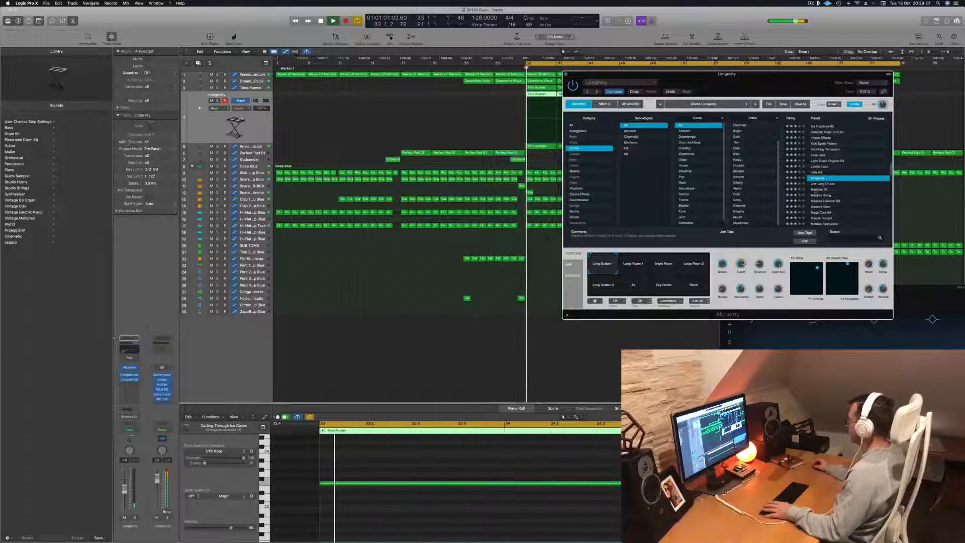
{"action": "left_click", "coordinate": [819, 189]}
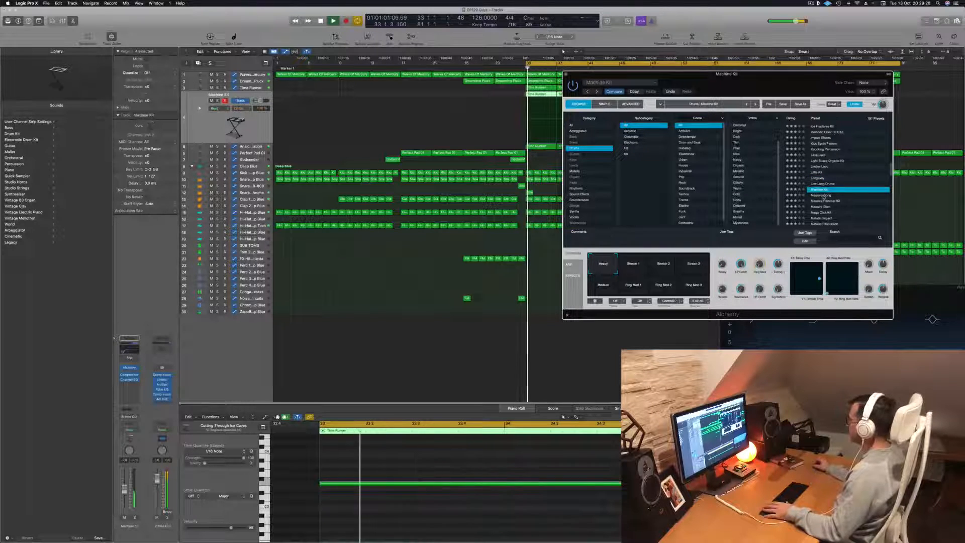
{"action": "left_click", "coordinate": [824, 195]}
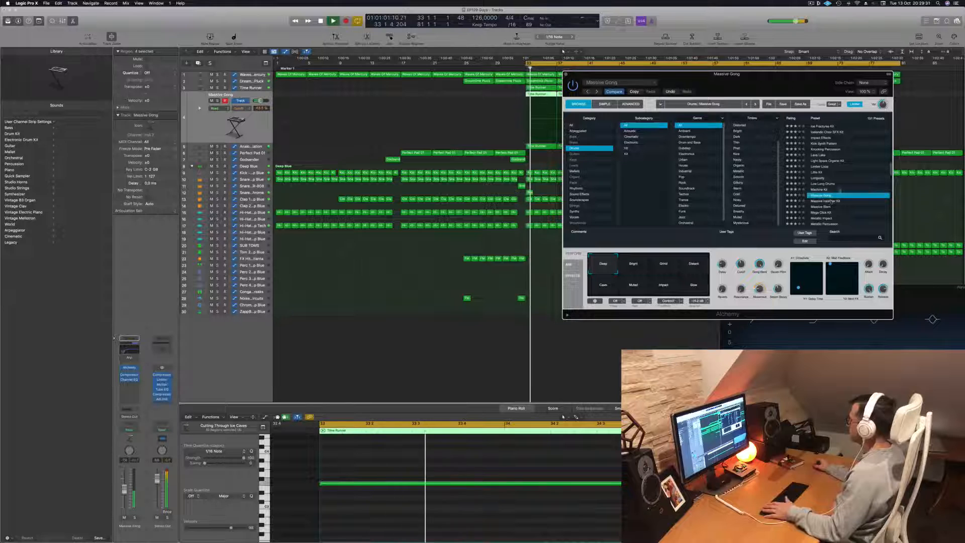
{"action": "left_click", "coordinate": [831, 201]}
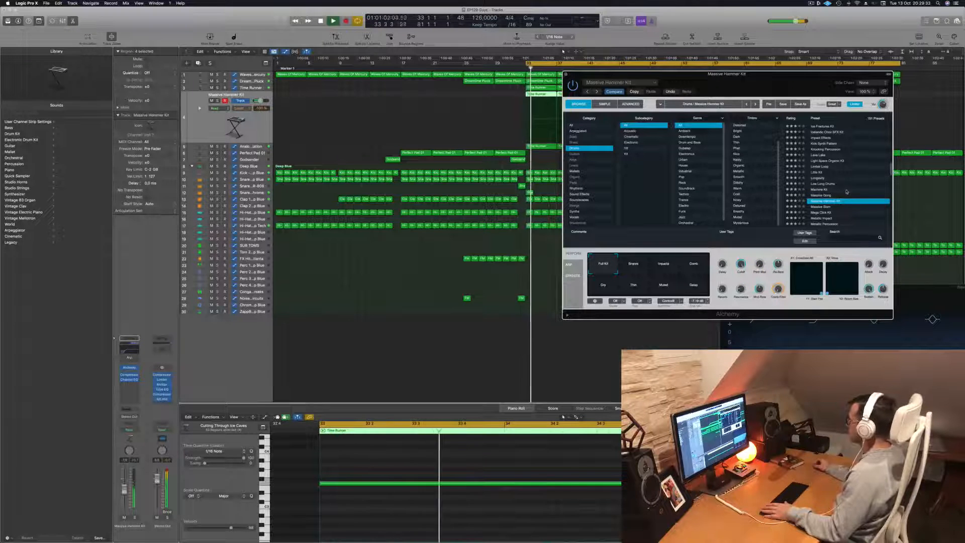
Load the Night Sequence preset, compare its performance variations, and select the Choppy variation
{"action": "scroll", "coordinate": [847, 191], "scroll_direction": "down", "scroll_amount": 5}
{"action": "left_click", "coordinate": [846, 187]}
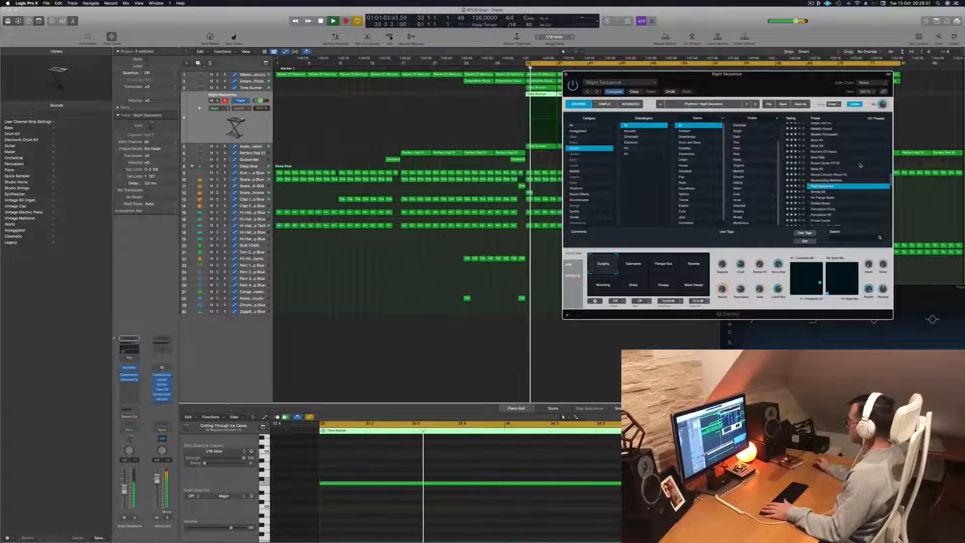
{"action": "left_click", "coordinate": [637, 265]}
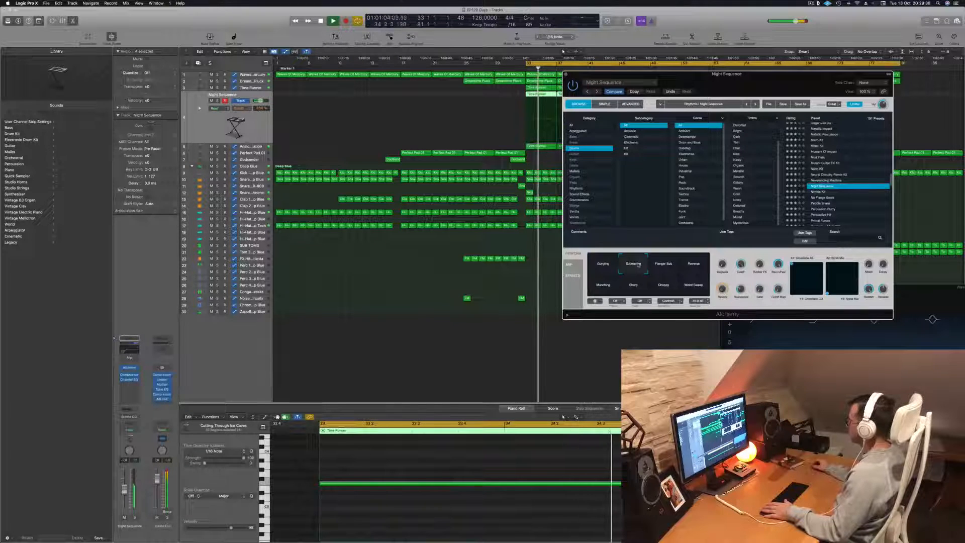
{"action": "left_click", "coordinate": [663, 264]}
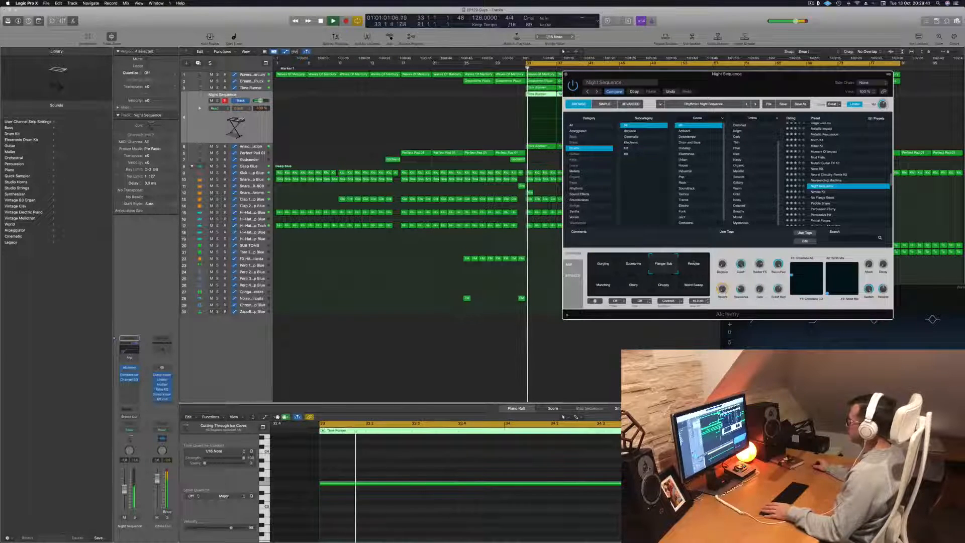
{"action": "left_click", "coordinate": [695, 267]}
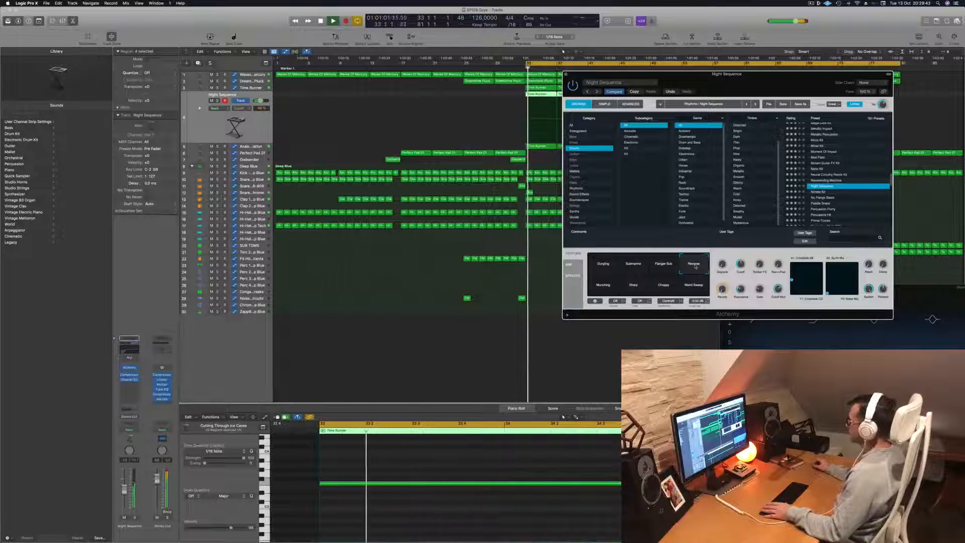
{"action": "left_click", "coordinate": [695, 285]}
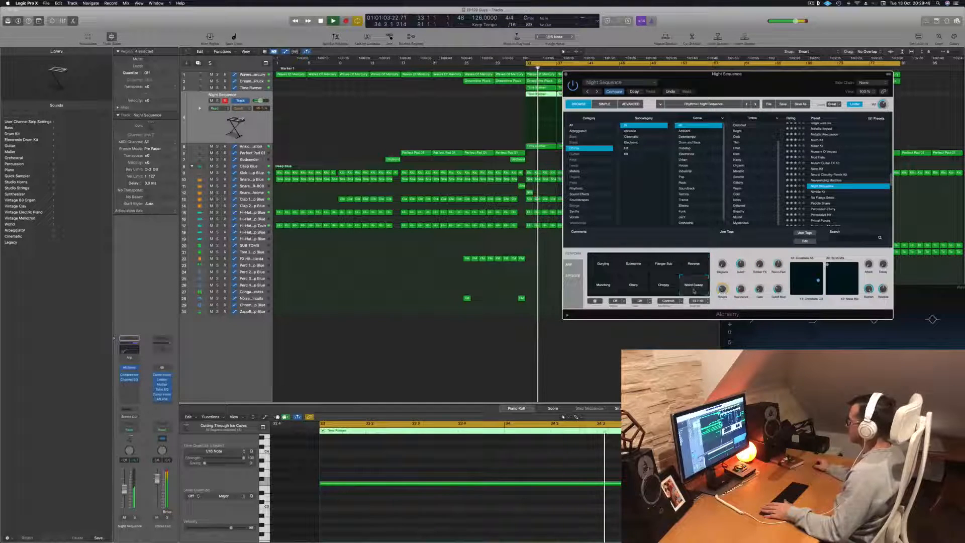
{"action": "left_click", "coordinate": [664, 285]}
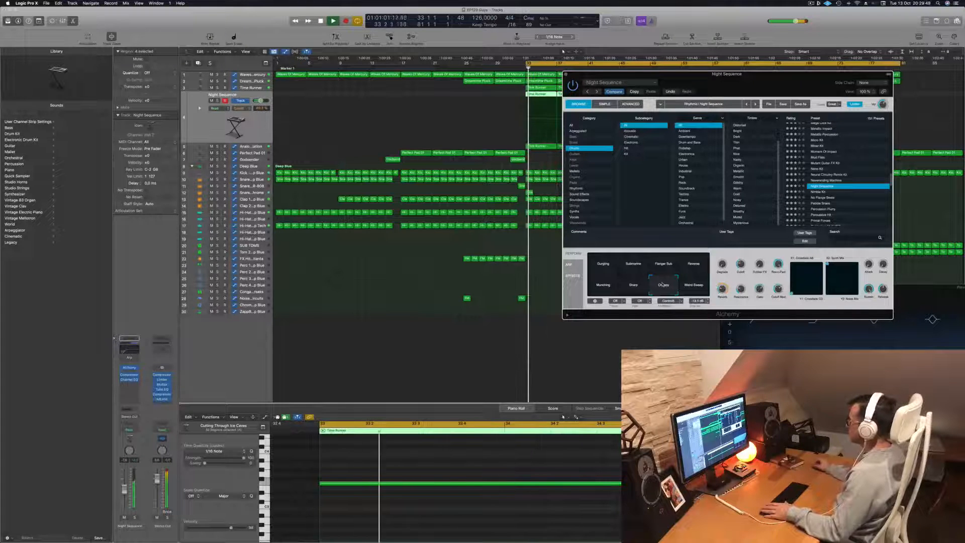
{"action": "left_click", "coordinate": [634, 285]}
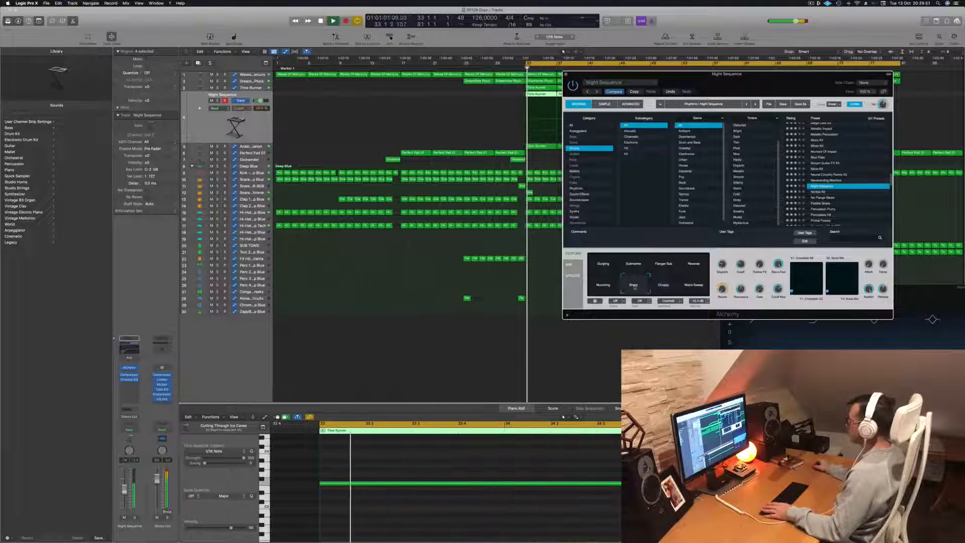
{"action": "left_click", "coordinate": [593, 293]}
{"action": "left_click", "coordinate": [663, 289]}
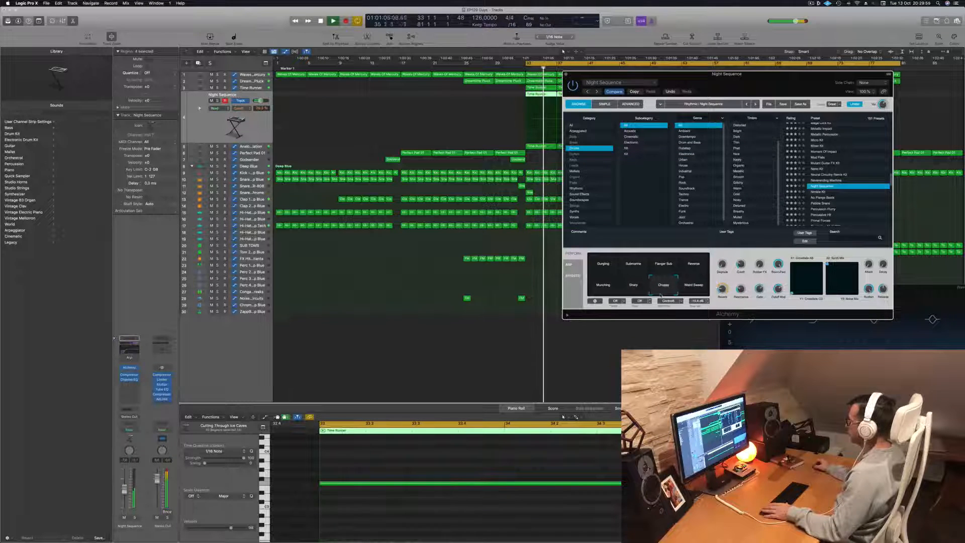
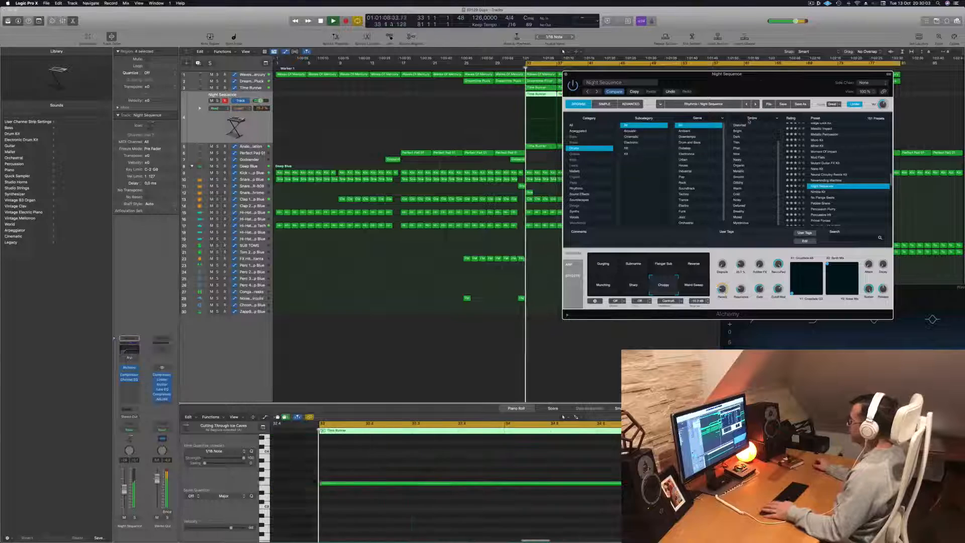
Bring up the Musical Typing keyboard for the Night Sequence track, close the Alchemy window, and reposition the keyboard over the arrangement
{"action": "key", "text": "super+k"}
{"action": "left_click_drag", "start_coordinate": [611, 74], "coordinate": [481, 150]}
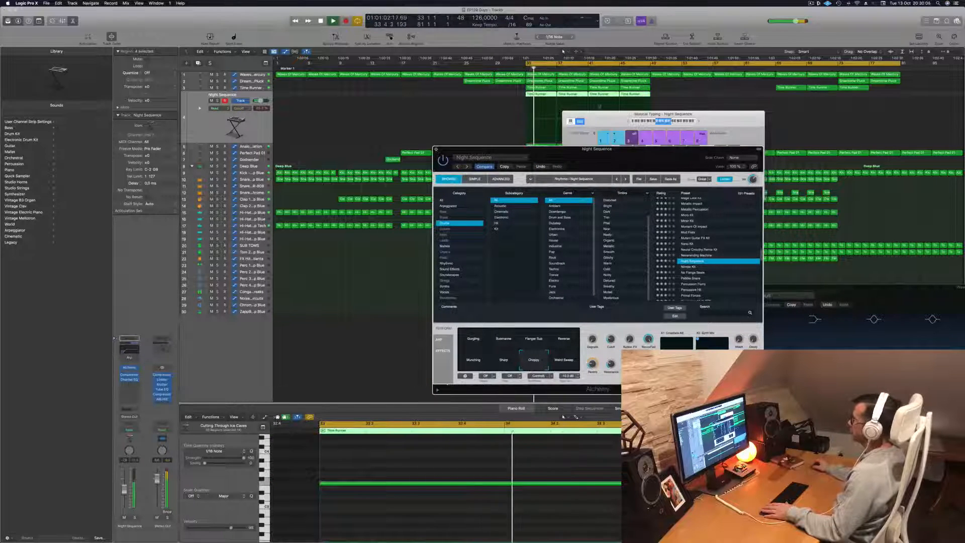
{"action": "left_click", "coordinate": [435, 149]}
{"action": "left_click_drag", "start_coordinate": [616, 121], "coordinate": [596, 125]}
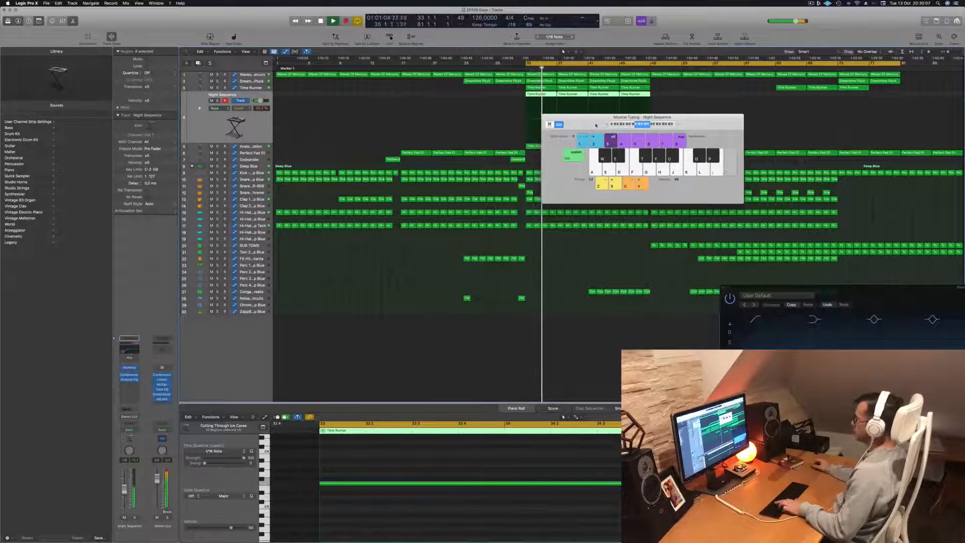
{"action": "key", "text": "super+h"}
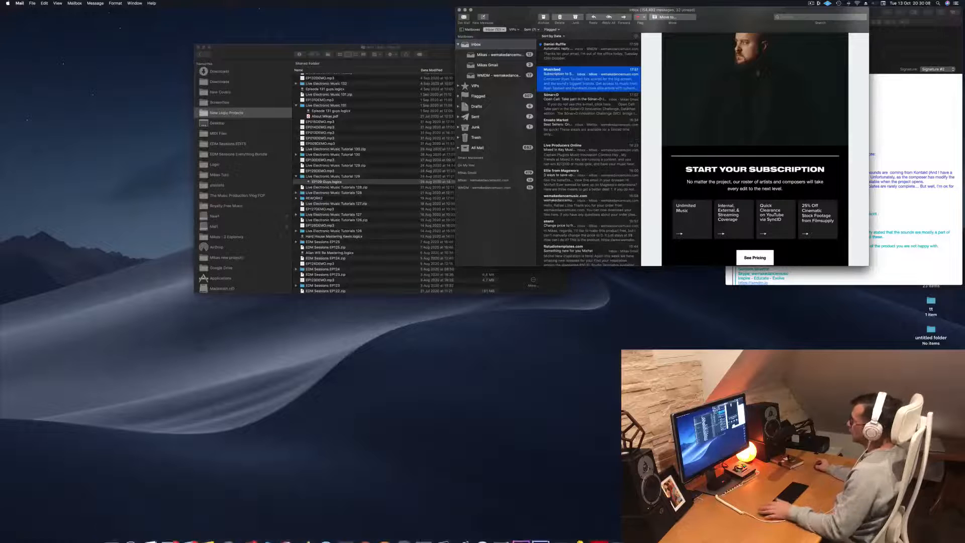
{"action": "mouse_move", "coordinate": [582, 533]}
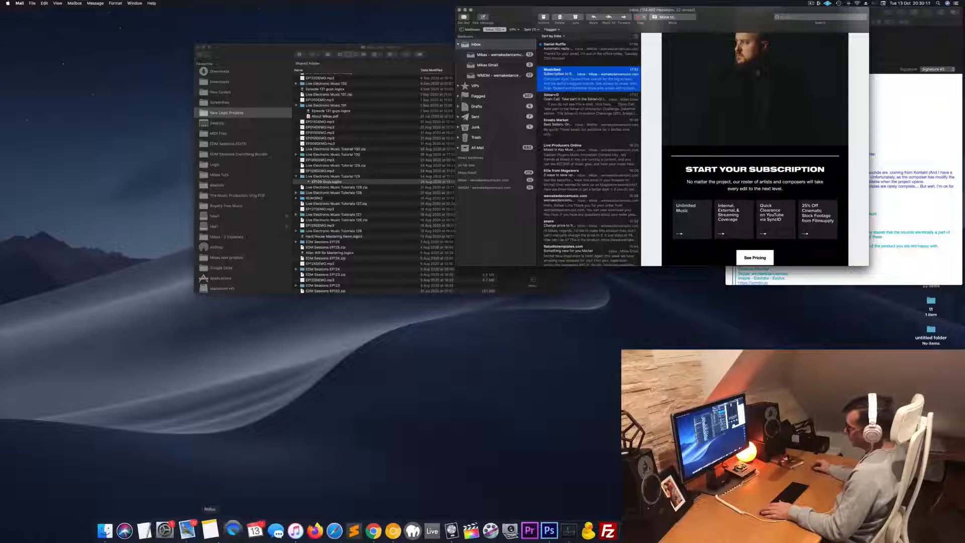
{"action": "left_click", "coordinate": [451, 530]}
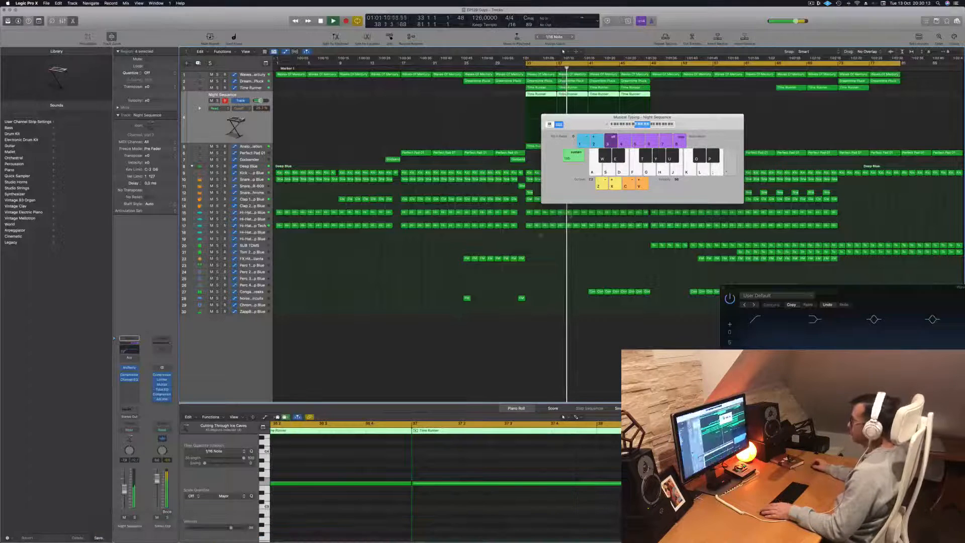
Close the Musical Typing keyboard and replay the cycled section from its start several times to hear the Night Sequence part in context
{"action": "left_click_drag", "start_coordinate": [608, 124], "coordinate": [505, 147]}
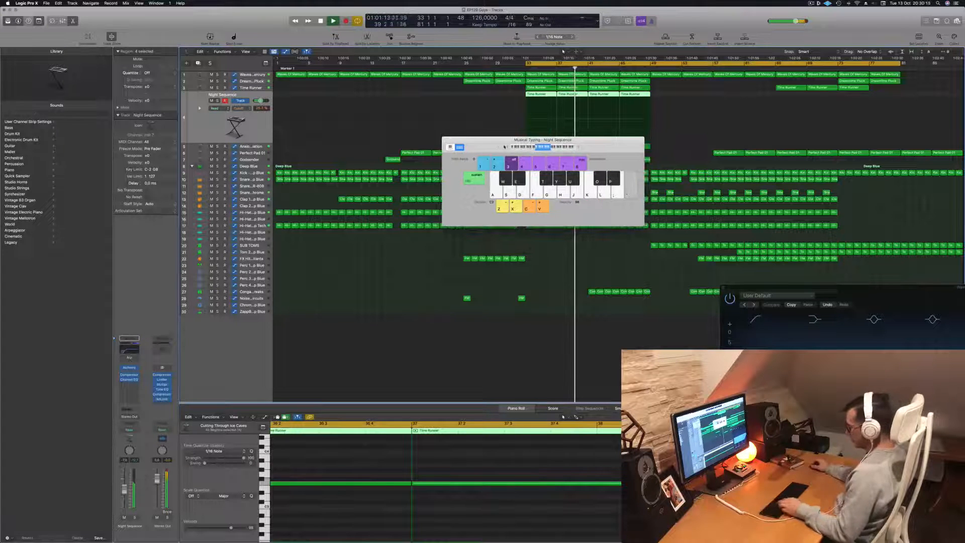
{"action": "key", "text": "super+k"}
{"action": "key", "text": "space"}
{"action": "key", "text": "space"}
{"action": "key", "text": "space"}
{"action": "key", "text": "space"}
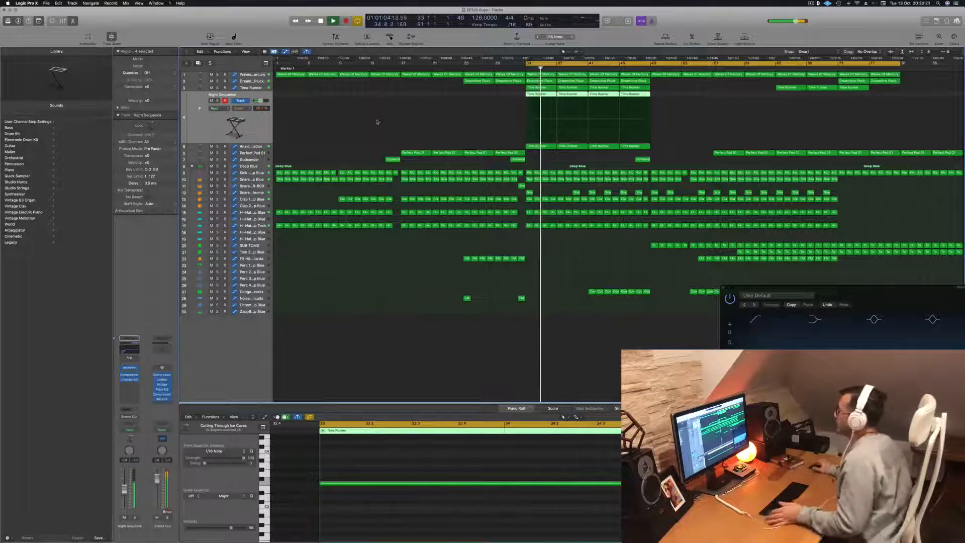
{"action": "key", "text": "space"}
{"action": "key", "text": "space"}
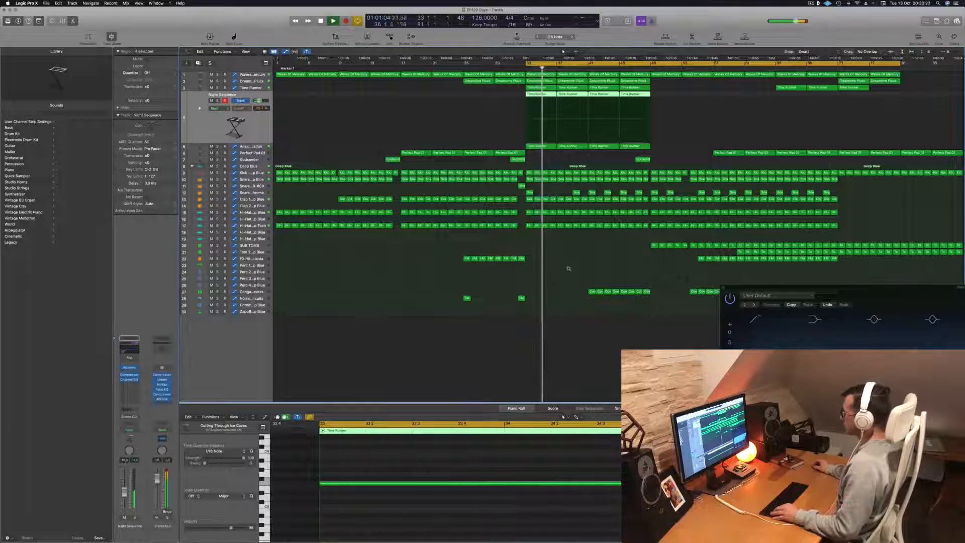
{"action": "key", "text": "space"}
{"action": "key", "text": "space"}
{"action": "key", "text": "space"}
{"action": "key", "text": "space"}
{"action": "key", "text": "space"}
{"action": "key", "text": "space"}
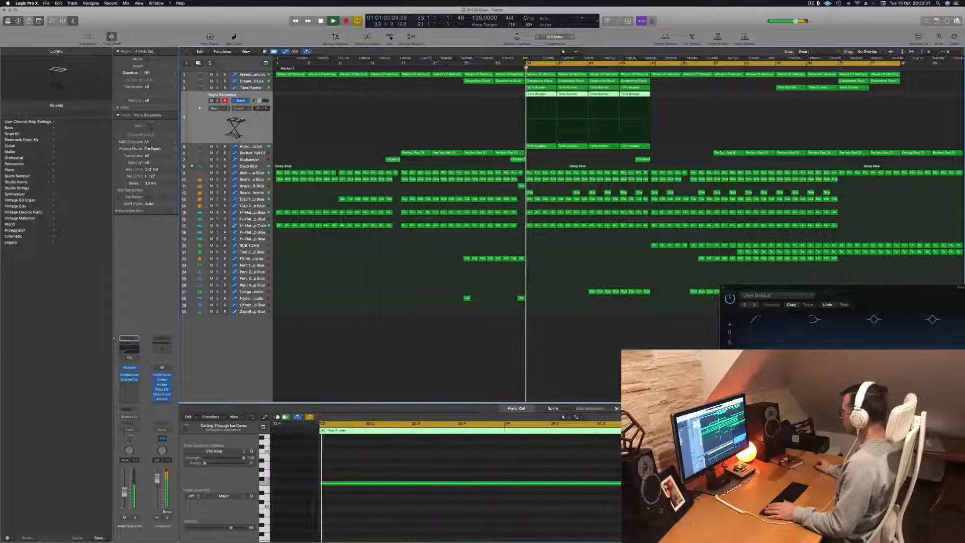
Shorten the cycle range to bars 33–49 and repeat that section of the arrangement once directly after itself
{"action": "left_click_drag", "start_coordinate": [901, 64], "coordinate": [652, 90]}
{"action": "key", "text": "ctrl+super+r"}
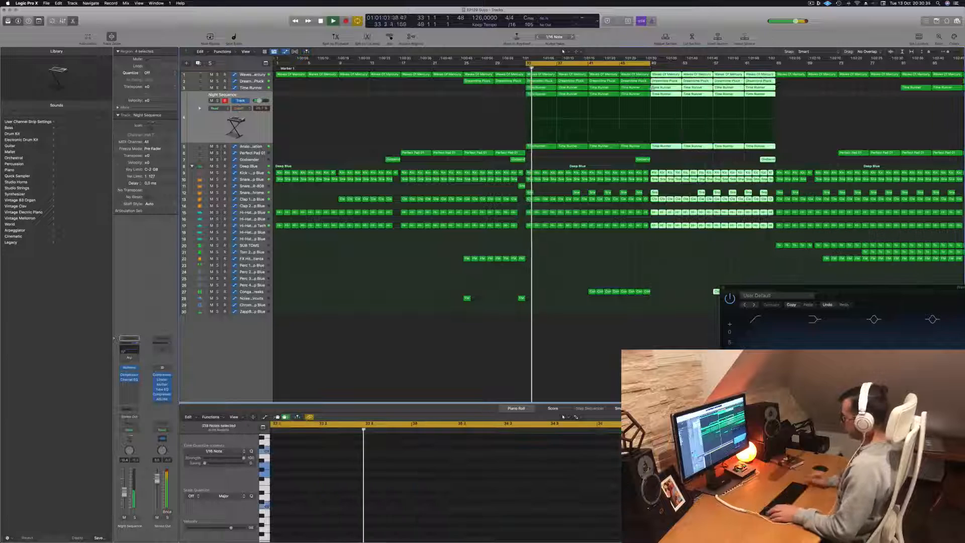
{"action": "key", "text": "super+Left"}
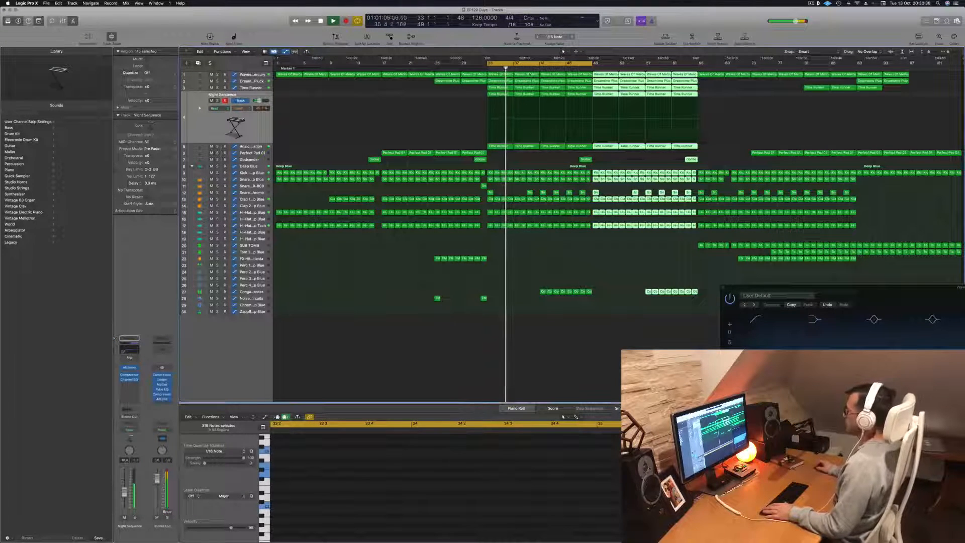
Delete the Waves Of Mercury regions from bar 37 and the Dreamtime Pluck regions from bar 41, both up to bar 49
{"action": "left_click", "coordinate": [530, 74]}
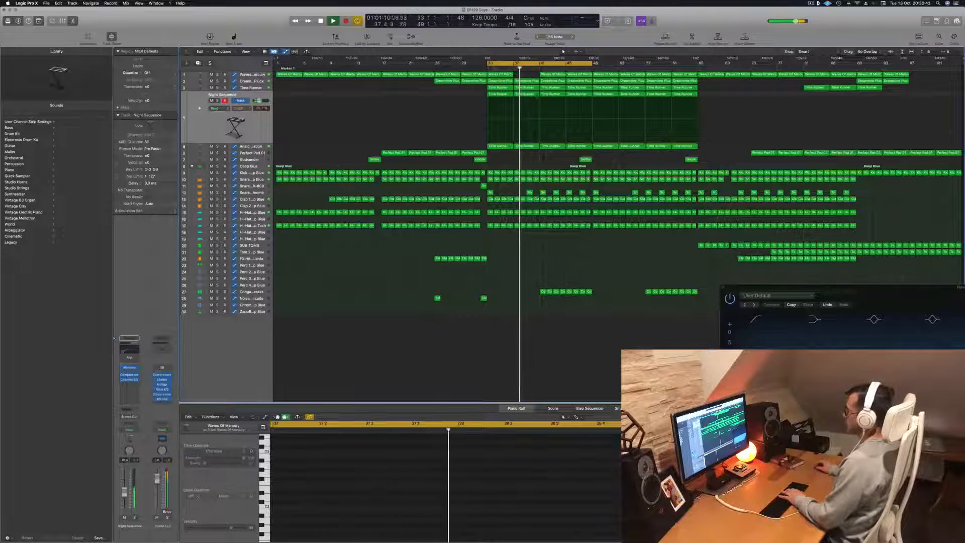
{"action": "left_click", "coordinate": [551, 81]}
{"action": "key", "text": "Delete"}
{"action": "left_click", "coordinate": [552, 74]}
{"action": "key", "text": "Delete"}
{"action": "left_click", "coordinate": [578, 75]}
{"action": "key", "text": "Delete"}
{"action": "left_click", "coordinate": [577, 81]}
{"action": "key", "text": "Delete"}
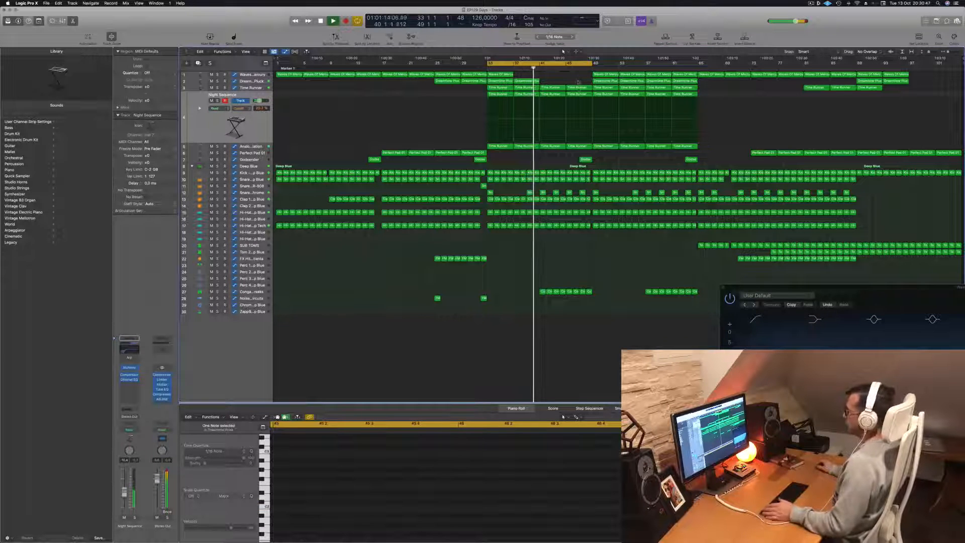
Delete the Time Runner regions between bars 41 and 49, checking the Night Sequence and Analog Glide Arpeggiation tracks during playback
{"action": "left_click", "coordinate": [575, 88]}
{"action": "key", "text": "Delete"}
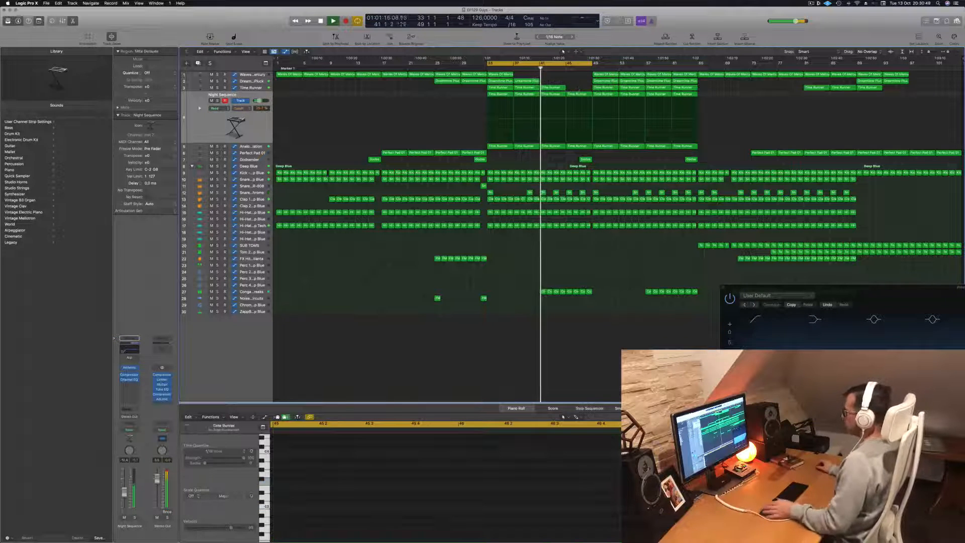
{"action": "left_click", "coordinate": [553, 88]}
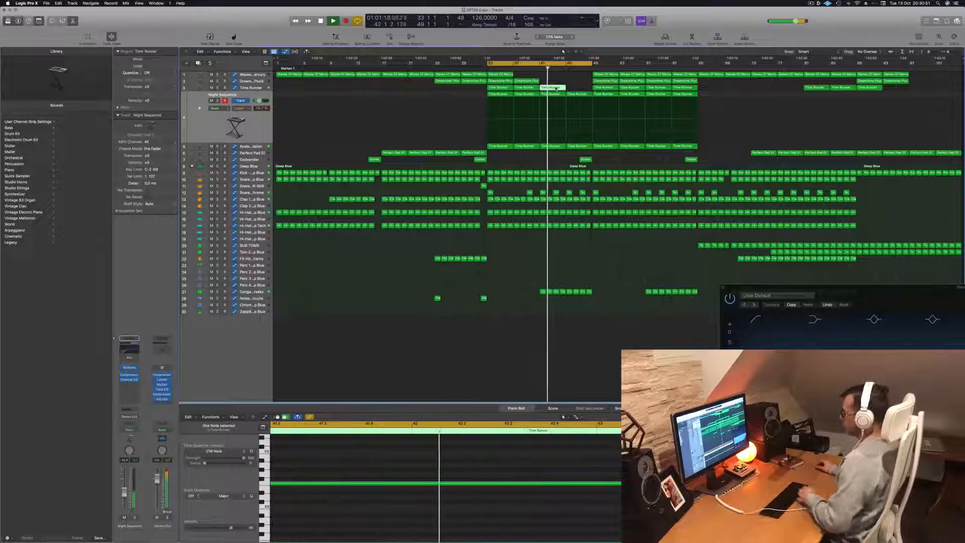
{"action": "left_click", "coordinate": [226, 120]}
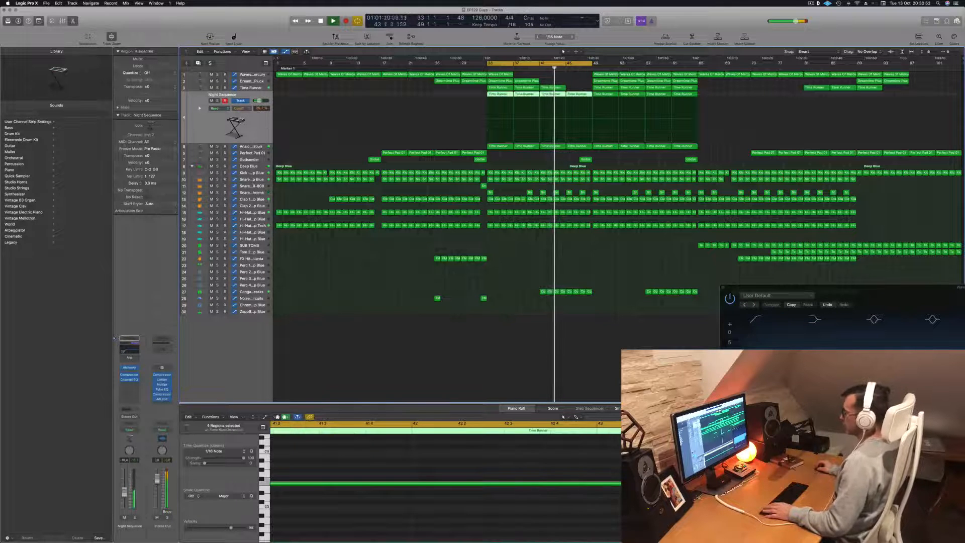
{"action": "left_click", "coordinate": [250, 146]}
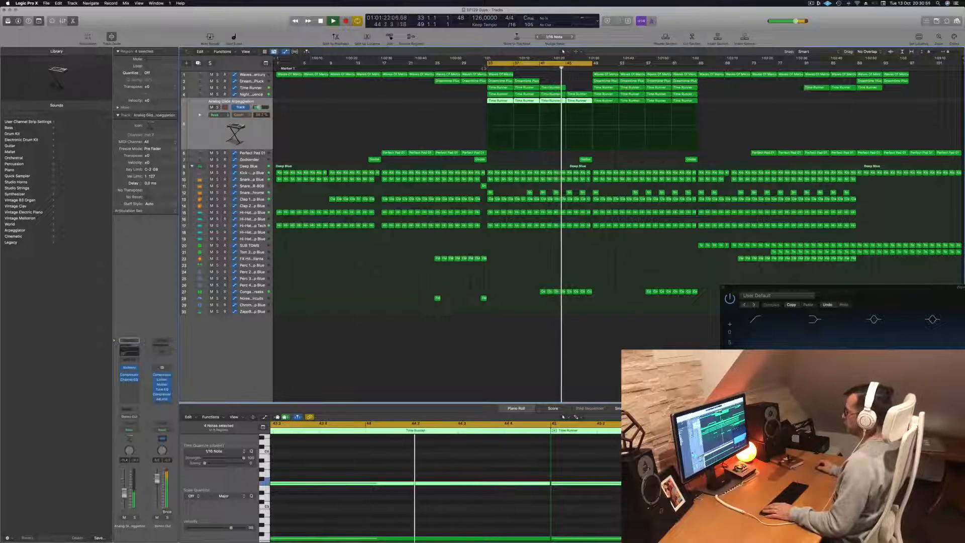
{"action": "key", "text": "space"}
{"action": "key", "text": "space"}
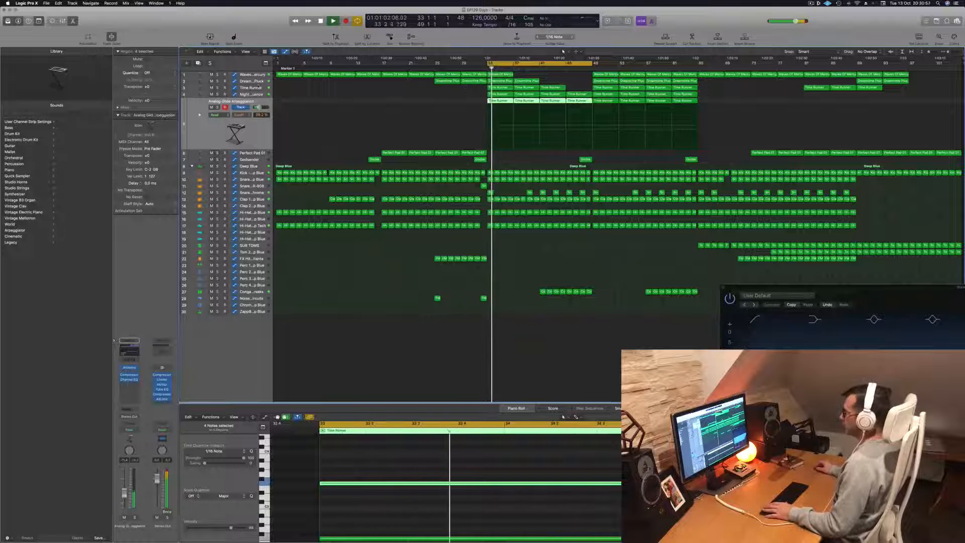
{"action": "left_click", "coordinate": [257, 87]}
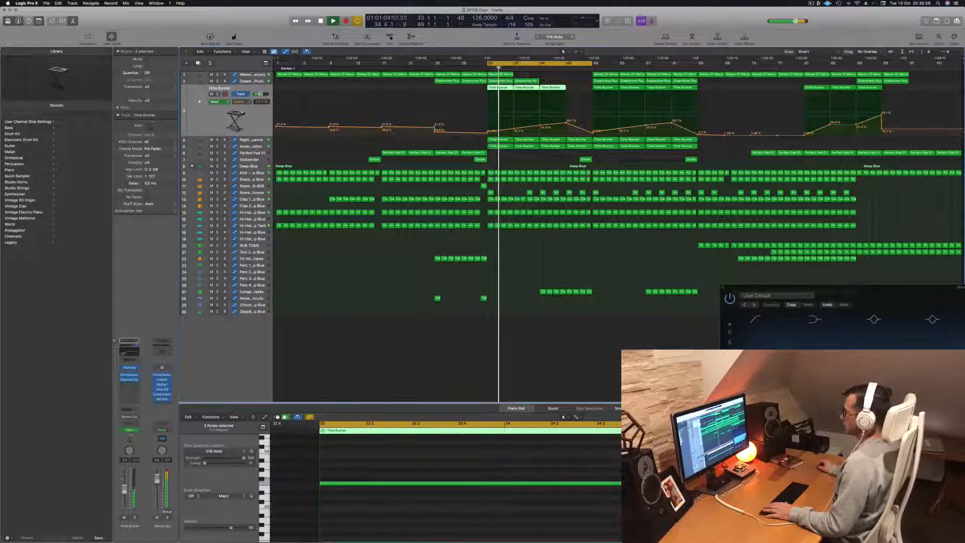
{"action": "left_click", "coordinate": [555, 89]}
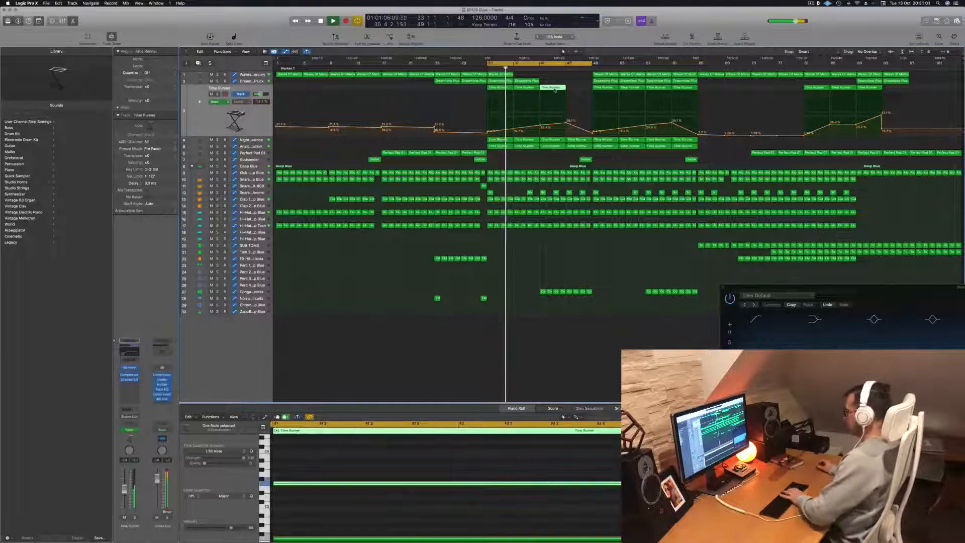
{"action": "key", "text": "Delete"}
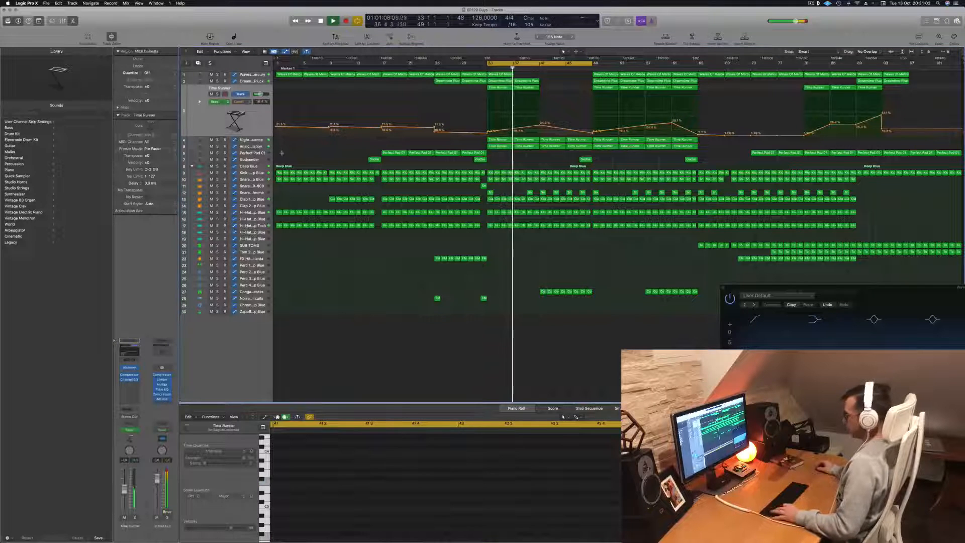
Name and color all regions in the arrangement by their tracks, and clear the selection
{"action": "key", "text": "super+a"}
{"action": "right_click", "coordinate": [551, 140]}
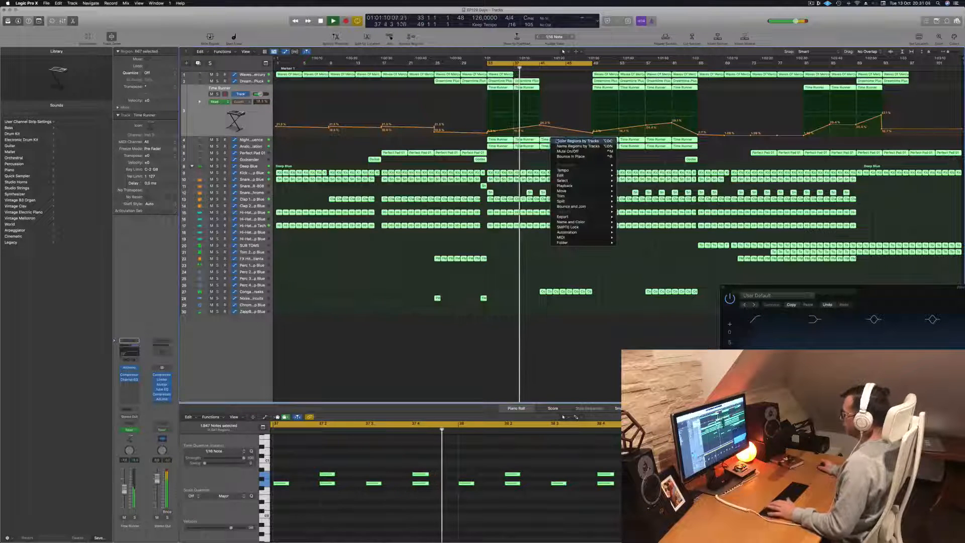
{"action": "left_click", "coordinate": [558, 142]}
{"action": "right_click", "coordinate": [558, 142]}
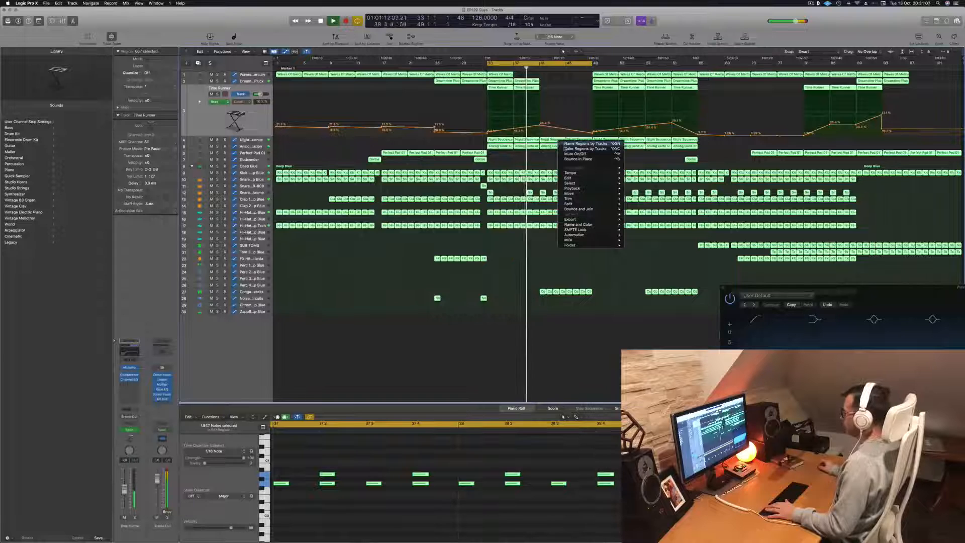
{"action": "left_click", "coordinate": [563, 146]}
{"action": "left_click", "coordinate": [522, 163]}
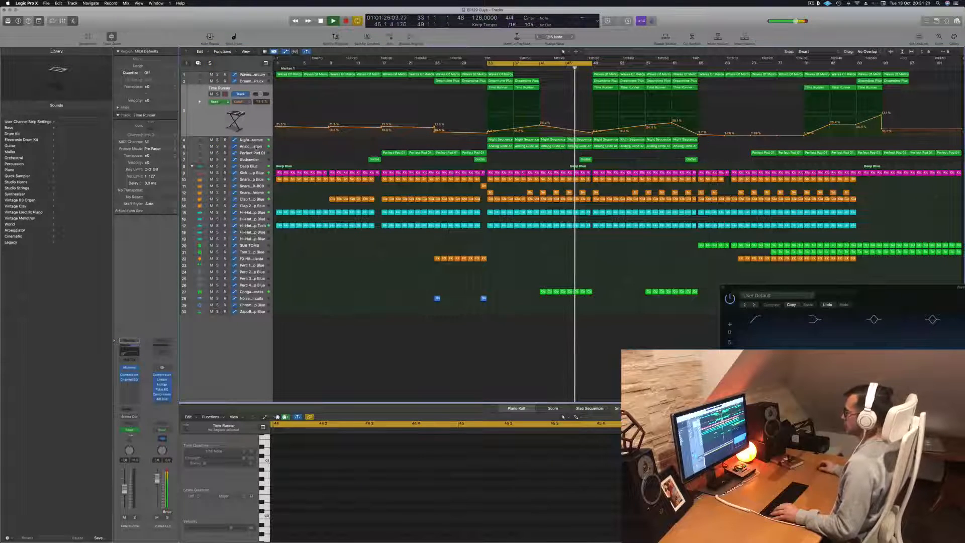
Select the Analog Glide Arpeggiation track, play from around bar 40, and extend the cycle range to bar 65
{"action": "left_click", "coordinate": [257, 147]}
{"action": "left_click", "coordinate": [536, 62]}
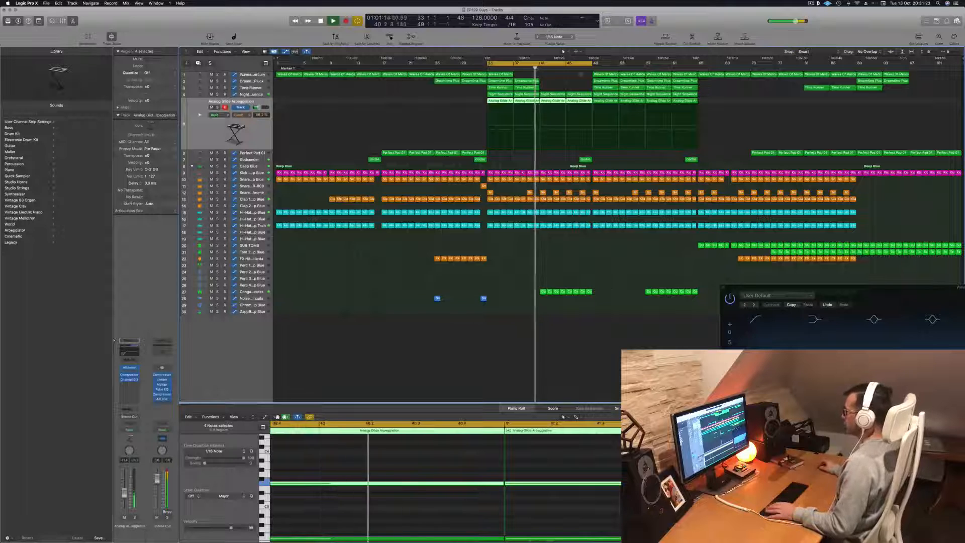
{"action": "left_click_drag", "start_coordinate": [592, 63], "coordinate": [698, 63]}
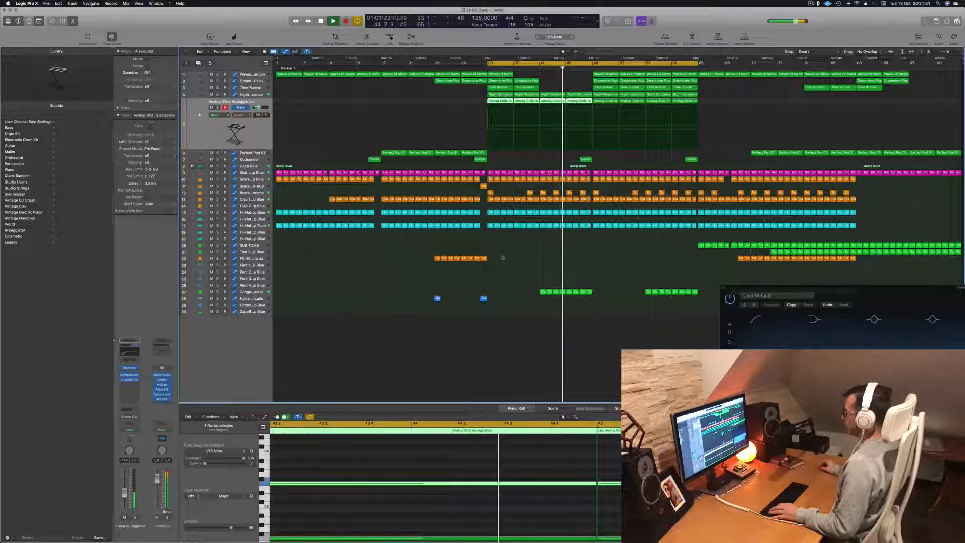
Try removing the snare, clap and hi-hat regions from bars 49–65 and the top three melodic tracks' regions from bars 49–57, and undo both deletions
{"action": "key", "text": "super+Right"}
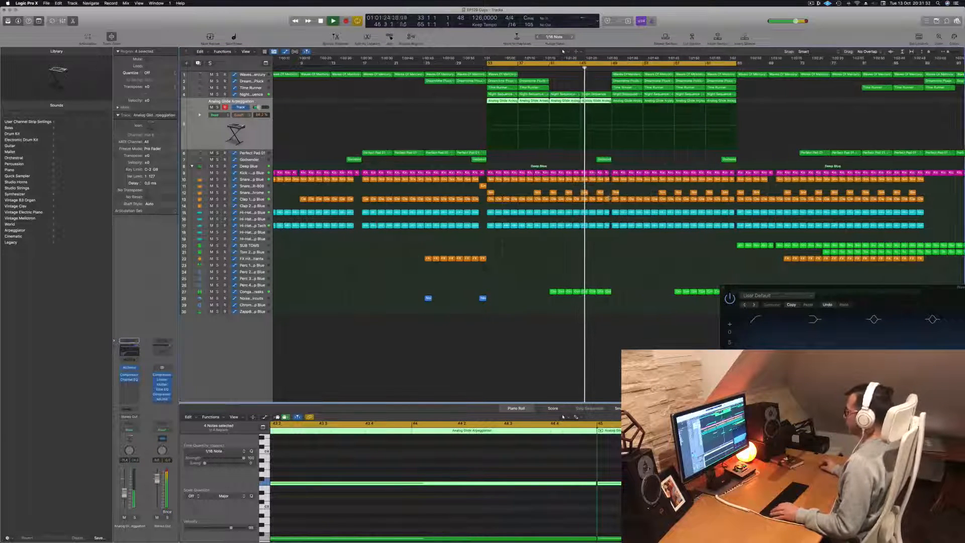
{"action": "left_click_drag", "start_coordinate": [612, 177], "coordinate": [733, 236]}
{"action": "key", "text": "Delete"}
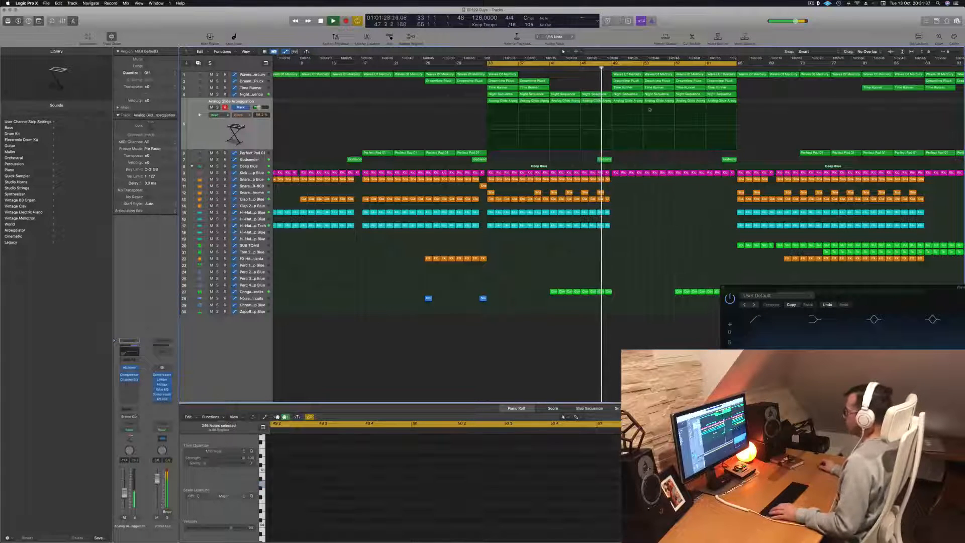
{"action": "left_click_drag", "start_coordinate": [613, 71], "coordinate": [660, 87]}
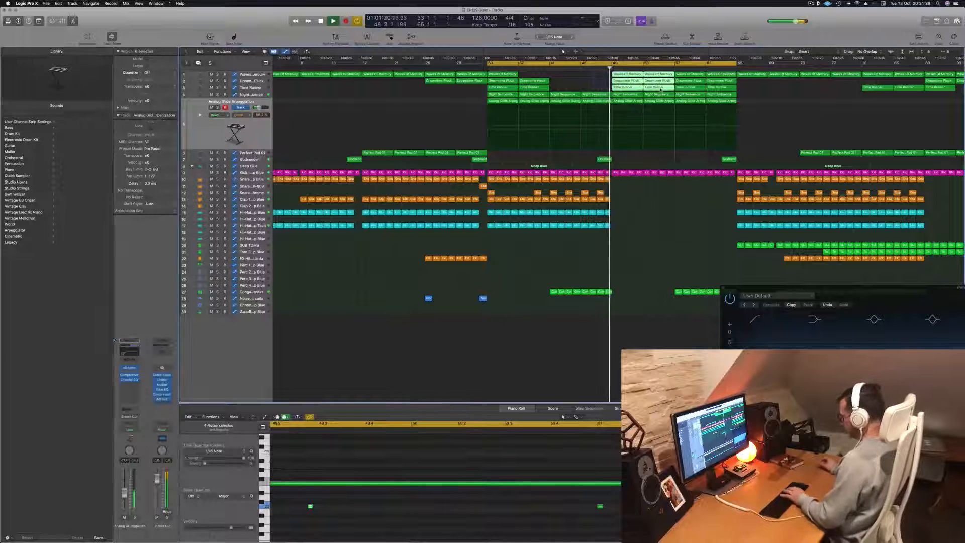
{"action": "key", "text": "Delete"}
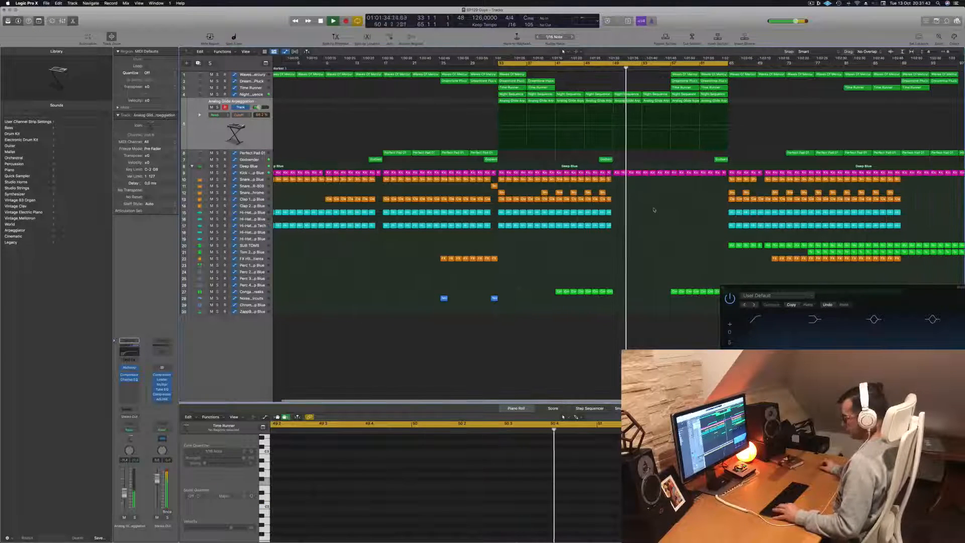
{"action": "key", "text": "super+z"}
{"action": "key", "text": "super+z"}
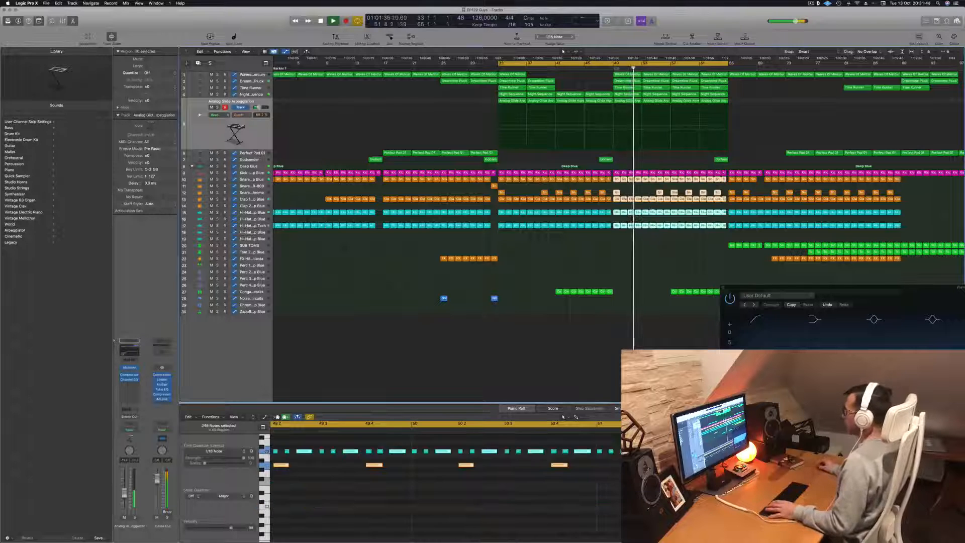
Restart playback and delete the Waves Of Mercury, Dreamtime Pluck and Time Runner regions between bars 49 and 57
{"action": "key", "text": "space"}
{"action": "key", "text": "space"}
{"action": "left_click_drag", "start_coordinate": [605, 74], "coordinate": [664, 88]}
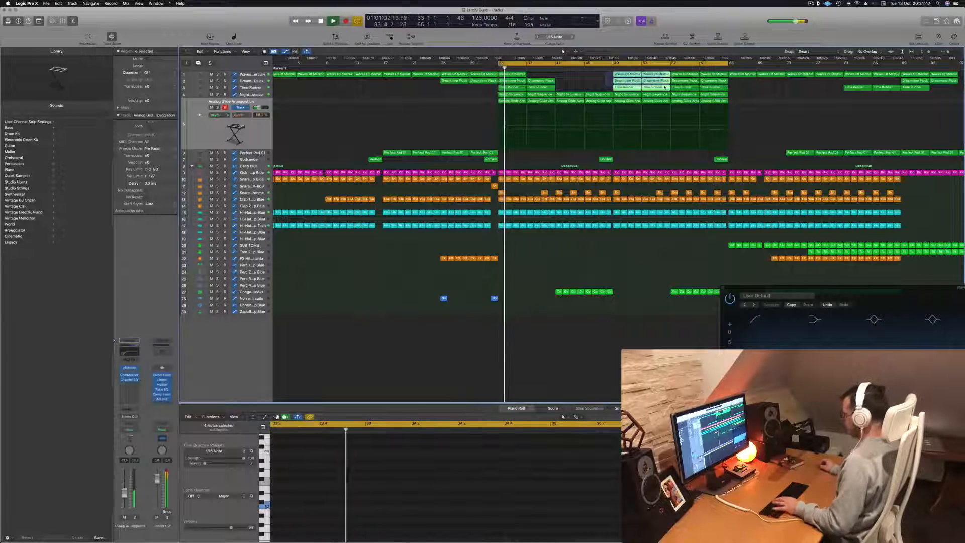
{"action": "key", "text": "Delete"}
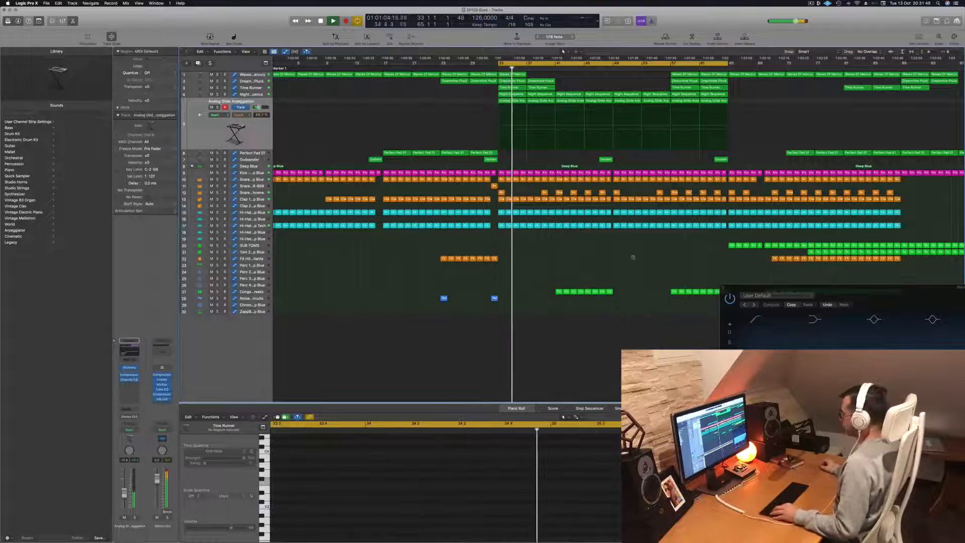
Copy SUB TOMS regions to fill bars 49–65 ahead of the existing ones, and play the arrangement from around bar 49
{"action": "scroll", "coordinate": [649, 254], "scroll_direction": "down", "scroll_amount": 2}
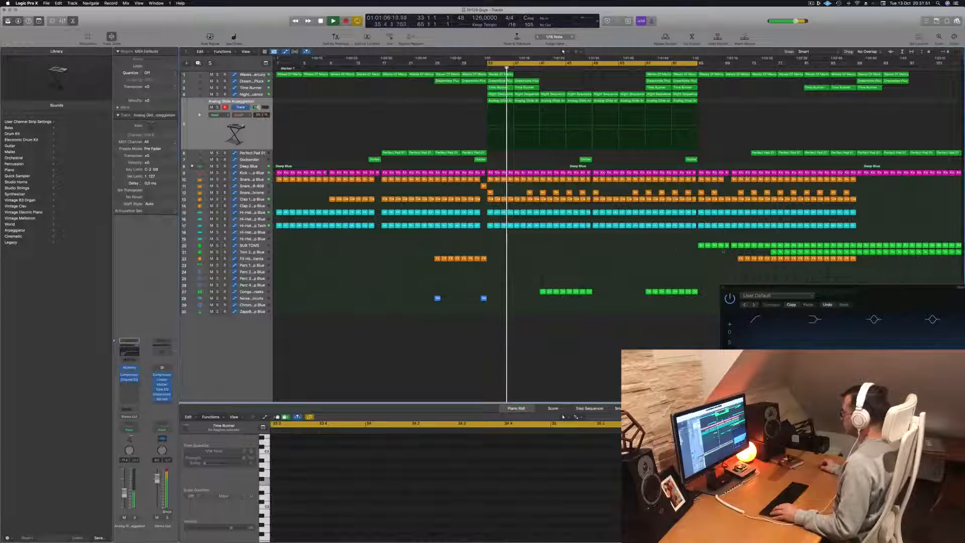
{"action": "left_click_drag", "start_coordinate": [668, 248], "coordinate": [738, 239]}
{"action": "left_click_drag", "start_coordinate": [806, 241], "coordinate": [596, 250]}
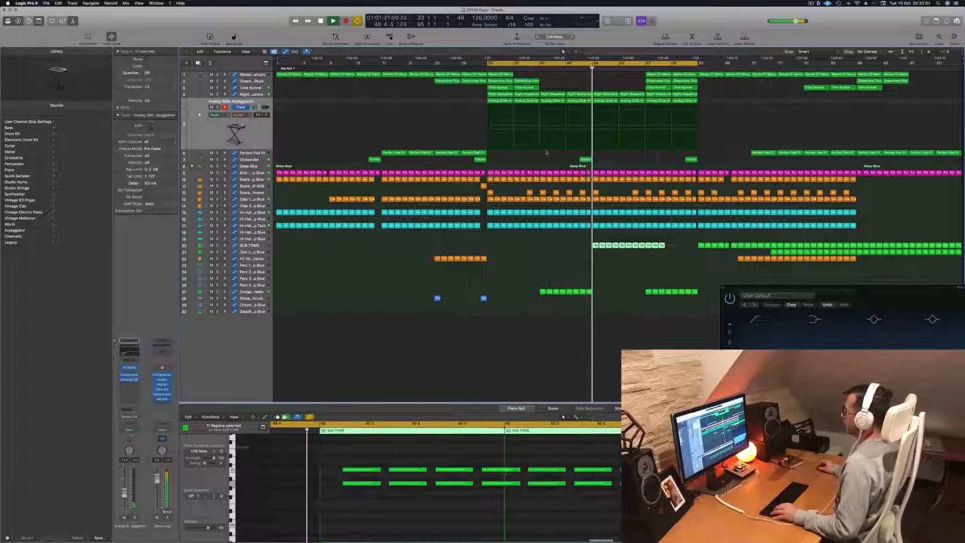
{"action": "mouse_move", "coordinate": [671, 242]}
{"action": "left_mouse_down"}
{"action": "mouse_move", "coordinate": [635, 247]}
{"action": "mouse_move", "coordinate": [670, 246]}
{"action": "left_mouse_up"}
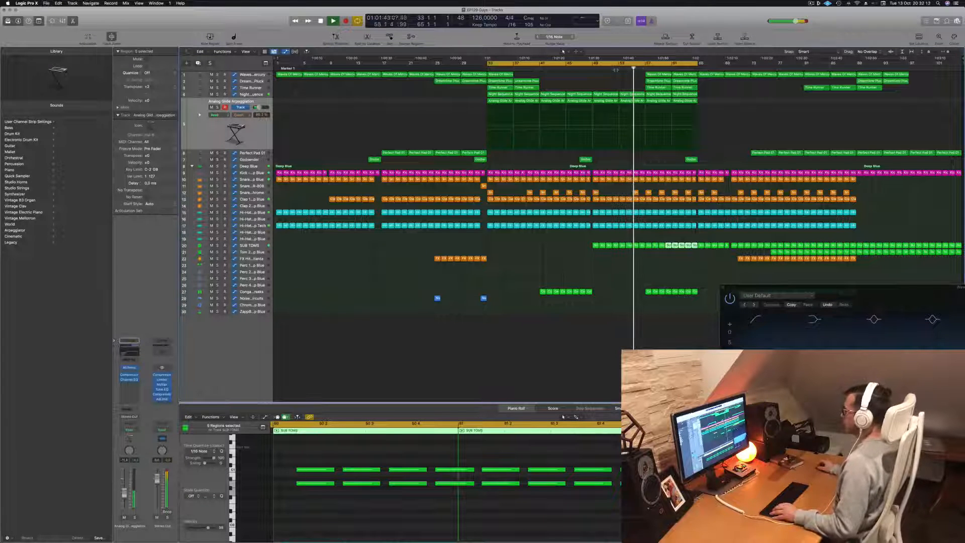
{"action": "left_click", "coordinate": [587, 69]}
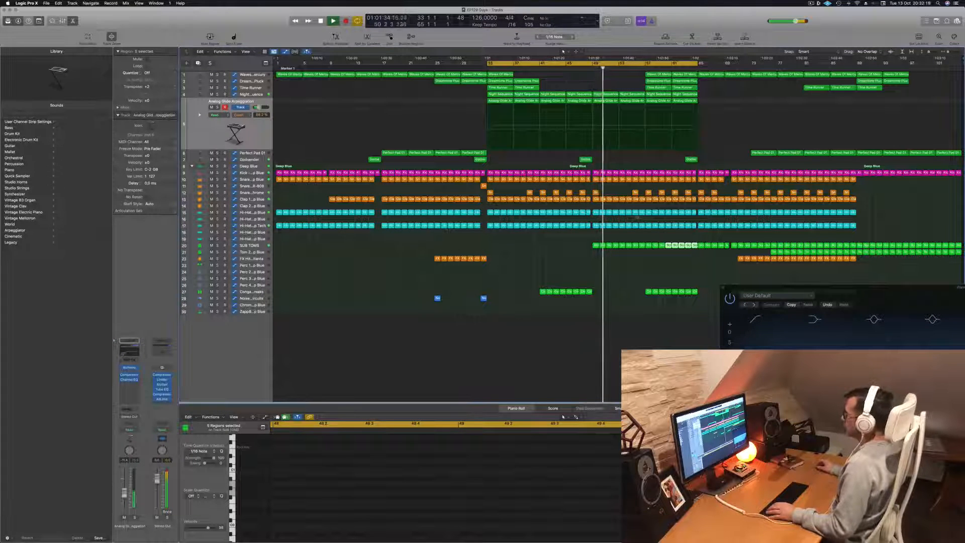
Play from around bar 48 and copy one Conga Mid region onto the ZapBass – Deep Blue track at bar 52
{"action": "left_click", "coordinate": [256, 192]}
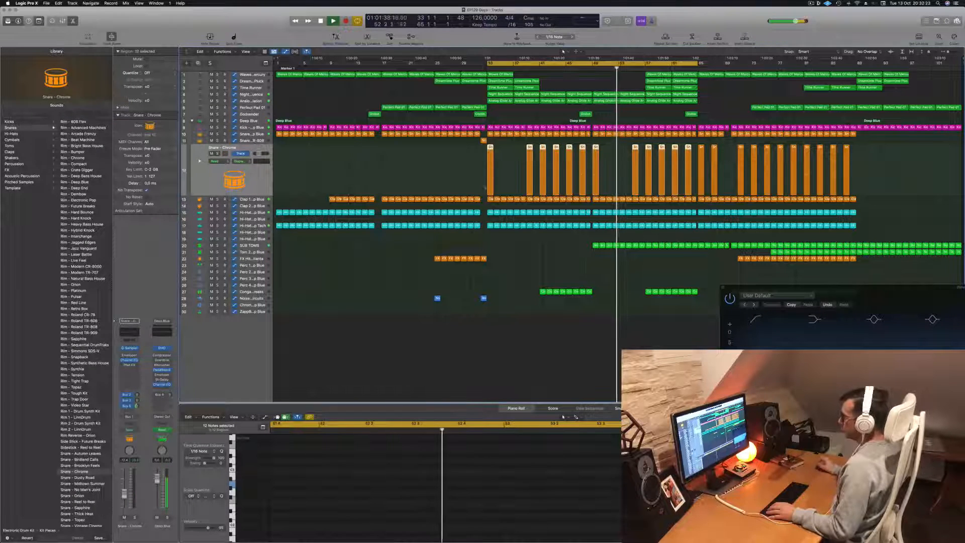
{"action": "left_click", "coordinate": [588, 70]}
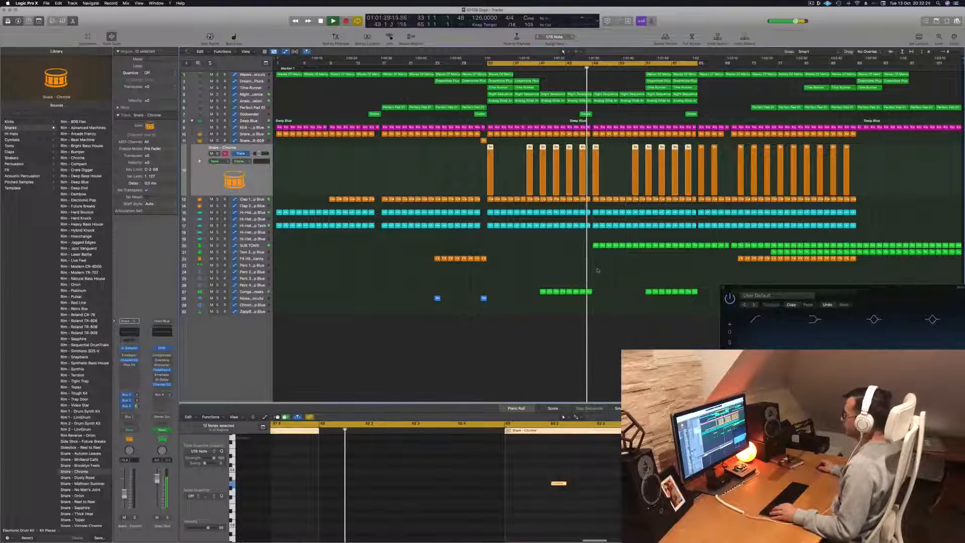
{"action": "left_click", "coordinate": [597, 270]}
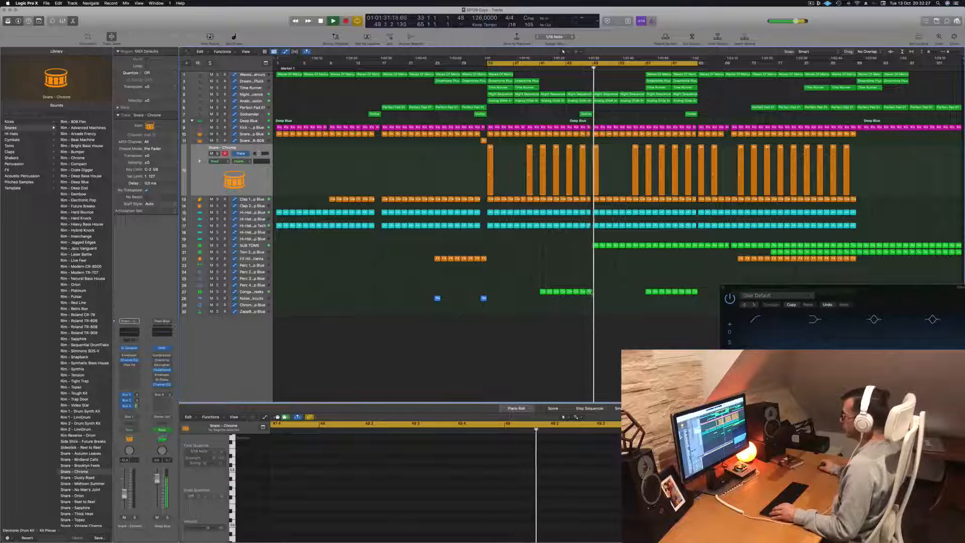
{"action": "left_click", "coordinate": [589, 292]}
{"action": "left_click_drag", "start_coordinate": [589, 292], "coordinate": [615, 311]}
{"action": "left_click", "coordinate": [615, 311]}
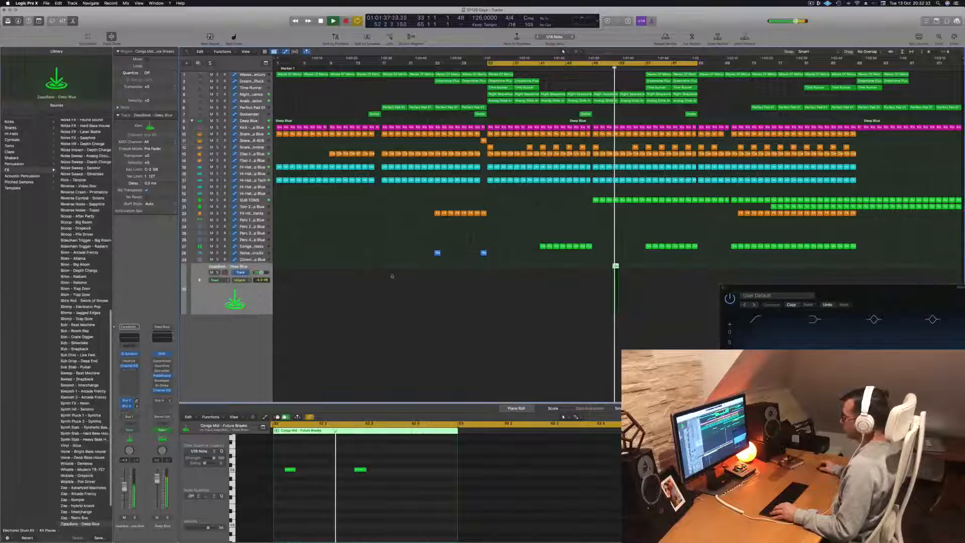
Add a Bus 5 send to the ZapBass – Deep Blue channel and replay the section from around bar 49
{"action": "left_click", "coordinate": [596, 68]}
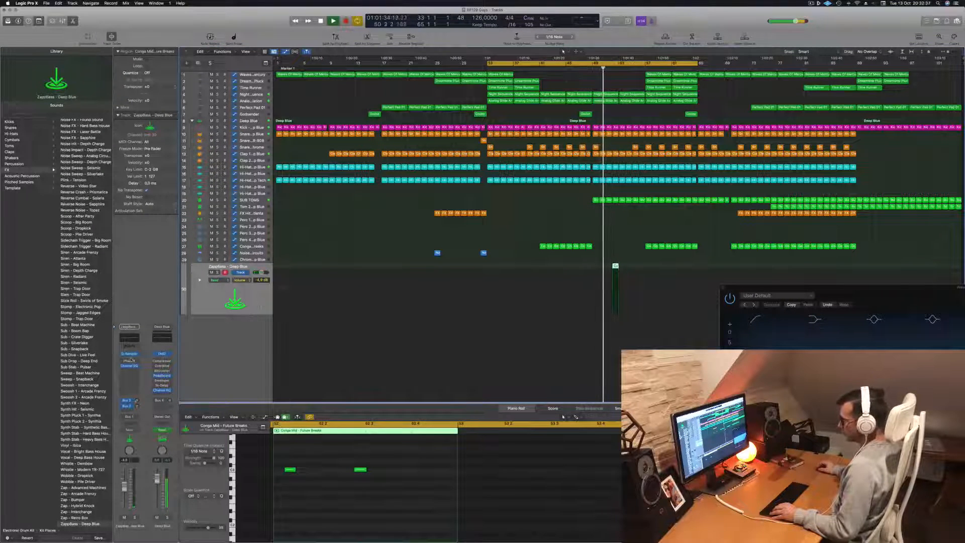
{"action": "left_click", "coordinate": [129, 411]}
{"action": "mouse_move", "coordinate": [128, 418]}
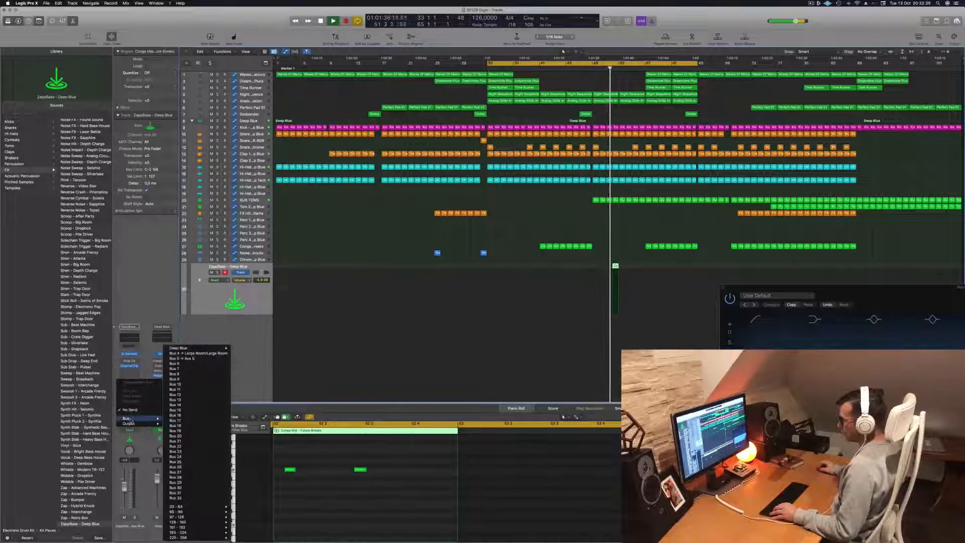
{"action": "left_click", "coordinate": [188, 359]}
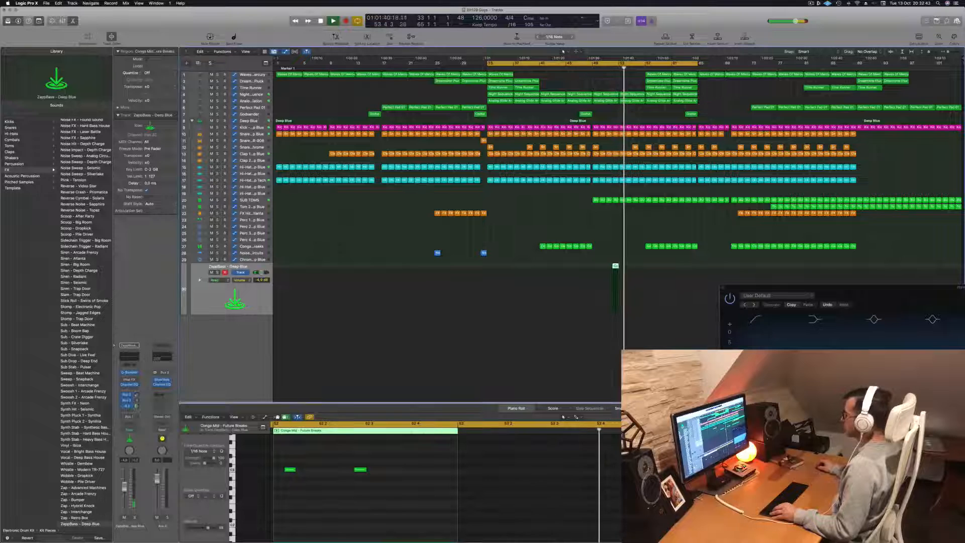
{"action": "left_click", "coordinate": [592, 70]}
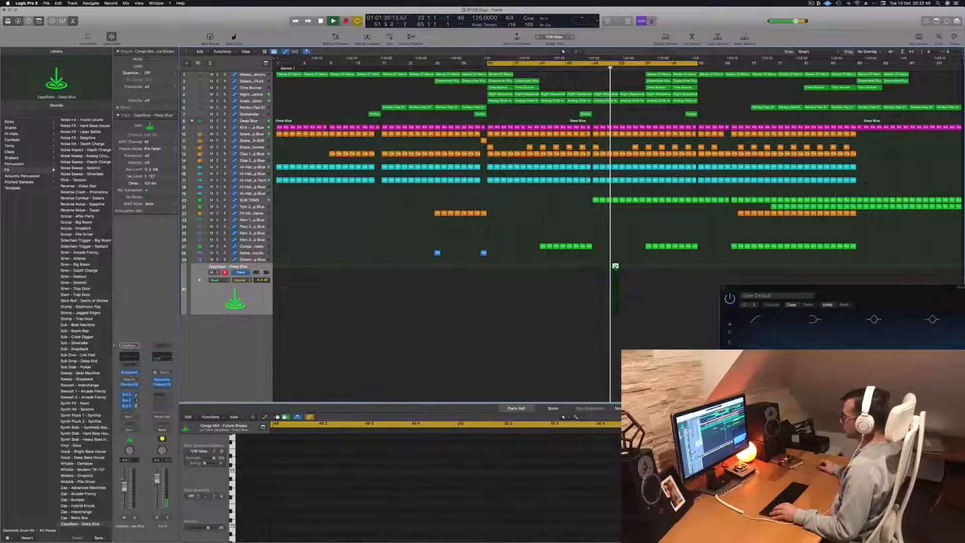
Open the ZapBass track's bar 52 region in the Piano Roll, fit its notes in view, and stop playback around bar 51
{"action": "double_click", "coordinate": [614, 267]}
{"action": "double_click", "coordinate": [615, 267]}
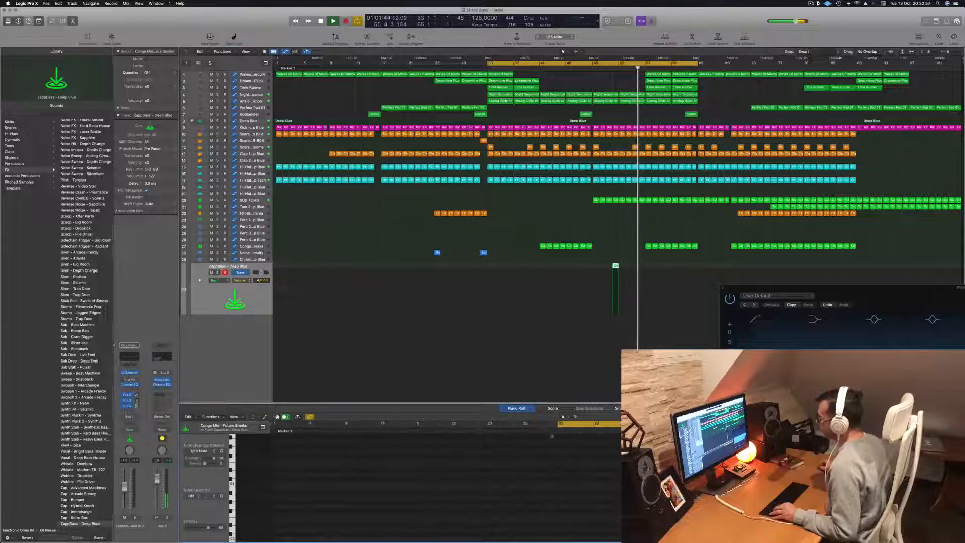
{"action": "key", "text": "z"}
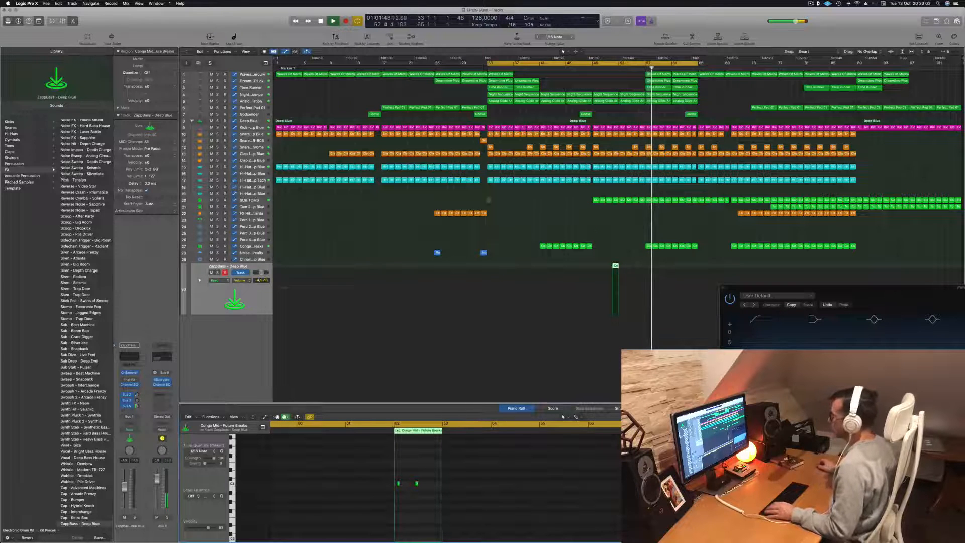
{"action": "left_click", "coordinate": [605, 69]}
{"action": "key", "text": "space"}
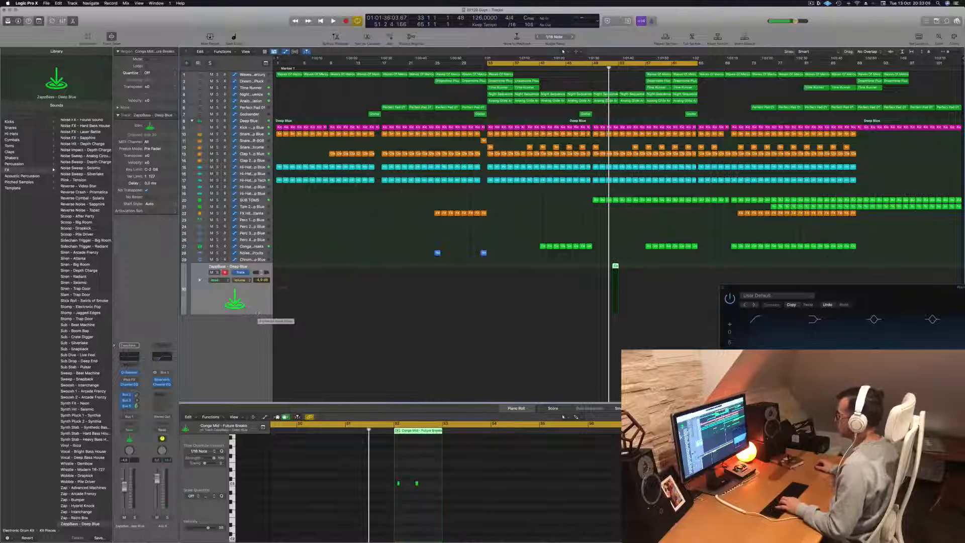
Open Musical Typing and audition the ZapBass – Deep Blue sound on several notes
{"action": "key", "text": "super+k"}
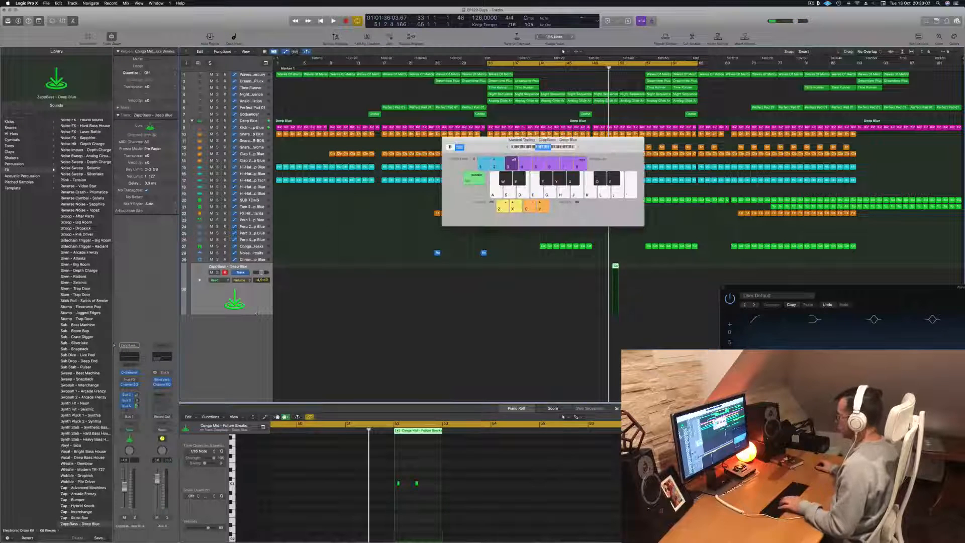
{"action": "key", "text": "g"}
{"action": "key", "text": "h"}
{"action": "key", "text": "j"}
{"action": "key", "text": "h"}
{"action": "key", "text": "h"}
{"action": "key", "text": "g"}
{"action": "key", "text": "h"}
Try the Siren – Atlanta and Scoop – After Party sounds on the track, playing a few notes with each
{"action": "left_click", "coordinate": [77, 259]}
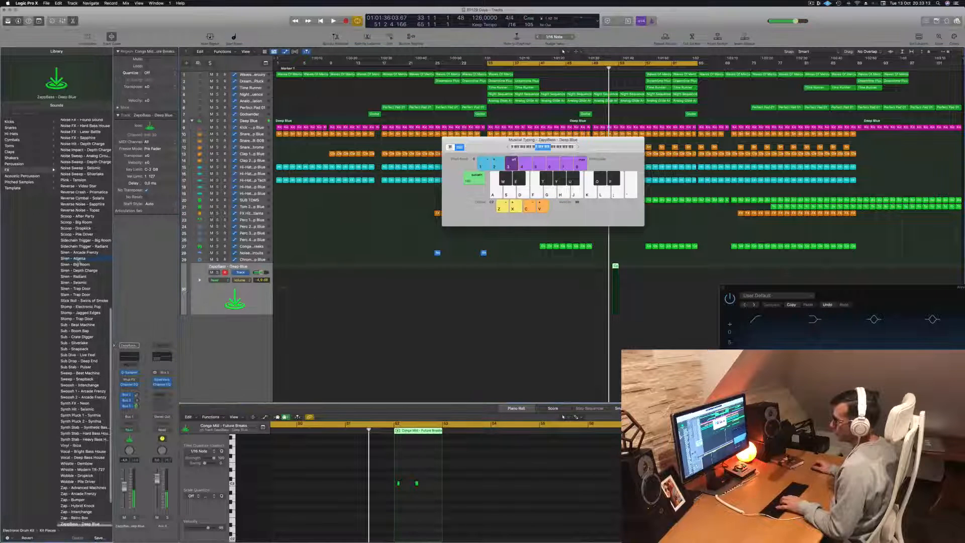
{"action": "key", "text": "t"}
{"action": "key", "text": "y"}
{"action": "key", "text": "u"}
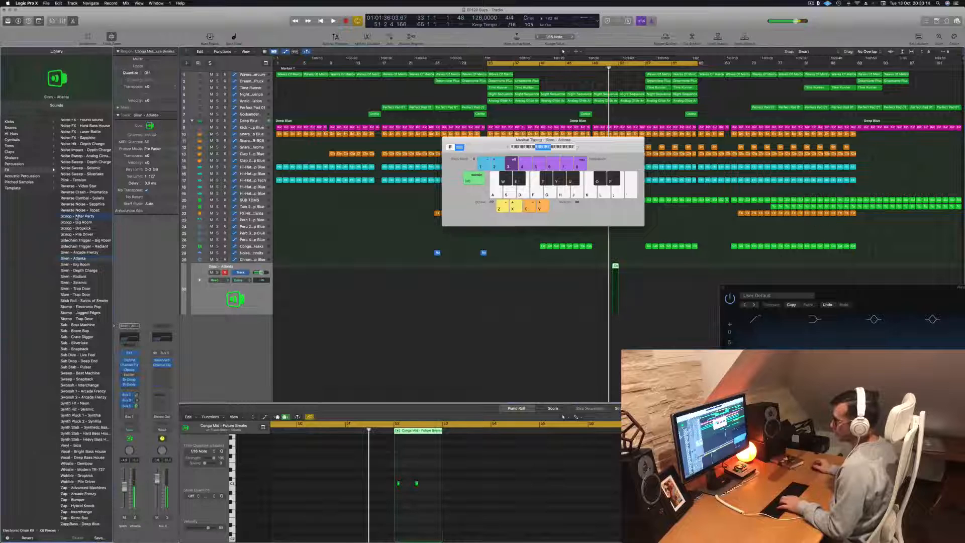
{"action": "left_click", "coordinate": [77, 216]}
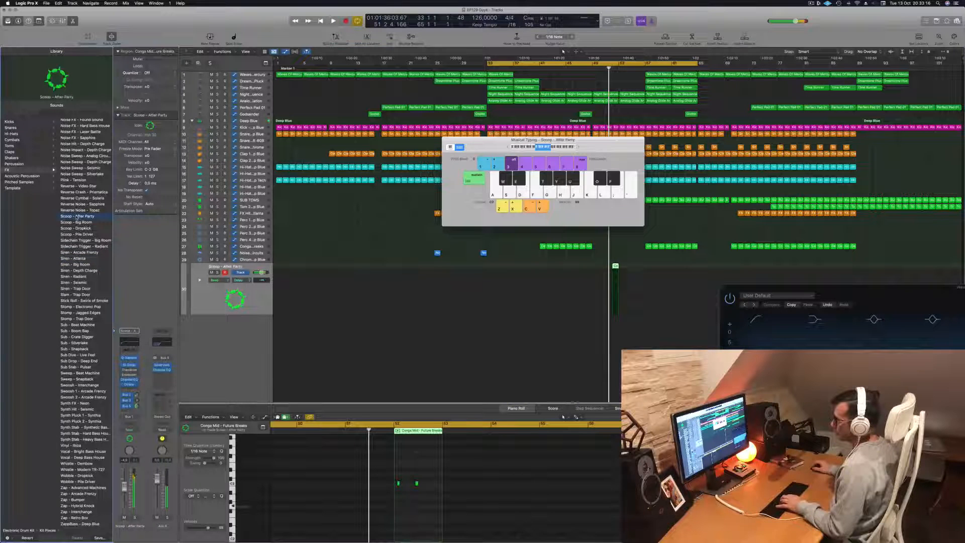
{"action": "key", "text": "g"}
{"action": "key", "text": "j"}
Try the Plink – Tension sound on the track by playing several notes
{"action": "left_click", "coordinate": [72, 180]}
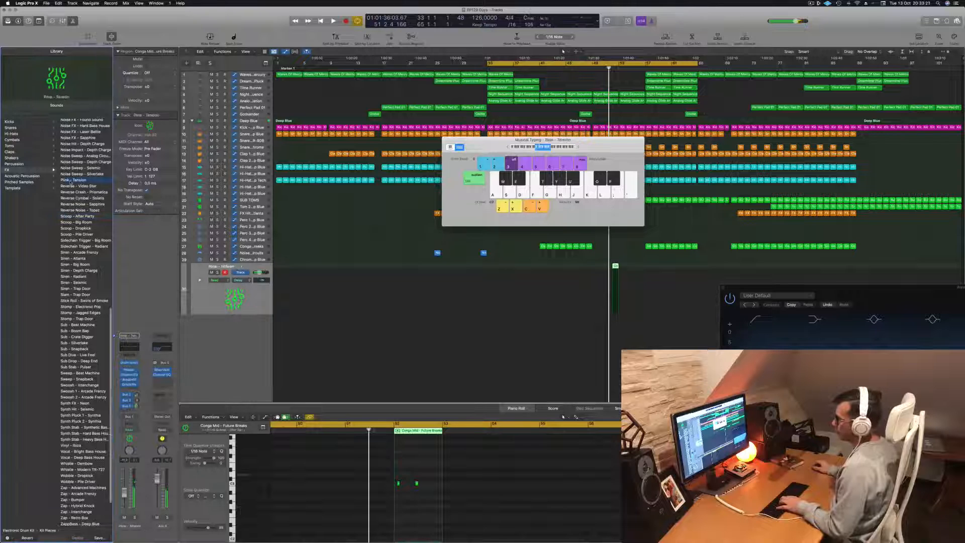
{"action": "key", "text": "j"}
{"action": "scroll", "coordinate": [72, 181], "scroll_direction": "down", "scroll_amount": 3}
{"action": "key", "text": "j"}
{"action": "key", "text": "d"}
{"action": "key", "text": "g"}
{"action": "key", "text": "h"}
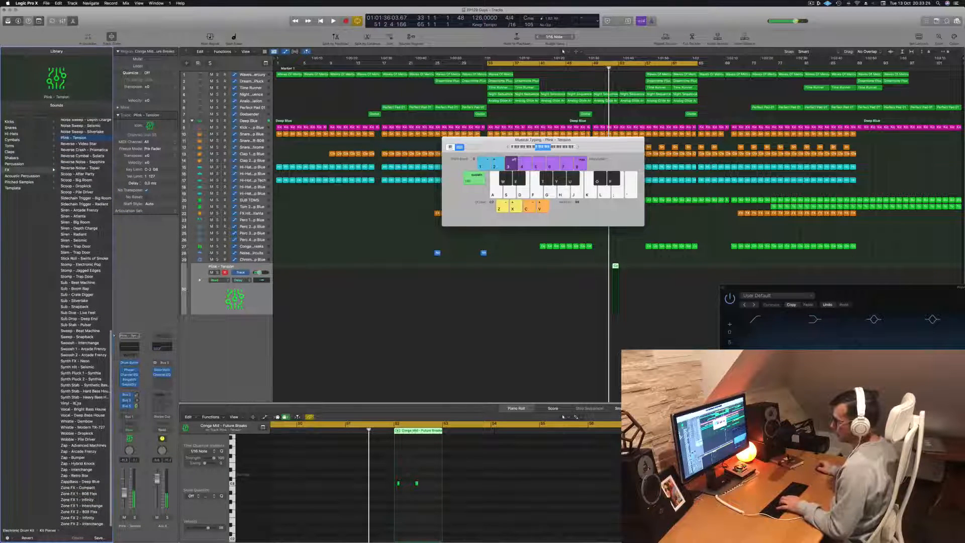
Audition the Vinyl and Vocal FX sounds and load Vocal – Bright Bass House on the track
{"action": "left_click", "coordinate": [75, 403]}
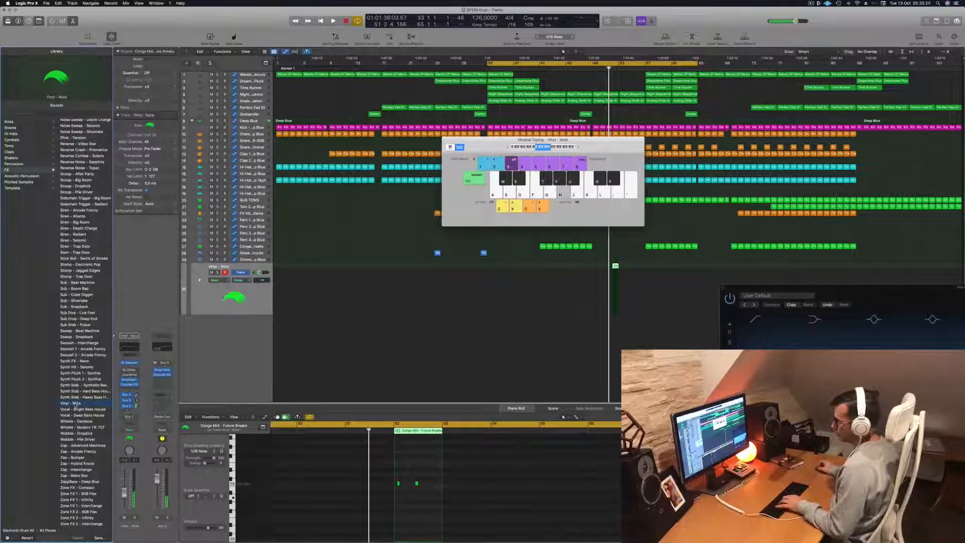
{"action": "left_click", "coordinate": [72, 409]}
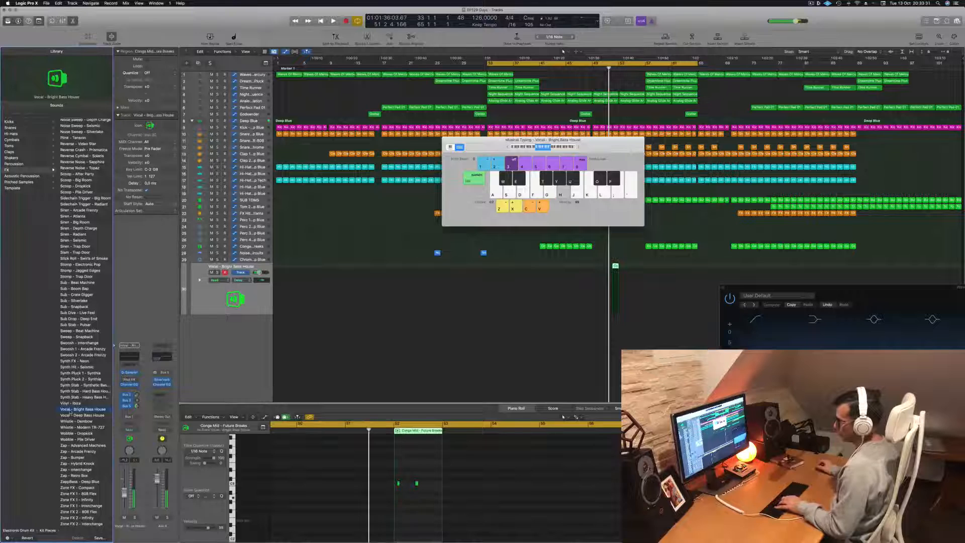
{"action": "key", "text": "a"}
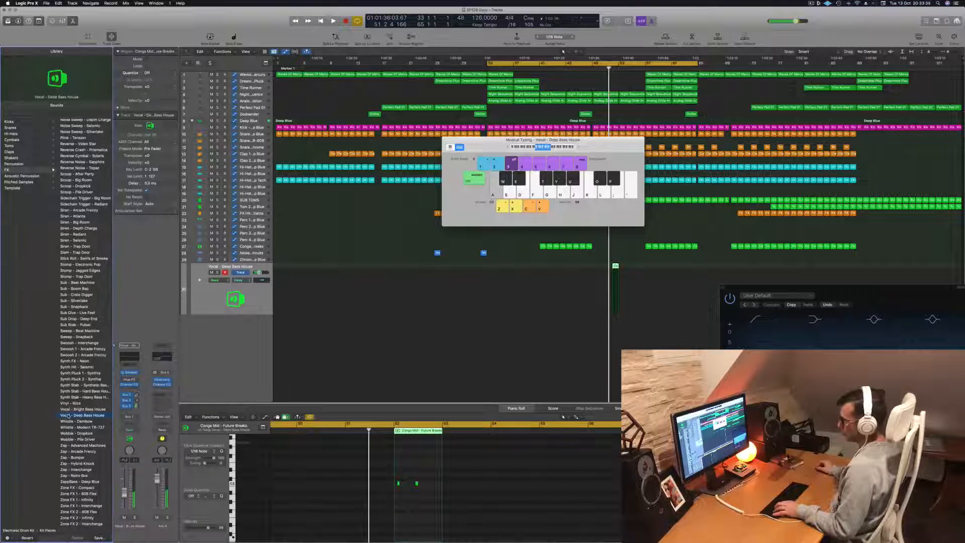
{"action": "key", "text": "d"}
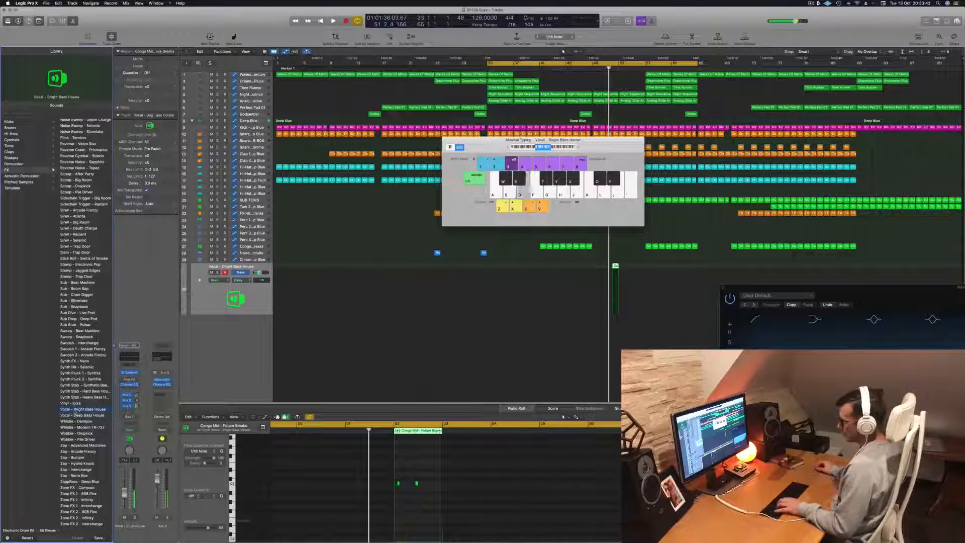
{"action": "key", "text": "s"}
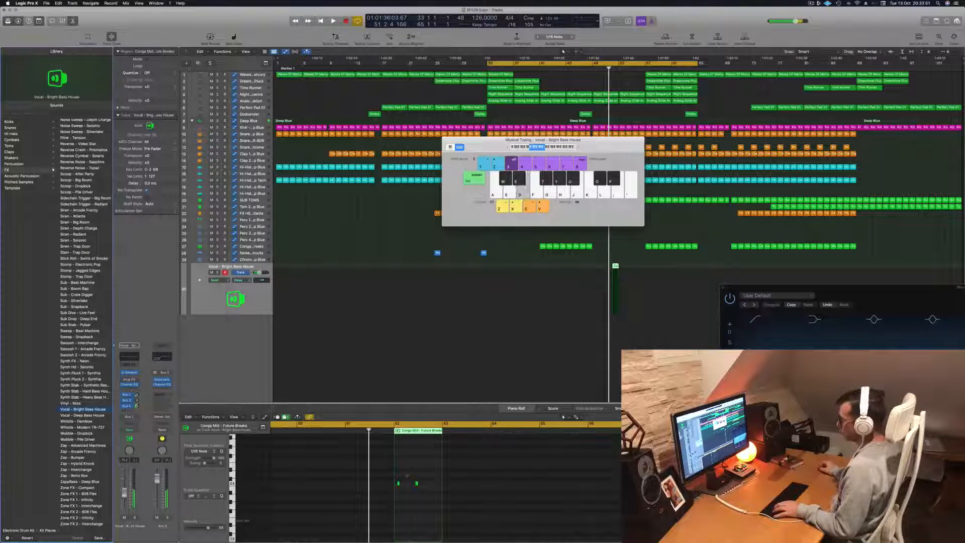
Select both notes of the bar 52 vocal region, play the section, and pick a single note in the Piano Roll
{"action": "left_click_drag", "start_coordinate": [427, 480], "coordinate": [384, 494]}
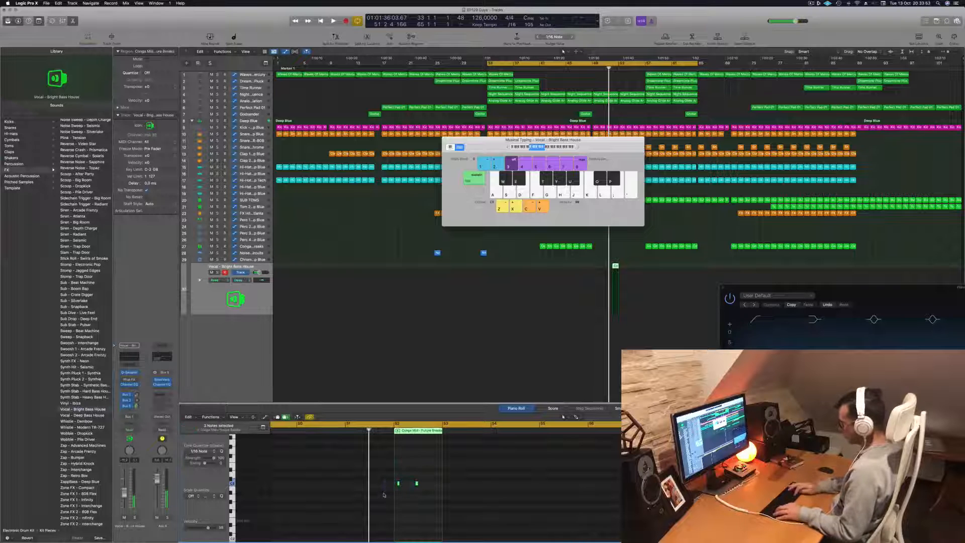
{"action": "key", "text": "space"}
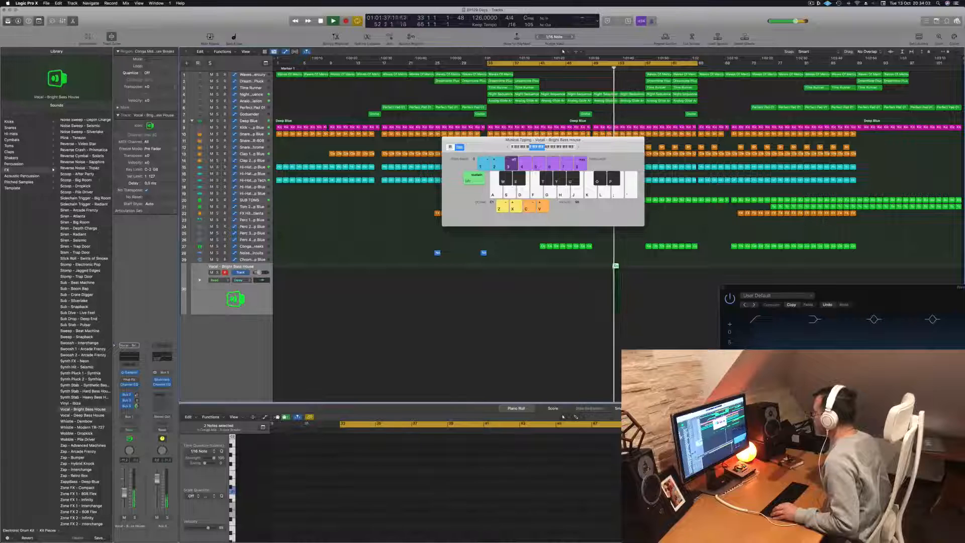
{"action": "left_click", "coordinate": [698, 472]}
{"action": "left_click", "coordinate": [699, 491]}
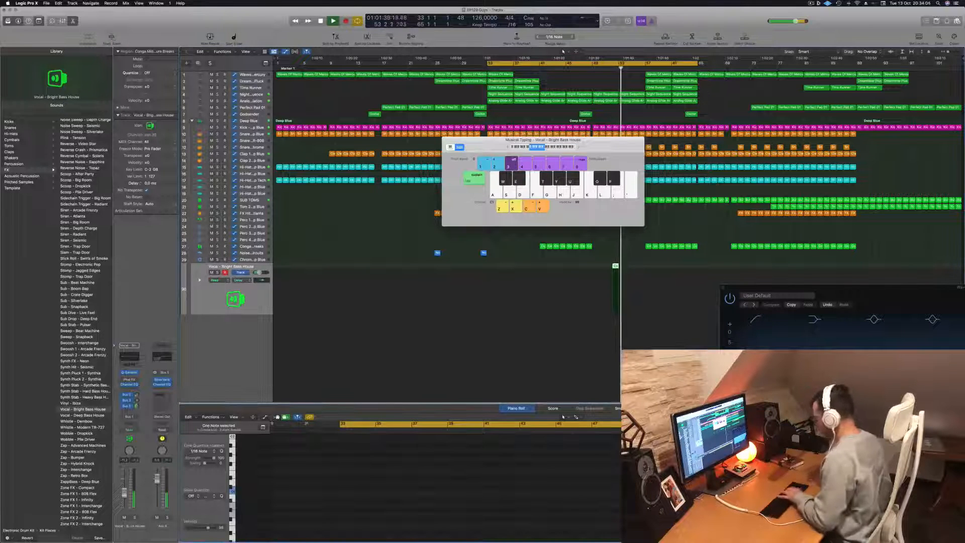
Copy the vocal track's bar 52 region to bar 56 during playback and close Musical Typing
{"action": "left_click", "coordinate": [601, 70]}
{"action": "key", "text": "super+Right"}
{"action": "key", "text": "super+Right"}
{"action": "key", "text": "super+Right"}
{"action": "key", "text": "super+Right"}
{"action": "left_click_drag", "start_coordinate": [609, 141], "coordinate": [843, 87]}
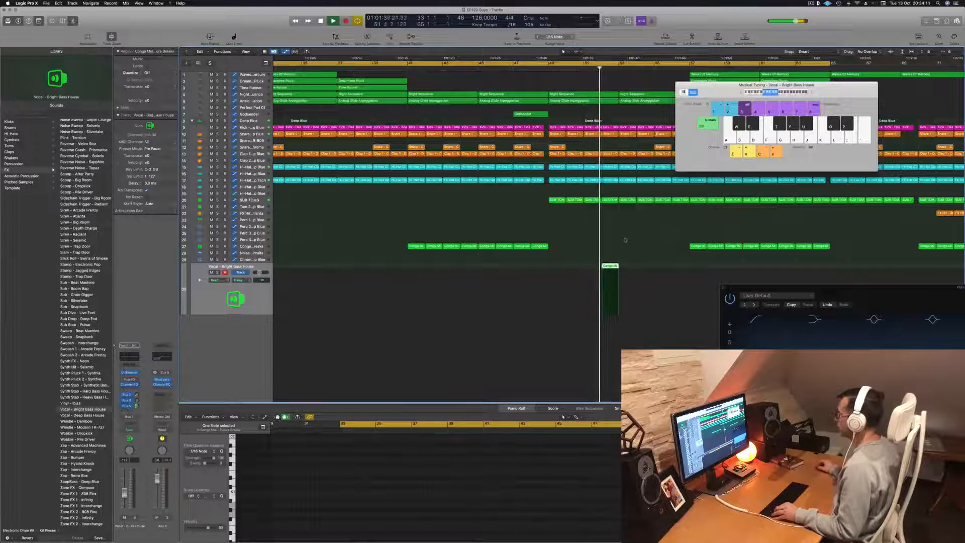
{"action": "left_click", "coordinate": [537, 66]}
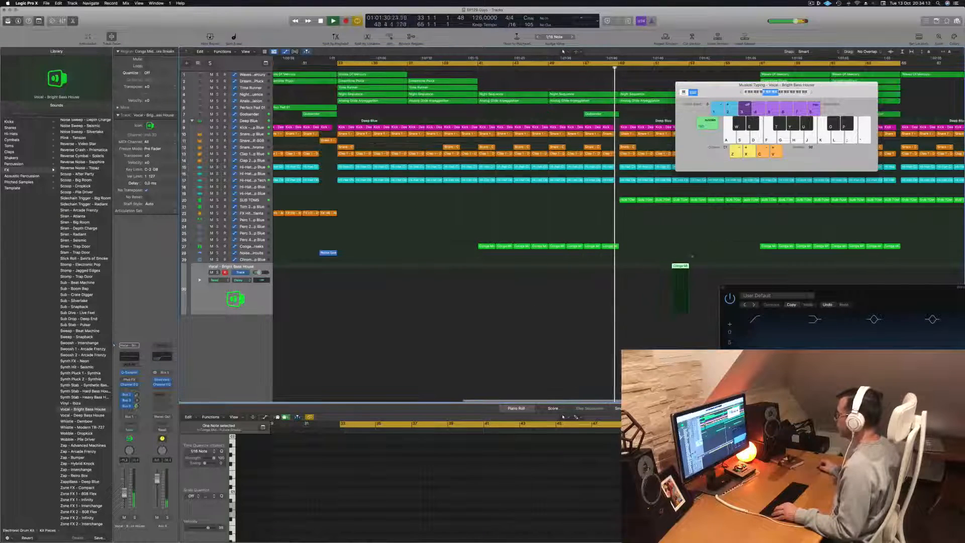
{"action": "left_click_drag", "start_coordinate": [681, 265], "coordinate": [756, 271]}
{"action": "left_click", "coordinate": [721, 81]}
{"action": "key", "text": "super+k"}
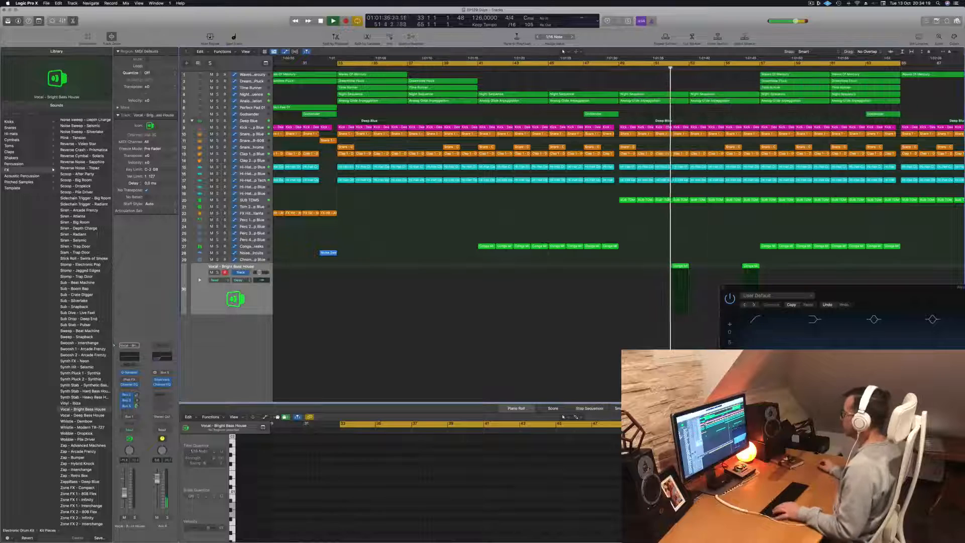
Switch the vocal track's sound to Vocal – Deep Bass House and select the notes of both regions in the Piano Roll
{"action": "scroll", "coordinate": [605, 214], "scroll_direction": "down", "scroll_amount": 5}
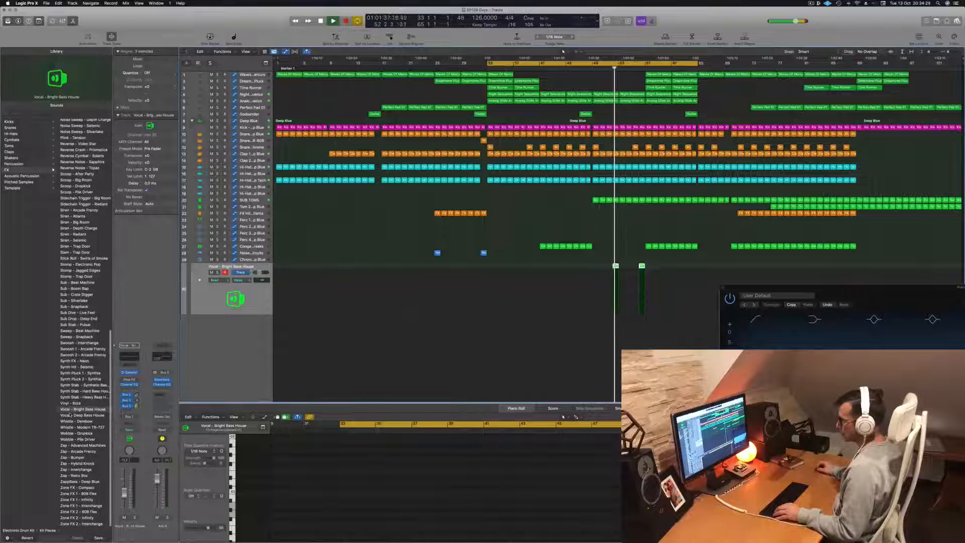
{"action": "key", "text": "comma"}
{"action": "key", "text": "comma"}
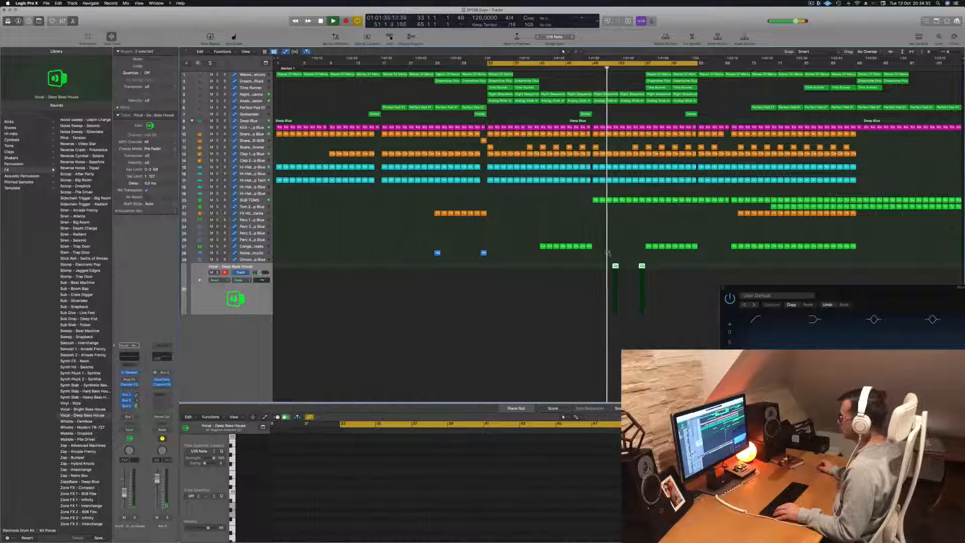
{"action": "key", "text": "p"}
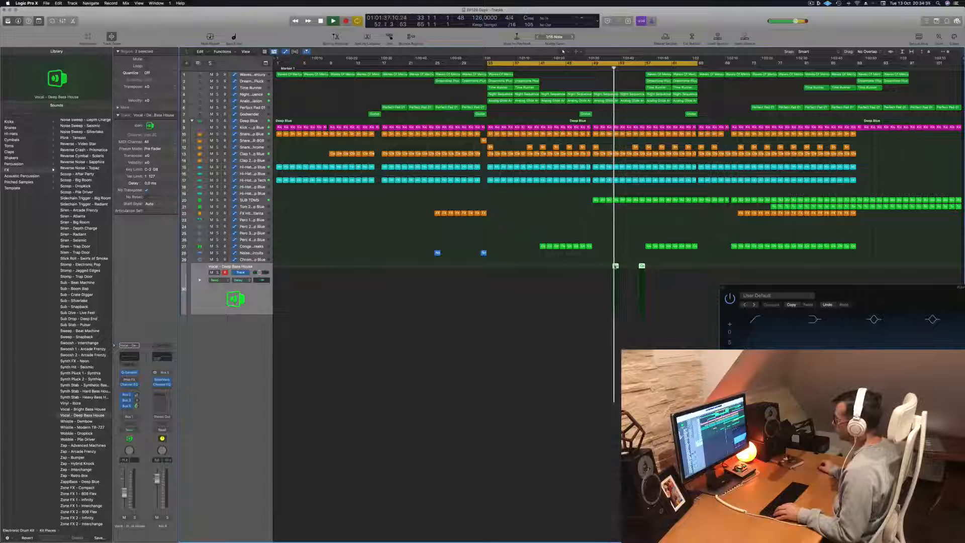
{"action": "key", "text": "p"}
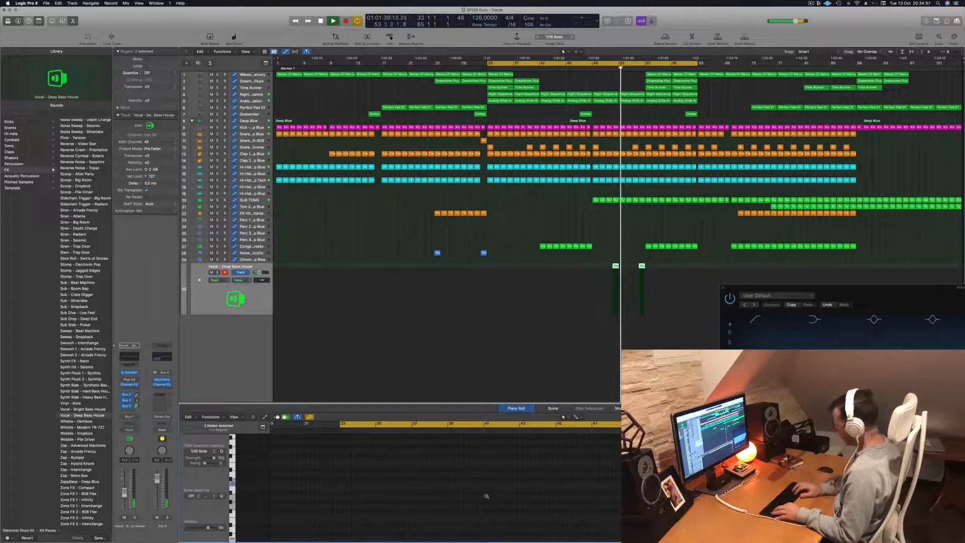
Replay the arrangement from around bar 48 and select the Analog Glide Arpeggiation track with its regions
{"action": "left_click", "coordinate": [612, 69]}
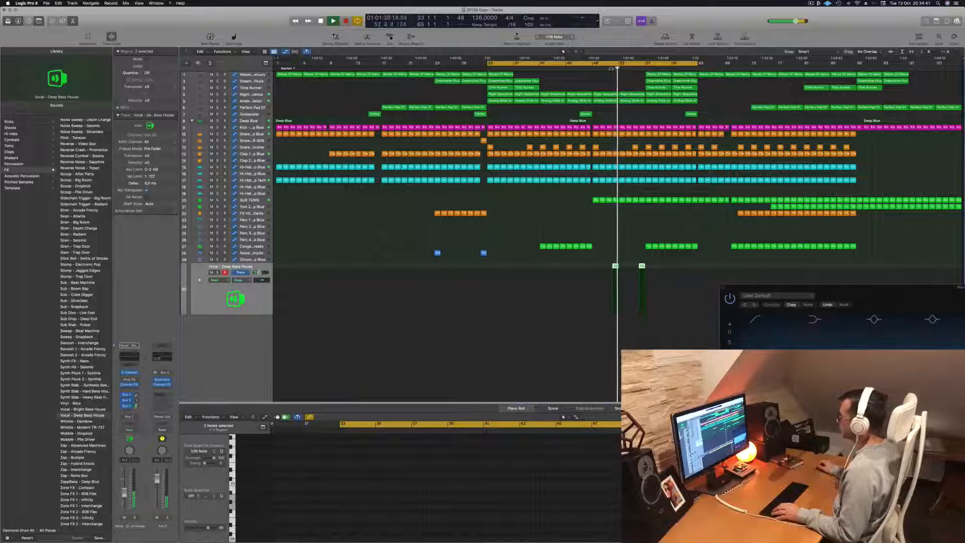
{"action": "left_click", "coordinate": [606, 69]}
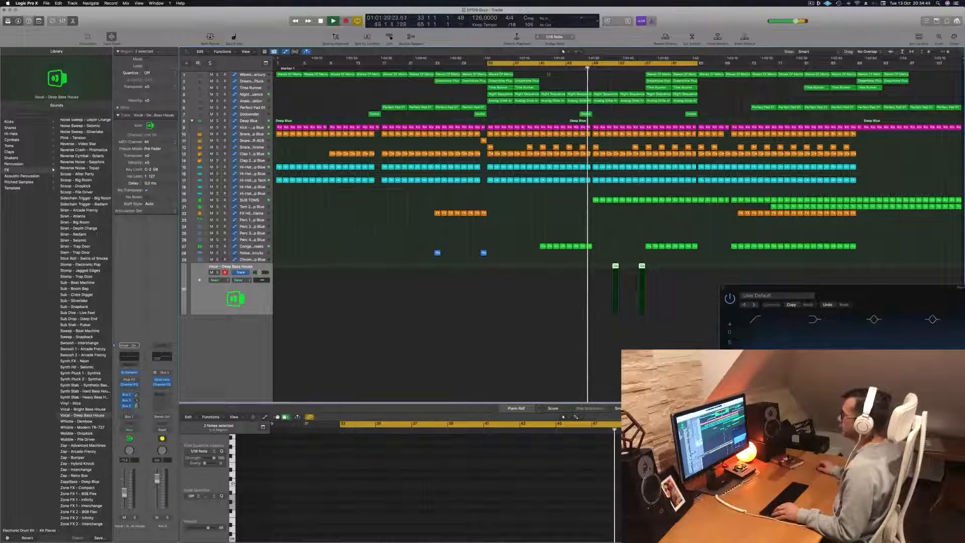
{"action": "left_click", "coordinate": [257, 101]}
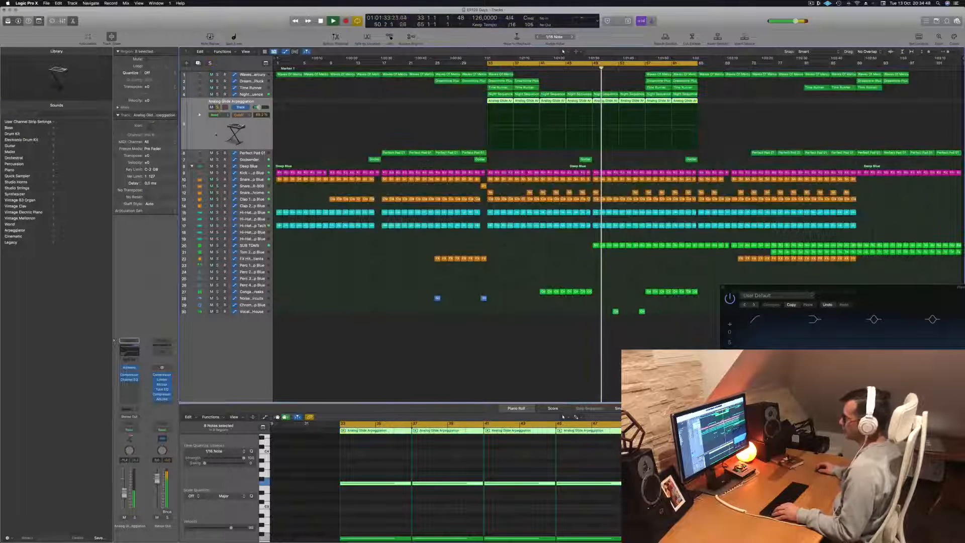
Restart playback from bar 33 and set the Analog Glide Arpeggiation track's automation mode to Touch
{"action": "key", "text": "space"}
{"action": "key", "text": "space"}
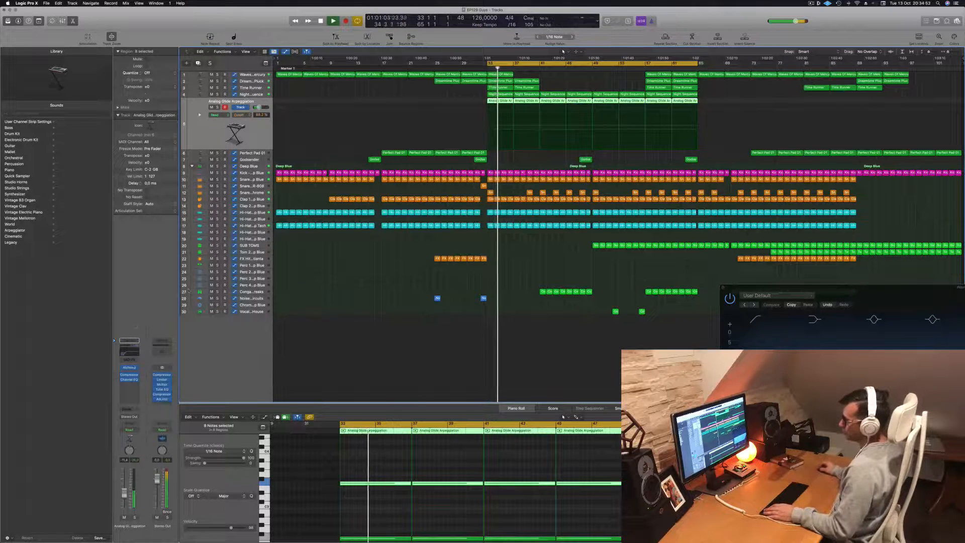
{"action": "left_click", "coordinate": [131, 430]}
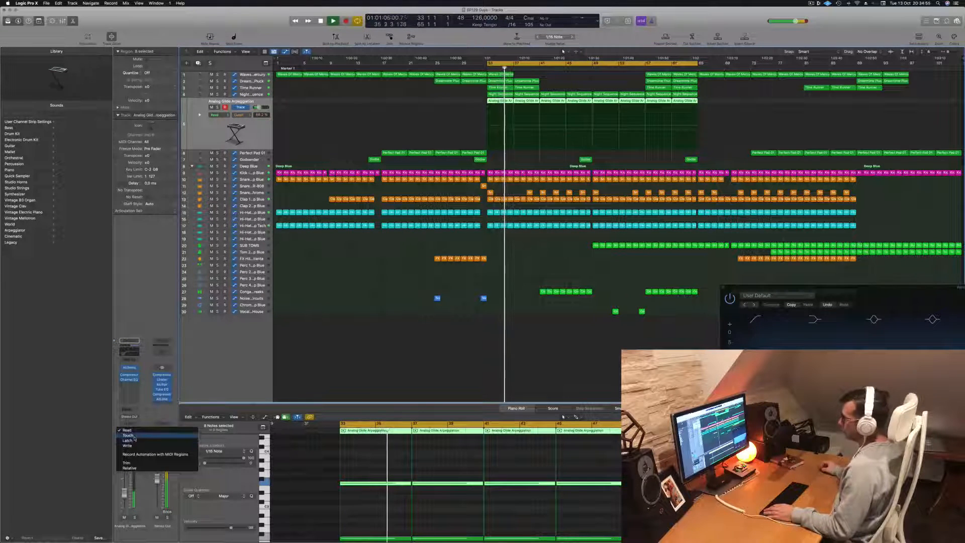
{"action": "left_click", "coordinate": [132, 439]}
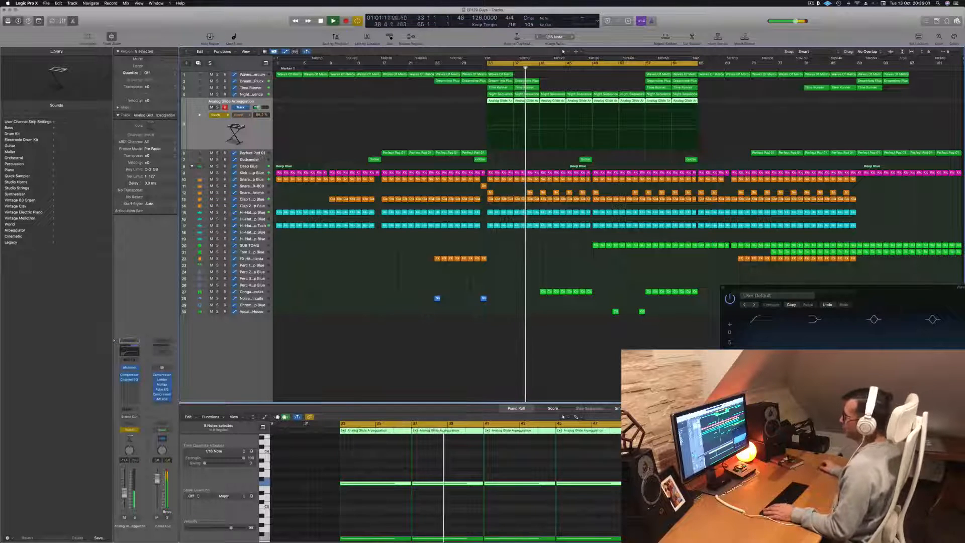
Adjust the Cutoff control in the arpeggiation track's Alchemy synth to show its automation, and add an automation point at bar 41
{"action": "left_click", "coordinate": [129, 370]}
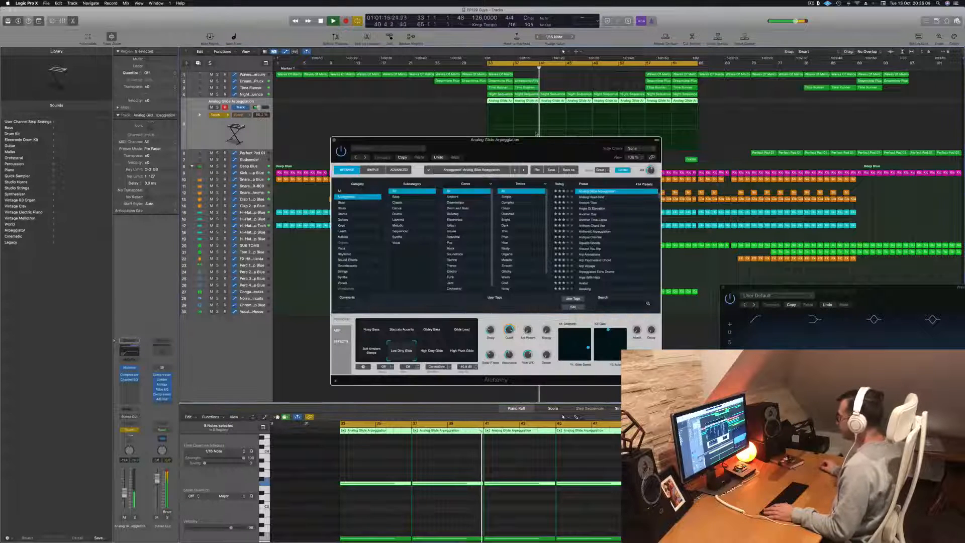
{"action": "left_click_drag", "start_coordinate": [536, 134], "coordinate": [752, 119]}
{"action": "left_click", "coordinate": [725, 317]}
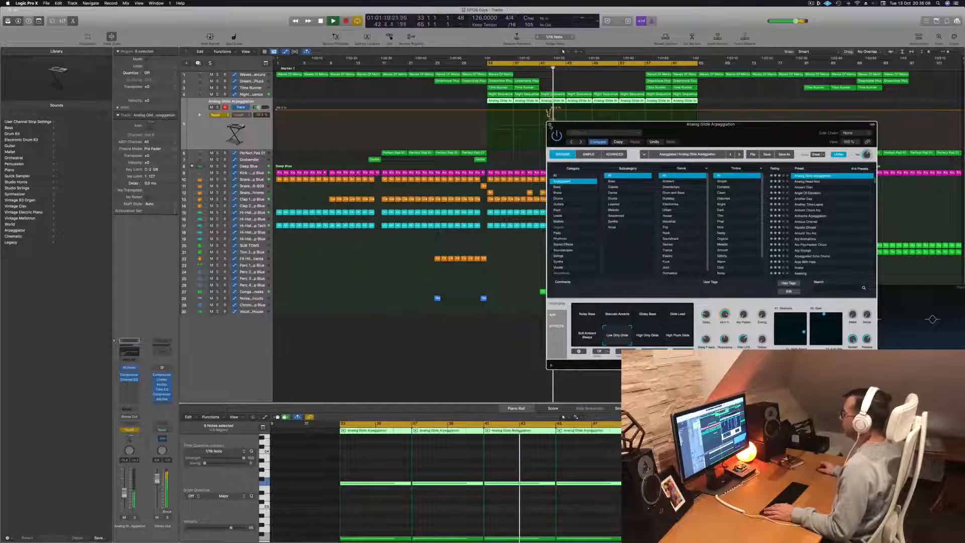
{"action": "left_click", "coordinate": [550, 125]}
{"action": "left_click", "coordinate": [542, 111]}
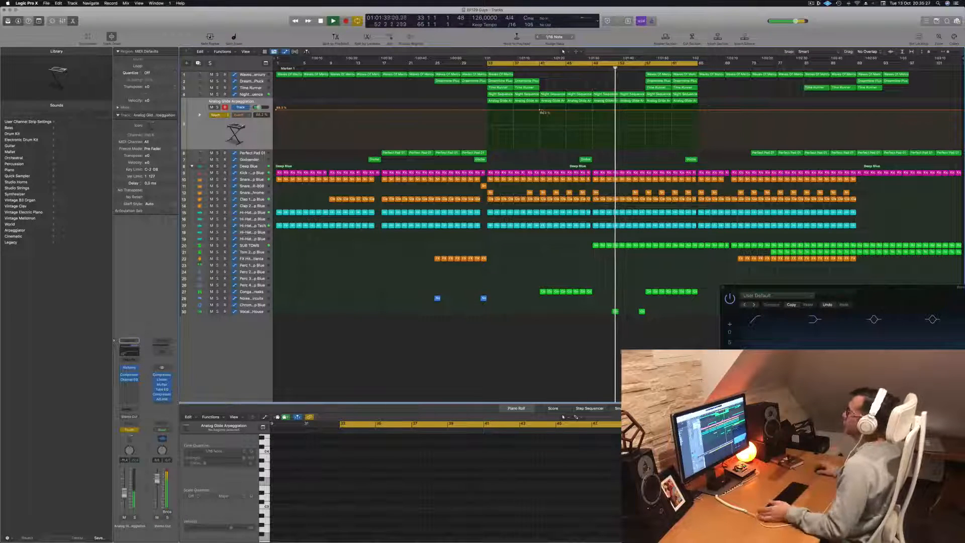
Shape the arpeggiation track's cutoff automation to fall from bar 41 to bar 49 and jump back up, and switch the track to Read
{"action": "left_click", "coordinate": [541, 68]}
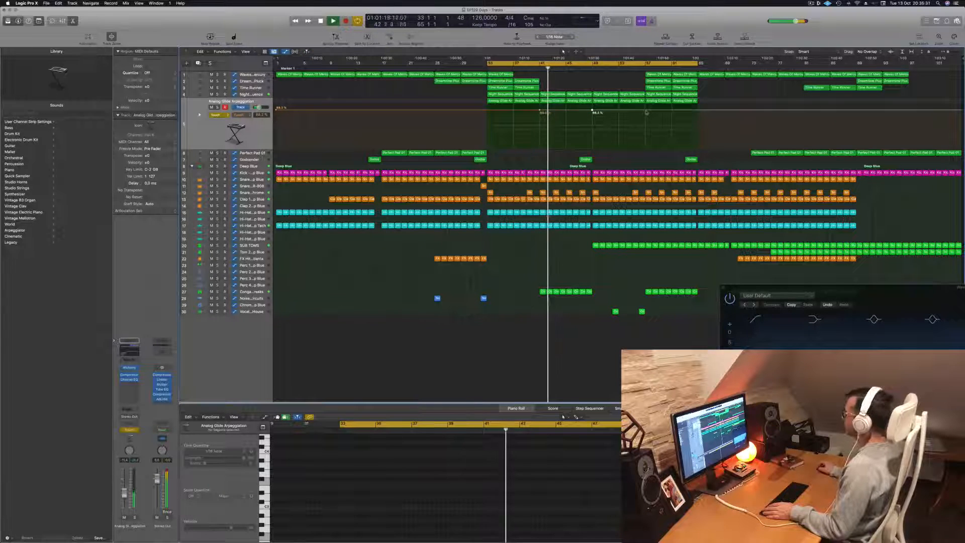
{"action": "left_click_drag", "start_coordinate": [592, 110], "coordinate": [592, 132]}
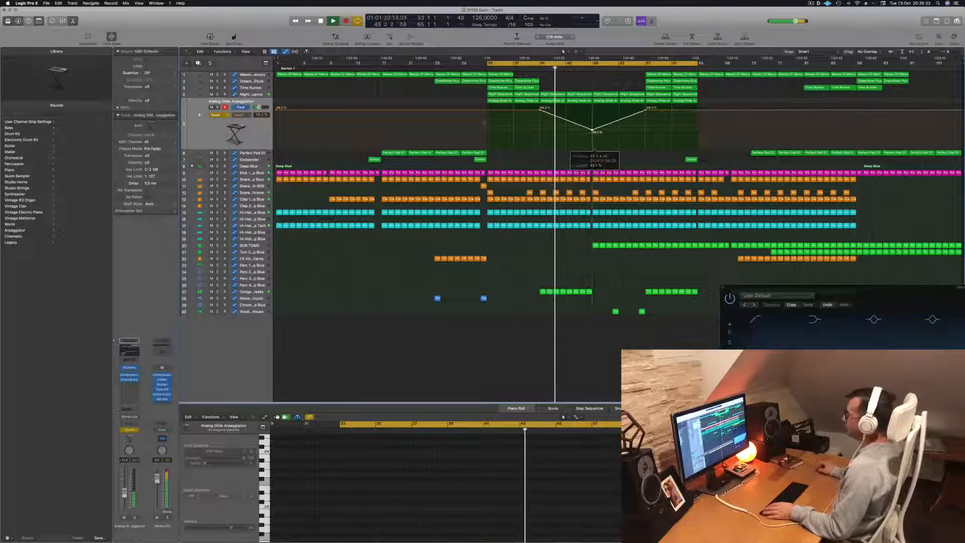
{"action": "left_click", "coordinate": [216, 115]}
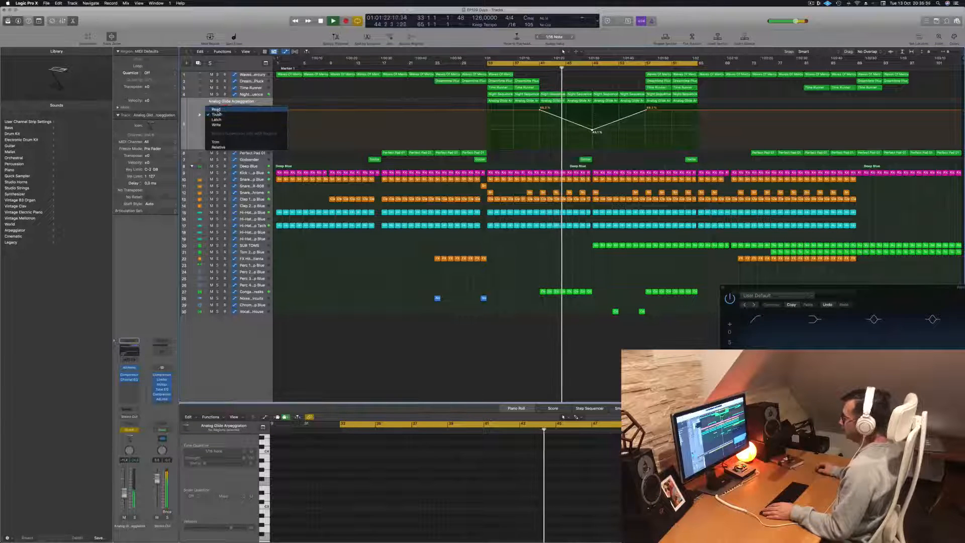
{"action": "left_click", "coordinate": [216, 109]}
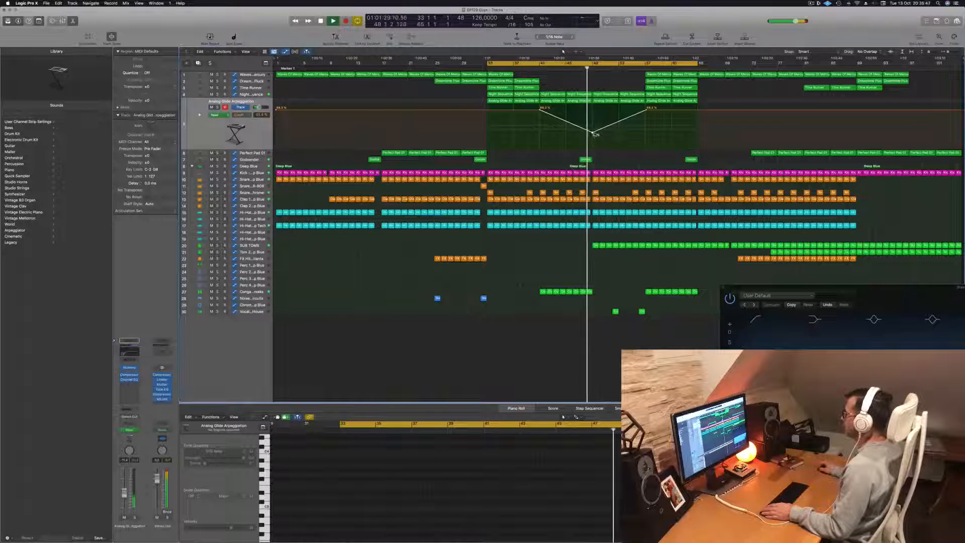
{"action": "key", "text": "e"}
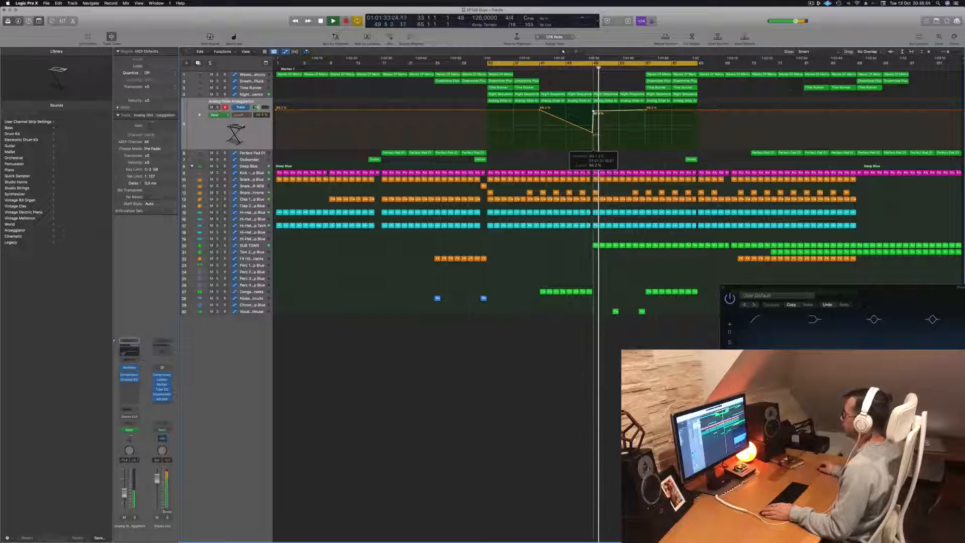
Copy the Time Runner regions into bars 49 to 57 and raise that track's automation curve to peak at bar 57
{"action": "left_click_drag", "start_coordinate": [655, 88], "coordinate": [631, 90]}
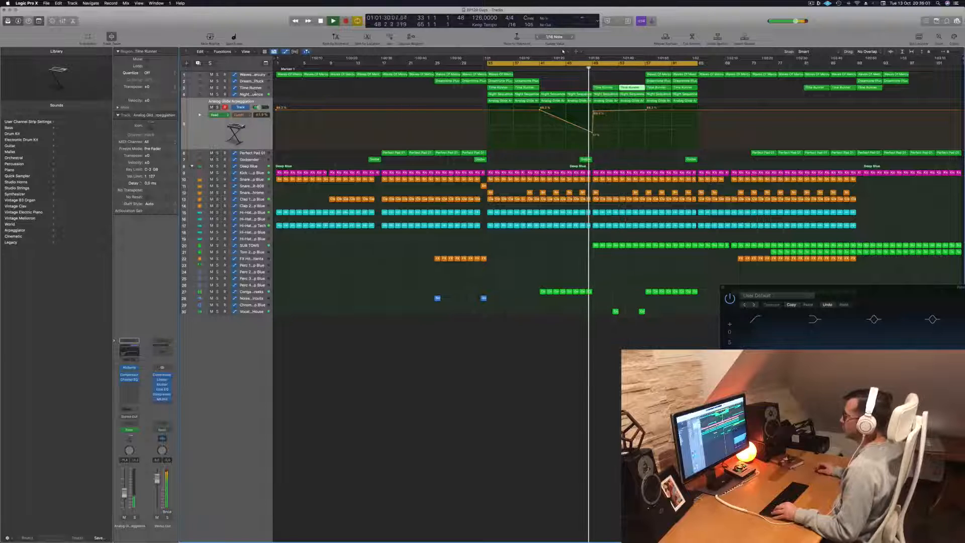
{"action": "left_click", "coordinate": [258, 94]}
{"action": "left_click", "coordinate": [259, 88]}
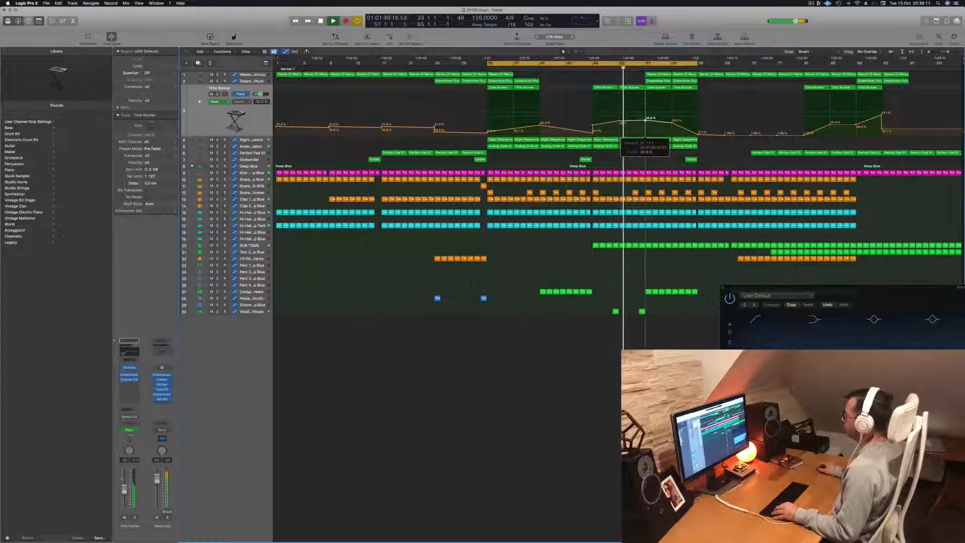
{"action": "key", "text": "space"}
Select both regions on the Vocal – Deep Bass House track and examine their notes closely in the Piano Roll
{"action": "left_click", "coordinate": [251, 312]}
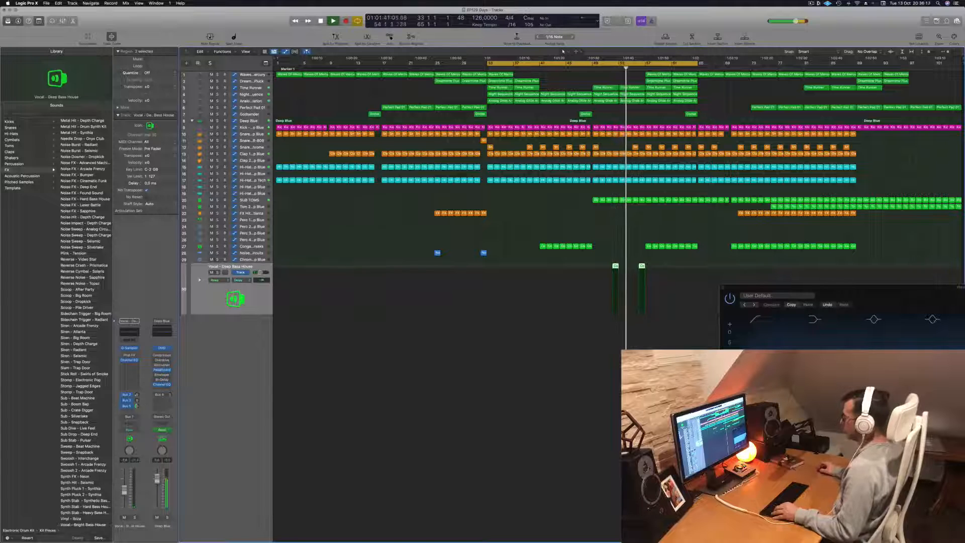
{"action": "key", "text": "super+Right"}
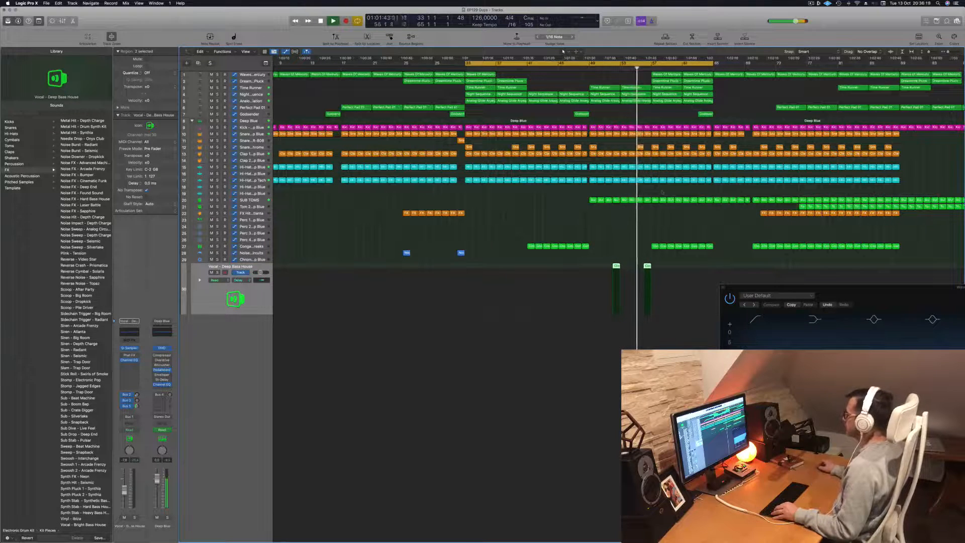
{"action": "scroll", "coordinate": [665, 182], "scroll_direction": "down", "scroll_amount": 1}
{"action": "scroll", "coordinate": [661, 189], "scroll_direction": "up", "scroll_amount": 4}
{"action": "scroll", "coordinate": [658, 191], "scroll_direction": "down", "scroll_amount": 2}
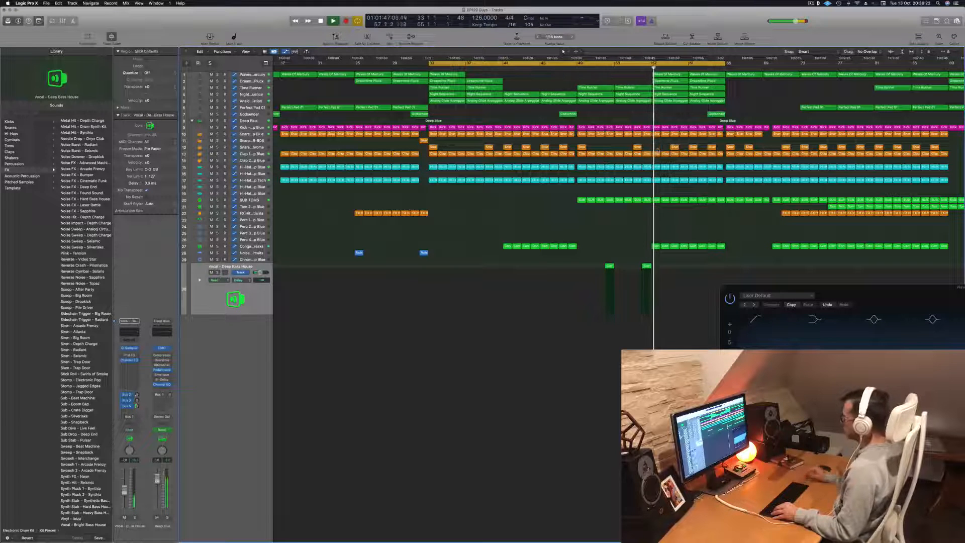
{"action": "left_click_drag", "start_coordinate": [593, 259], "coordinate": [656, 274]}
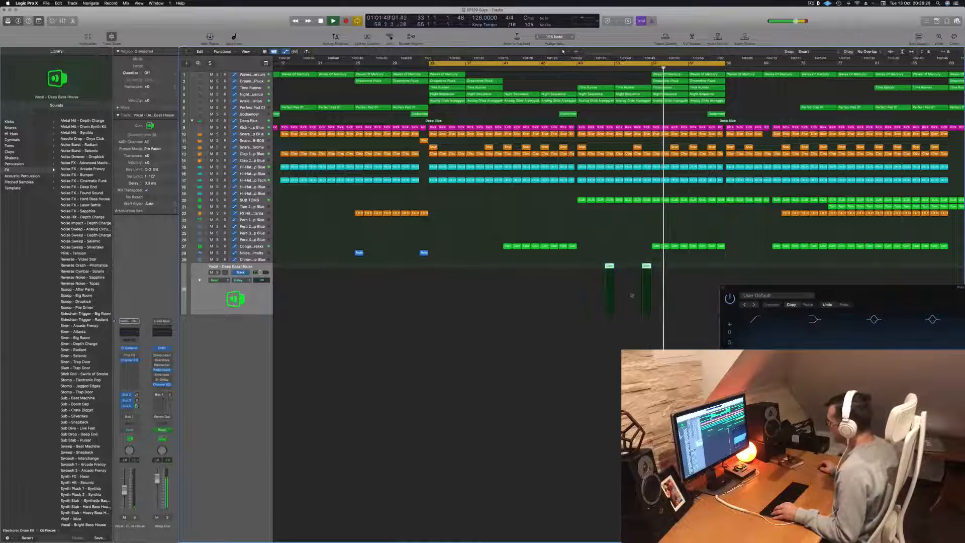
{"action": "double_click", "coordinate": [609, 267]}
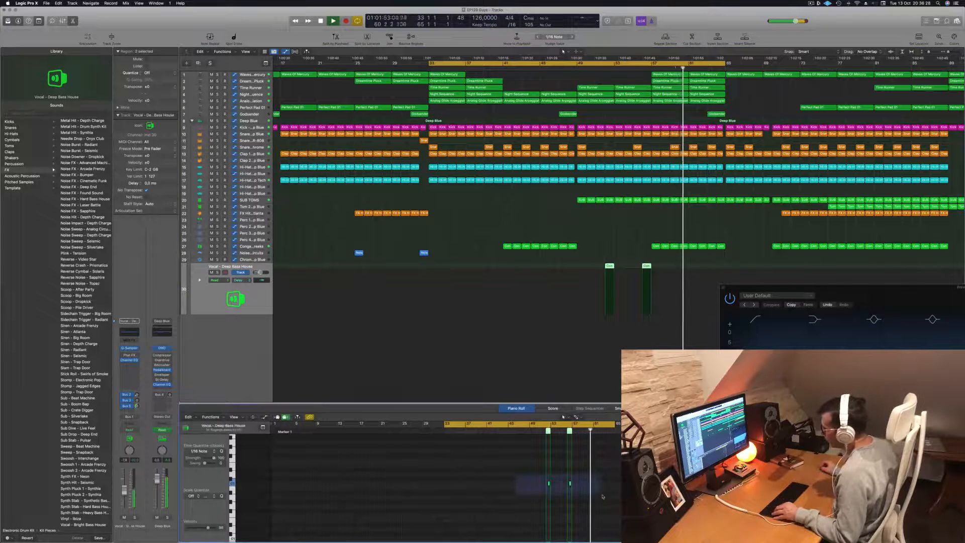
{"action": "scroll", "coordinate": [602, 494], "scroll_direction": "up", "scroll_amount": 3}
{"action": "scroll", "coordinate": [603, 494], "scroll_direction": "up", "scroll_amount": 4}
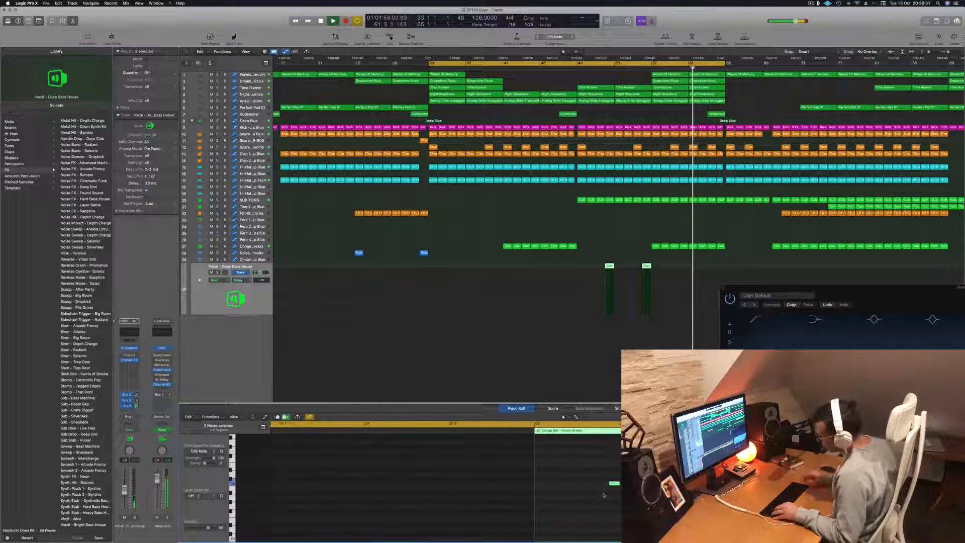
Nudge the selected vocal notes slightly earlier and replay the arrangement from bar 49
{"action": "key", "text": "alt+Left"}
{"action": "left_click", "coordinate": [576, 69]}
{"action": "scroll", "coordinate": [568, 70], "scroll_direction": "down", "scroll_amount": 3}
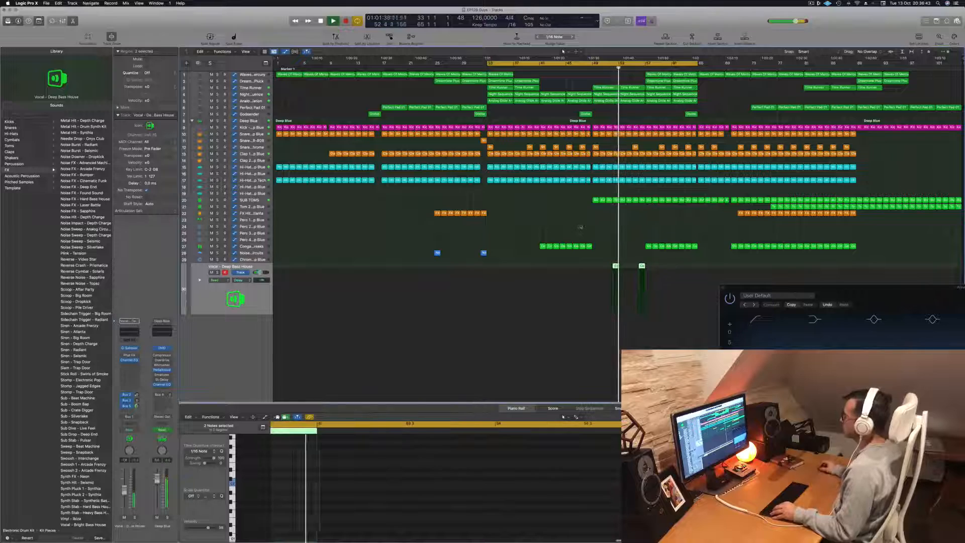
{"action": "key", "text": "super+Right"}
{"action": "key", "text": "super+Right"}
{"action": "key", "text": "super+Right"}
{"action": "key", "text": "super+Left"}
{"action": "key", "text": "super+Left"}
{"action": "key", "text": "super+Left"}
{"action": "key", "text": "super+Left"}
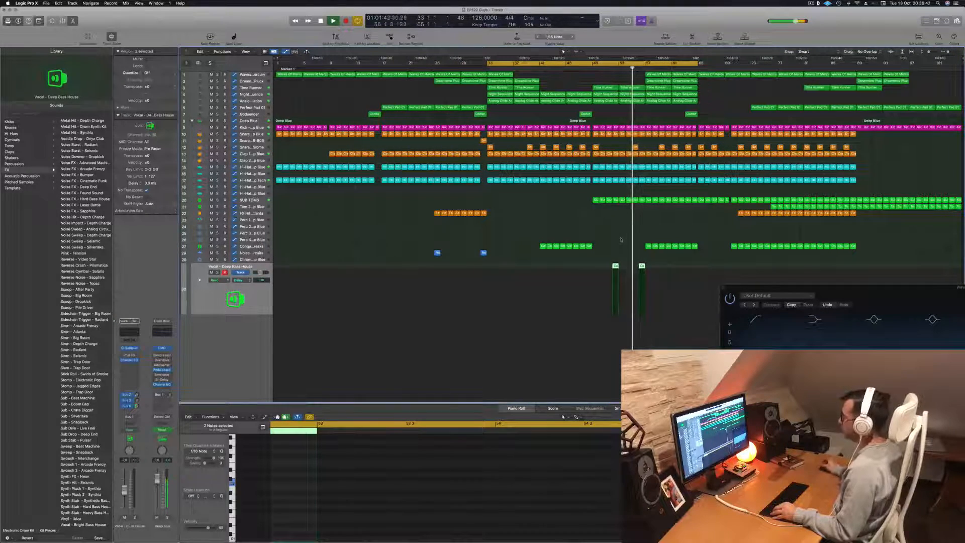
Set a 188 Hz, 24 dB/Oct low cut in the Vocal – Deep Bass House track's Channel EQ and close the plug-in
{"action": "left_click", "coordinate": [133, 333]}
{"action": "left_click_drag", "start_coordinate": [328, 126], "coordinate": [485, 182]}
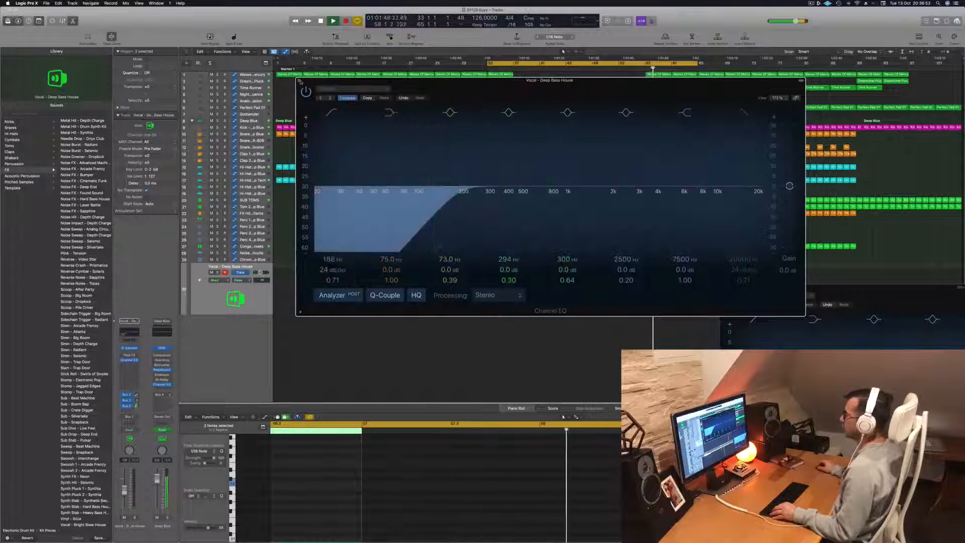
{"action": "left_click", "coordinate": [300, 81]}
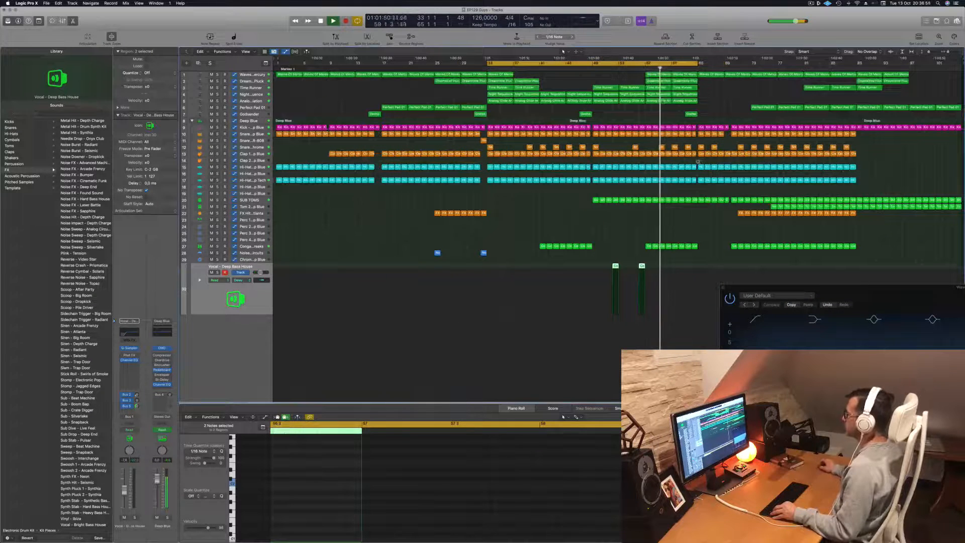
{"action": "left_click", "coordinate": [651, 109]}
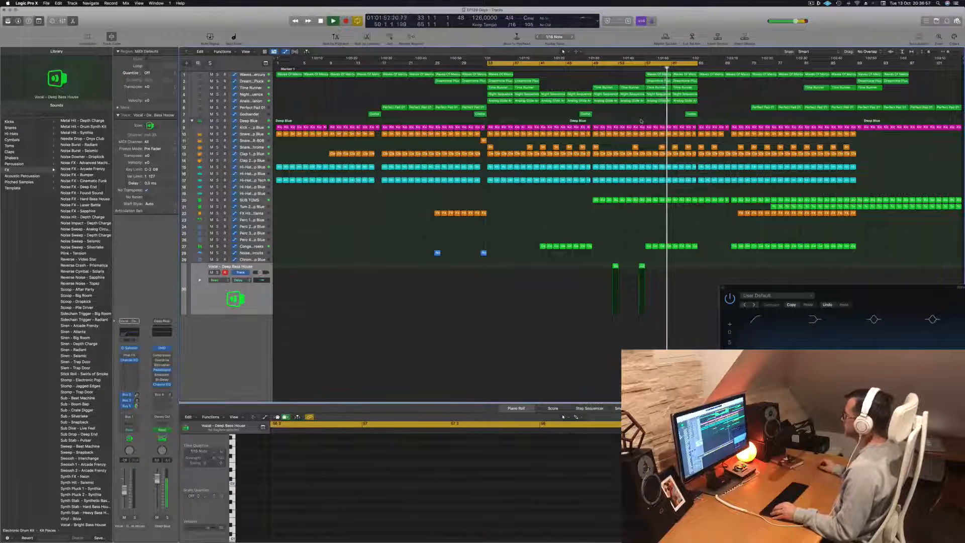
Set the cycle range to bars 65–73 and repeat that section three times across all tracks
{"action": "left_click_drag", "start_coordinate": [697, 63], "coordinate": [961, 79]}
{"action": "scroll", "coordinate": [732, 181], "scroll_direction": "up", "scroll_amount": 4}
{"action": "scroll", "coordinate": [732, 181], "scroll_direction": "down", "scroll_amount": 4}
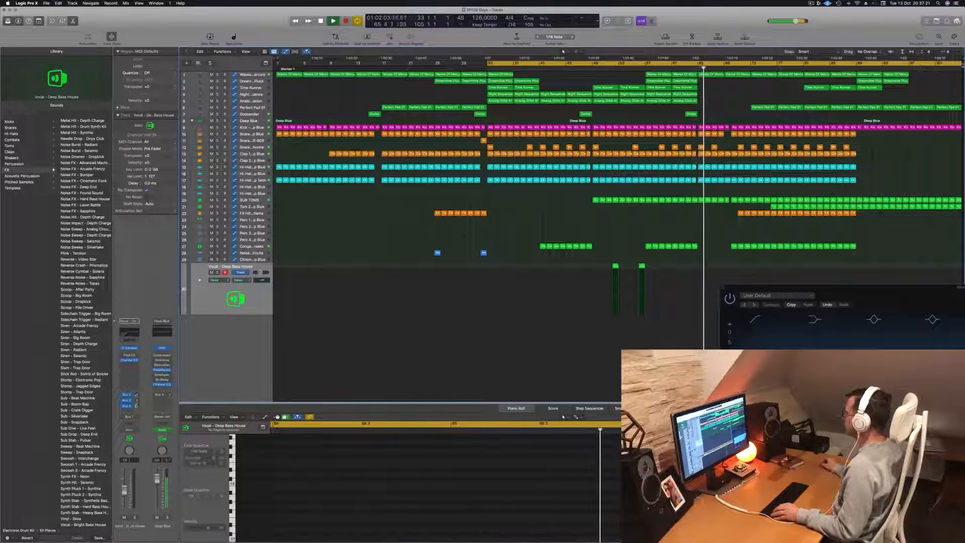
{"action": "left_click_drag", "start_coordinate": [700, 66], "coordinate": [749, 67]}
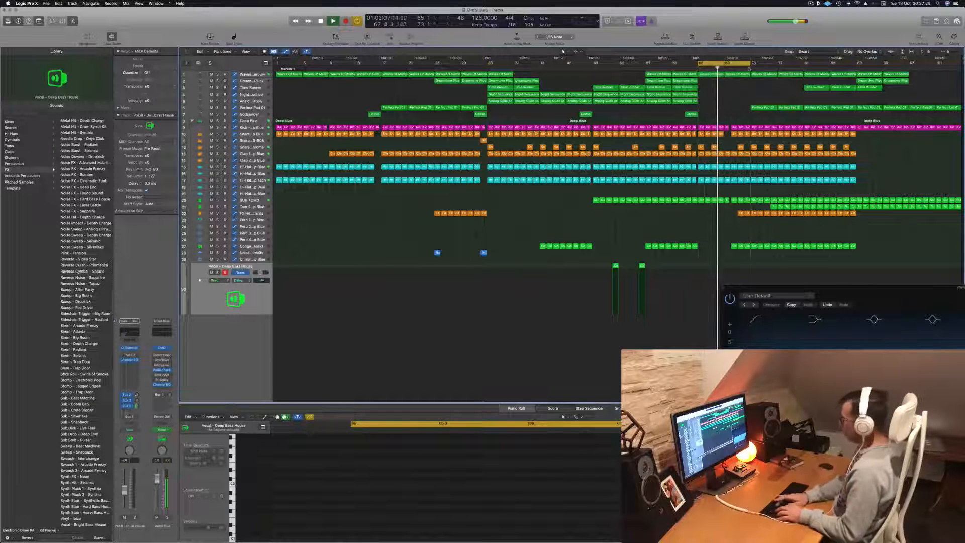
{"action": "key", "text": "super+r"}
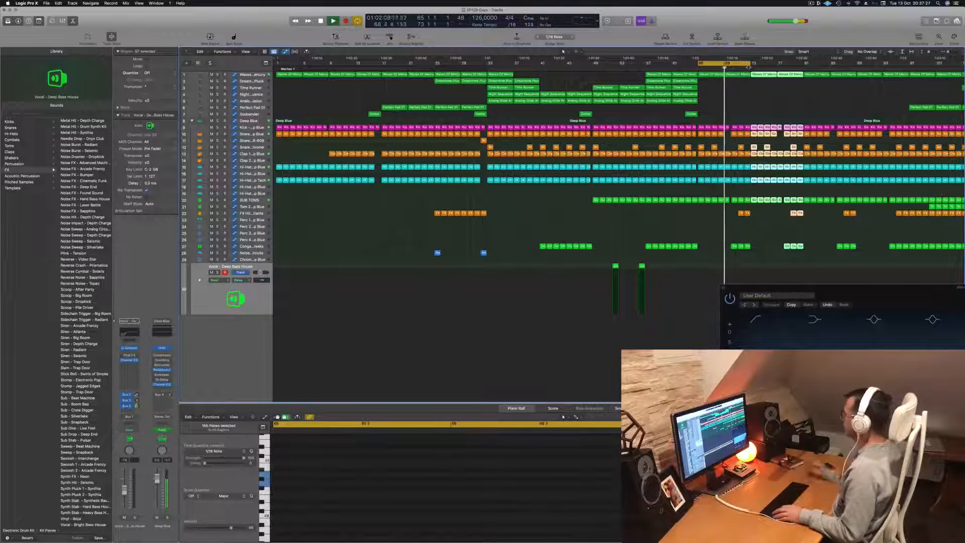
Extend the cycle range to bar 97 and select the Deep Blue track to show its automation
{"action": "key", "text": "super+Left"}
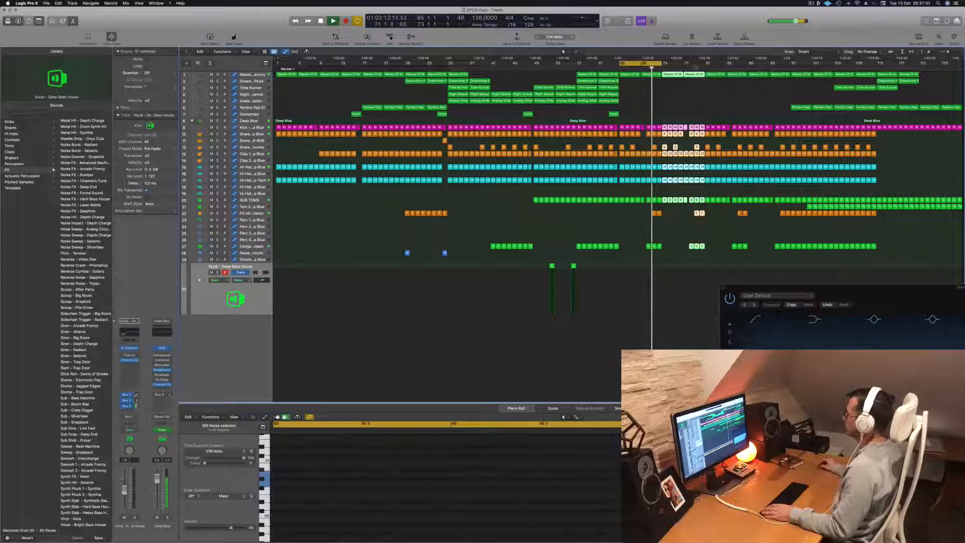
{"action": "left_click_drag", "start_coordinate": [664, 65], "coordinate": [779, 66]}
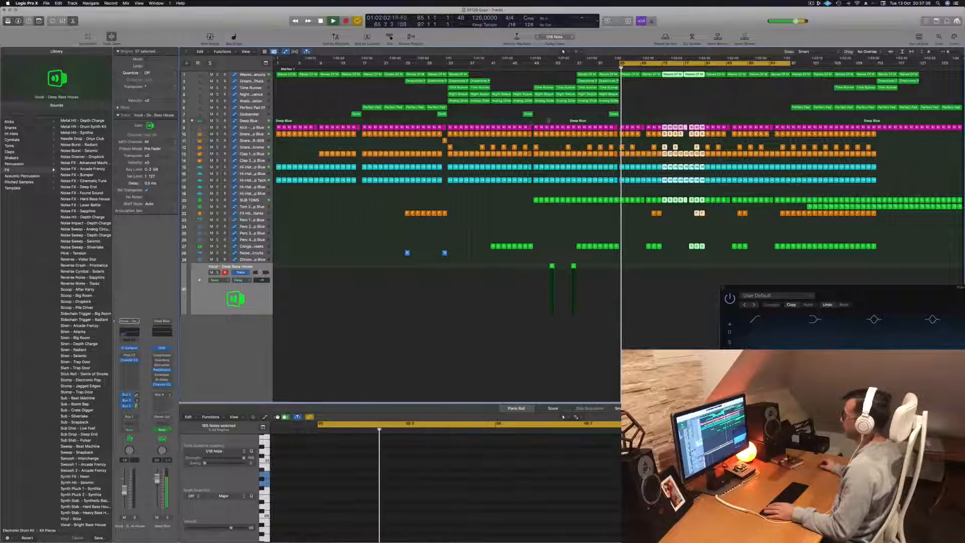
{"action": "left_click", "coordinate": [617, 121]}
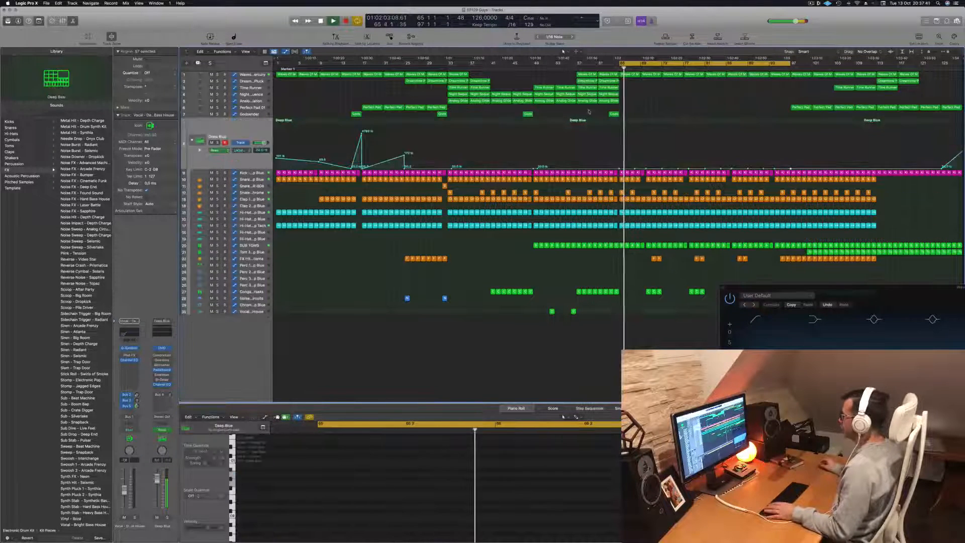
Replay from bar 65 and move the Deep Blue automation peak up to bar 73 to form a rising ramp
{"action": "key", "text": "space"}
{"action": "key", "text": "space"}
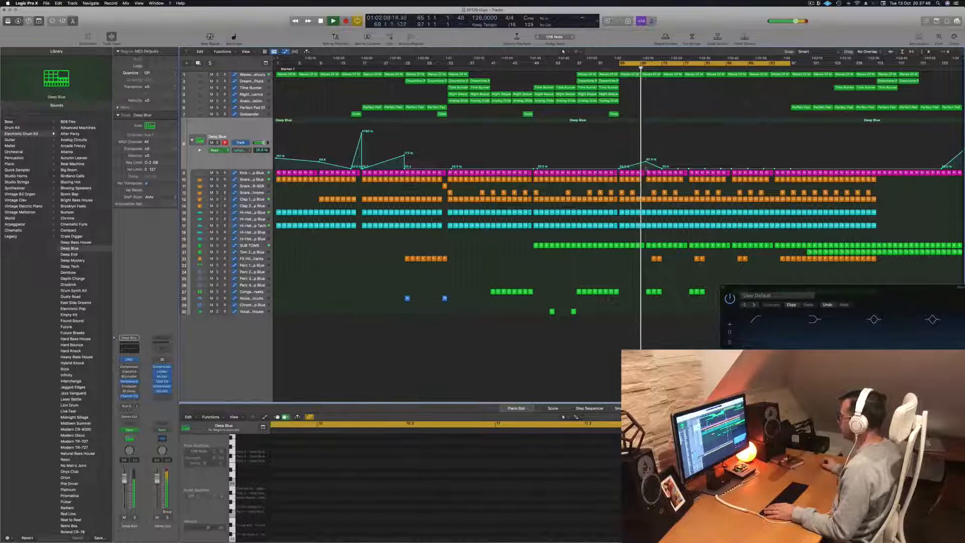
{"action": "left_click_drag", "start_coordinate": [647, 161], "coordinate": [660, 160]}
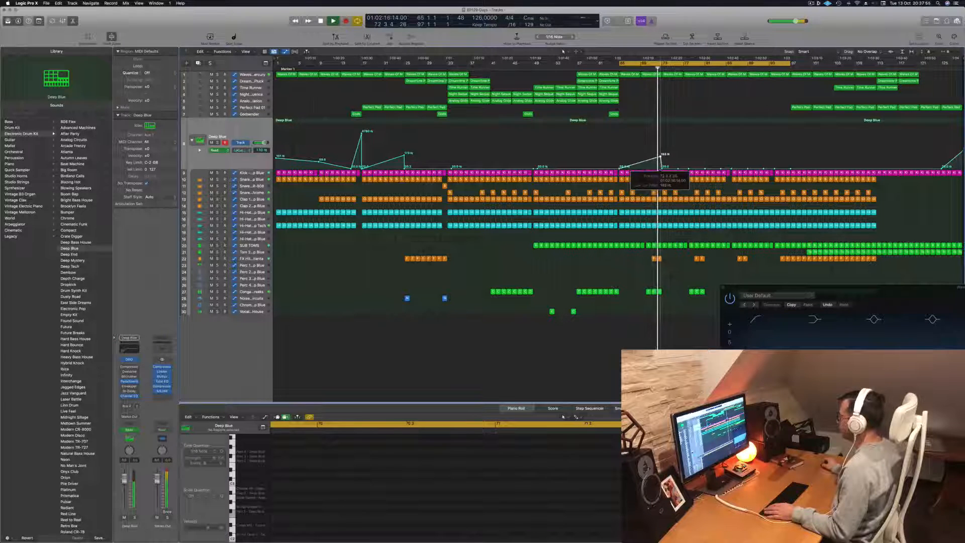
Delete the kick regions from bar 73 to about bar 85
{"action": "left_click", "coordinate": [664, 173]}
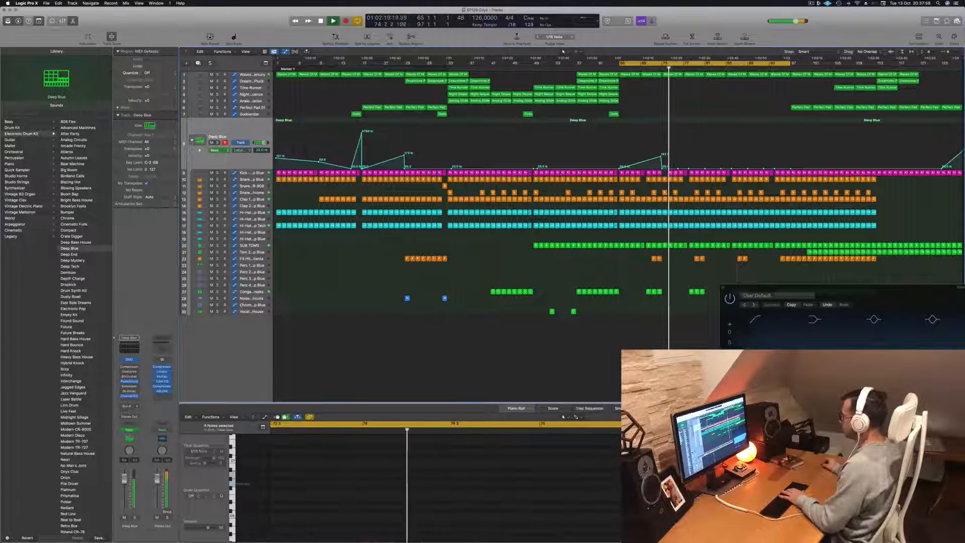
{"action": "left_click_drag", "start_coordinate": [666, 173], "coordinate": [717, 174]}
{"action": "key", "text": "Delete"}
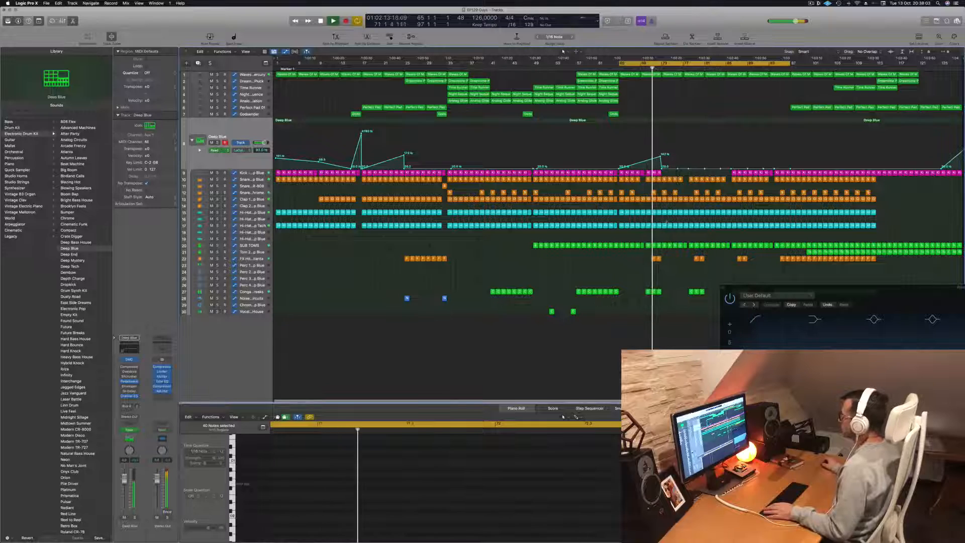
{"action": "key", "text": "super+Right"}
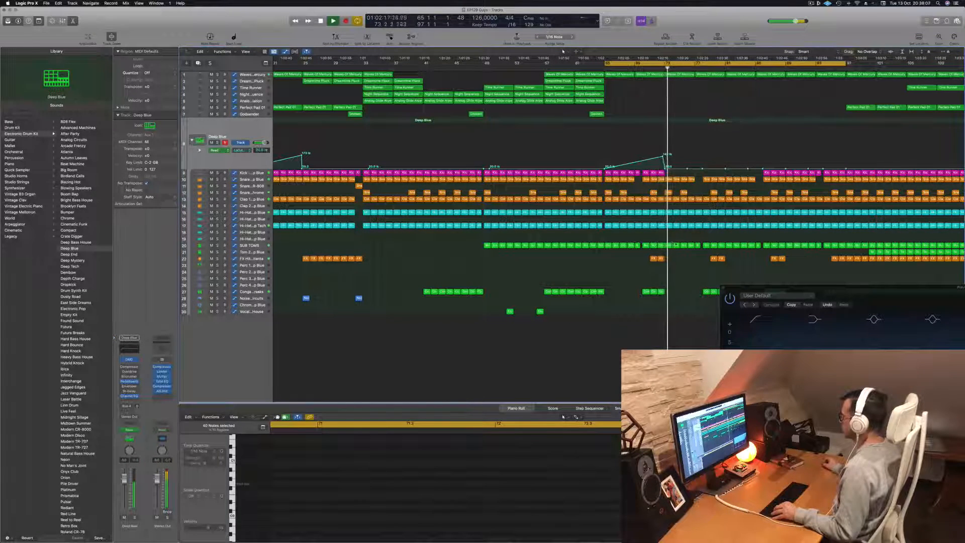
Delete the SUB TOMS regions from about bar 78 to bar 86
{"action": "key", "text": "super+Left"}
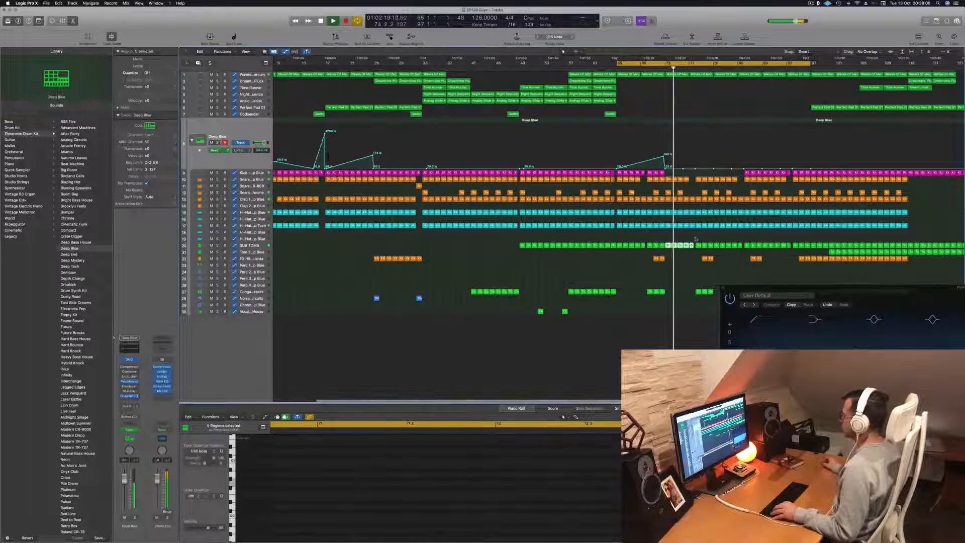
{"action": "left_click", "coordinate": [740, 246], "text": "shift"}
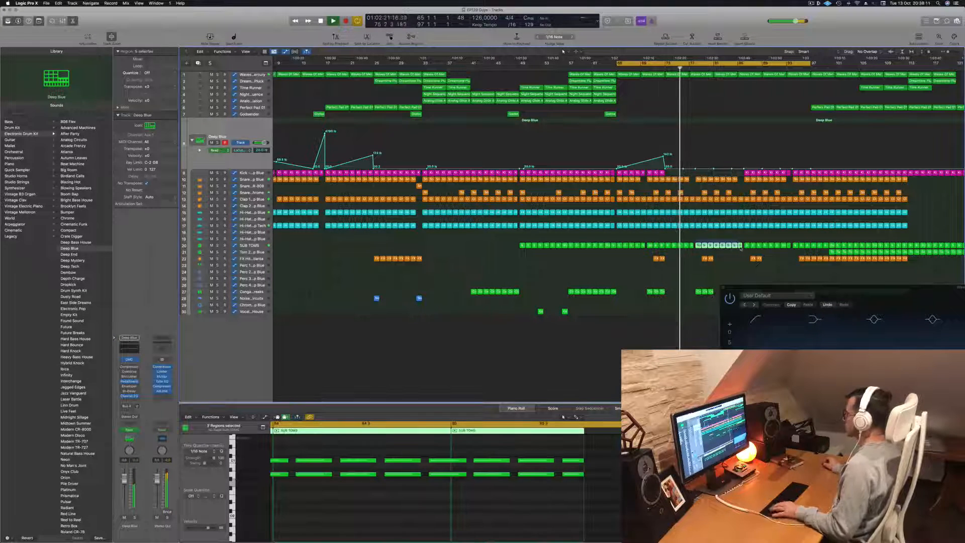
{"action": "key", "text": "Delete"}
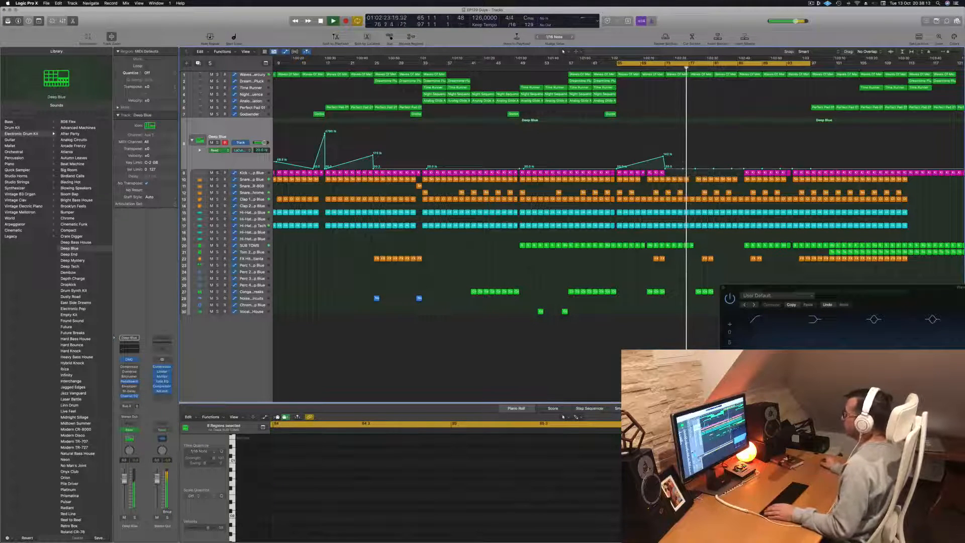
Copy the last Analog Glide Arpeggiation region to bar 81 and replay the section leading up to it
{"action": "left_click", "coordinate": [605, 101]}
{"action": "left_click_drag", "start_coordinate": [604, 103], "coordinate": [702, 104]}
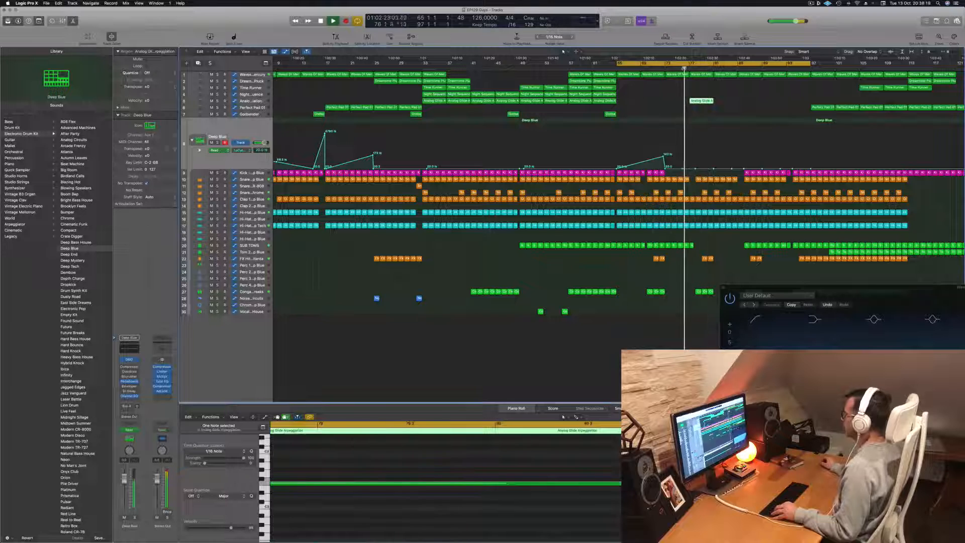
{"action": "scroll", "coordinate": [678, 96], "scroll_direction": "down", "scroll_amount": 2}
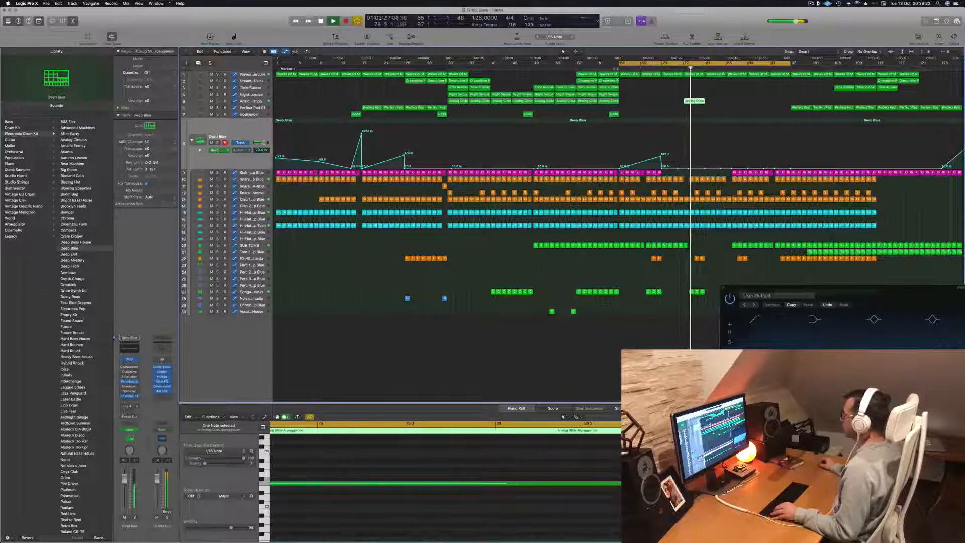
{"action": "left_click", "coordinate": [616, 70]}
{"action": "scroll", "coordinate": [616, 69], "scroll_direction": "up", "scroll_amount": 3}
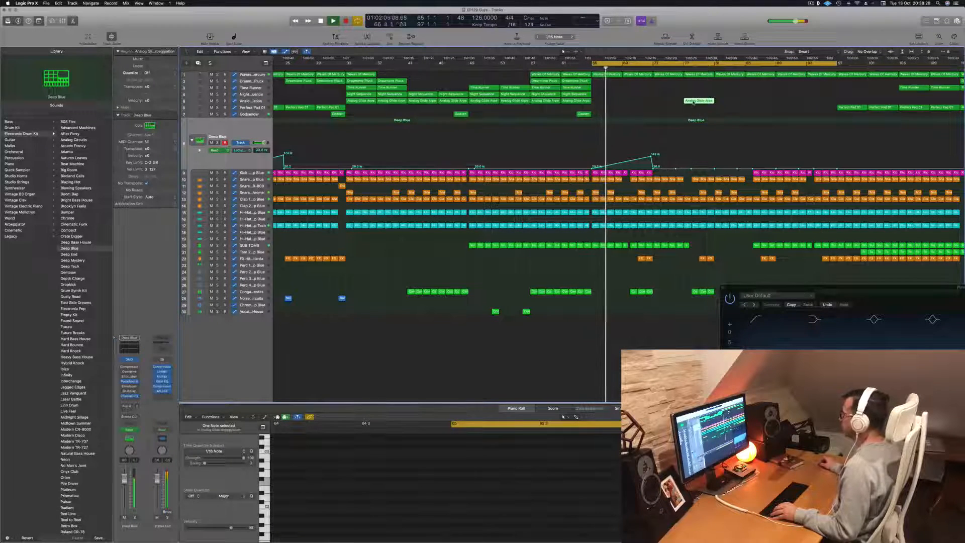
{"action": "left_click_drag", "start_coordinate": [696, 102], "coordinate": [726, 102]}
{"action": "left_click", "coordinate": [648, 68]}
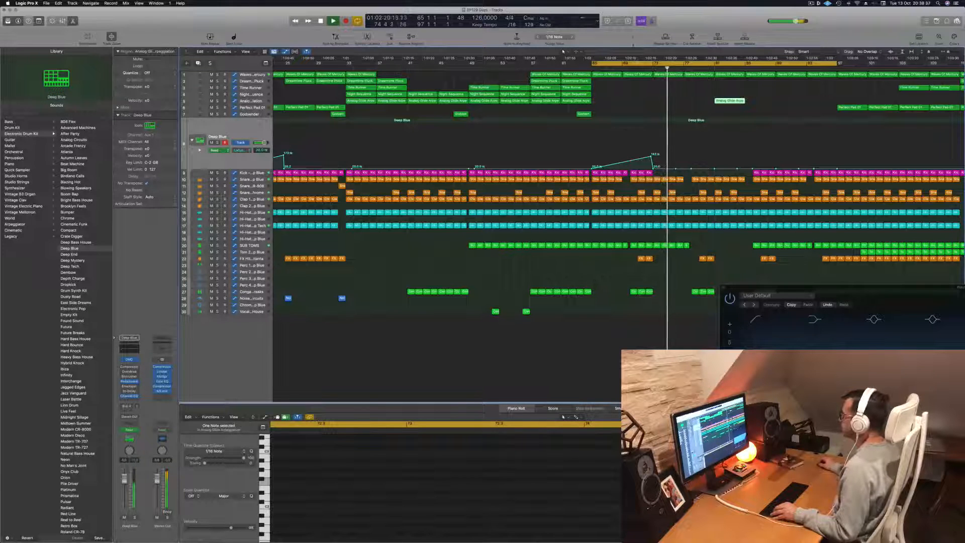
Delete the remaining SUB TOMS regions between bar 73 and about bar 78 and replay from just before bar 73
{"action": "left_click_drag", "start_coordinate": [701, 246], "coordinate": [658, 246]}
{"action": "key", "text": "Delete"}
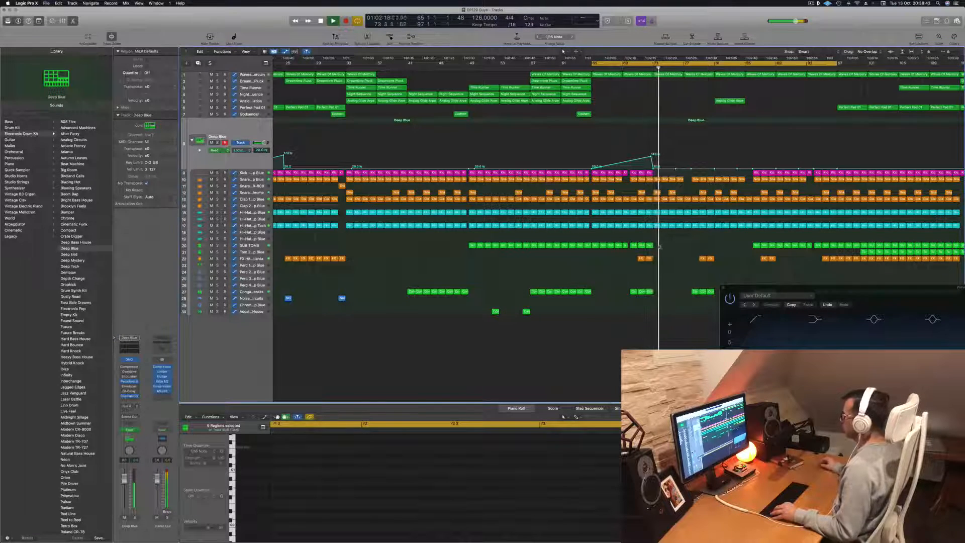
{"action": "scroll", "coordinate": [660, 247], "scroll_direction": "down", "scroll_amount": 5}
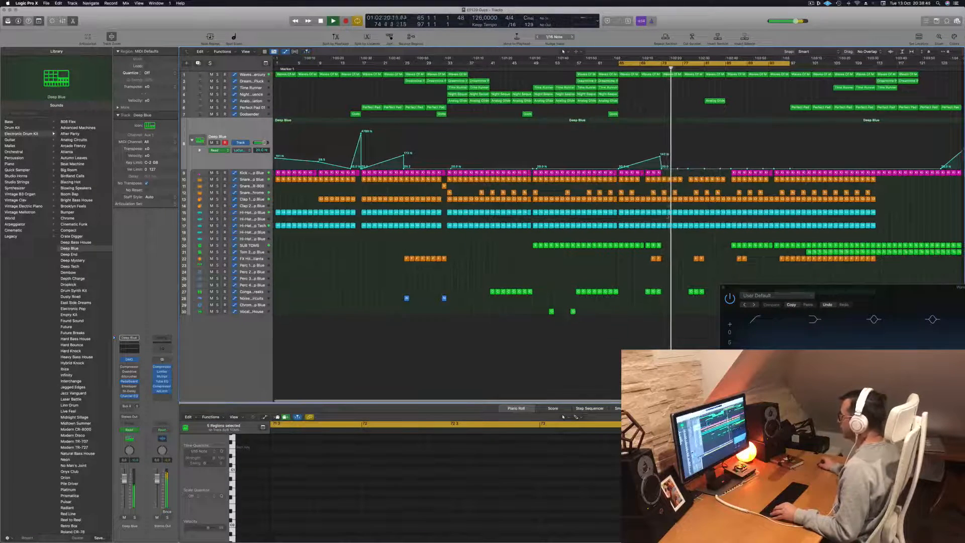
{"action": "left_click", "coordinate": [655, 69]}
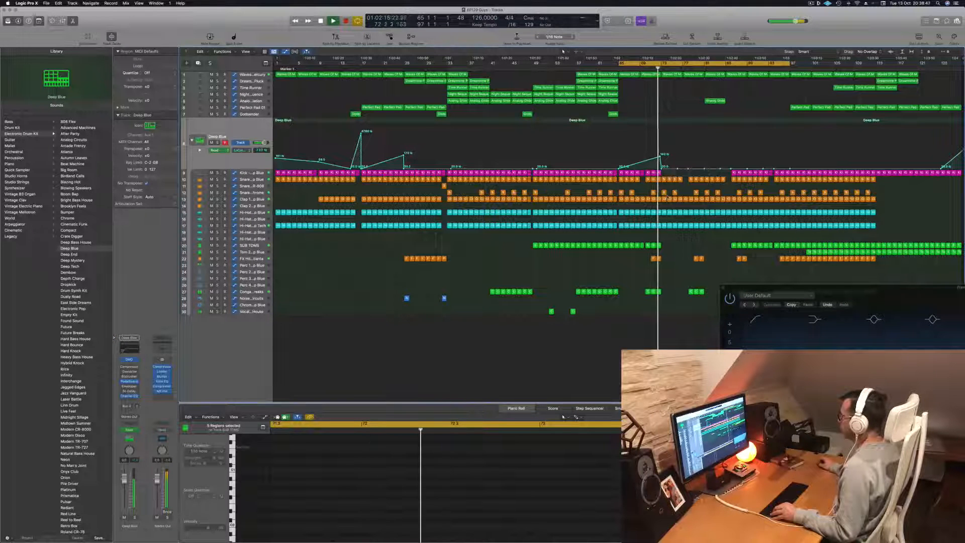
Delete the regions on the upper snare track from bar 73 to about bar 85
{"action": "left_click", "coordinate": [663, 199]}
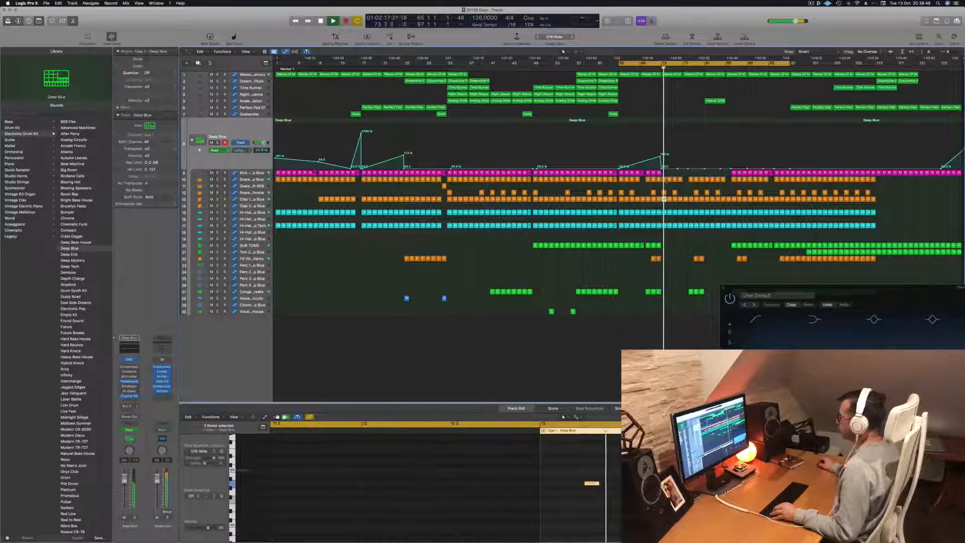
{"action": "left_click", "coordinate": [718, 180]}
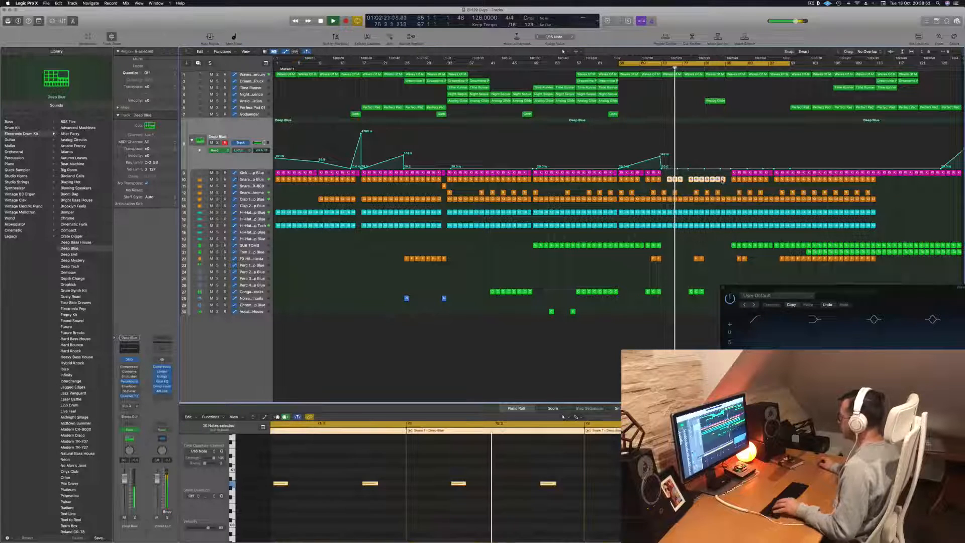
{"action": "key", "text": "Delete"}
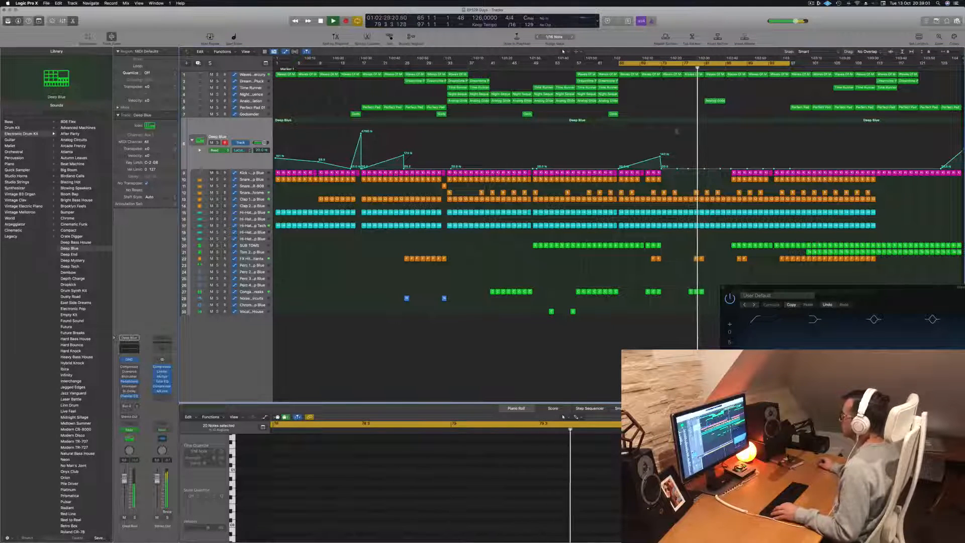
Delete the FX hit and conga regions between about bars 78 and 81
{"action": "left_click", "coordinate": [701, 259]}
{"action": "key", "text": "Delete"}
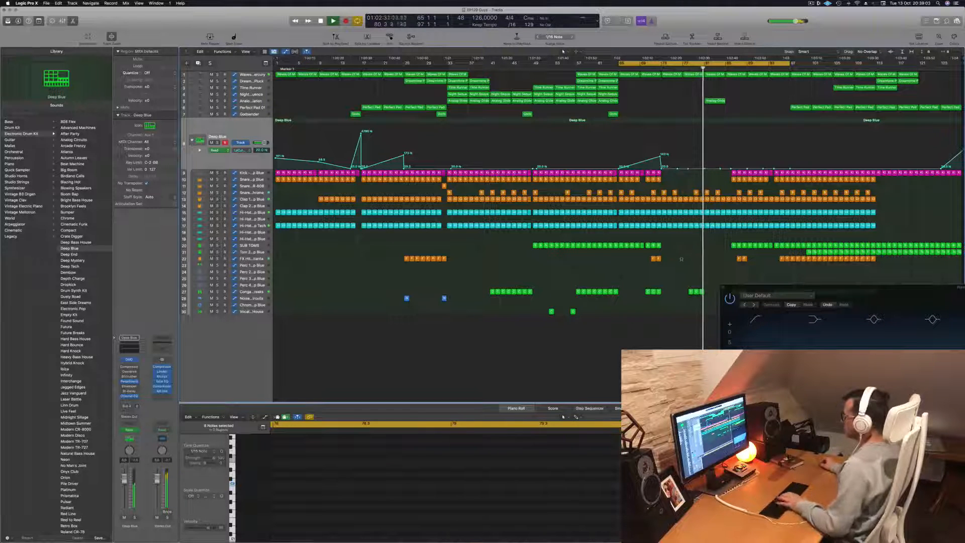
{"action": "left_click_drag", "start_coordinate": [694, 295], "coordinate": [703, 297]}
{"action": "key", "text": "Delete"}
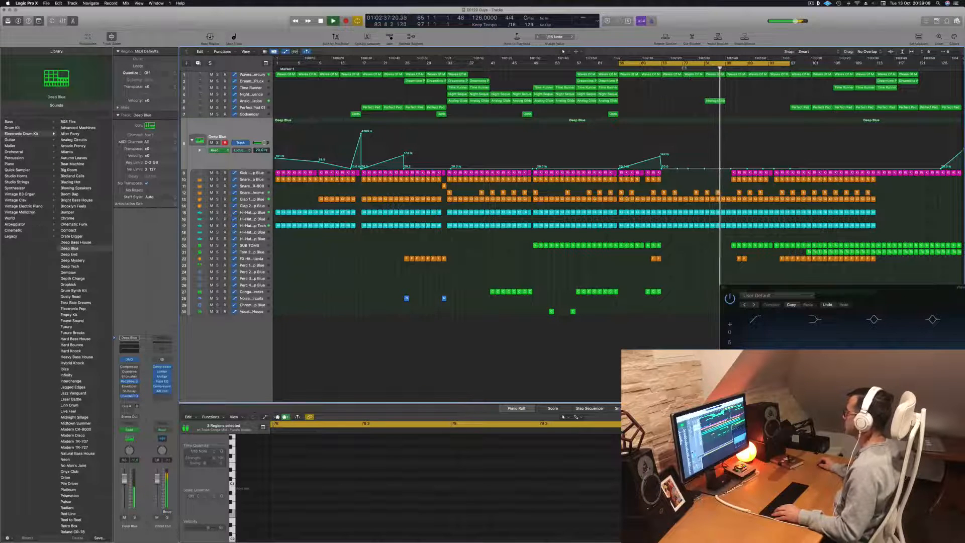
Repeat the Analog Glide Arpeggiation region from bar 81 to bar 97 and shape its automation to dip at bar 81 and rise to bar 89
{"action": "left_click", "coordinate": [711, 101]}
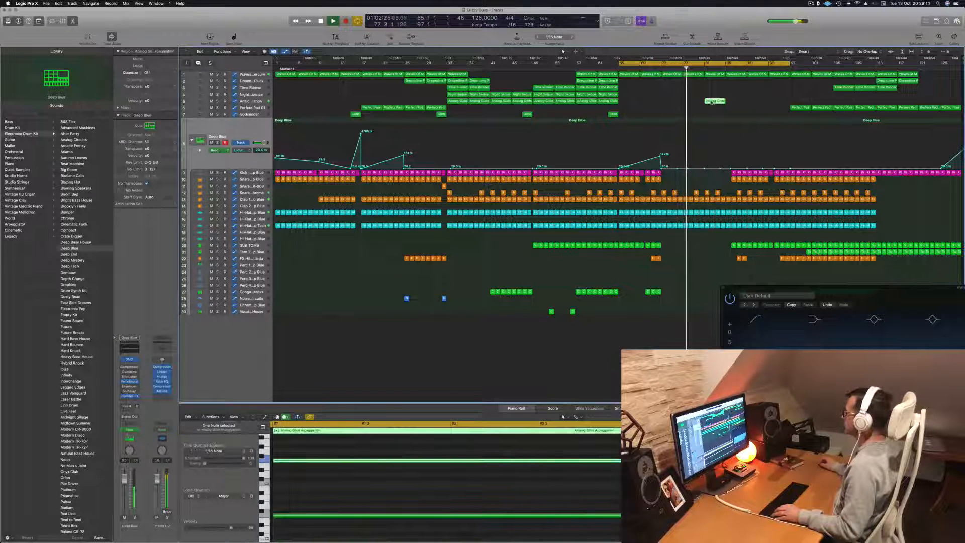
{"action": "left_click_drag", "start_coordinate": [714, 102], "coordinate": [754, 106]}
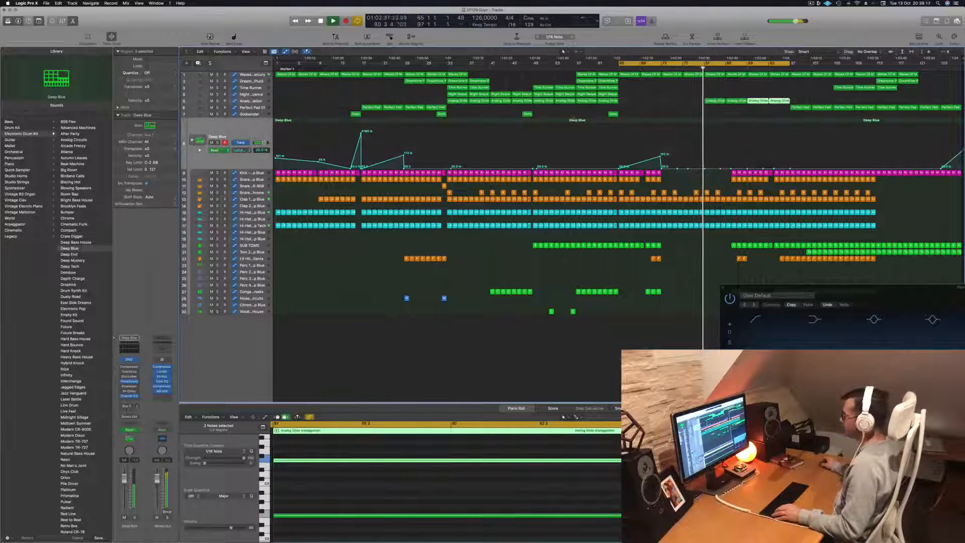
{"action": "left_click", "coordinate": [260, 101]}
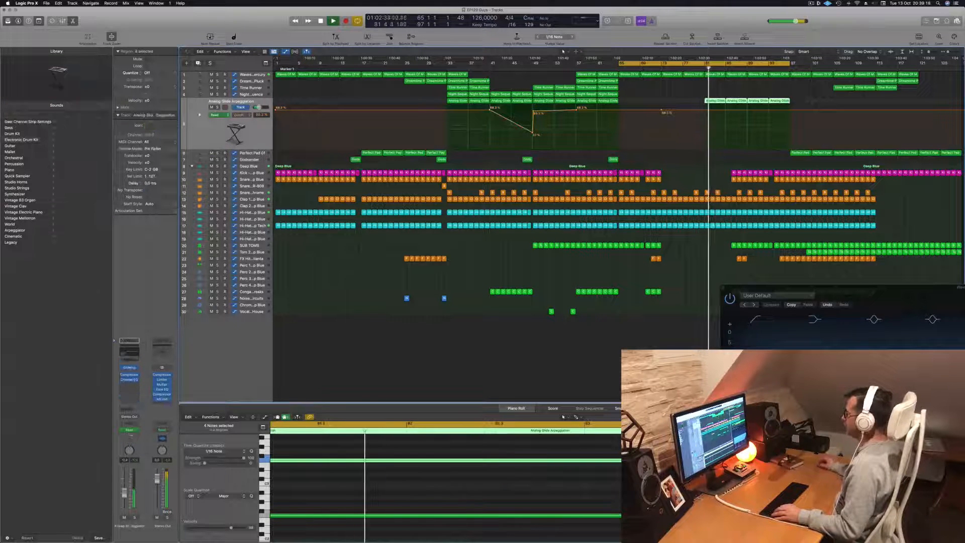
{"action": "left_click", "coordinate": [696, 69]}
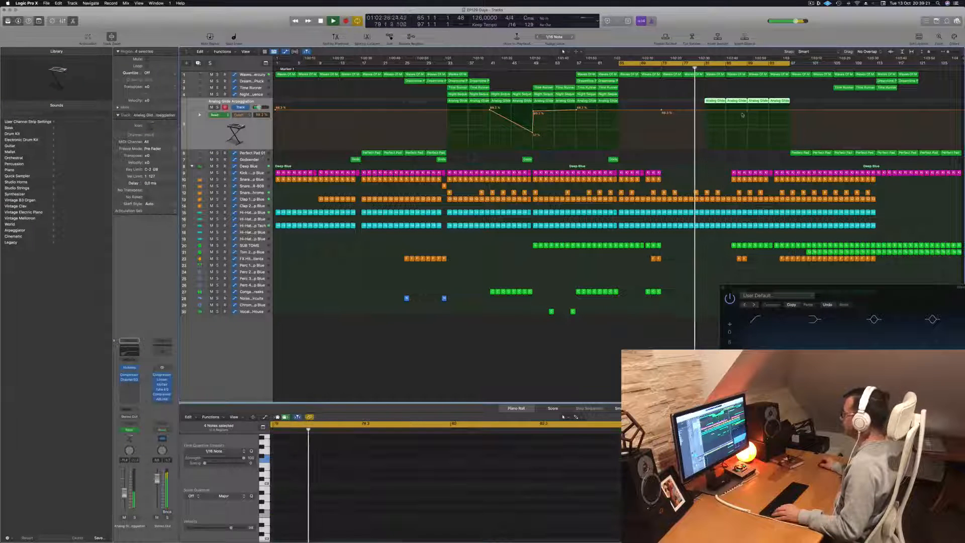
{"action": "left_click", "coordinate": [749, 110]}
{"action": "left_click", "coordinate": [696, 110]}
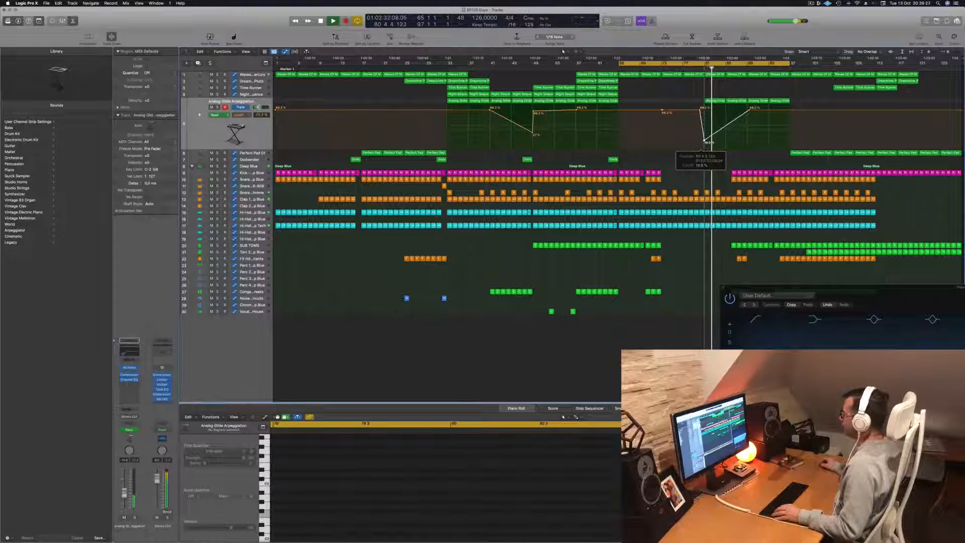
Delete the kick, upper snare and SUB TOMS regions from bar 86 to bar 89
{"action": "key", "text": "super+Right"}
{"action": "left_click_drag", "start_coordinate": [735, 167], "coordinate": [757, 185]}
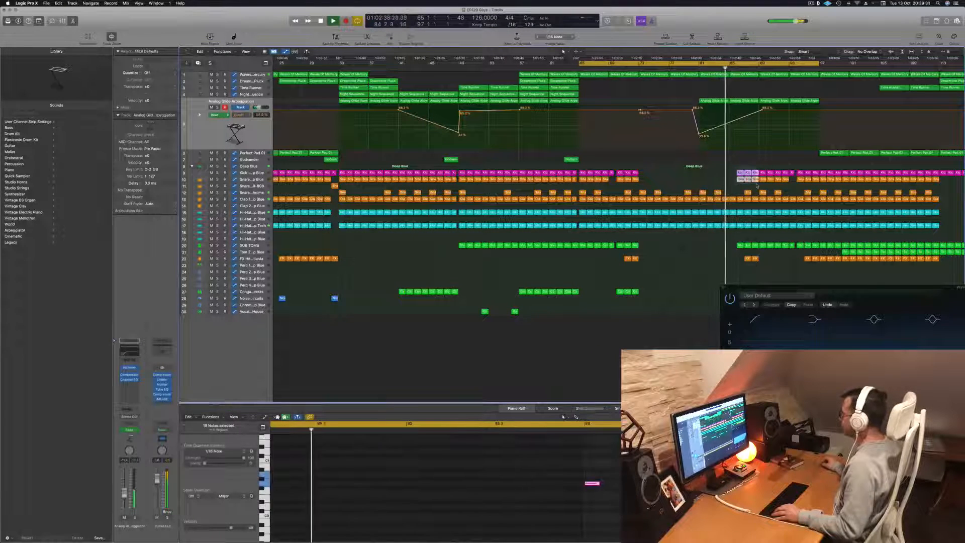
{"action": "key", "text": "Delete"}
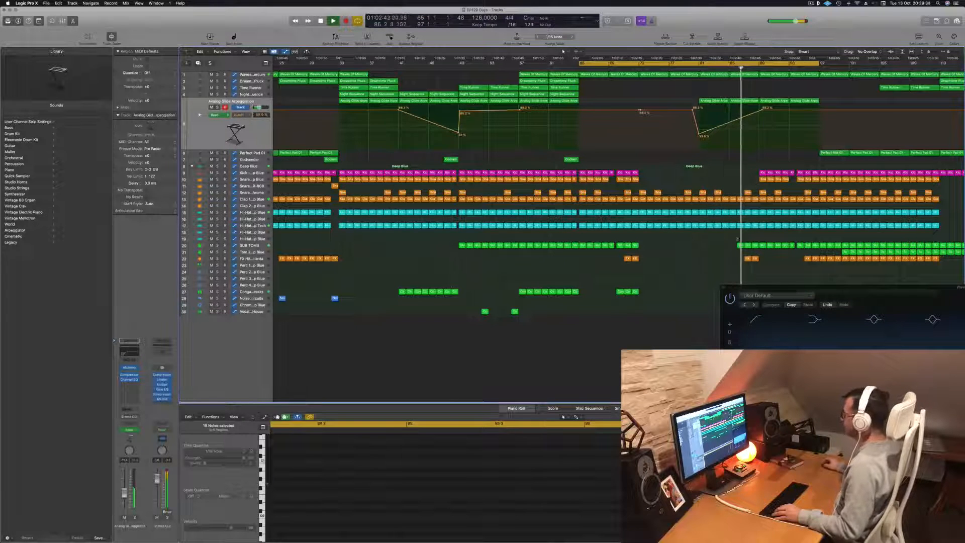
{"action": "left_click_drag", "start_coordinate": [735, 241], "coordinate": [748, 247]}
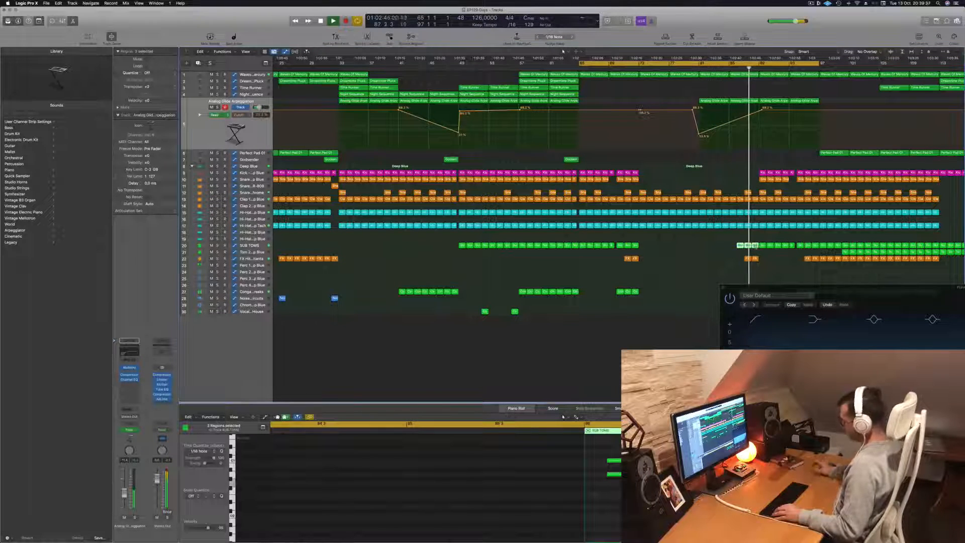
{"action": "key", "text": "Delete"}
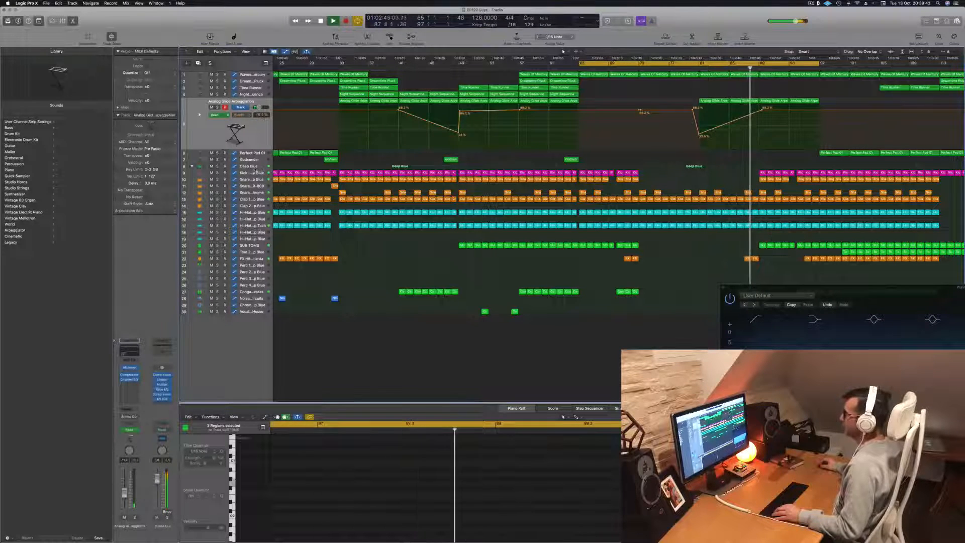
Show the Deep Blue automation and extend its peak at bar 89 into a plateau reaching about bar 92
{"action": "left_click", "coordinate": [249, 166]}
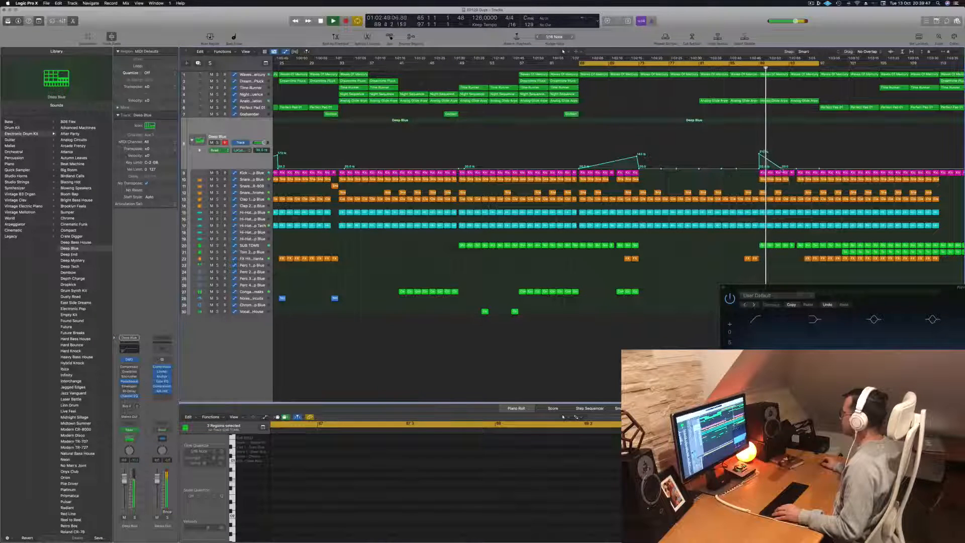
{"action": "left_click_drag", "start_coordinate": [784, 155], "coordinate": [784, 155]}
{"action": "key", "text": "super+Left"}
{"action": "key", "text": "super+Left"}
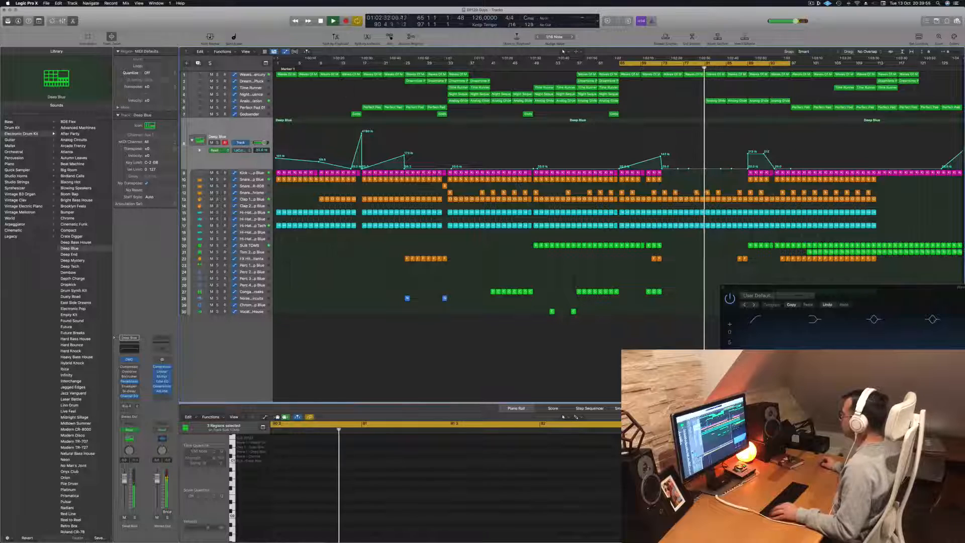
{"action": "key", "text": "super+Right"}
{"action": "key", "text": "super+Right"}
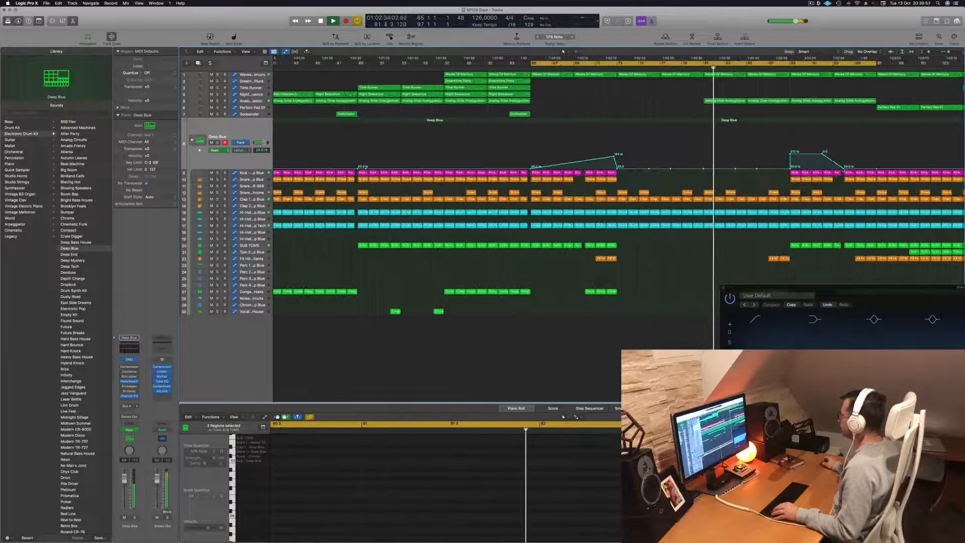
Raise the Deep Blue automation after the plateau into a higher peak at about bar 96
{"action": "left_click_drag", "start_coordinate": [843, 168], "coordinate": [843, 146]}
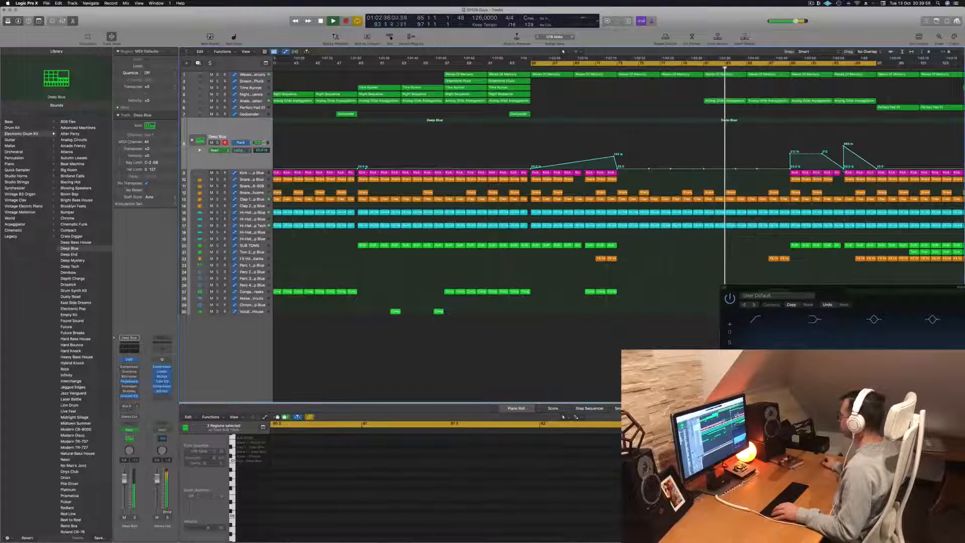
{"action": "double_click", "coordinate": [844, 169]}
{"action": "left_click_drag", "start_coordinate": [846, 145], "coordinate": [867, 145]}
Delete the drum regions at bar 96 to leave a one-bar break, keeping the tracks themselves
{"action": "left_click", "coordinate": [871, 173]}
{"action": "key", "text": "Delete"}
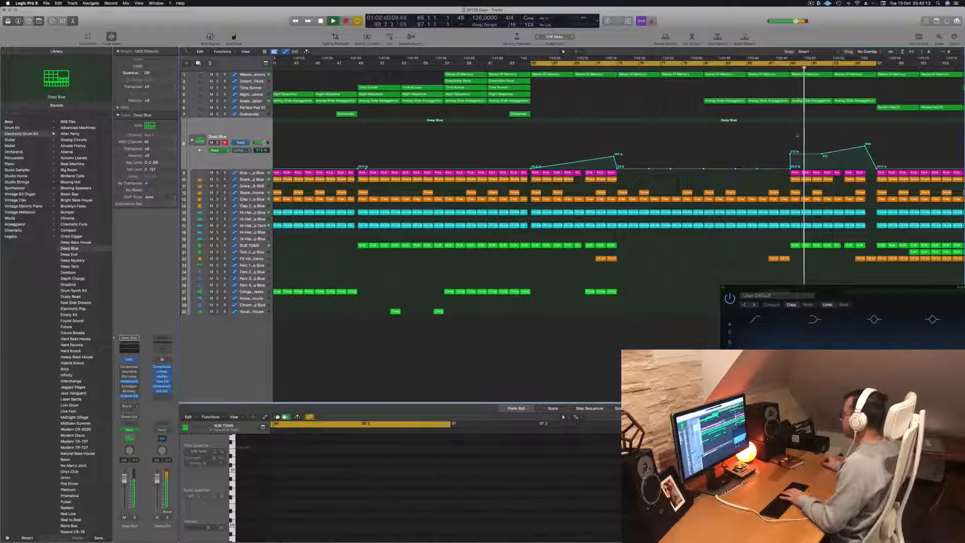
{"action": "key", "text": "super+BackSpace"}
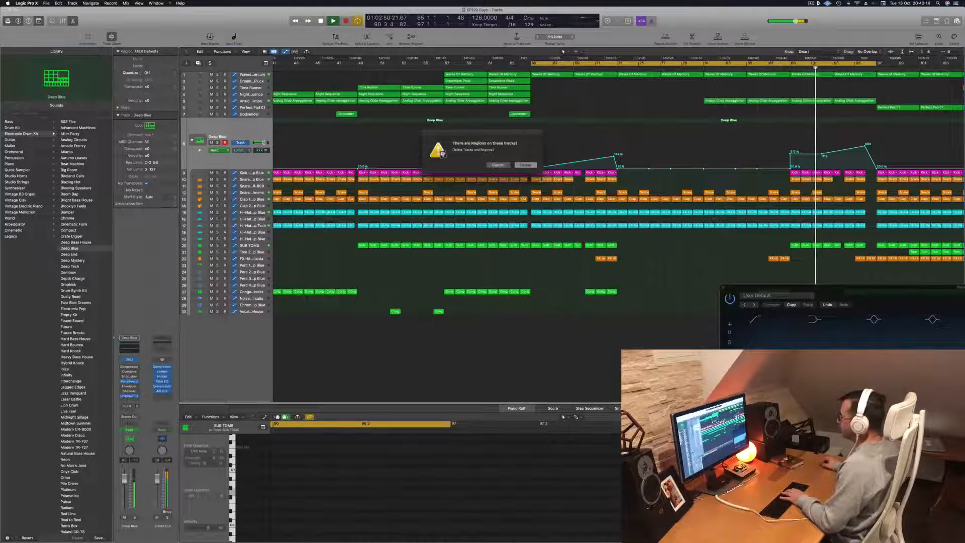
{"action": "left_click", "coordinate": [507, 165]}
Reshape the Deep Blue automation to ramp from about bar 86 to bar 89 and dip at about bar 93, then replay it
{"action": "left_click_drag", "start_coordinate": [823, 156], "coordinate": [832, 160]}
{"action": "left_click", "coordinate": [784, 68]}
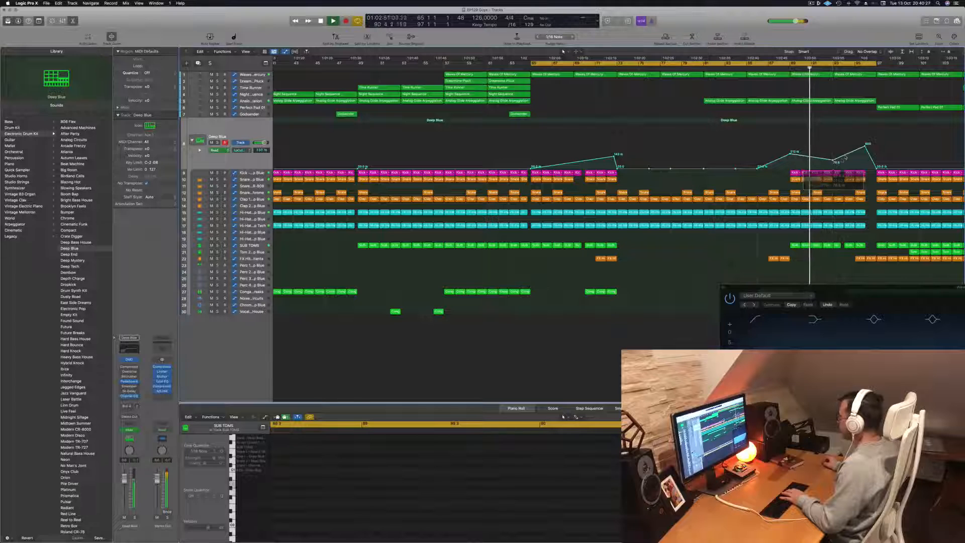
{"action": "key", "text": "super+BackSpace"}
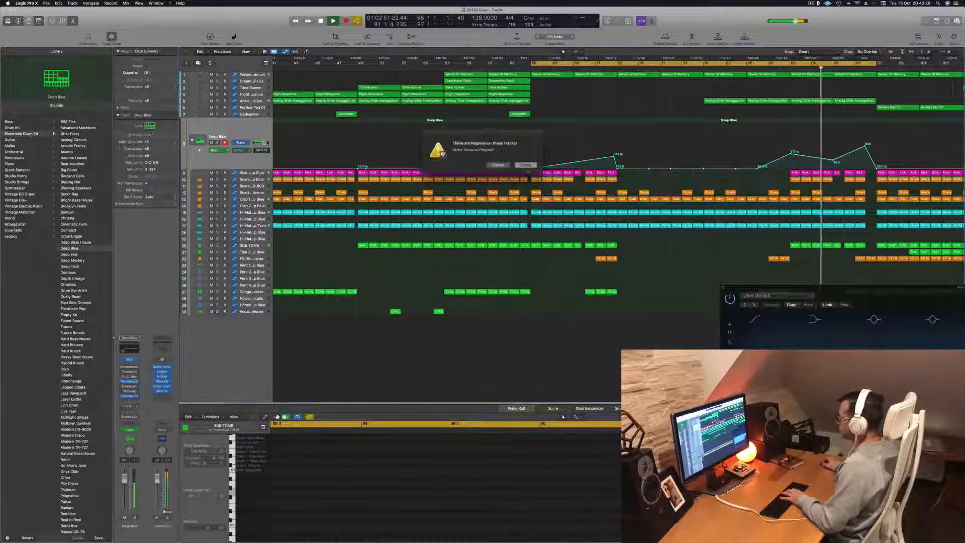
{"action": "key", "text": "Escape"}
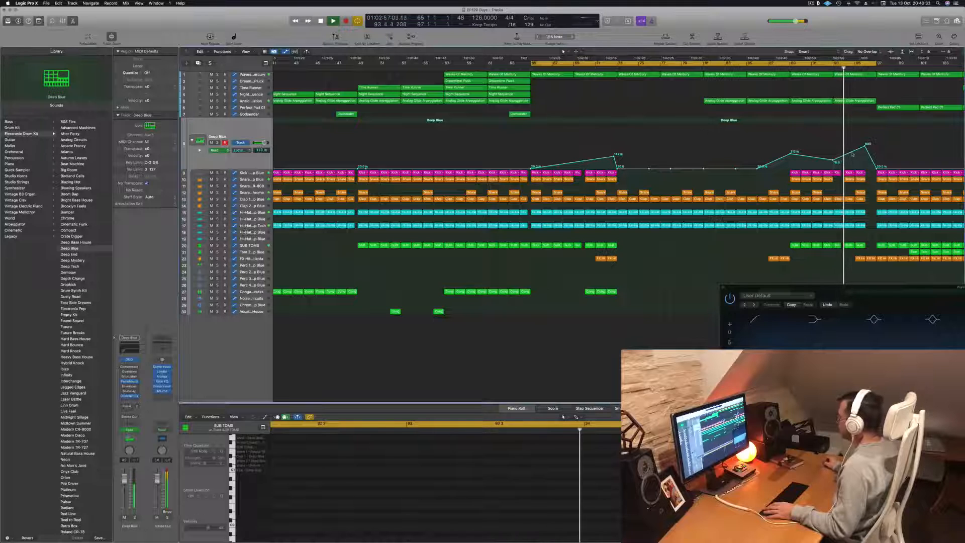
Copy the kick and upper snare regions from bar 92 to bar 93
{"action": "left_click", "coordinate": [828, 172]}
{"action": "left_click", "coordinate": [830, 180], "text": "shift"}
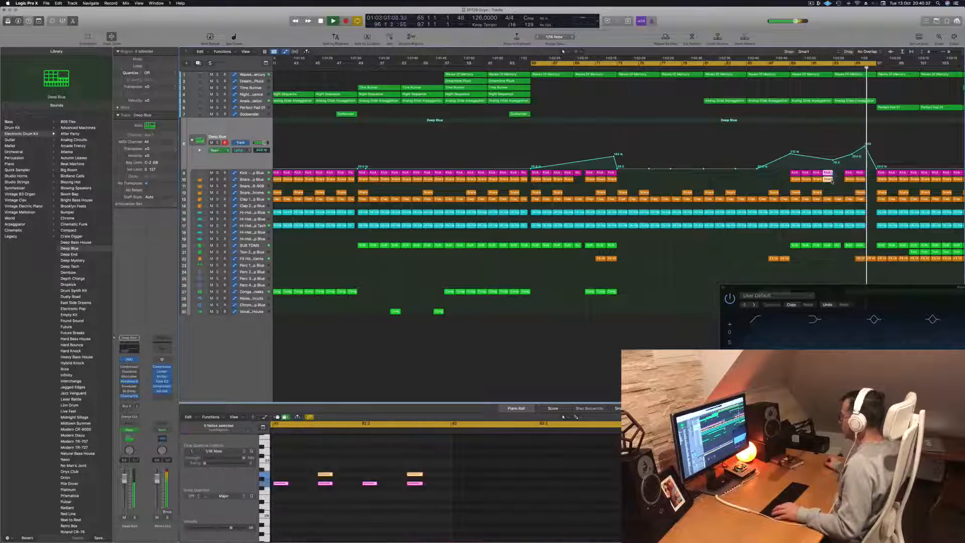
{"action": "left_click_drag", "start_coordinate": [832, 180], "coordinate": [837, 176]}
Extend the cycle range to about bar 109 and replay from about bar 95
{"action": "key", "text": "super+Left"}
{"action": "left_click_drag", "start_coordinate": [791, 63], "coordinate": [853, 63]}
{"action": "left_click", "coordinate": [781, 66]}
{"action": "scroll", "coordinate": [781, 67], "scroll_direction": "up", "scroll_amount": 1}
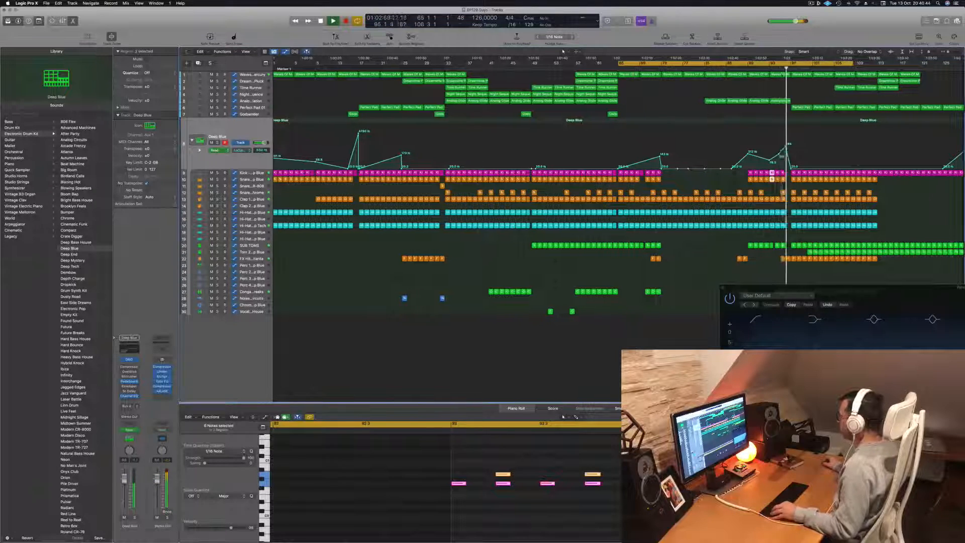
Delete the FX hit region at bar 96 so the one-bar break stays clear
{"action": "scroll", "coordinate": [782, 66], "scroll_direction": "up", "scroll_amount": 4}
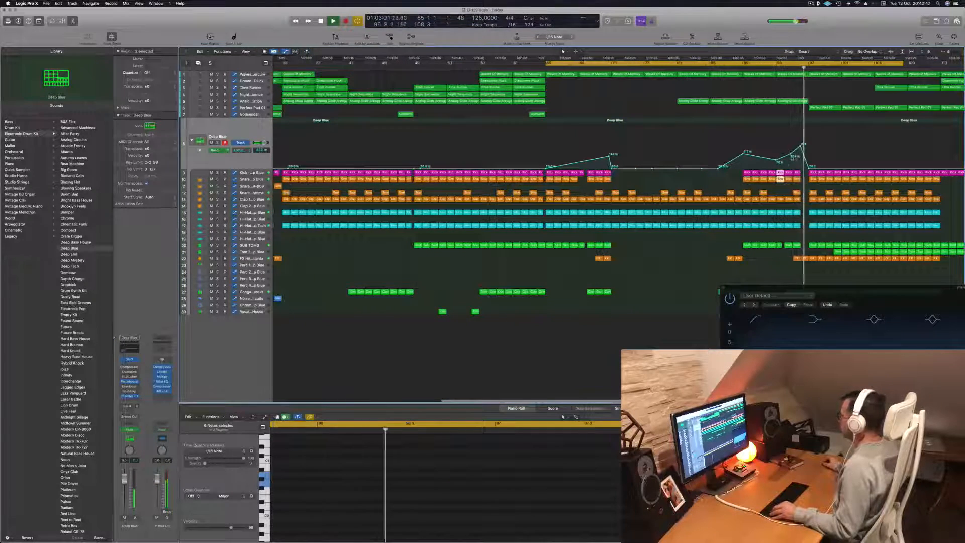
{"action": "scroll", "coordinate": [792, 159], "scroll_direction": "down", "scroll_amount": 1}
{"action": "scroll", "coordinate": [784, 163], "scroll_direction": "down", "scroll_amount": 1}
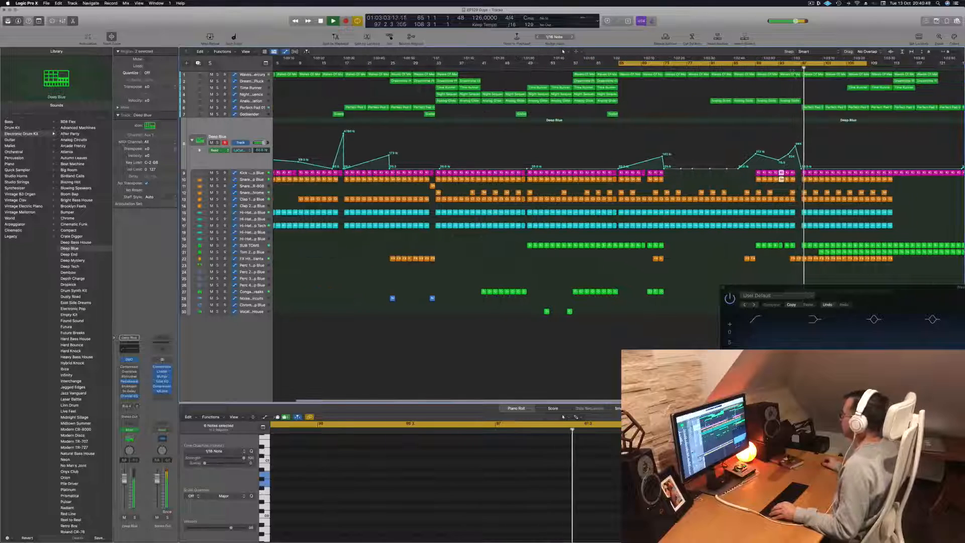
{"action": "left_click", "coordinate": [793, 259]}
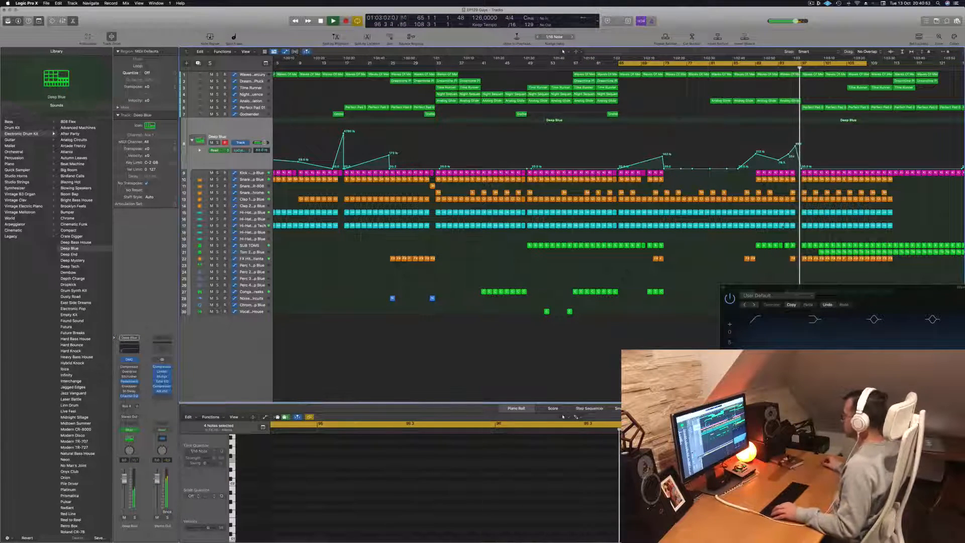
Copy three Tom 2 regions to bars 97 to 99, hide the plug-in window and restart playback from bar 65
{"action": "scroll", "coordinate": [792, 239], "scroll_direction": "up", "scroll_amount": 1}
{"action": "scroll", "coordinate": [795, 240], "scroll_direction": "down", "scroll_amount": 2}
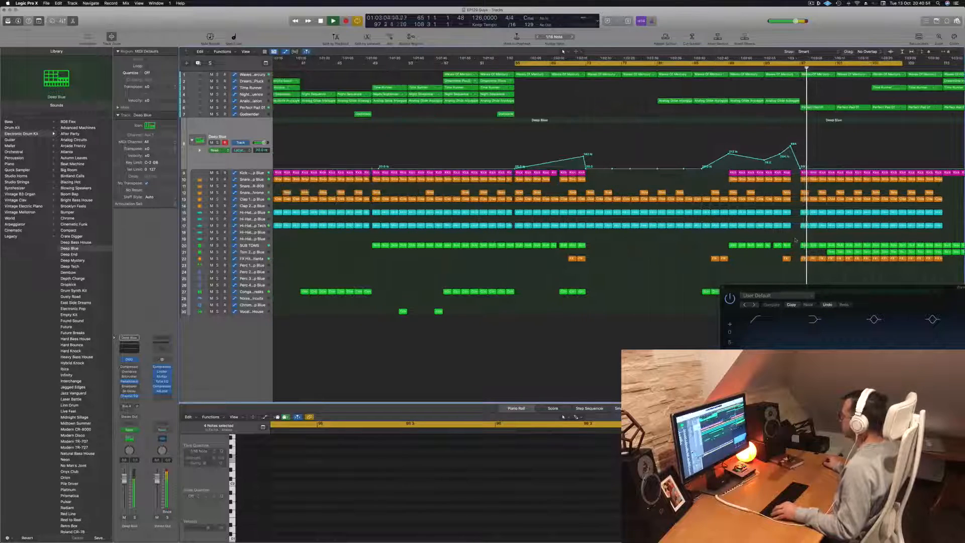
{"action": "mouse_move", "coordinate": [804, 252]}
{"action": "left_mouse_down"}
{"action": "mouse_move", "coordinate": [825, 253]}
{"action": "mouse_move", "coordinate": [799, 253]}
{"action": "left_mouse_up"}
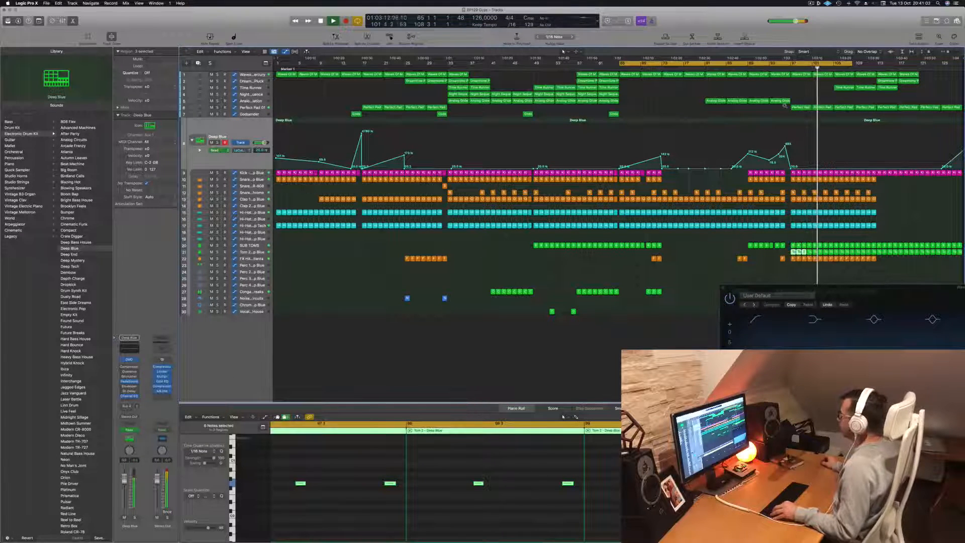
{"action": "key", "text": "v"}
{"action": "key", "text": "b"}
{"action": "key", "text": "space"}
{"action": "key", "text": "space"}
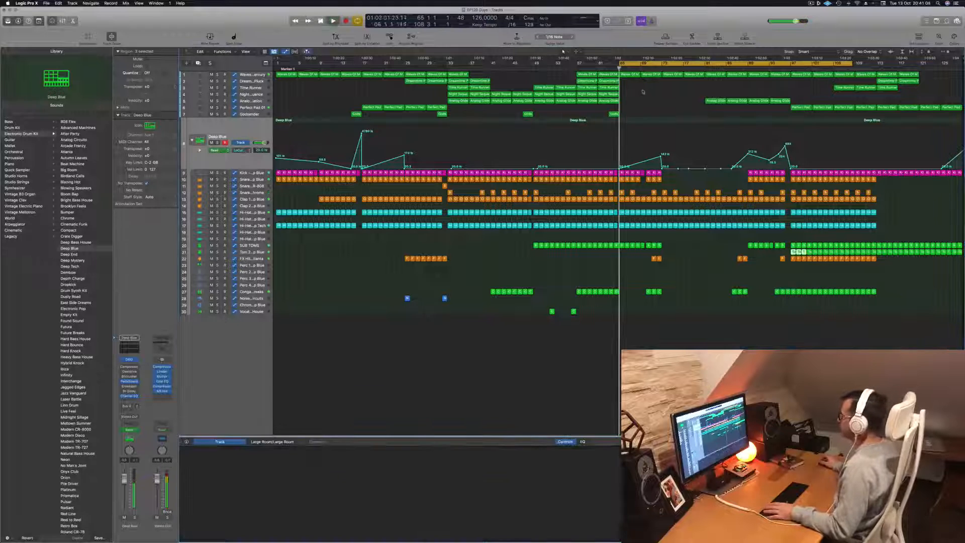
Copy two Perfect Pad regions to bars 89 to 96 and ramp that track's automation up to a peak at bar 97
{"action": "left_click_drag", "start_coordinate": [794, 102], "coordinate": [757, 108]}
{"action": "left_click", "coordinate": [744, 67]}
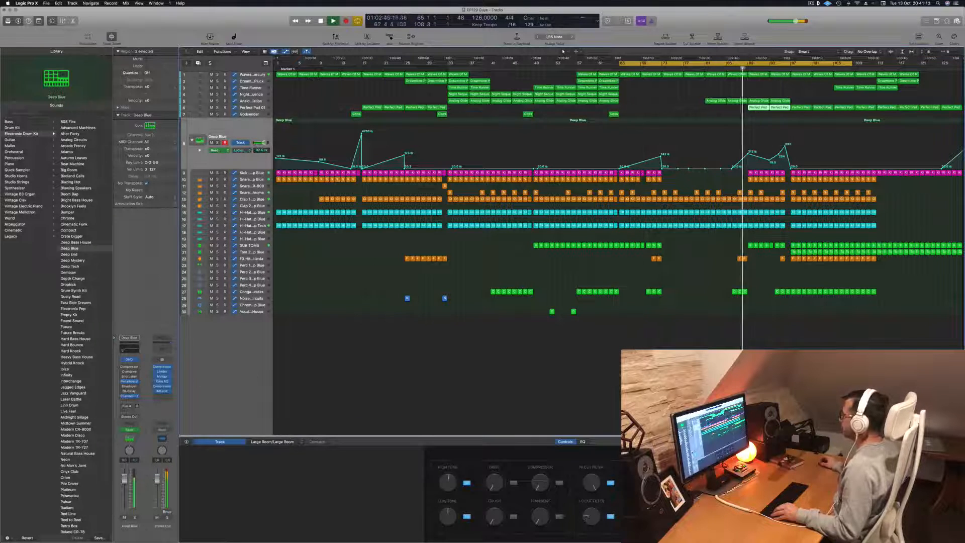
{"action": "left_click", "coordinate": [249, 108]}
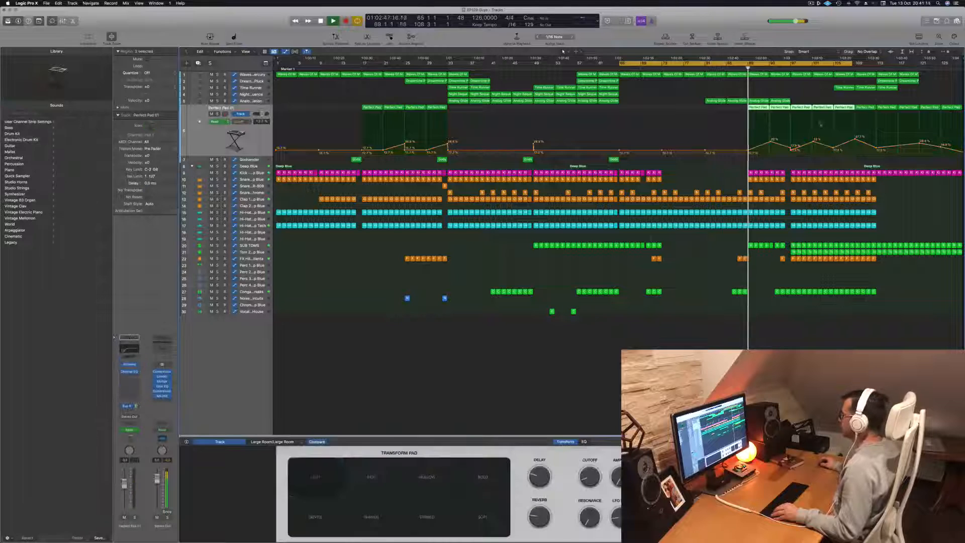
{"action": "left_click_drag", "start_coordinate": [771, 143], "coordinate": [791, 144]}
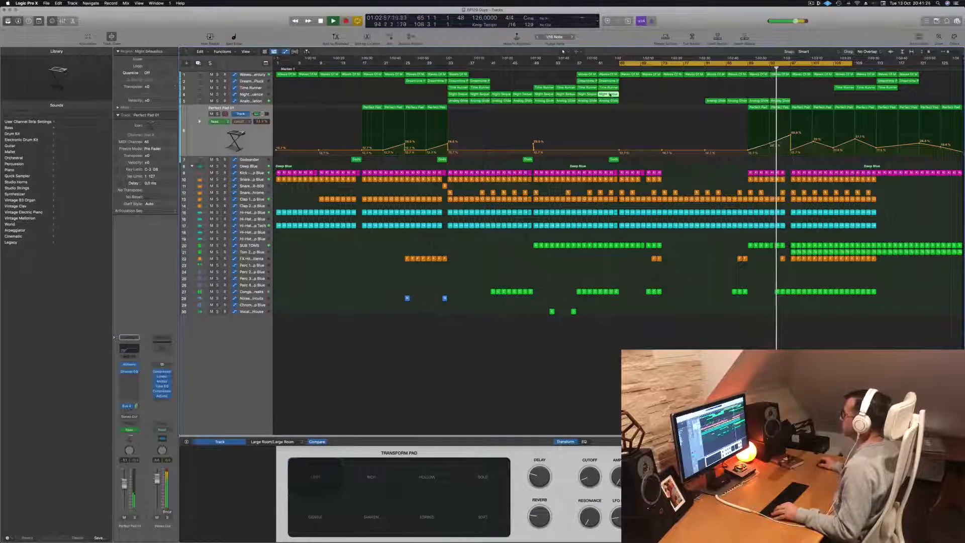
Copy the Night Sequence region to bars 89 and 93, and the Time Runner region to bar 93
{"action": "left_click_drag", "start_coordinate": [634, 94], "coordinate": [780, 95]}
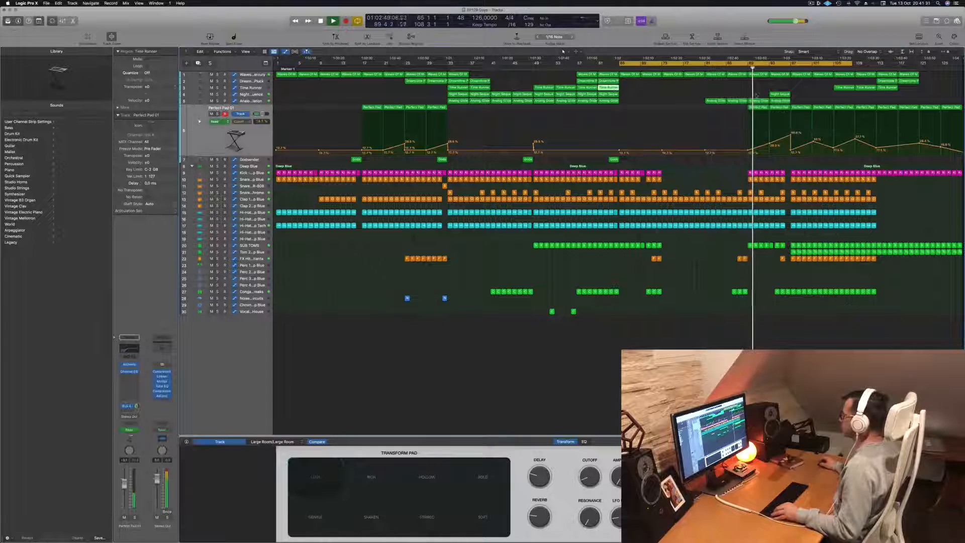
{"action": "left_click_drag", "start_coordinate": [773, 95], "coordinate": [751, 95]}
{"action": "left_click_drag", "start_coordinate": [609, 88], "coordinate": [781, 90]}
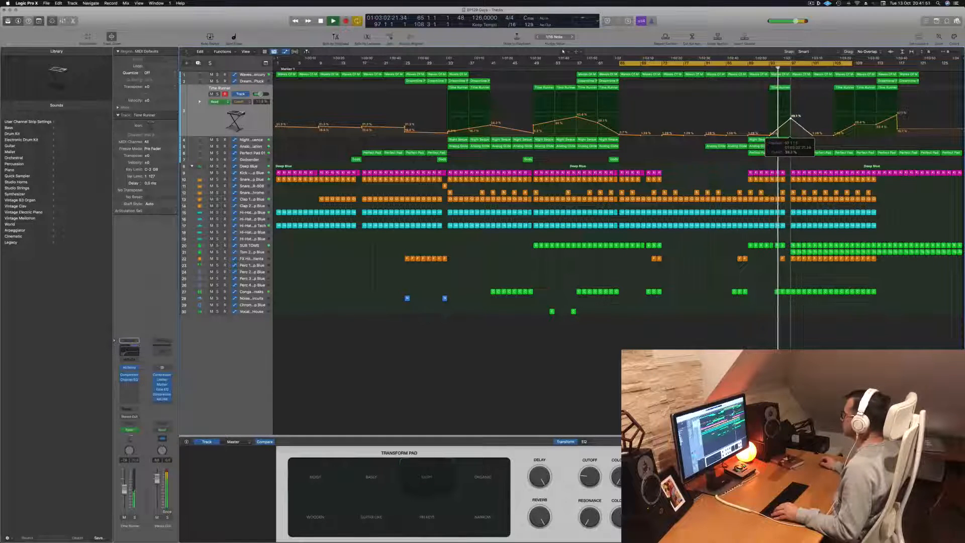
Shape the Time Runner automation to peak at bar 97 and fall off by about bar 101
{"action": "left_click_drag", "start_coordinate": [790, 117], "coordinate": [790, 116]}
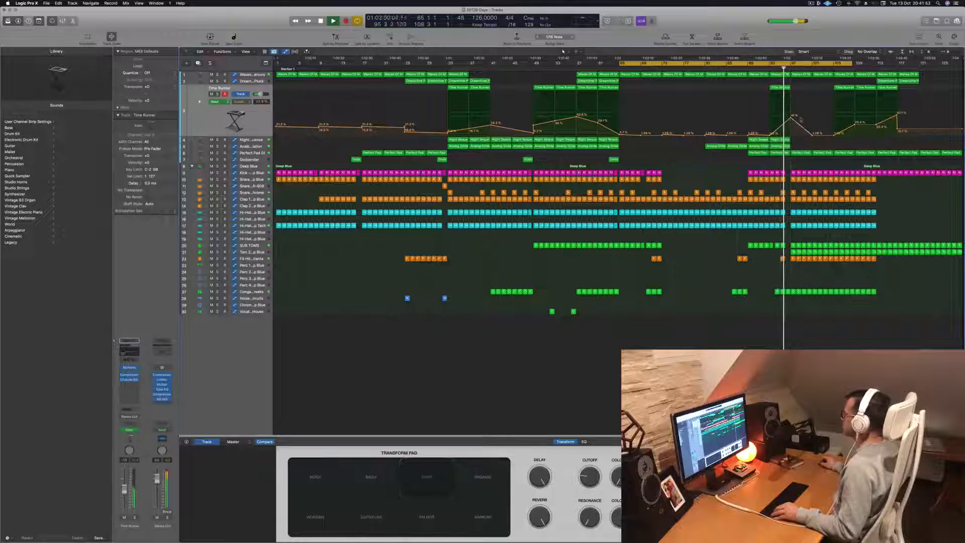
{"action": "scroll", "coordinate": [801, 119], "scroll_direction": "up", "scroll_amount": 5}
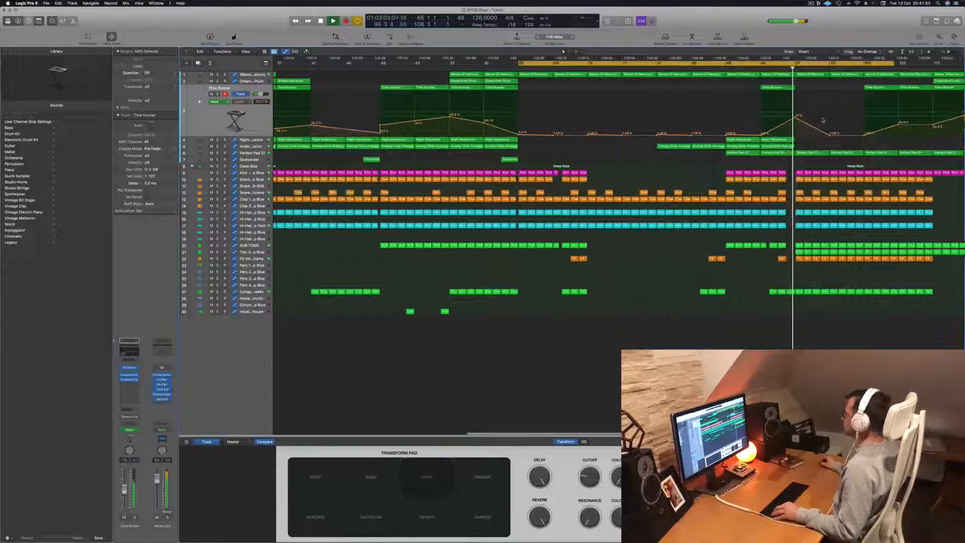
{"action": "scroll", "coordinate": [823, 120], "scroll_direction": "down", "scroll_amount": 3}
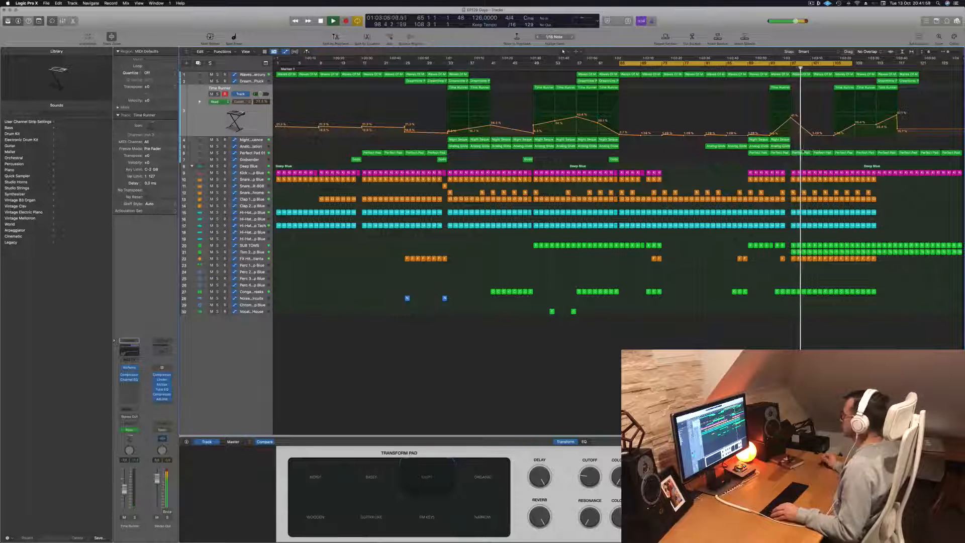
Reshape the Perfect Pad 01 automation to drop sharply at bar 97 and rise gradually to about bar 109
{"action": "key", "text": "comma"}
{"action": "key", "text": "Down"}
{"action": "key", "text": "Down"}
{"action": "key", "text": "Down"}
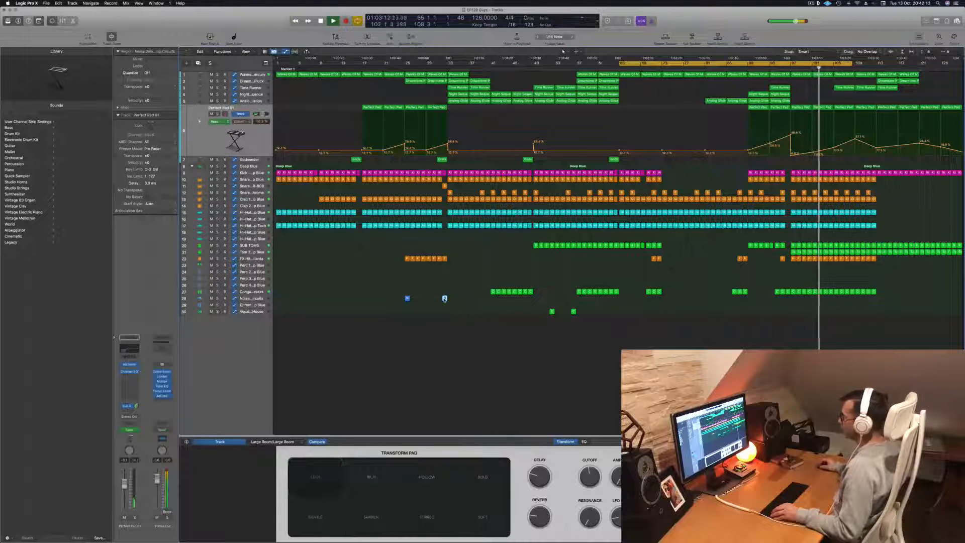
Copy the Noise Sweep region from about bar 32 into the one-bar break at bar 96 and replay the section
{"action": "left_click_drag", "start_coordinate": [444, 299], "coordinate": [787, 299]}
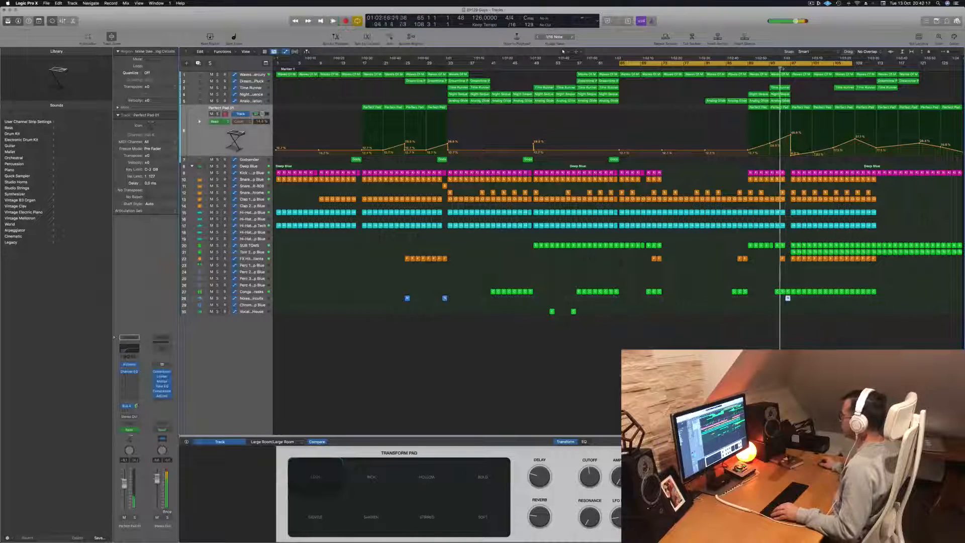
{"action": "left_click", "coordinate": [260, 298]}
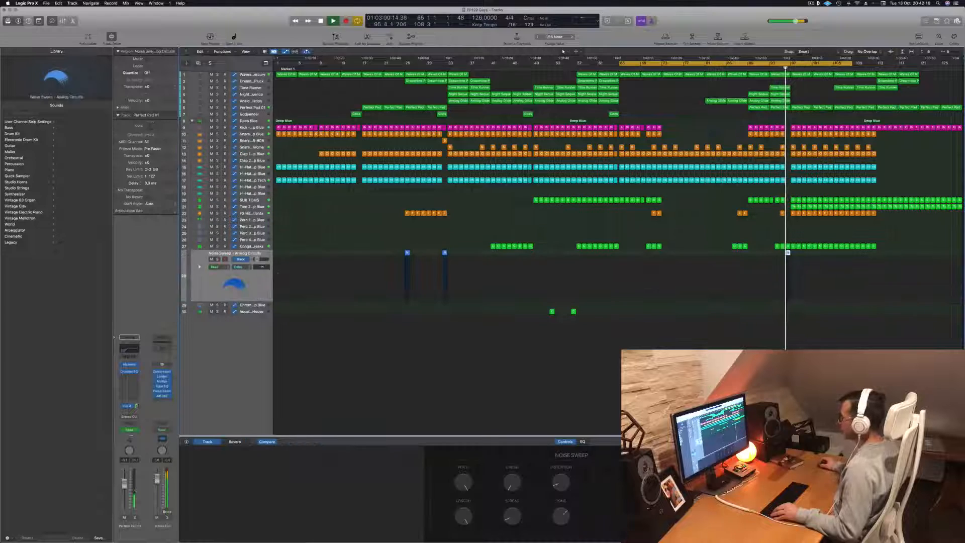
{"action": "key", "text": "super+Right"}
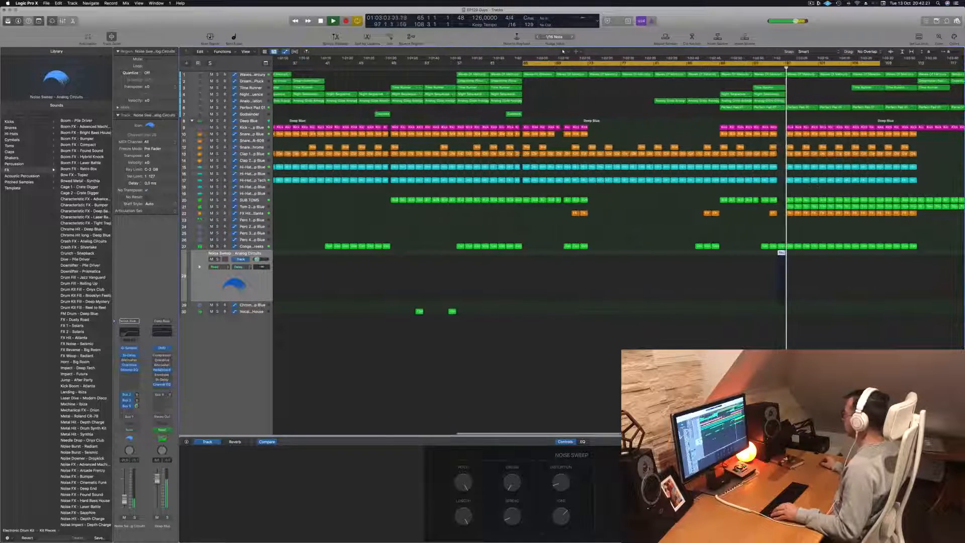
{"action": "key", "text": "super+Left"}
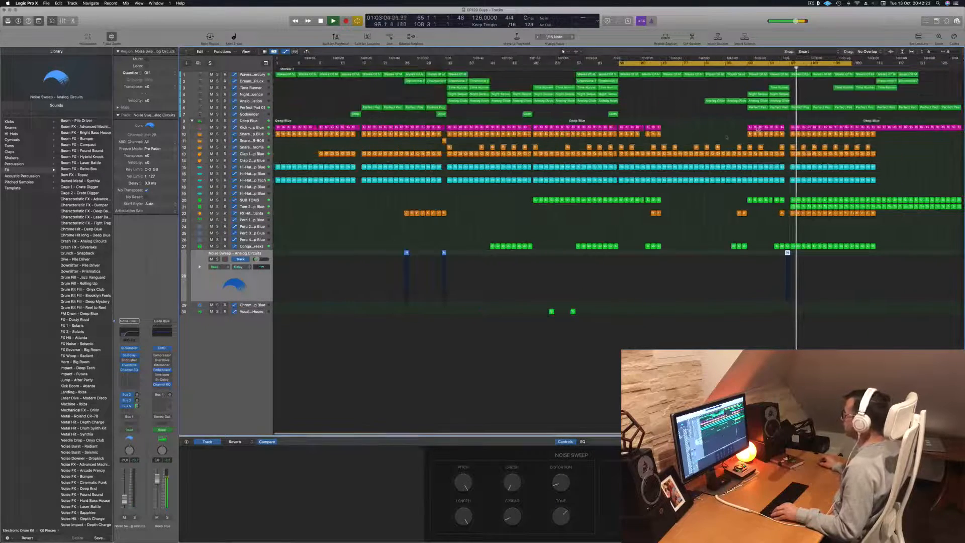
{"action": "key", "text": "space"}
{"action": "key", "text": "space"}
Delete the sub tom, FX hit and conga regions at bars 70 to 72 and thin out the lowest snare track around bar 75
{"action": "left_click", "coordinate": [655, 107]}
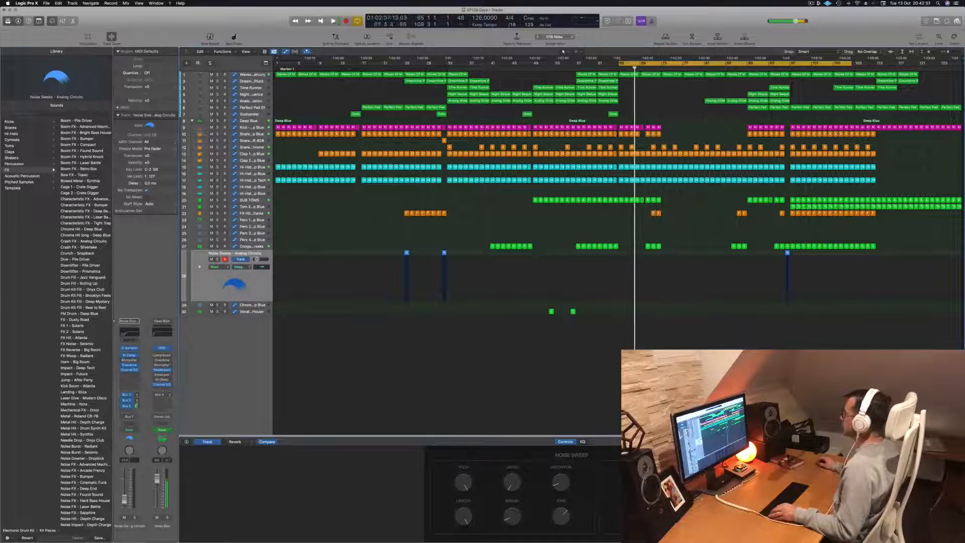
{"action": "left_click_drag", "start_coordinate": [672, 195], "coordinate": [648, 247]}
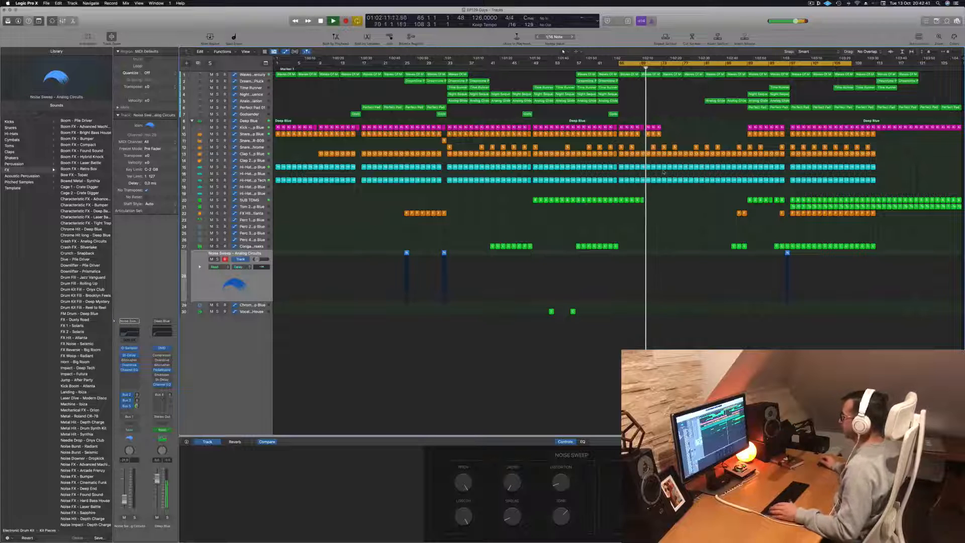
{"action": "left_click", "coordinate": [653, 148]}
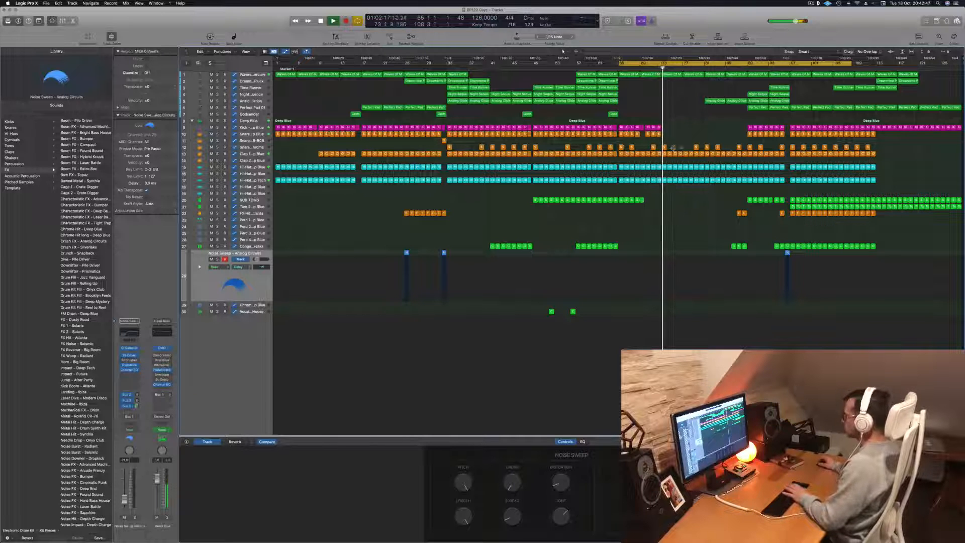
{"action": "left_click", "coordinate": [678, 119]}
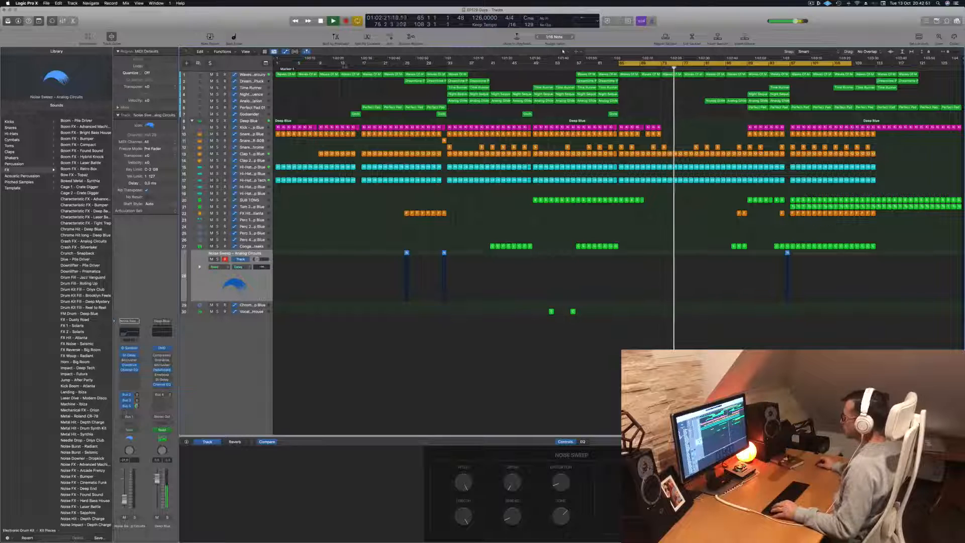
Delete the Waves Of Mercury region at bar 81
{"action": "left_click", "coordinate": [357, 74]}
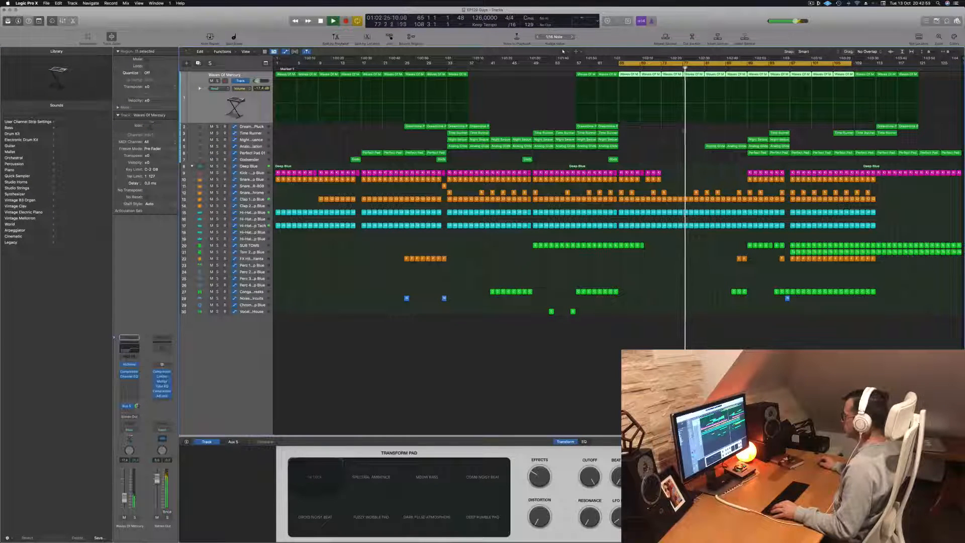
{"action": "left_click", "coordinate": [714, 75]}
{"action": "key", "text": "Delete"}
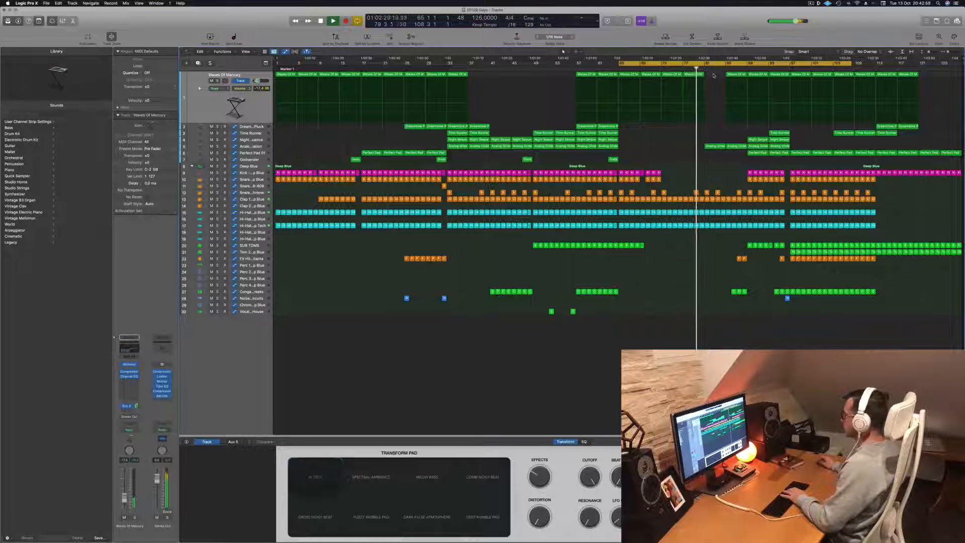
Delete the snare region at about bar 79, keeping the Waves Of Mercury track and its regions
{"action": "left_click", "coordinate": [696, 192]}
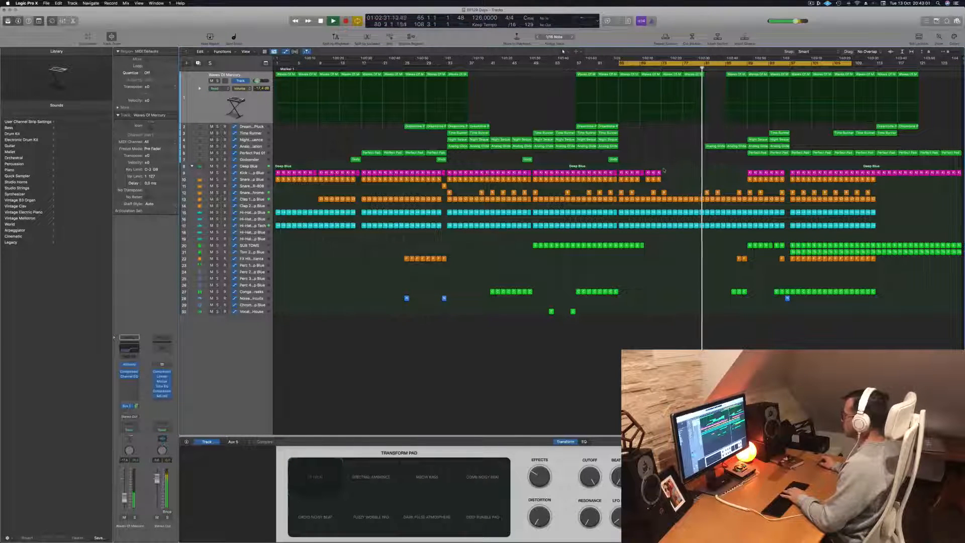
{"action": "key", "text": "Delete"}
{"action": "key", "text": "Delete"}
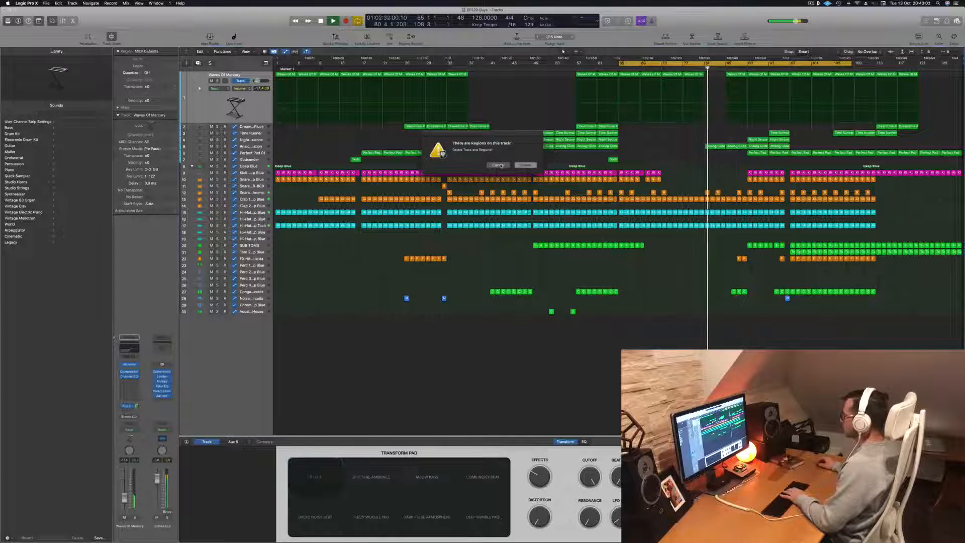
{"action": "key", "text": "Escape"}
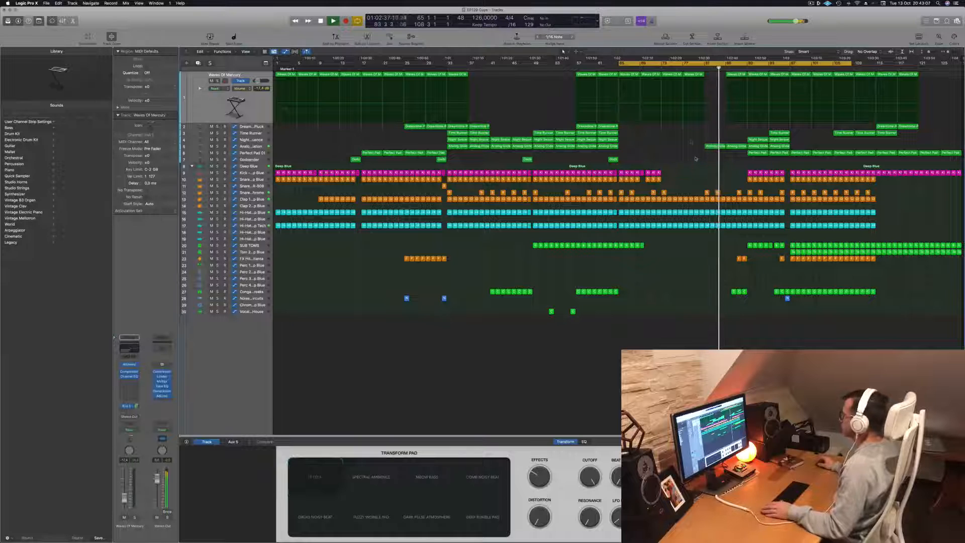
Delete the Waves Of Mercury region at bar 85 and the FX hit and conga regions just before bar 89
{"action": "left_click", "coordinate": [737, 74]}
{"action": "key", "text": "Delete"}
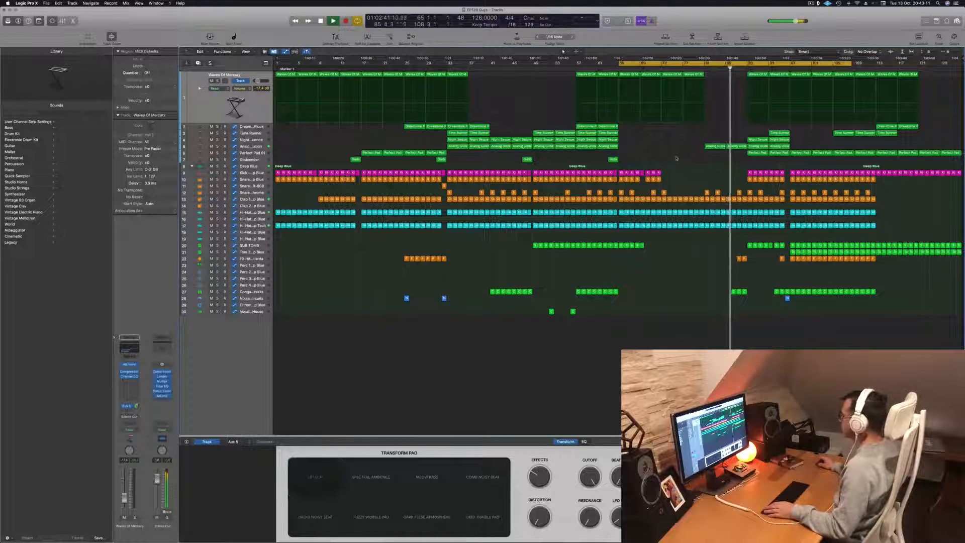
{"action": "key", "text": "super+Right"}
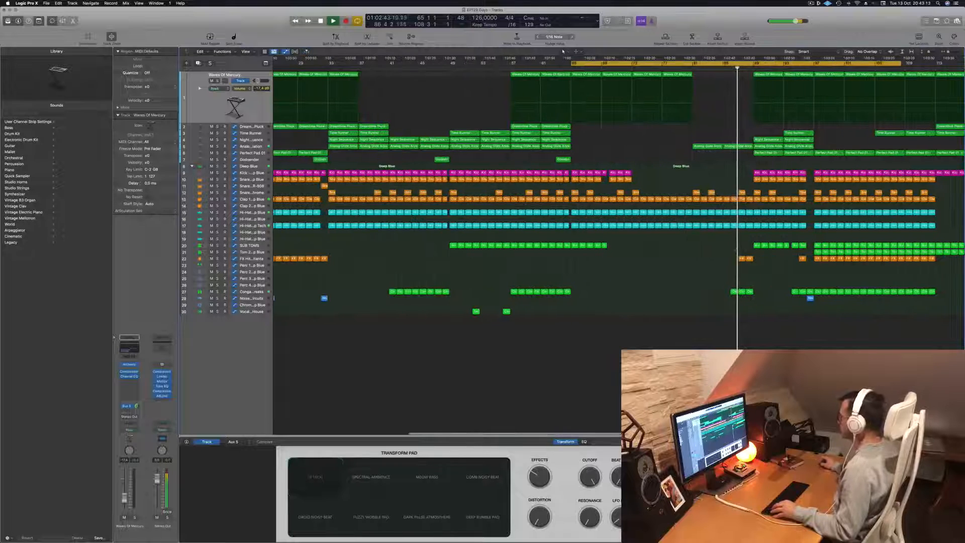
{"action": "left_click_drag", "start_coordinate": [732, 256], "coordinate": [744, 288]}
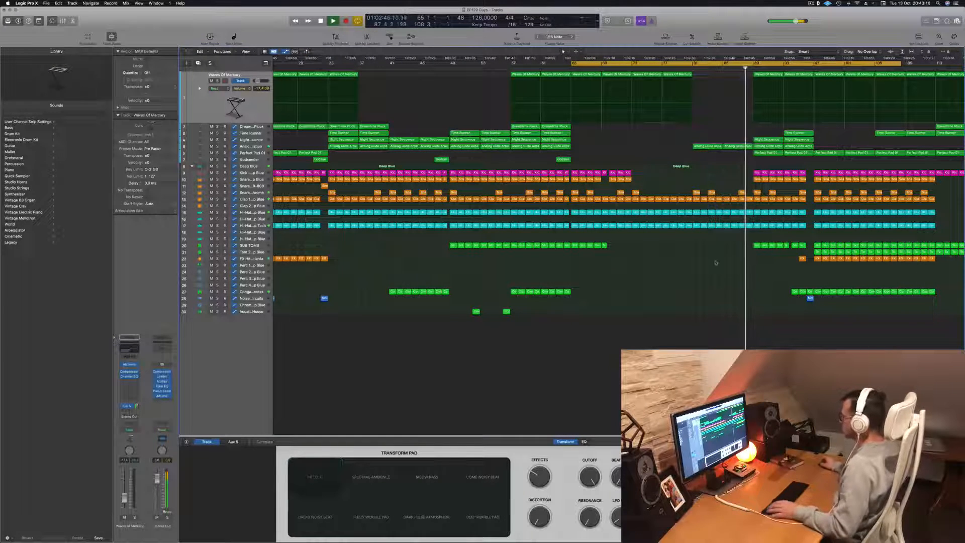
{"action": "key", "text": "Delete"}
{"action": "key", "text": "super+Left"}
{"action": "key", "text": "super+Left"}
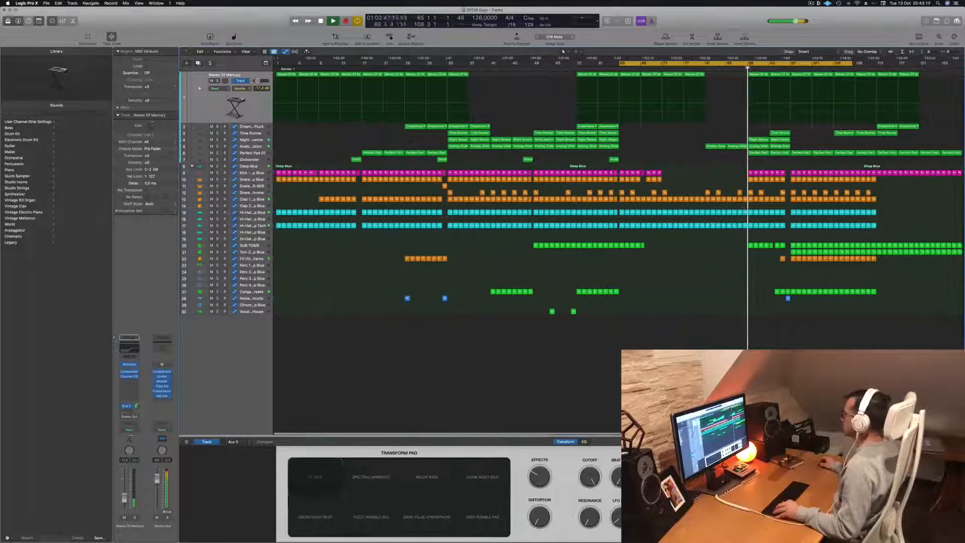
{"action": "key", "text": "super+Right"}
{"action": "key", "text": "super+Right"}
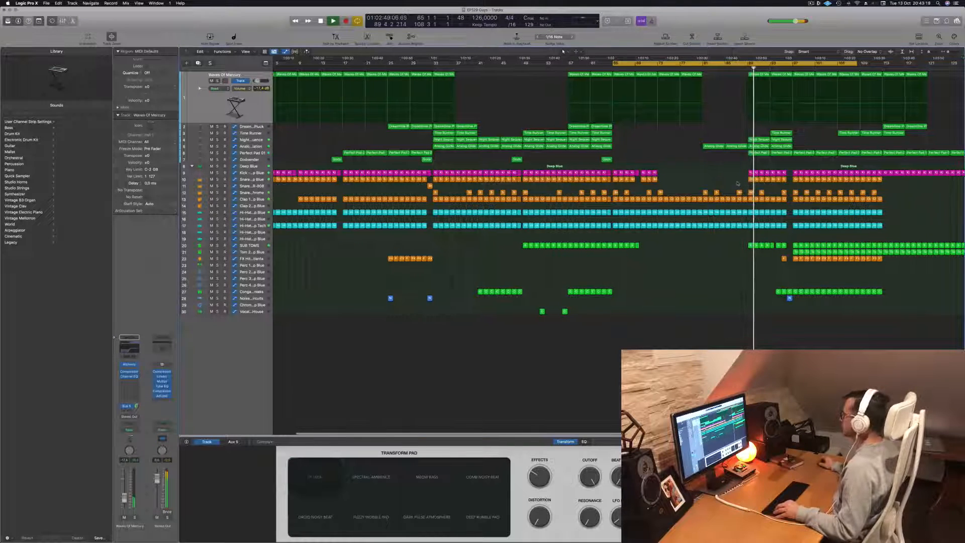
{"action": "key", "text": "super+Left"}
{"action": "key", "text": "super+Left"}
{"action": "key", "text": "super+Right"}
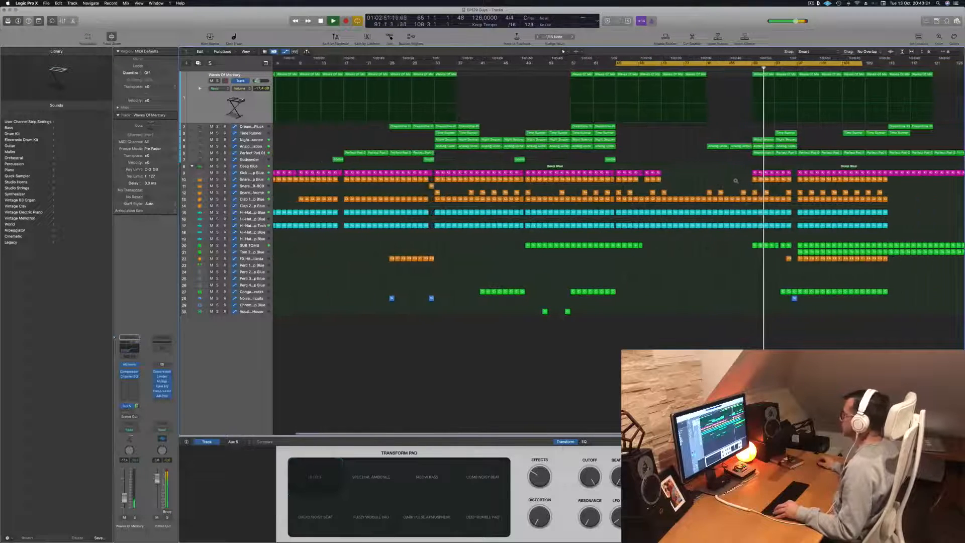
{"action": "key", "text": "super+Left"}
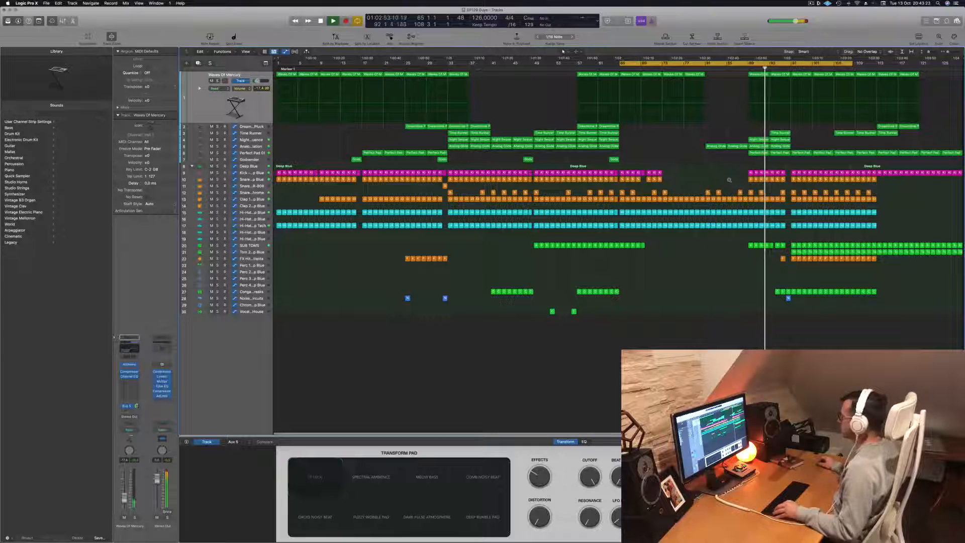
Fill the gap at bars 81 to 89 on the Waves Of Mercury track with copies of its existing regions
{"action": "key", "text": "Return"}
{"action": "left_click", "coordinate": [692, 74]}
{"action": "left_click_drag", "start_coordinate": [692, 74], "coordinate": [737, 80]}
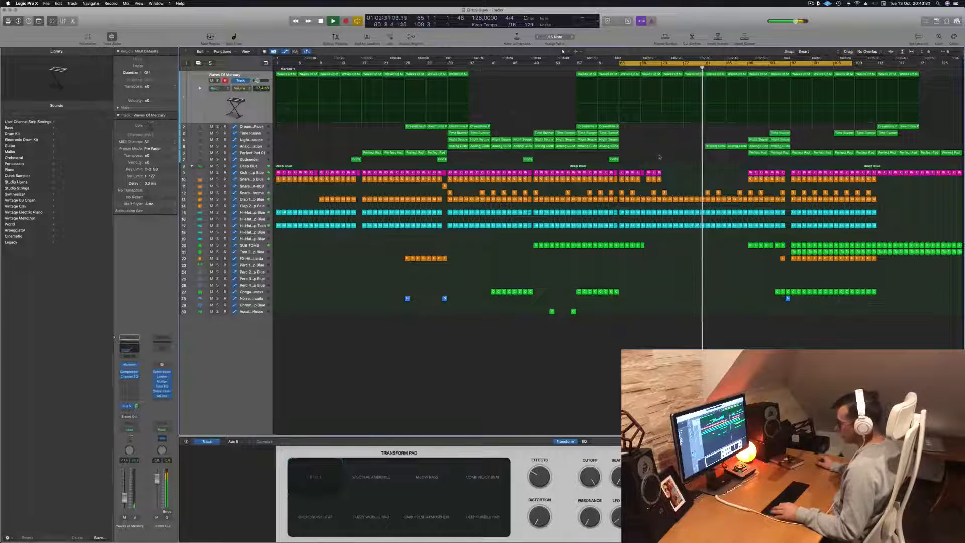
{"action": "key", "text": "super+a"}
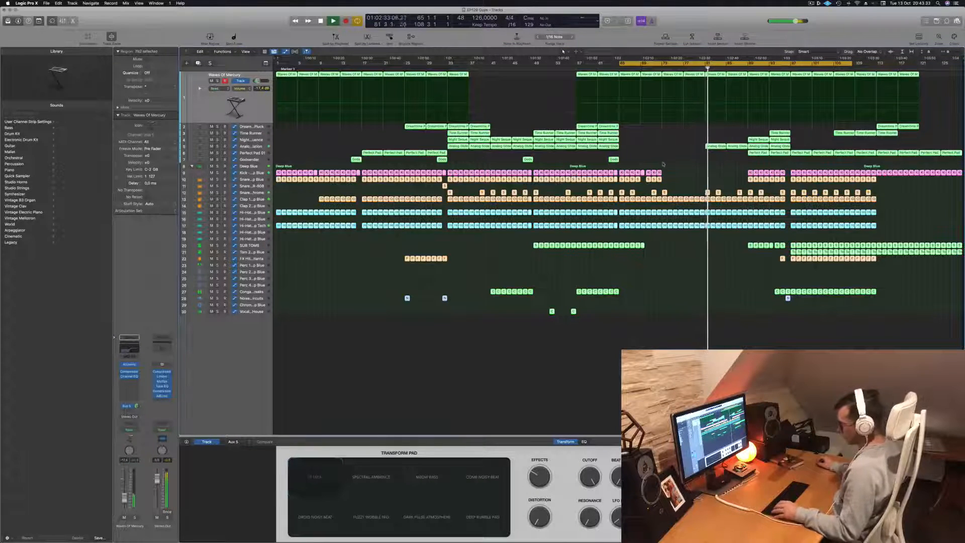
{"action": "key", "text": "ctrl+s"}
{"action": "key", "text": "ctrl+s"}
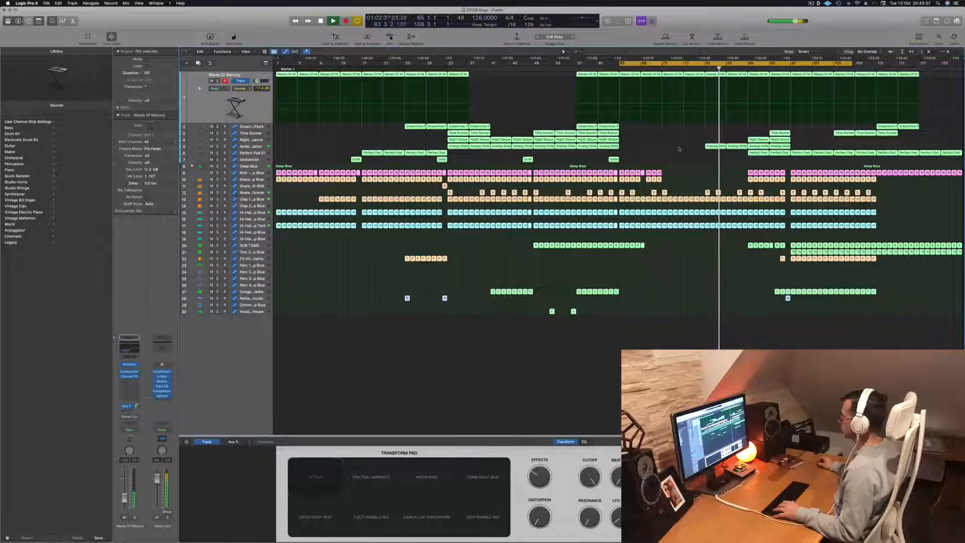
{"action": "left_click", "coordinate": [678, 149]}
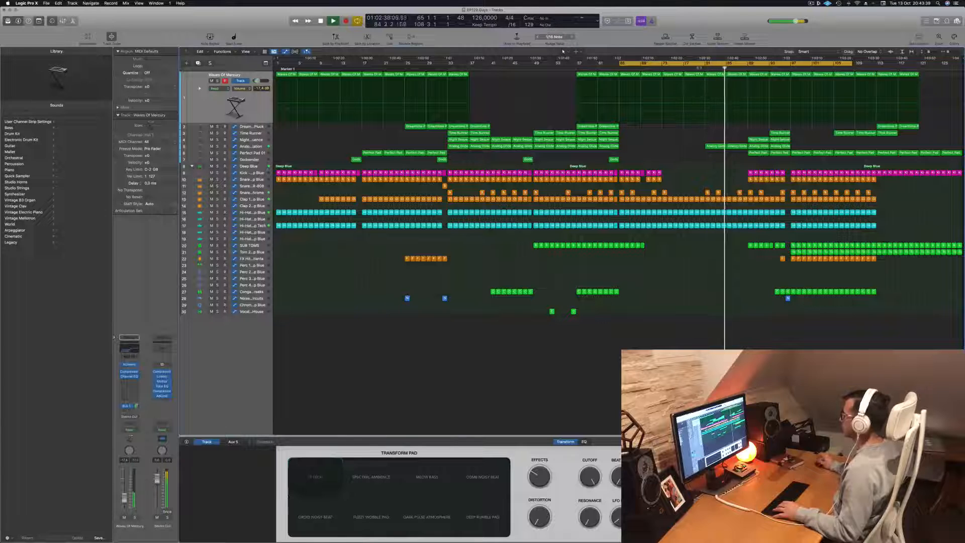
Copy the Night Sequence and Time Runner regions back to bar 81, and delete the Night Sequence copies at bars 81 to 89
{"action": "left_click_drag", "start_coordinate": [743, 140], "coordinate": [714, 146]}
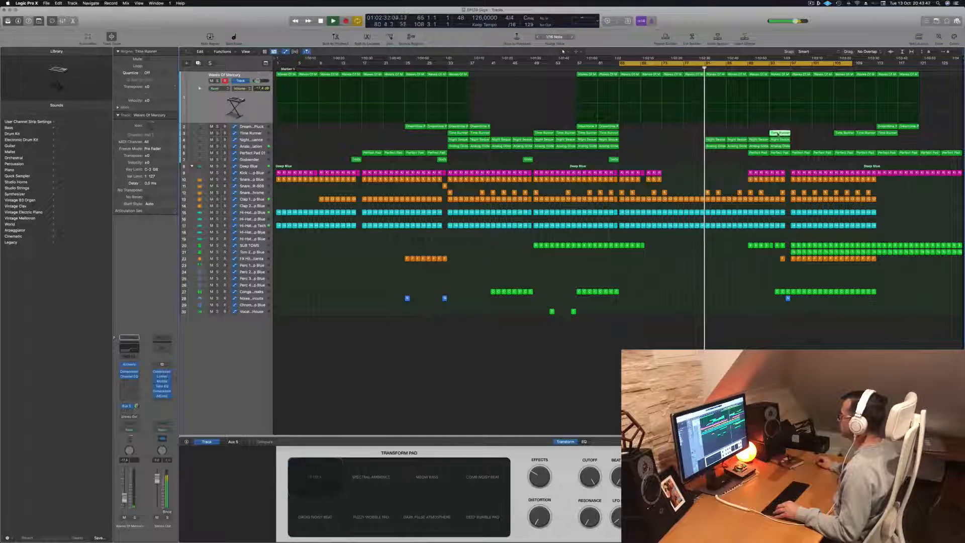
{"action": "mouse_move", "coordinate": [779, 133]}
{"action": "left_mouse_down"}
{"action": "mouse_move", "coordinate": [714, 135]}
{"action": "mouse_move", "coordinate": [760, 134]}
{"action": "left_mouse_up"}
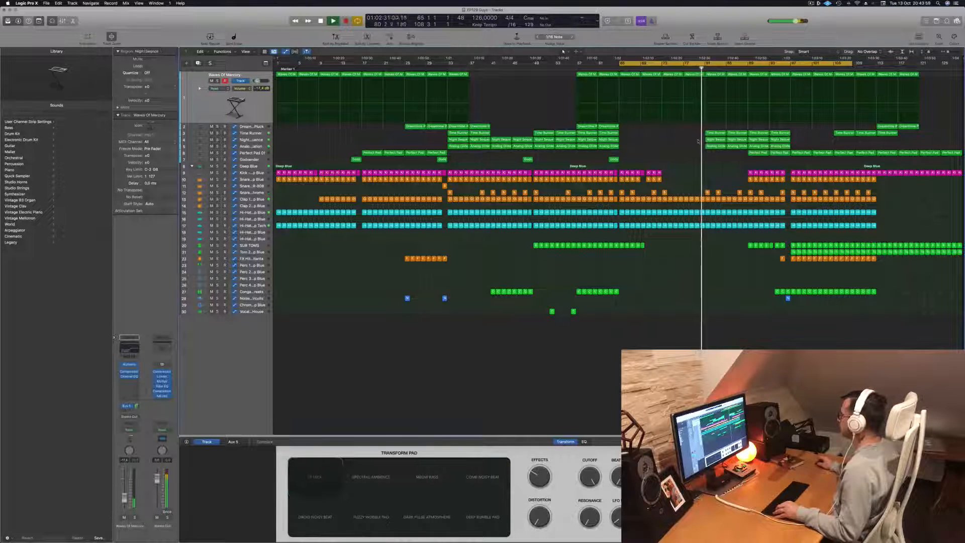
{"action": "key", "text": "Delete"}
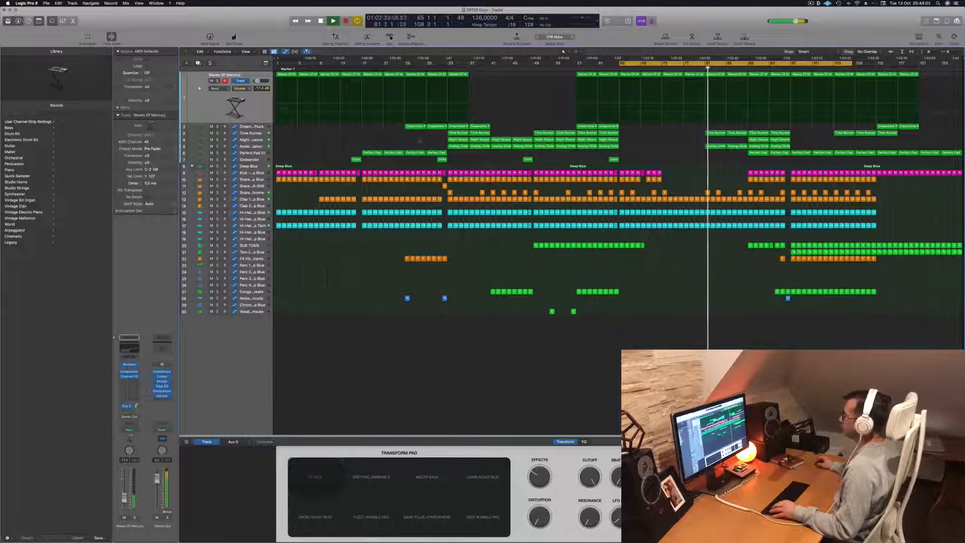
Lower the Time Runner track's automation peaks at about bars 85 and 89
{"action": "left_click", "coordinate": [260, 134]}
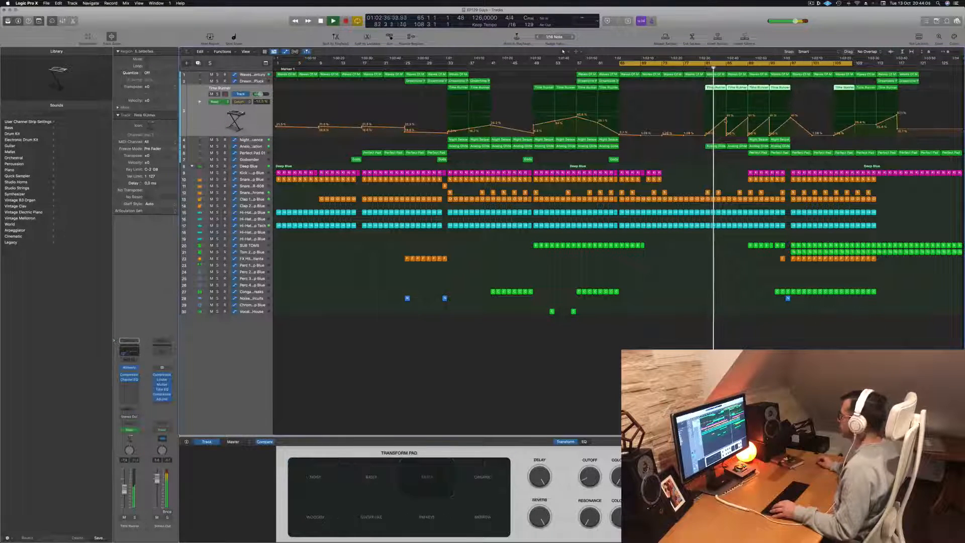
{"action": "left_click", "coordinate": [726, 127]}
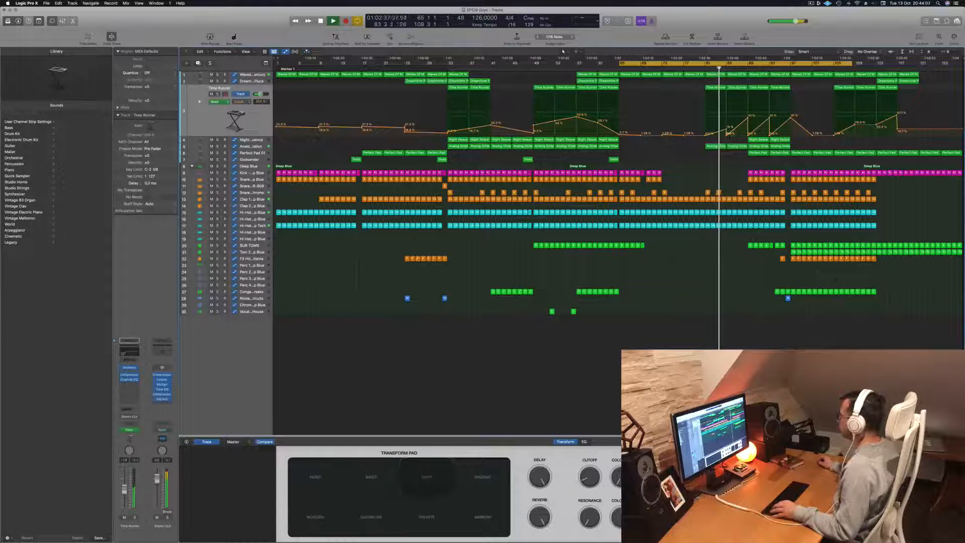
{"action": "mouse_move", "coordinate": [748, 121]}
{"action": "left_mouse_down"}
{"action": "mouse_move", "coordinate": [748, 132]}
{"action": "mouse_move", "coordinate": [727, 133]}
{"action": "mouse_move", "coordinate": [748, 134]}
{"action": "left_mouse_up"}
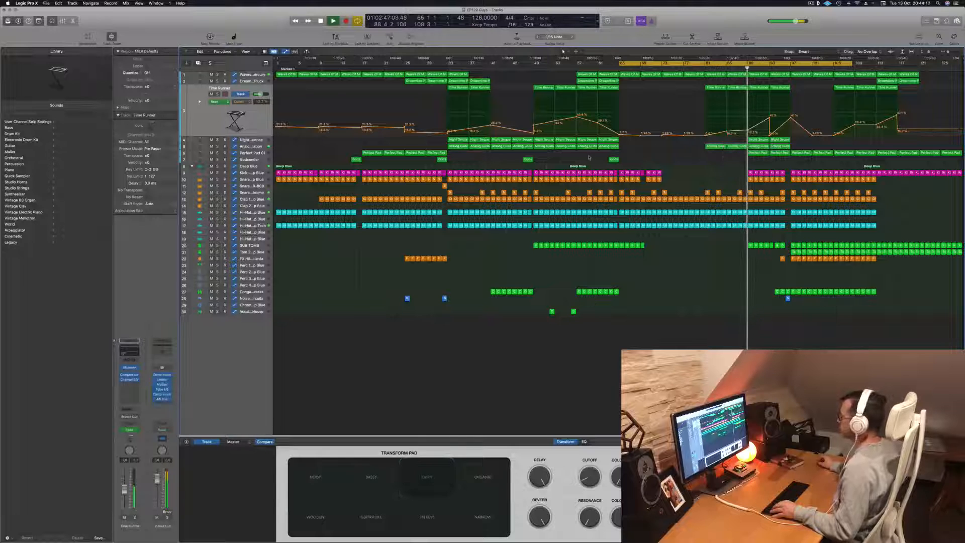
Delete the conga region just before bar 97 in the Deep Blue drum kit
{"action": "left_click", "coordinate": [259, 166]}
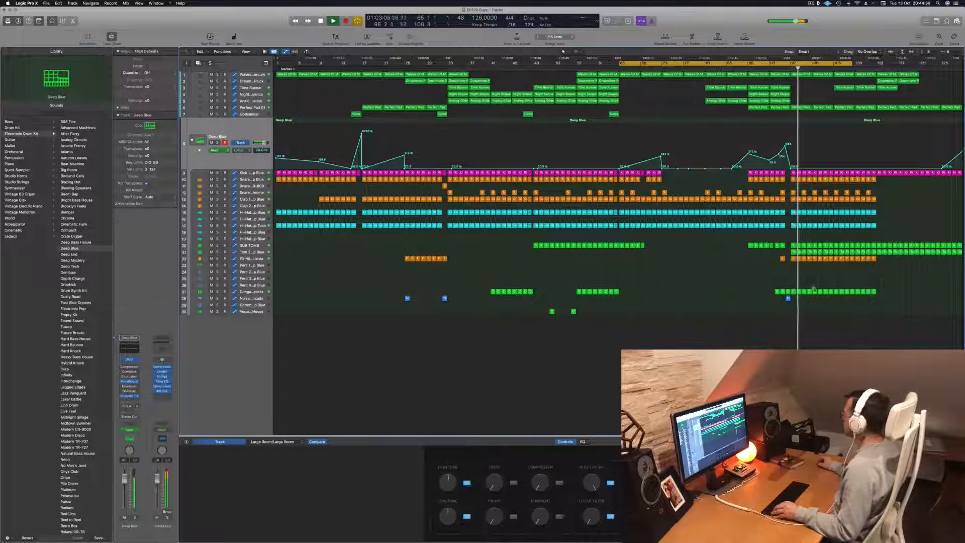
{"action": "left_click", "coordinate": [788, 291]}
{"action": "key", "text": "Delete"}
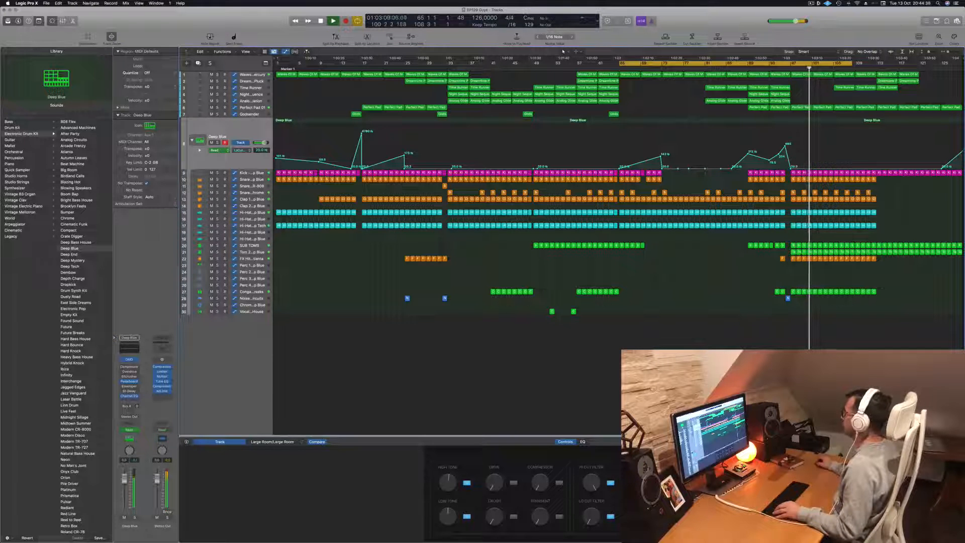
Set the cycle range to bars 97 to 113 and repeat that section across all tracks directly after it
{"action": "left_click_drag", "start_coordinate": [852, 63], "coordinate": [880, 68]}
{"action": "left_click", "coordinate": [796, 64]}
{"action": "left_click_drag", "start_coordinate": [791, 63], "coordinate": [875, 70]}
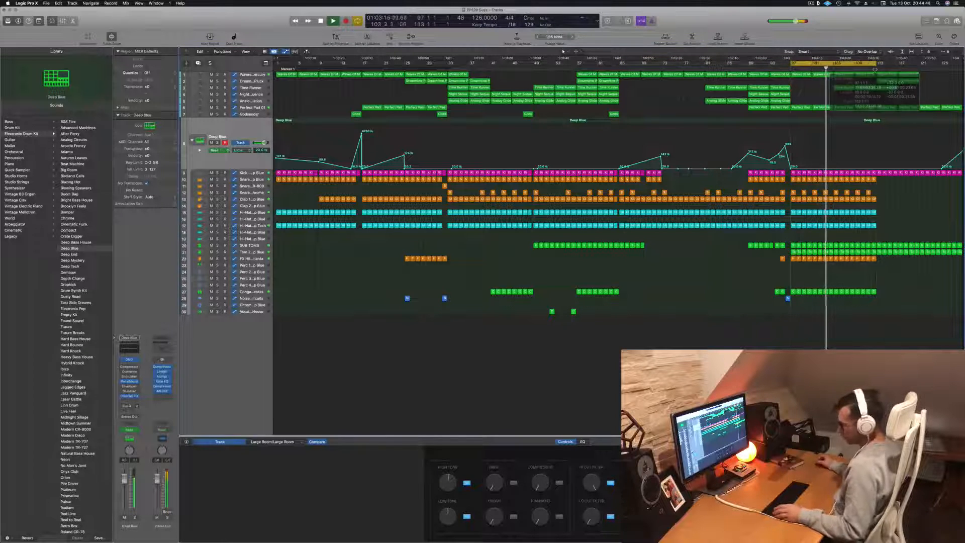
{"action": "key", "text": "ctrl+super+r"}
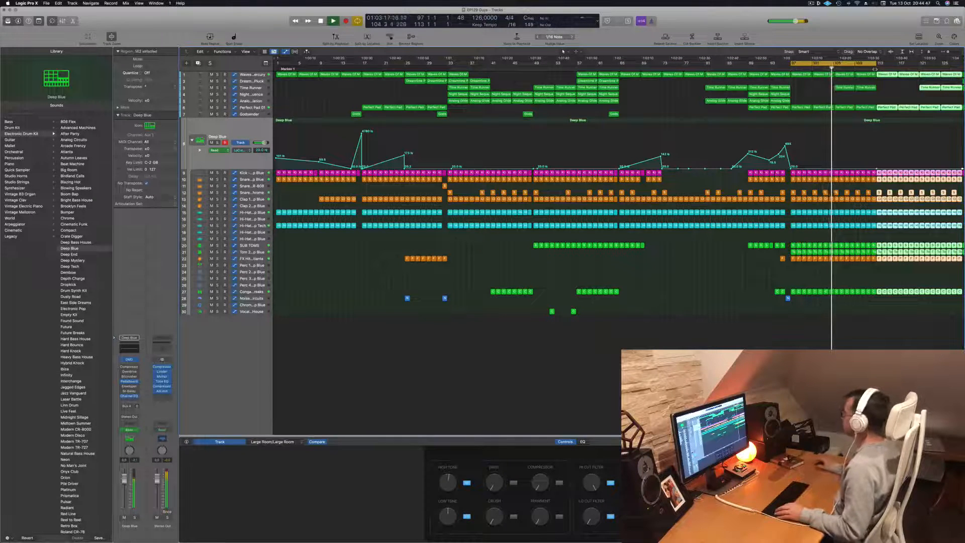
{"action": "key", "text": "super+Left"}
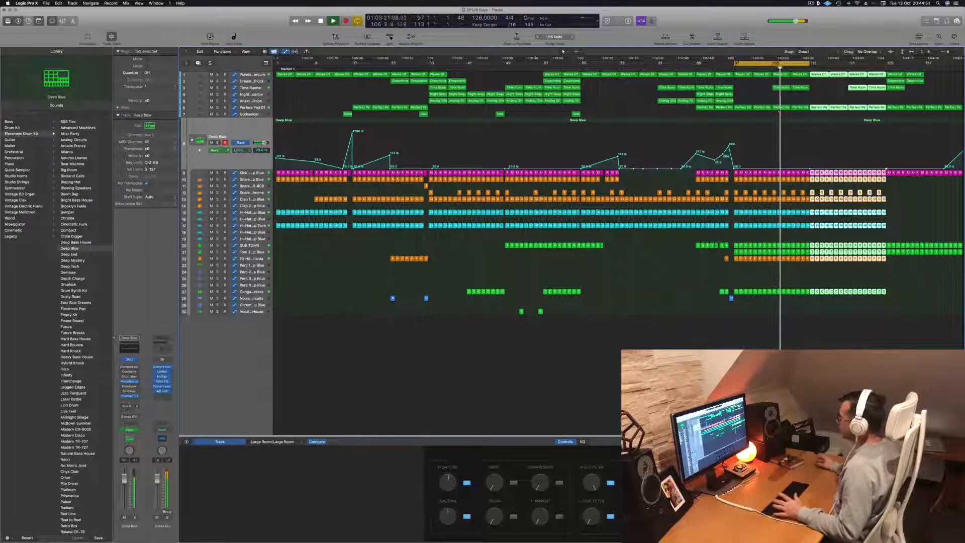
Audition the arrangement from bar 49 and delete all repeated regions between bars 113 and 129
{"action": "left_click", "coordinate": [504, 71]}
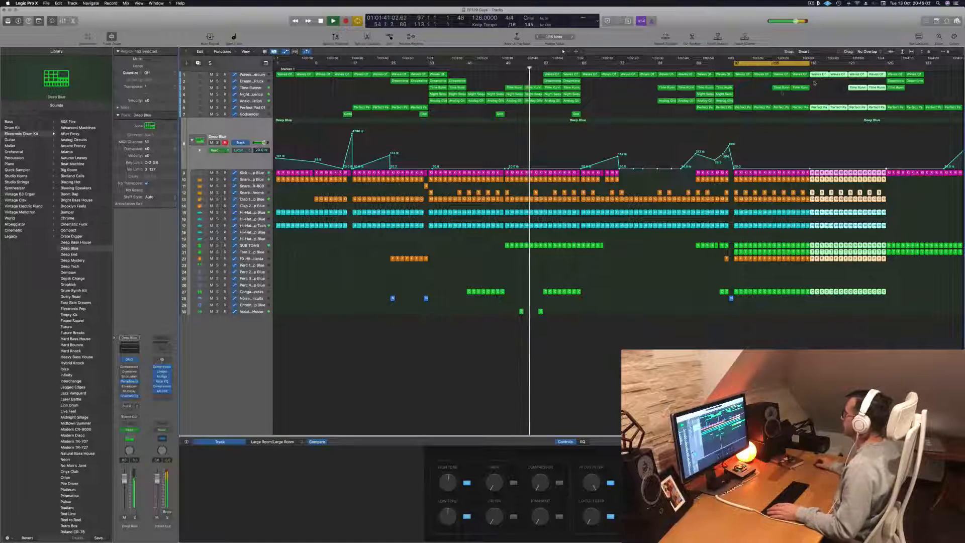
{"action": "key", "text": "Return"}
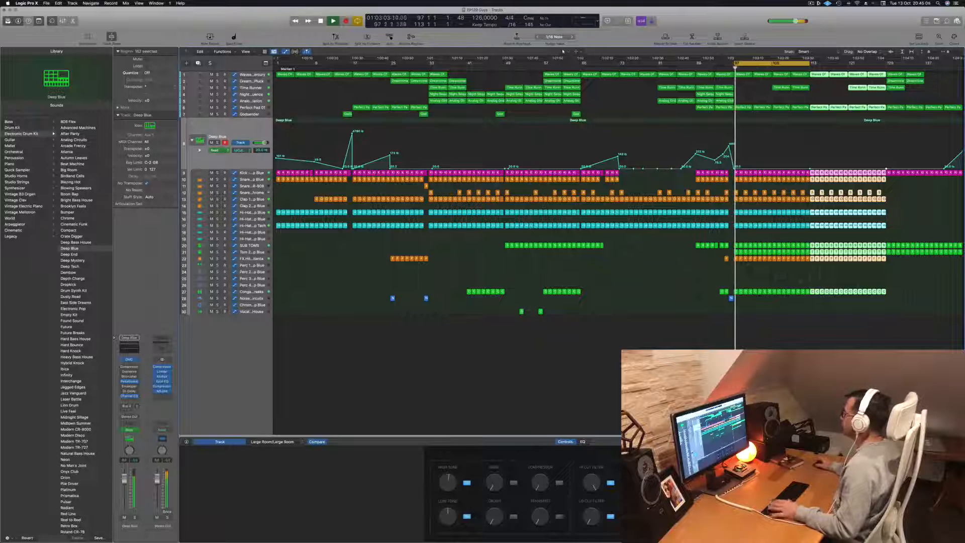
{"action": "key", "text": "shift+d"}
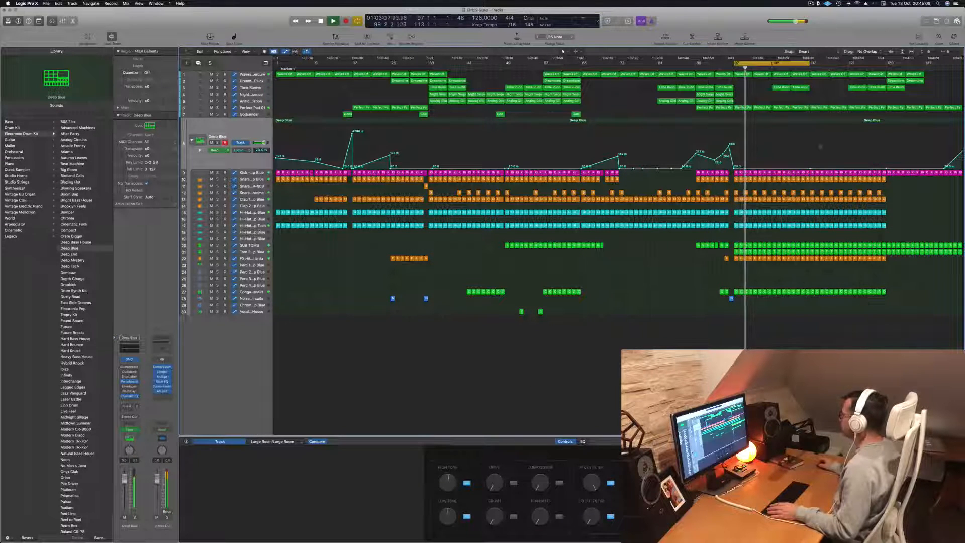
{"action": "left_click_drag", "start_coordinate": [813, 300], "coordinate": [883, 74]}
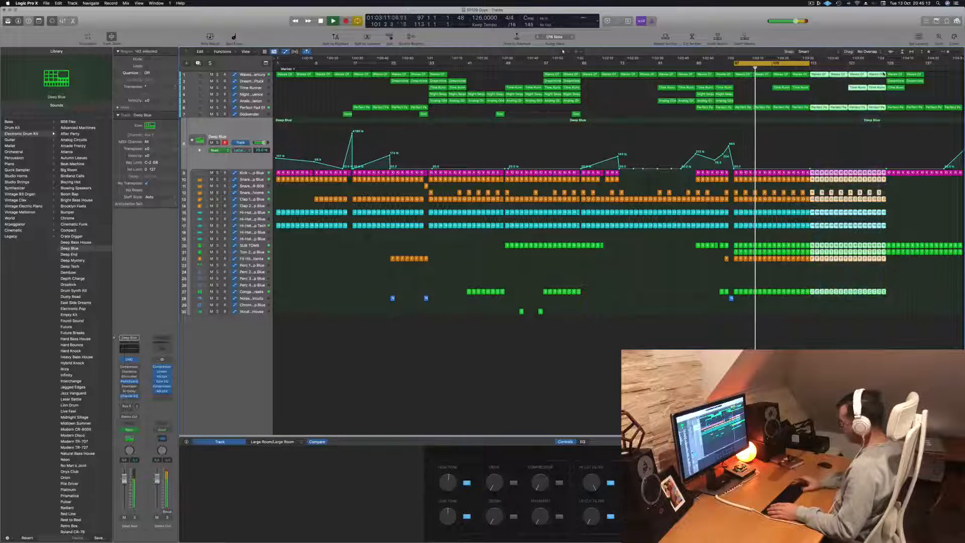
{"action": "key", "text": "Delete"}
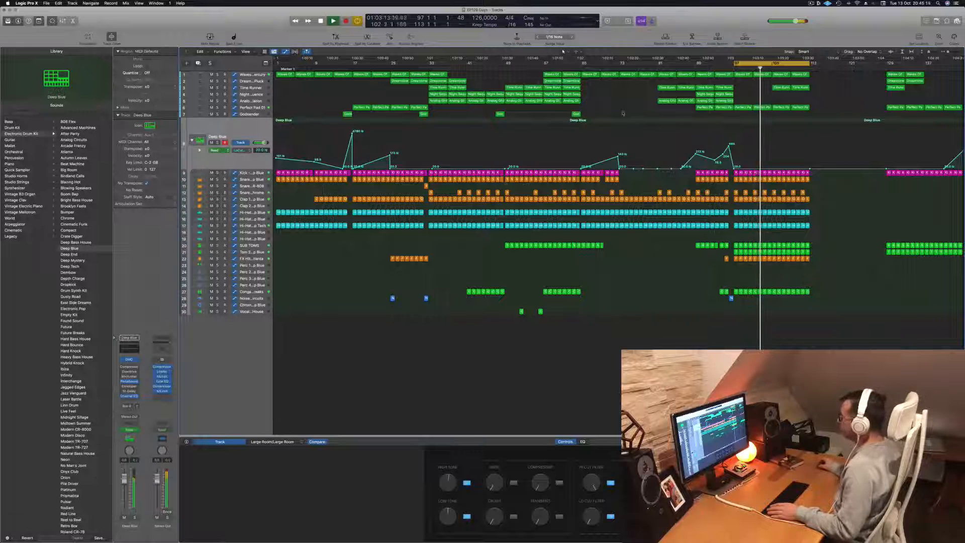
Copy all regions from bars 49 to 65 to bar 113 and extend the cycle range to bar 129
{"action": "left_click_drag", "start_coordinate": [505, 313], "coordinate": [577, 74]}
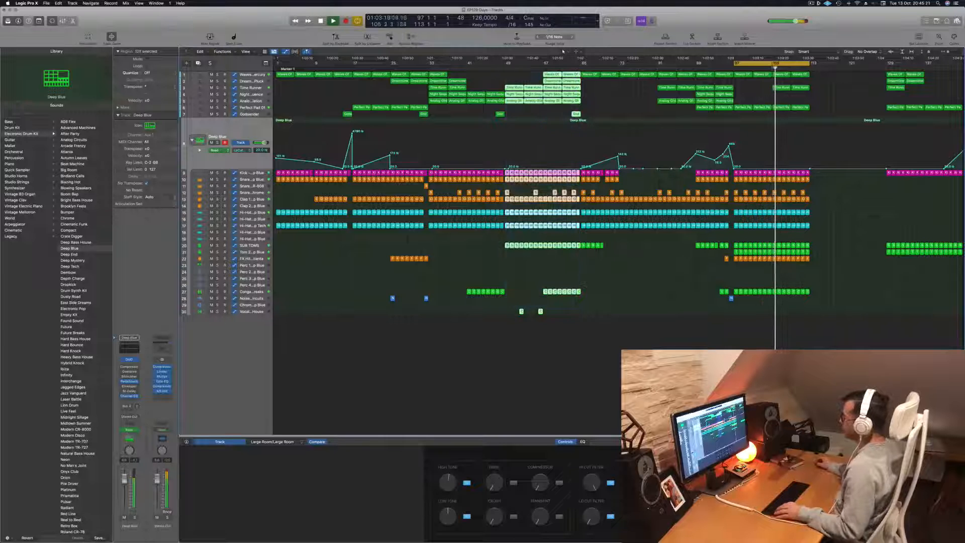
{"action": "left_click_drag", "start_coordinate": [510, 103], "coordinate": [815, 107]}
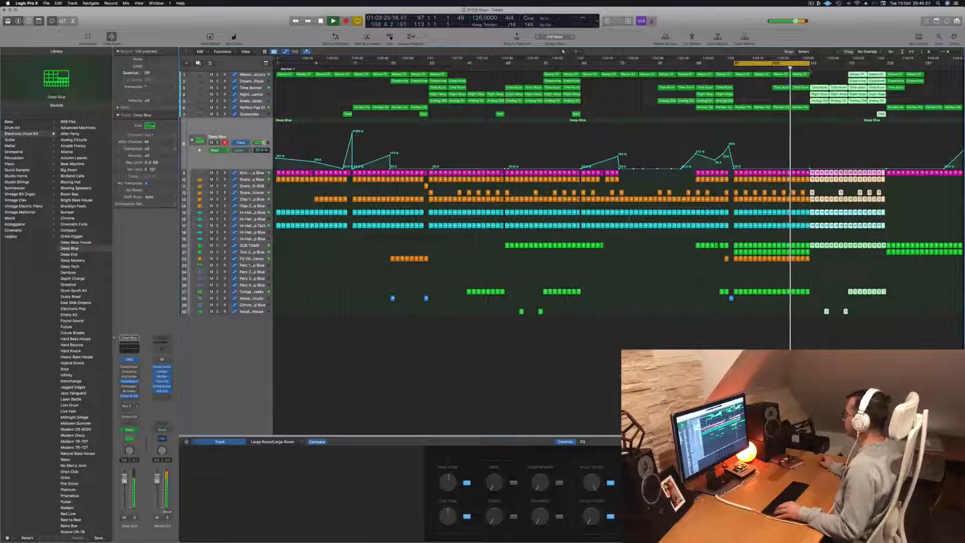
{"action": "left_click_drag", "start_coordinate": [809, 63], "coordinate": [883, 74]}
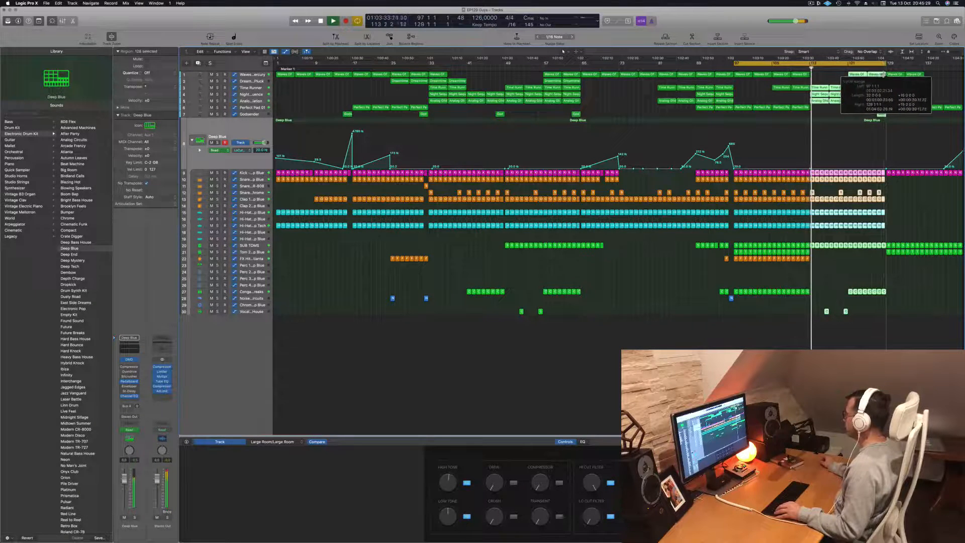
{"action": "left_click", "coordinate": [828, 116]}
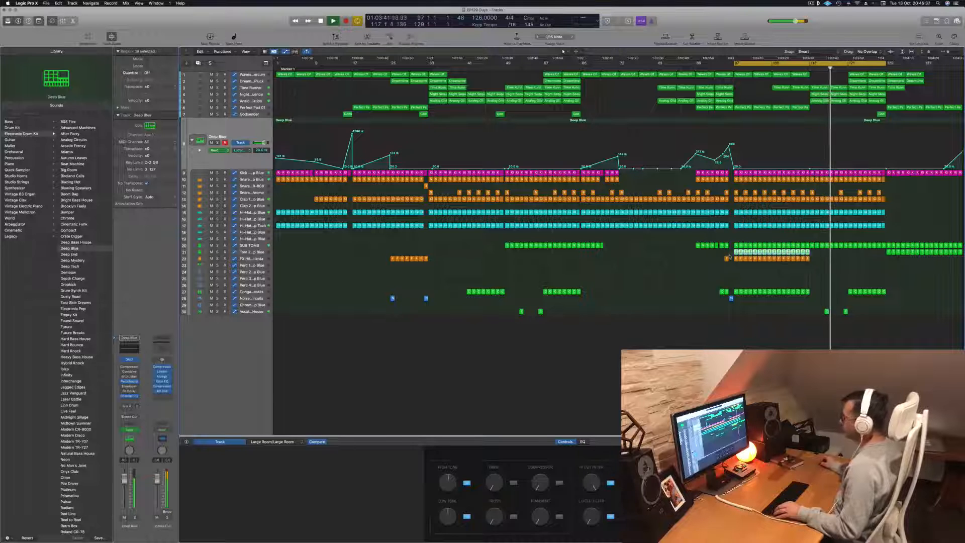
Copy the lower tom track's regions from bars 97 to 113 and the noise region at bar 97 so both start at bar 113
{"action": "left_click_drag", "start_coordinate": [763, 253], "coordinate": [839, 254]}
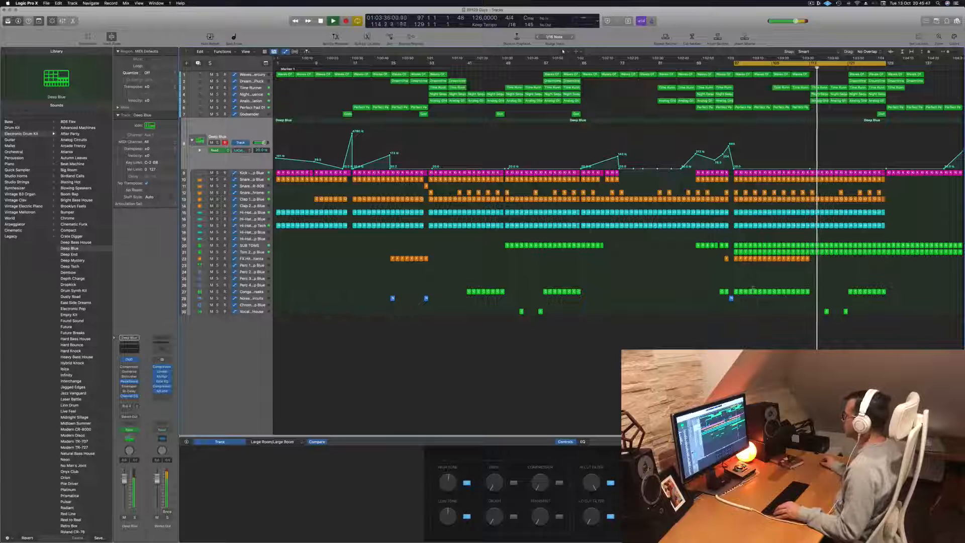
{"action": "left_click", "coordinate": [731, 299]}
{"action": "left_click_drag", "start_coordinate": [731, 299], "coordinate": [811, 298]}
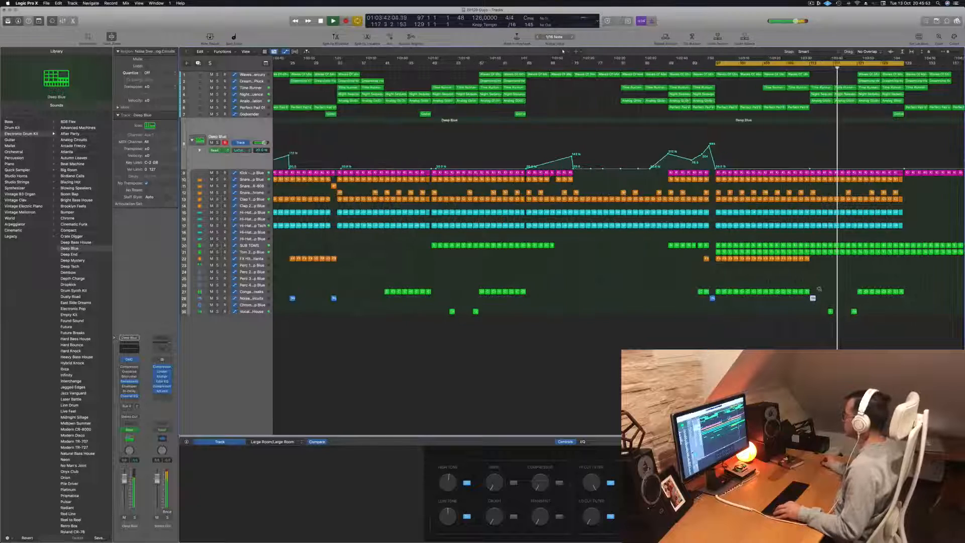
Set the cycle range to bars 113 to 129 and repeat that section across all tracks directly after it
{"action": "left_click", "coordinate": [918, 96]}
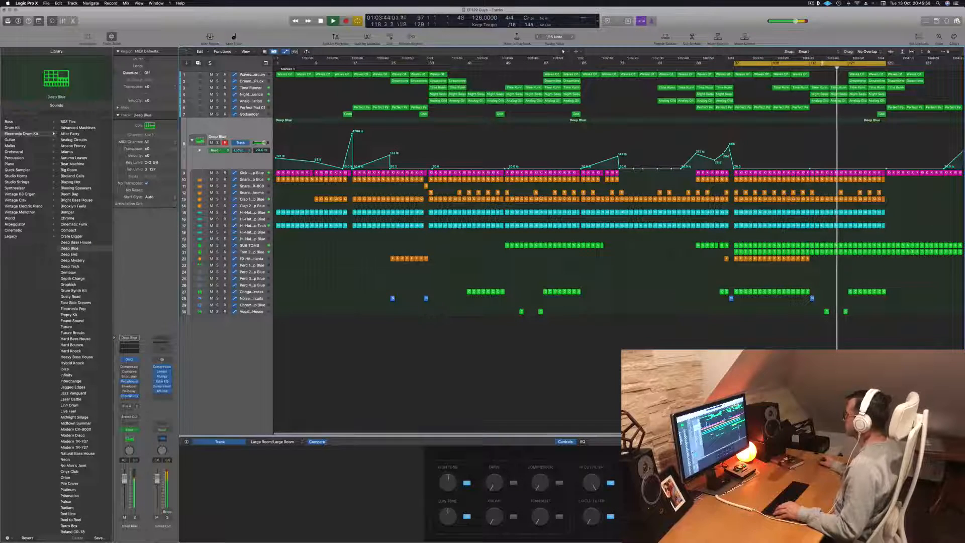
{"action": "key", "text": "super+u"}
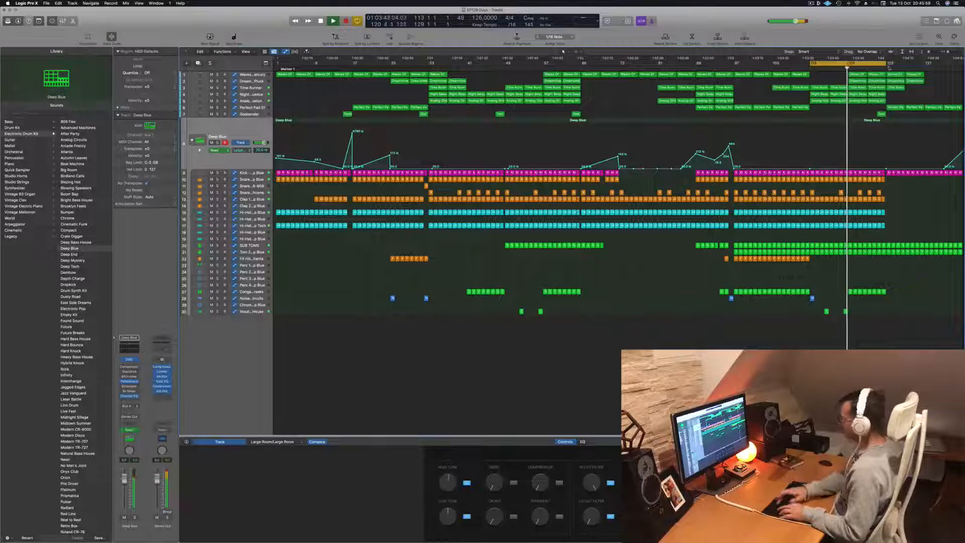
{"action": "key", "text": "ctrl+super+r"}
{"action": "key", "text": "super+Left"}
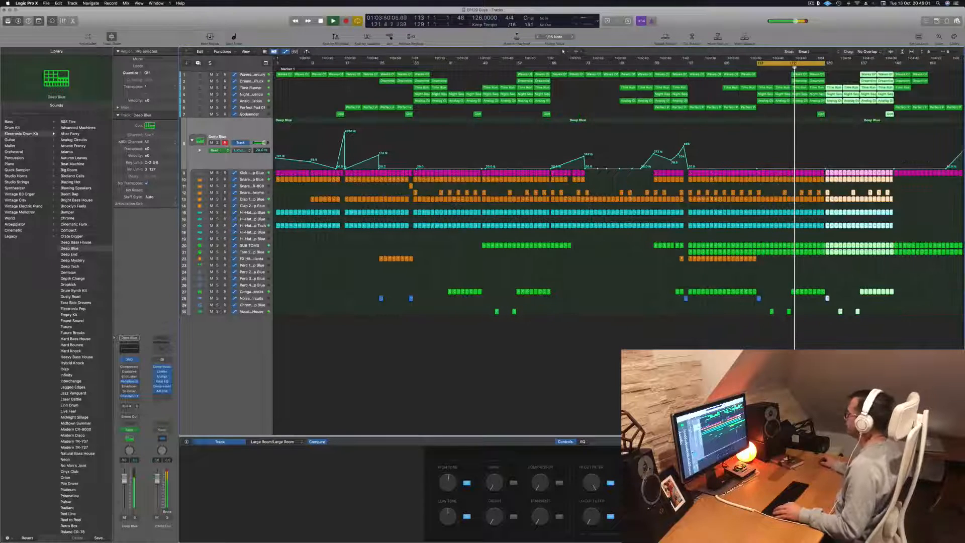
Extend the cycle range to bar 145 and audition the transition into the repeated section from about bar 126
{"action": "left_click_drag", "start_coordinate": [838, 75], "coordinate": [794, 82]}
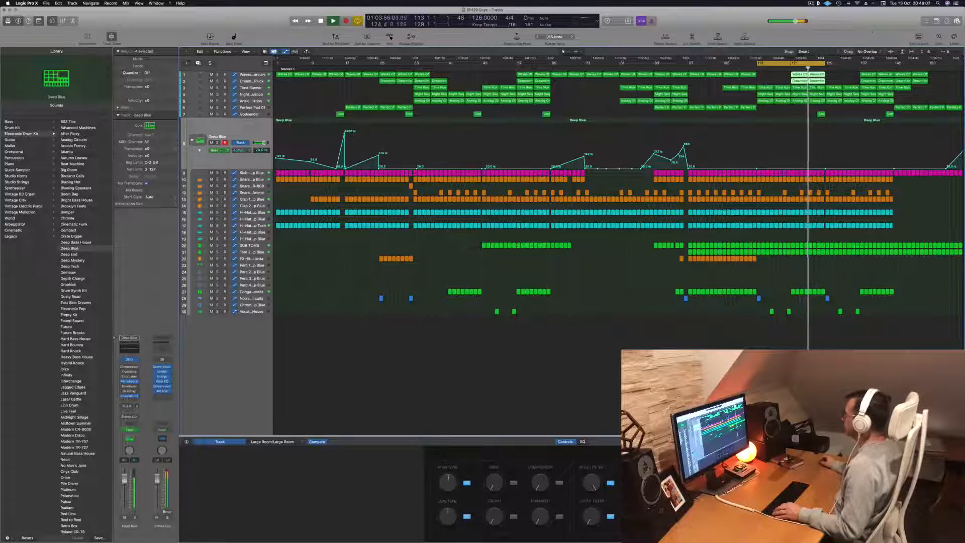
{"action": "left_click_drag", "start_coordinate": [826, 63], "coordinate": [893, 67]}
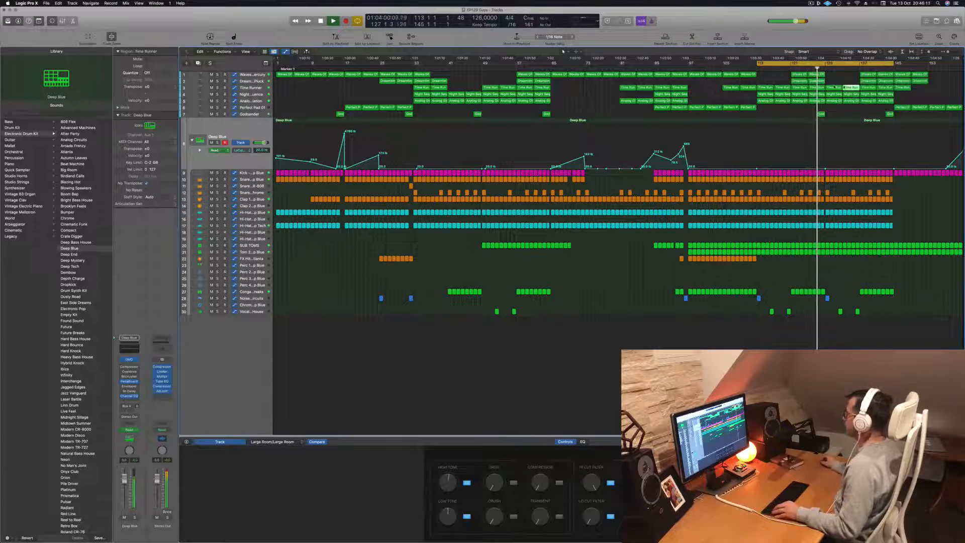
{"action": "scroll", "coordinate": [838, 88], "scroll_direction": "up", "scroll_amount": 5}
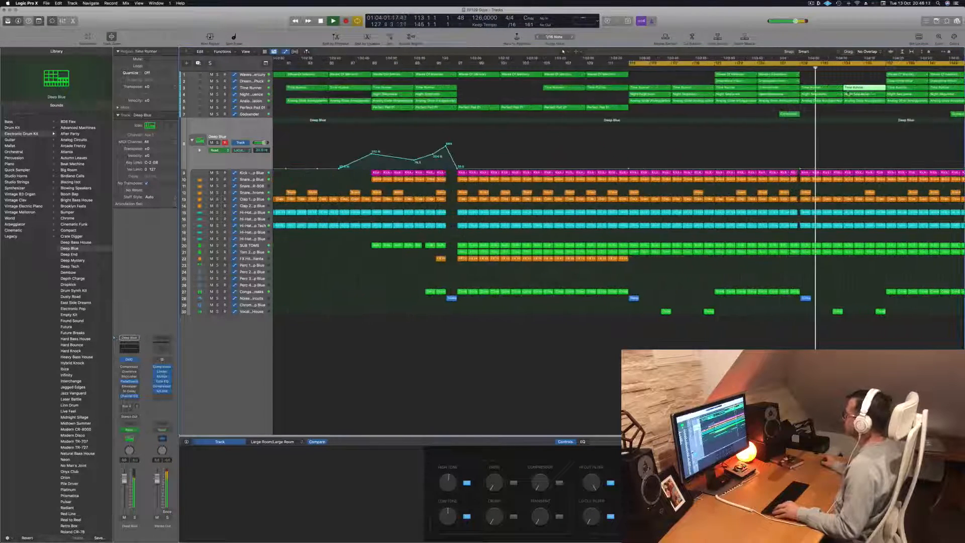
{"action": "scroll", "coordinate": [847, 93], "scroll_direction": "down", "scroll_amount": 5}
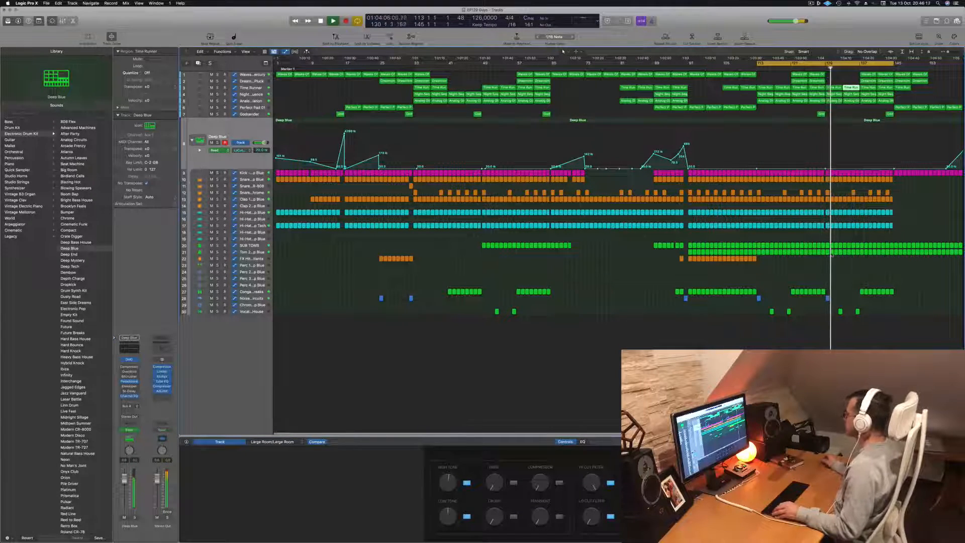
{"action": "key", "text": "super+Right"}
{"action": "key", "text": "super+Right"}
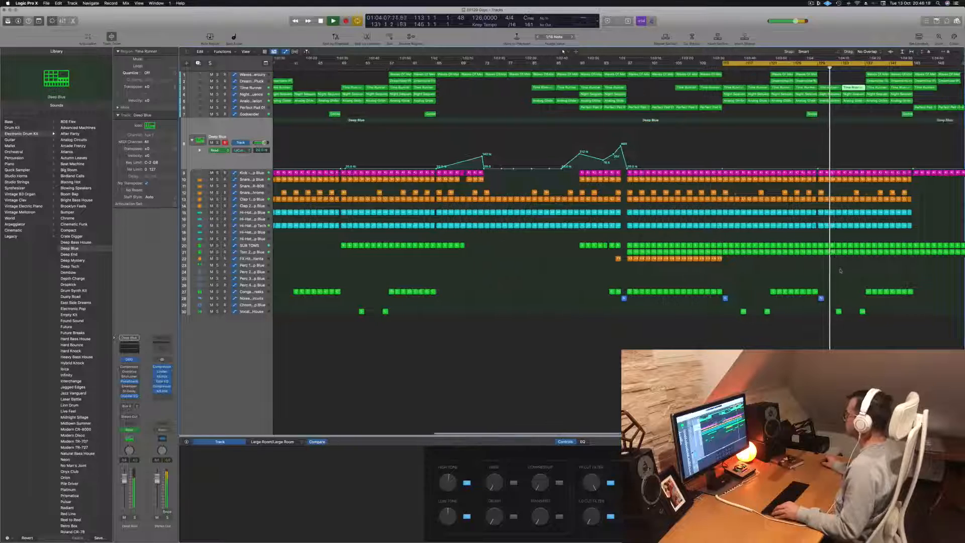
{"action": "key", "text": "super+Left"}
{"action": "key", "text": "super+Left"}
{"action": "left_click", "coordinate": [811, 68]}
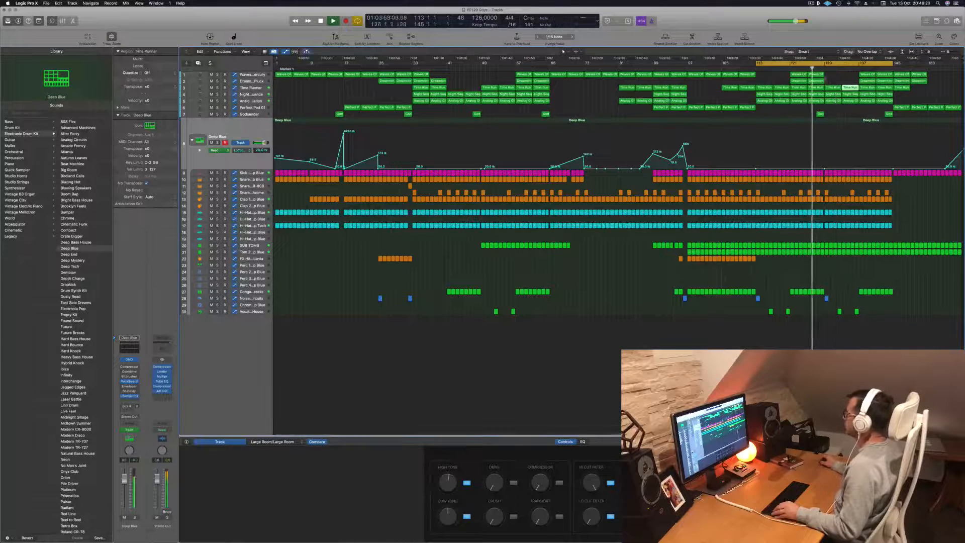
Delete the Time Runner regions after bar 129 along with the remaining Waves and Dream Pluck regions from bar 137 onward
{"action": "left_click", "coordinate": [832, 88], "text": "shift"}
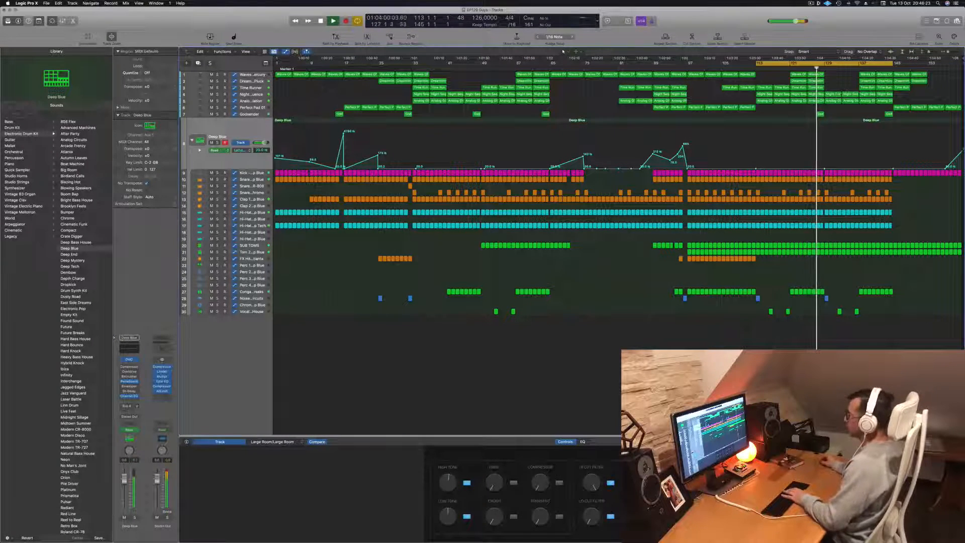
{"action": "key", "text": "super+BackSpace"}
{"action": "left_click", "coordinate": [499, 165]}
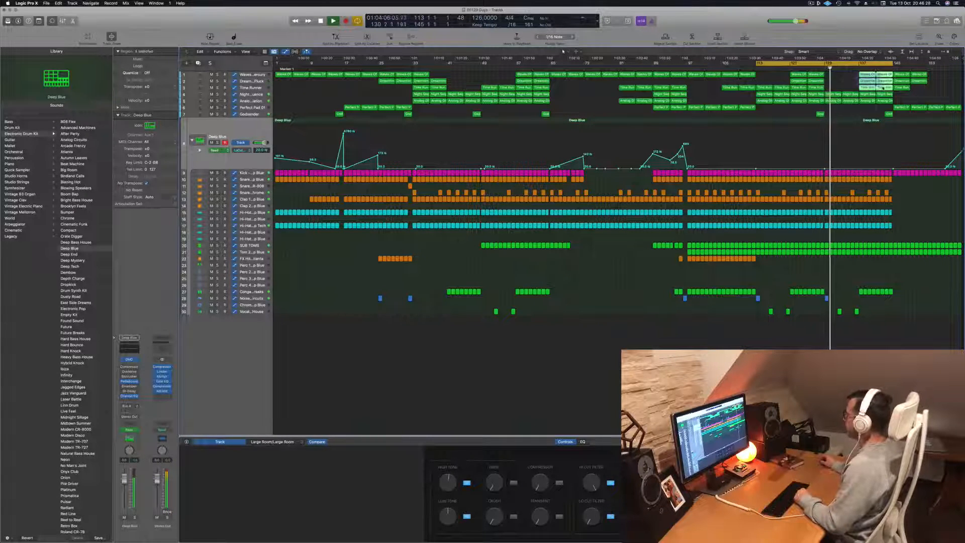
{"action": "key", "text": "Delete"}
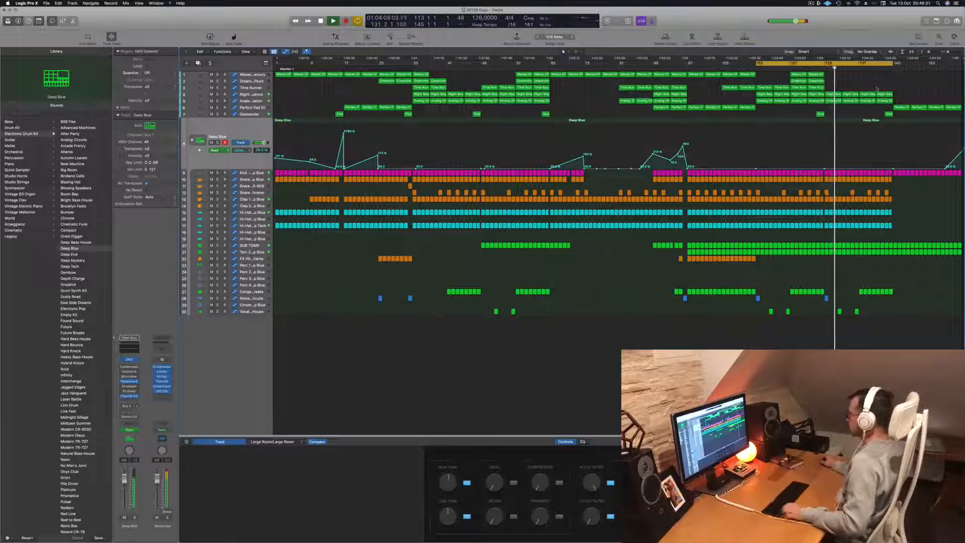
Set the cycle range to bars 129 to 145 and repeat that section across all tracks directly after it, up to bar 177
{"action": "left_click", "coordinate": [834, 65]}
{"action": "left_click_drag", "start_coordinate": [826, 65], "coordinate": [892, 67]}
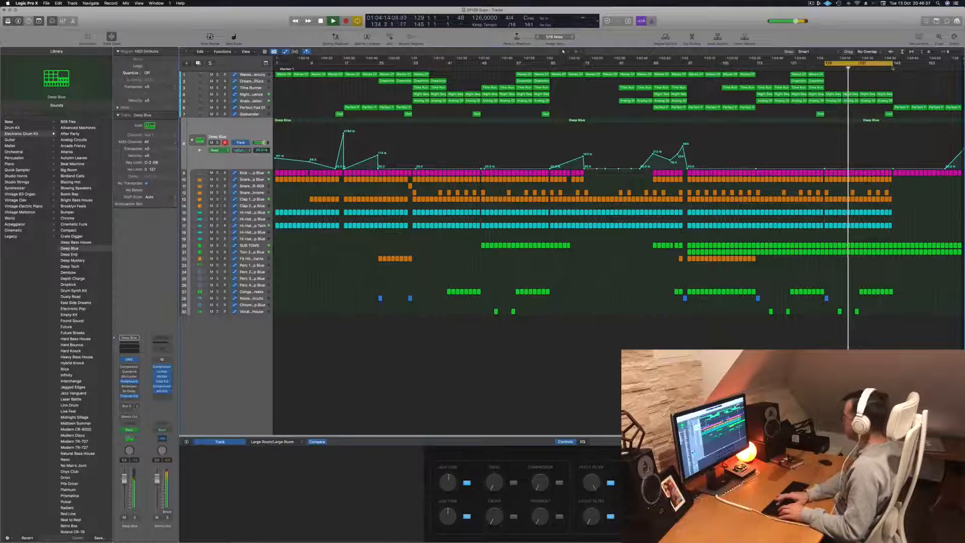
{"action": "key", "text": "ctrl+super+r"}
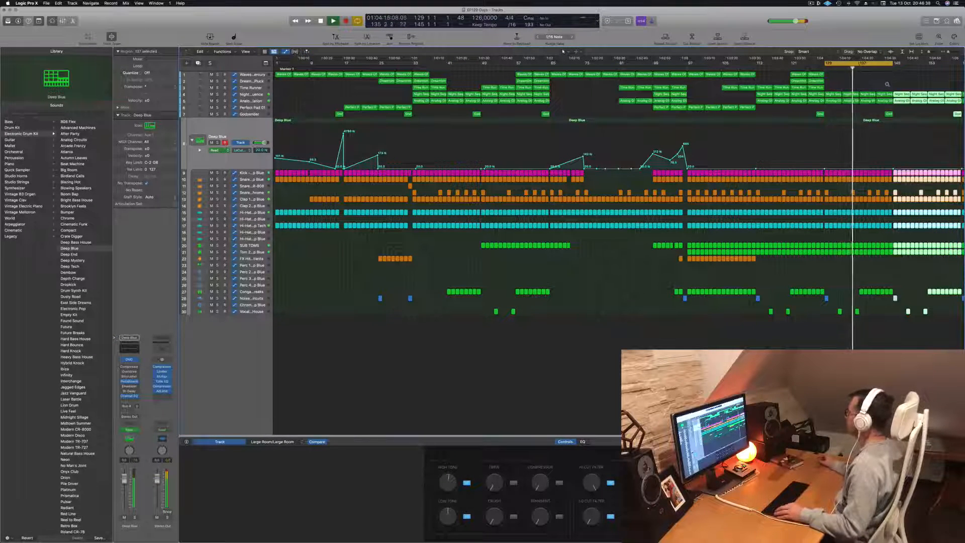
{"action": "key", "text": "super+Left"}
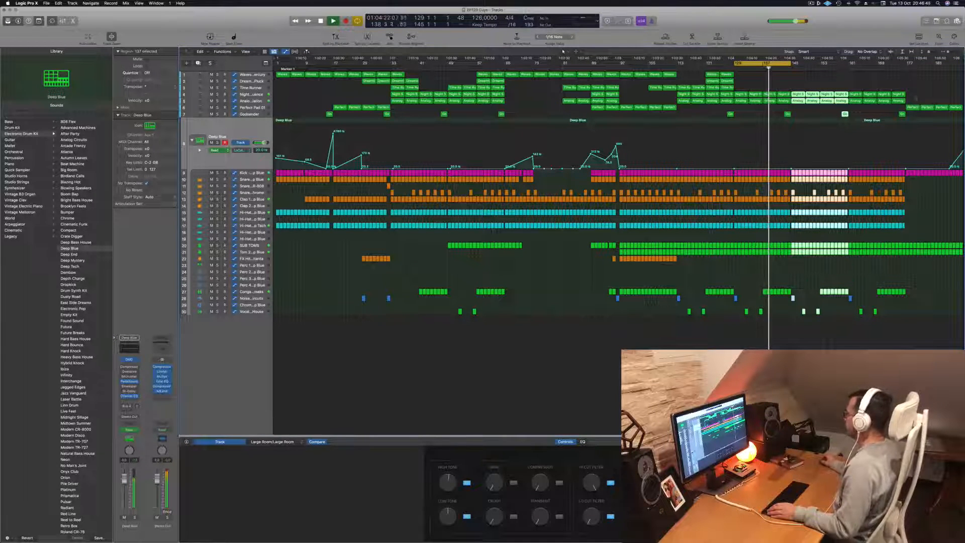
Extend the cycle range to about bar 193 and audition the transition into the repeated section from about bar 144
{"action": "left_click", "coordinate": [906, 69]}
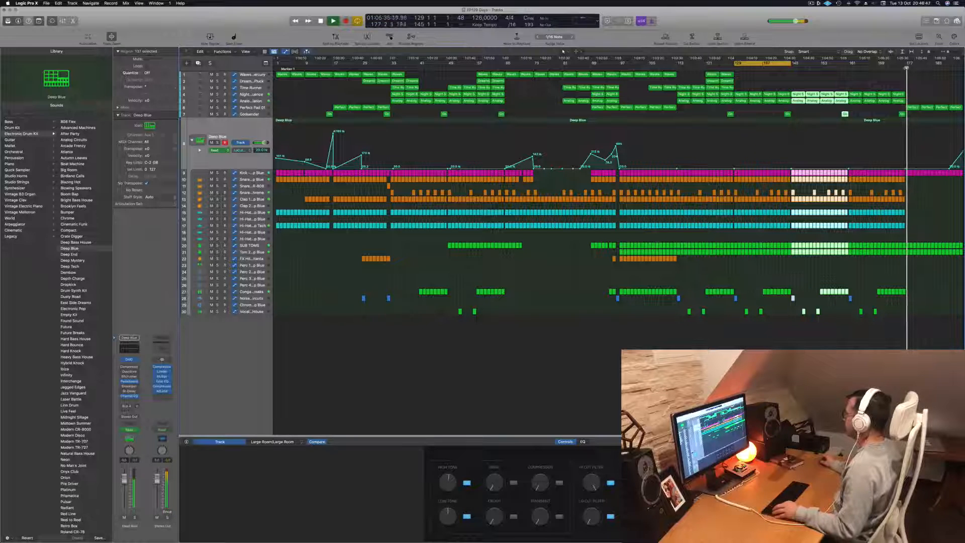
{"action": "left_click_drag", "start_coordinate": [790, 63], "coordinate": [959, 64]}
{"action": "left_click", "coordinate": [787, 69]}
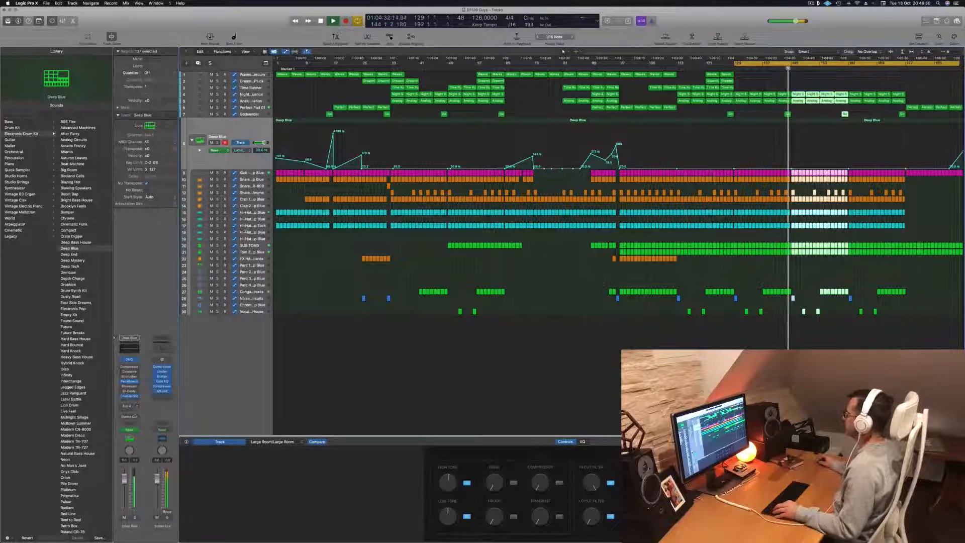
{"action": "left_click", "coordinate": [812, 77]}
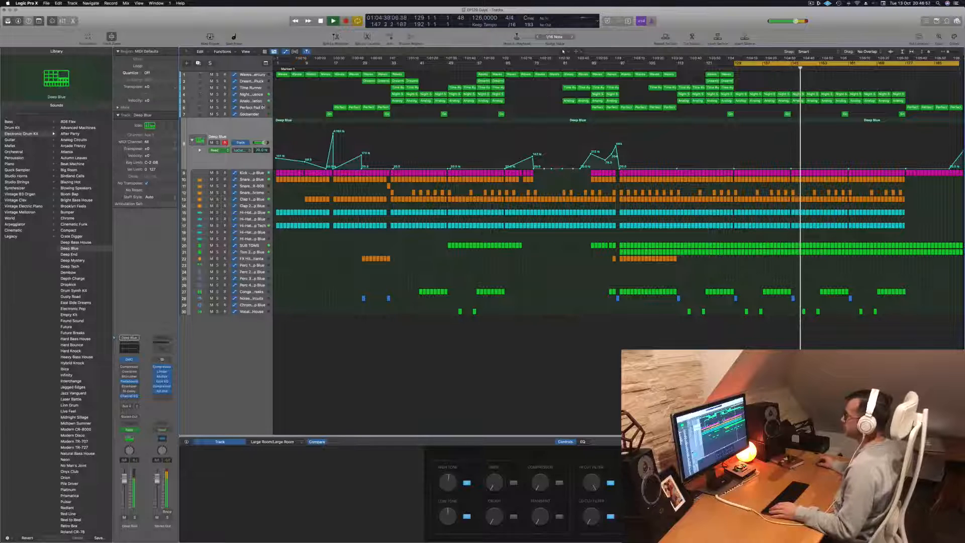
Add an automation point at bar 137 on the Analog Glide Arpeggiation track and lower it to form a V-shaped dip between bars 129 and 145
{"action": "left_click", "coordinate": [250, 101]}
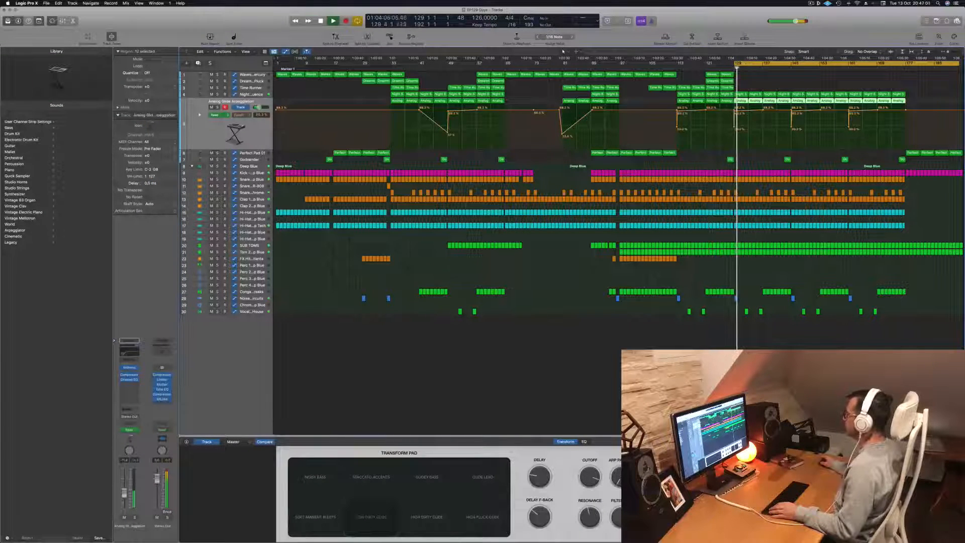
{"action": "left_click", "coordinate": [763, 118]}
{"action": "left_click_drag", "start_coordinate": [763, 118], "coordinate": [764, 135]}
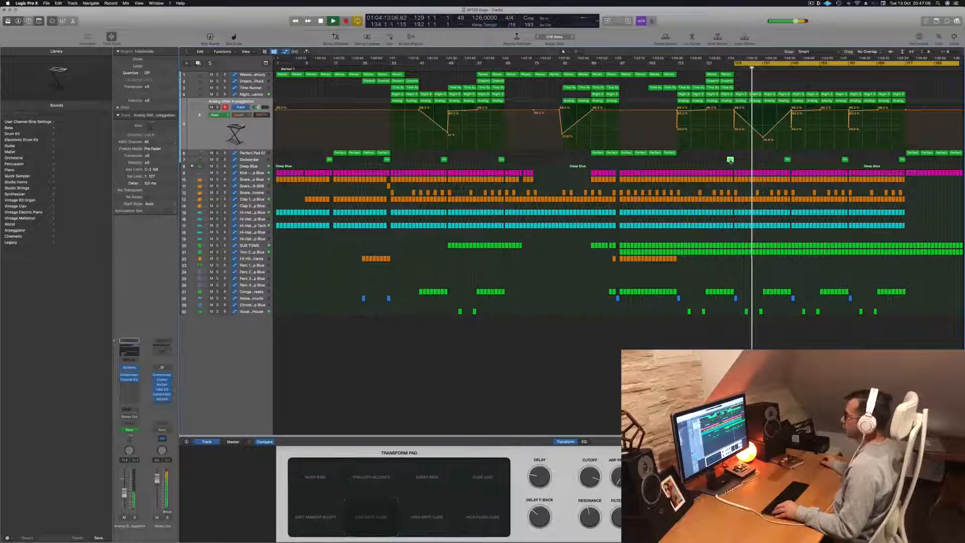
Copy four Perfect Pad regions with their automation to bar 137 and check the pad's automation at the start of the copy
{"action": "left_click_drag", "start_coordinate": [682, 154], "coordinate": [777, 160]}
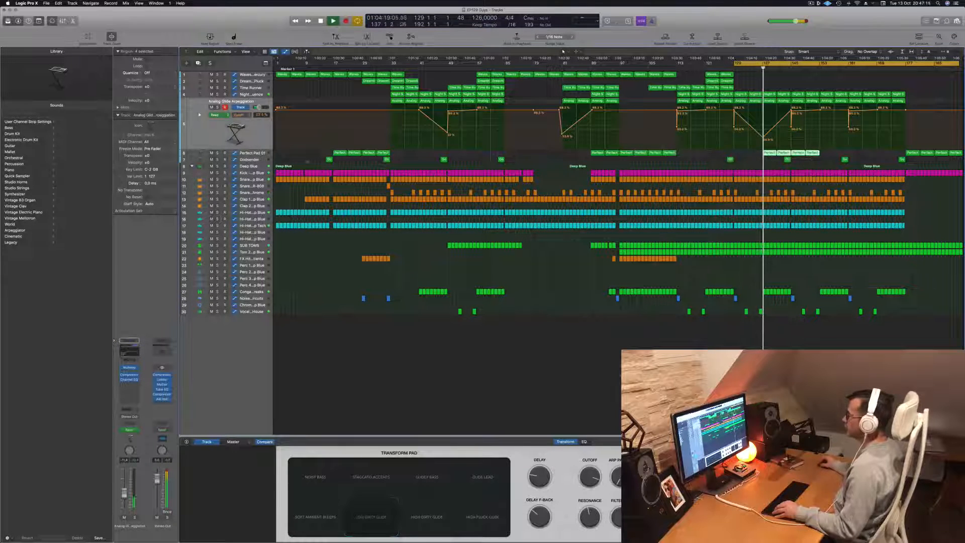
{"action": "key", "text": "Down"}
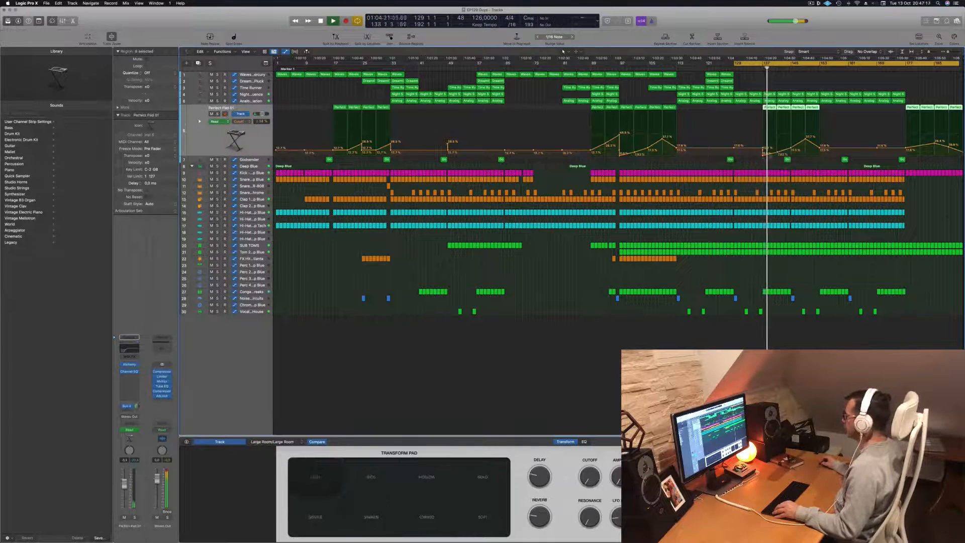
{"action": "left_click", "coordinate": [765, 149]}
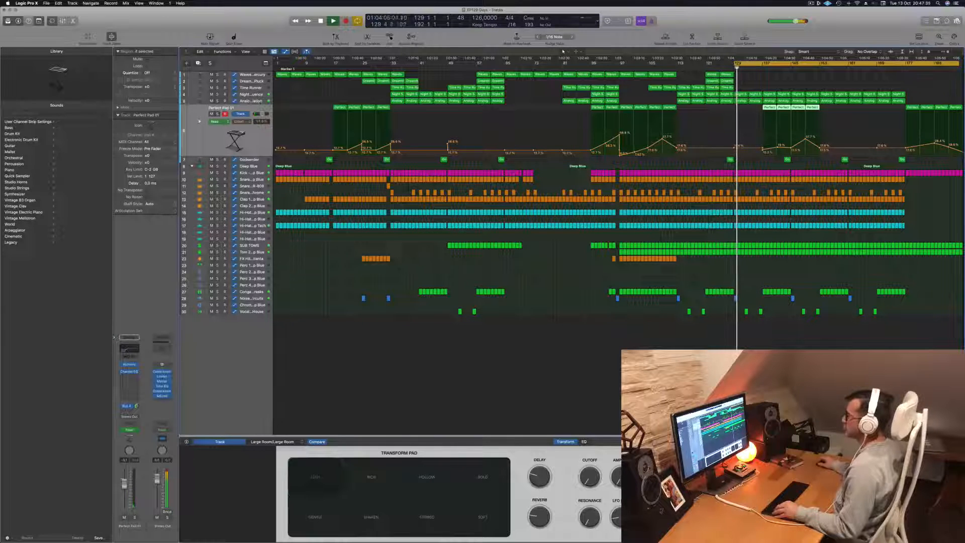
Clean up the Analog Glide Arpeggiation track's automation at bar 129, where the dip begins
{"action": "left_click", "coordinate": [260, 101]}
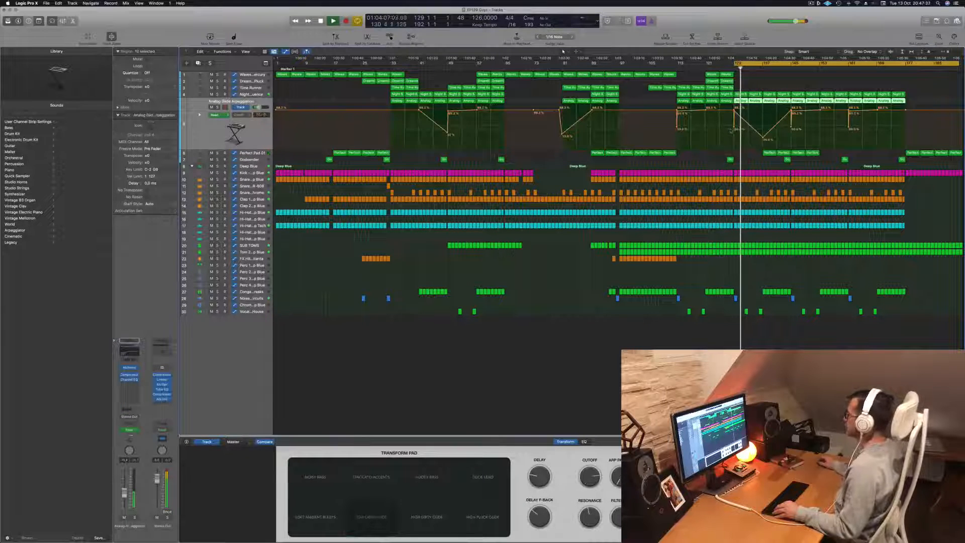
{"action": "left_click", "coordinate": [733, 127]}
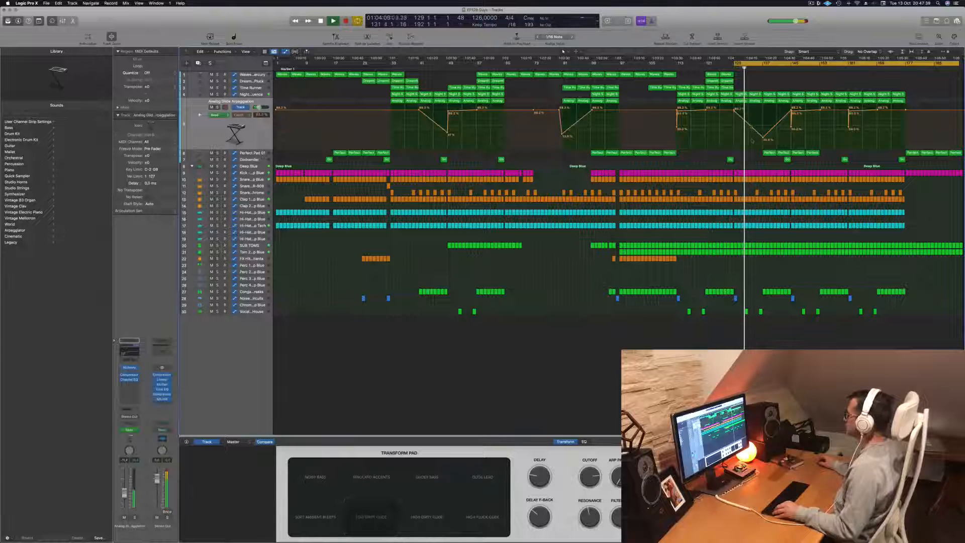